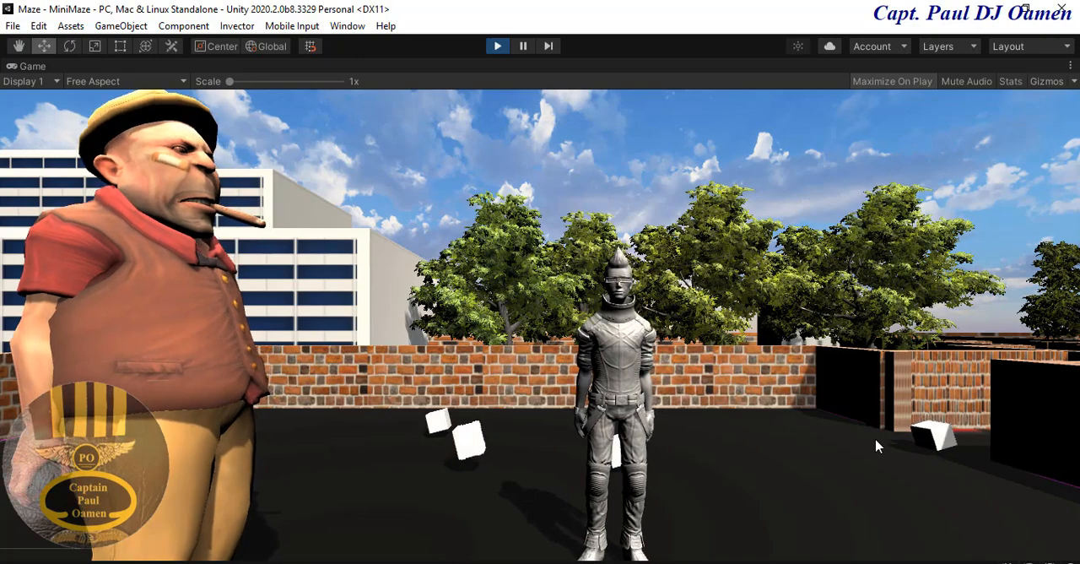
# - Play-test the finished maze by running and jumping the character across the courtyard with the white cubes and on between the brick walls
pyautogui.press('Right')
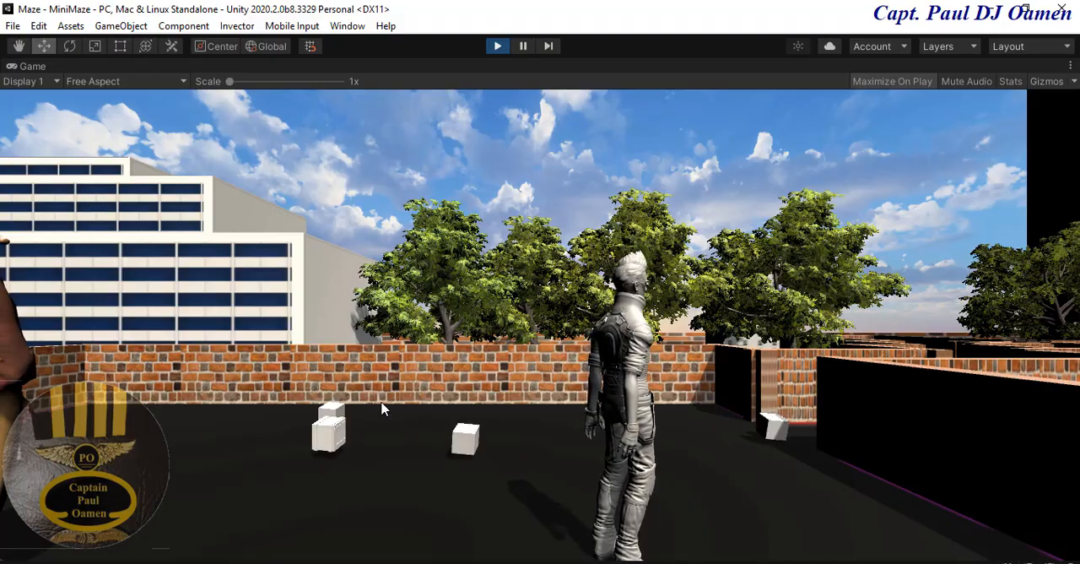
pyautogui.press('Right')
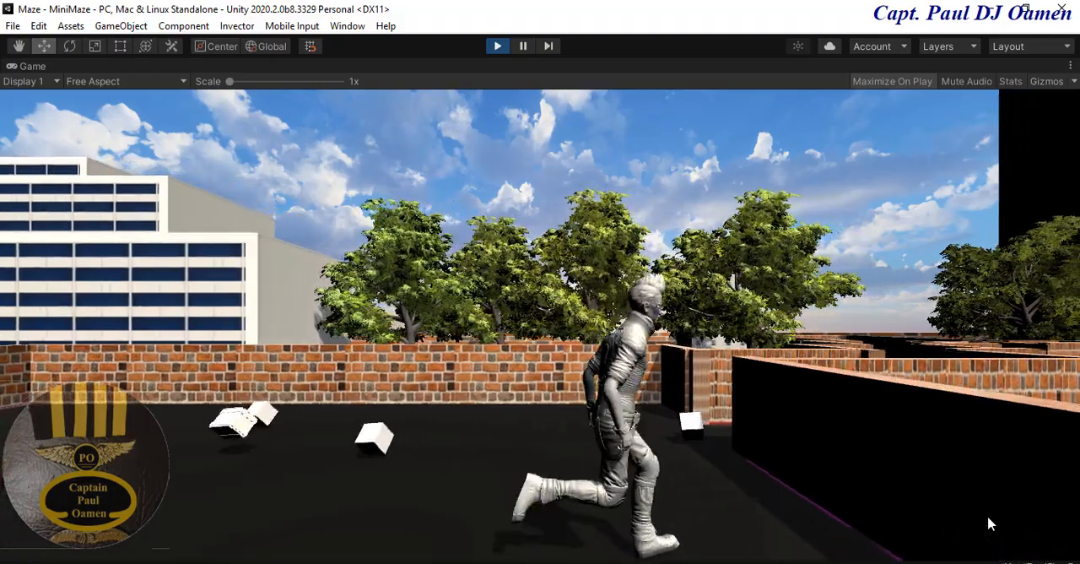
pyautogui.press('Up')
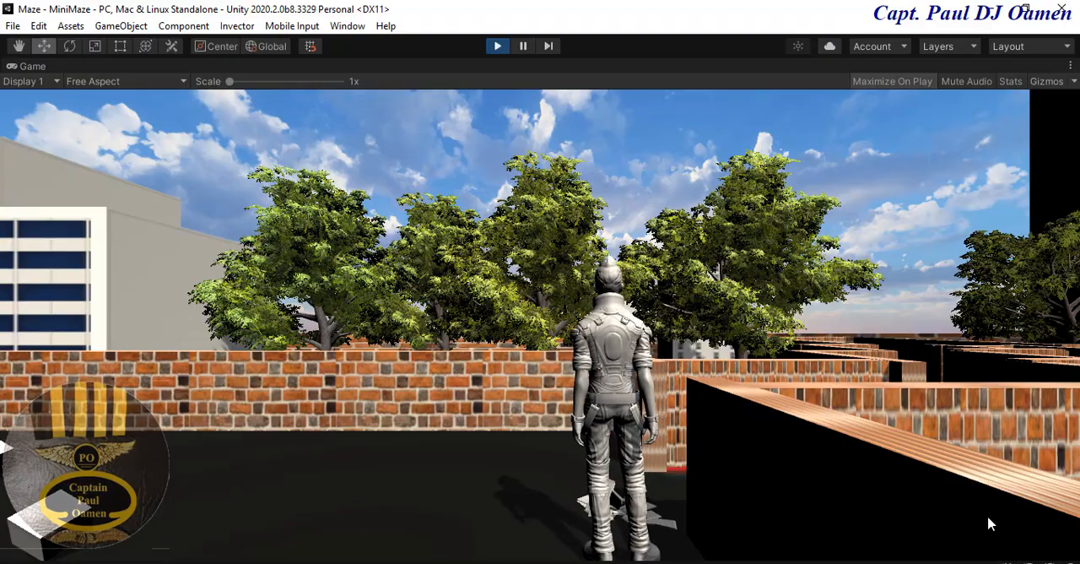
pyautogui.press('Left')
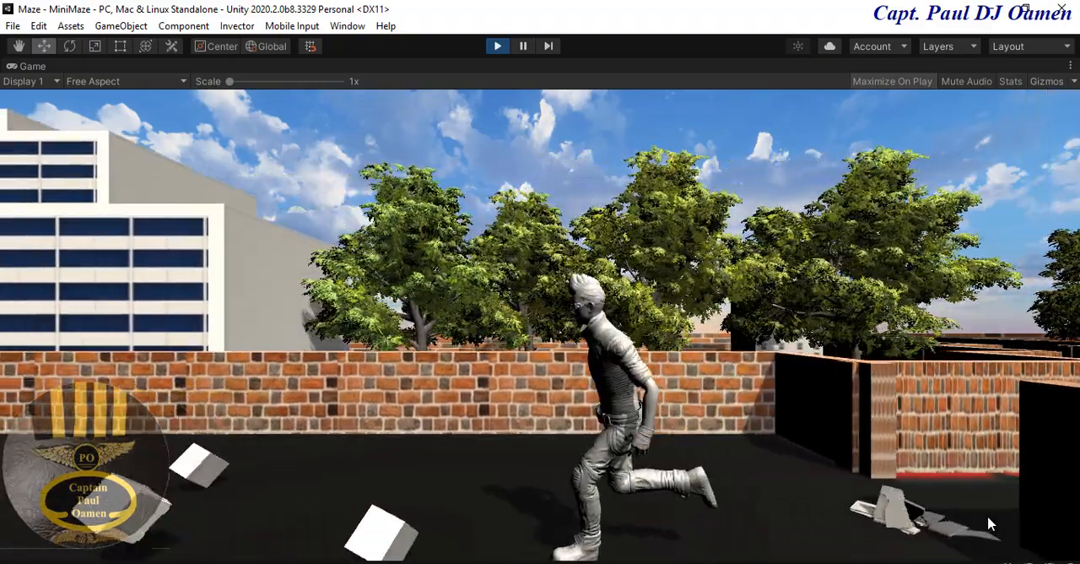
pyautogui.press('space')
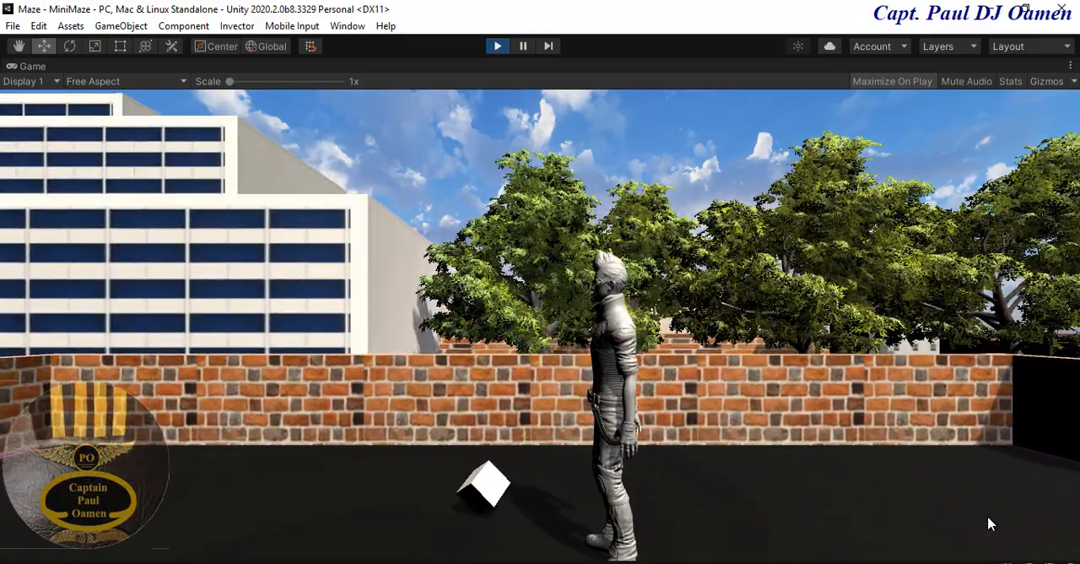
pyautogui.press('Right')
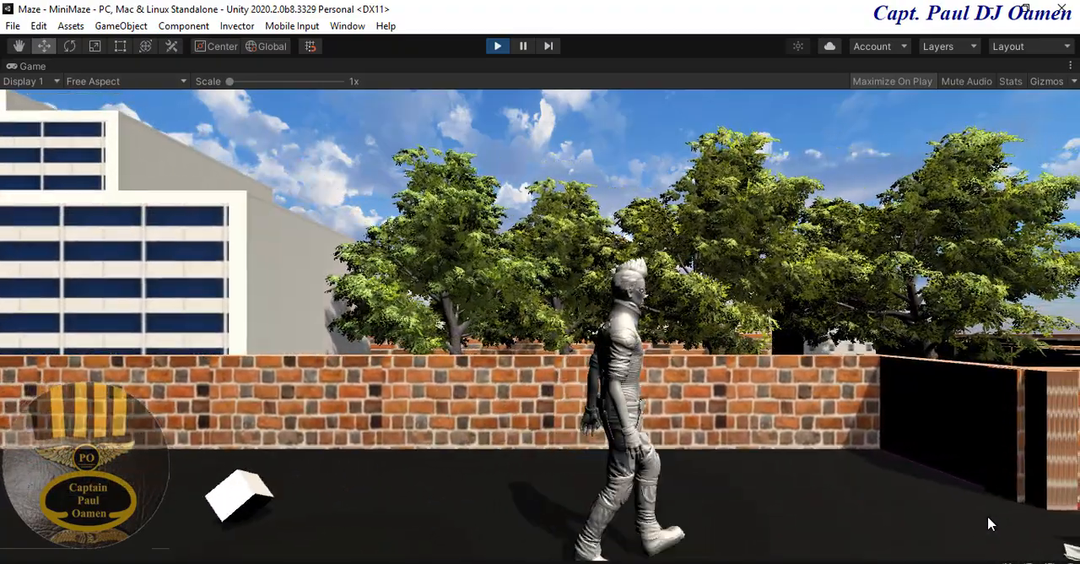
pyautogui.press('space')
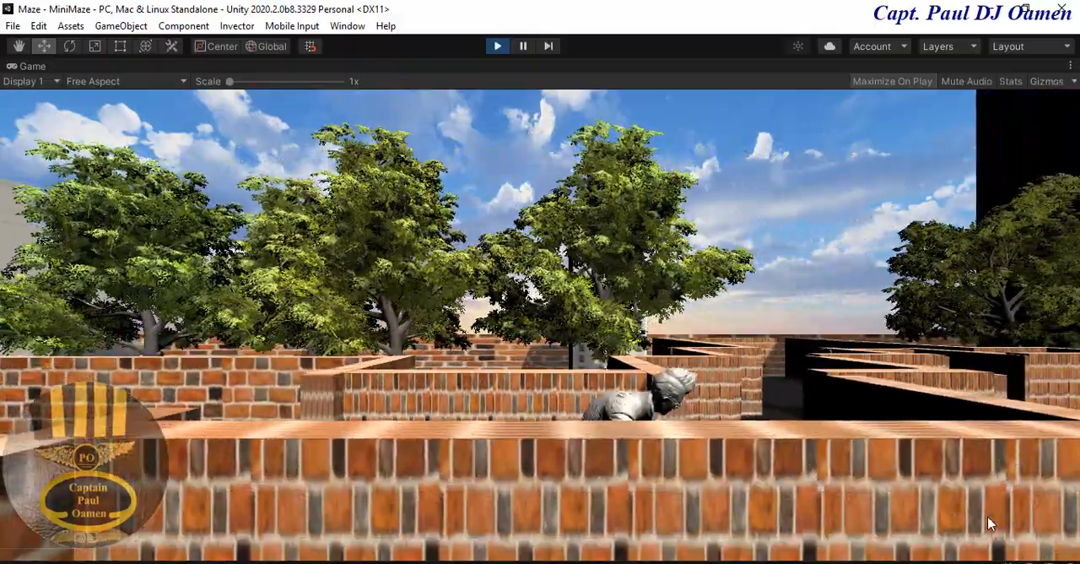
pyautogui.press('Up')
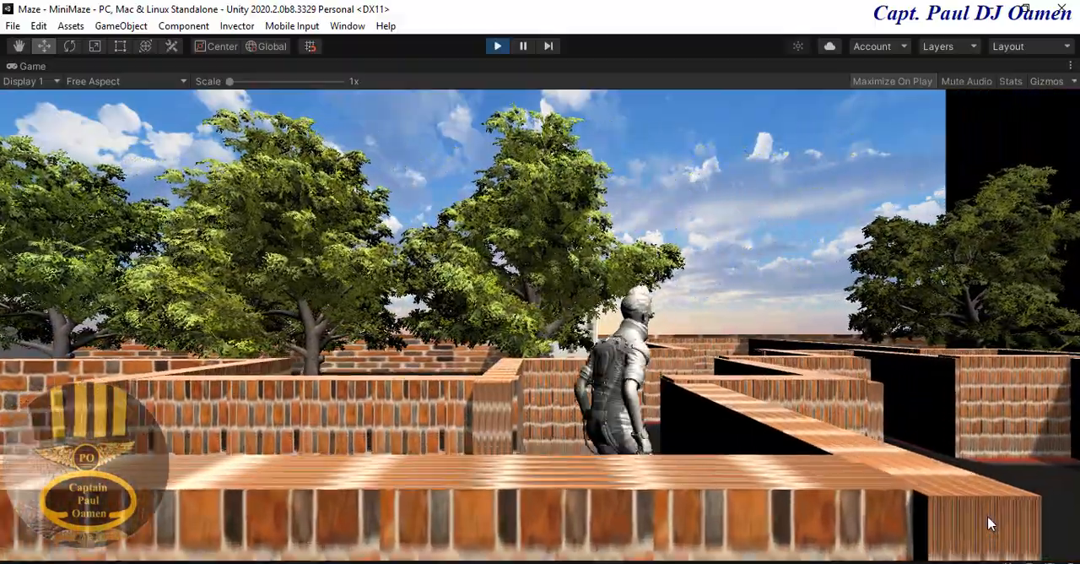
pyautogui.press('Up')
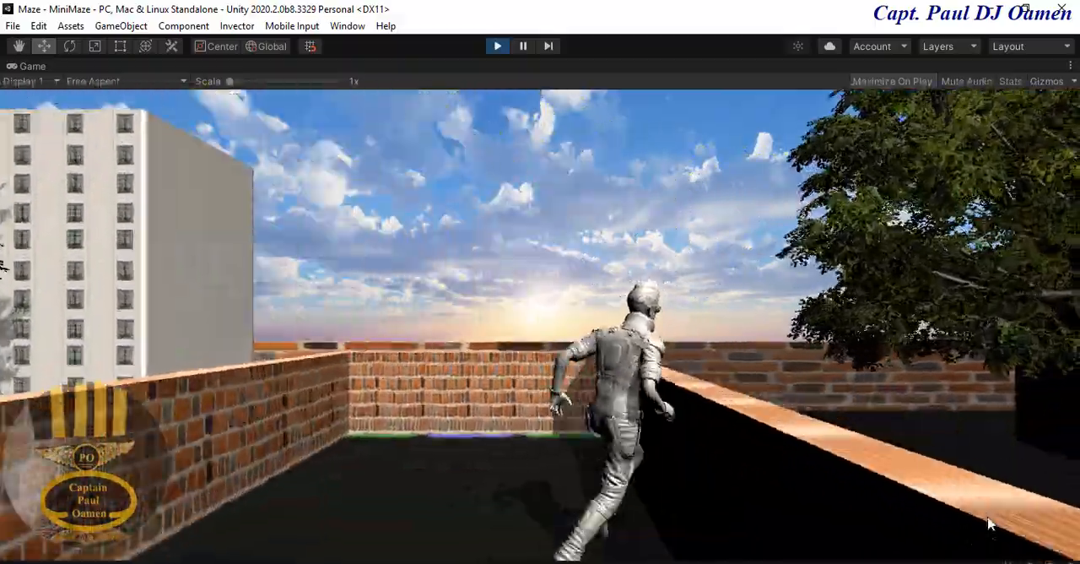
# - Run the character back toward the camera and sideways through the brick corridors of the running maze
pyautogui.press('Down')
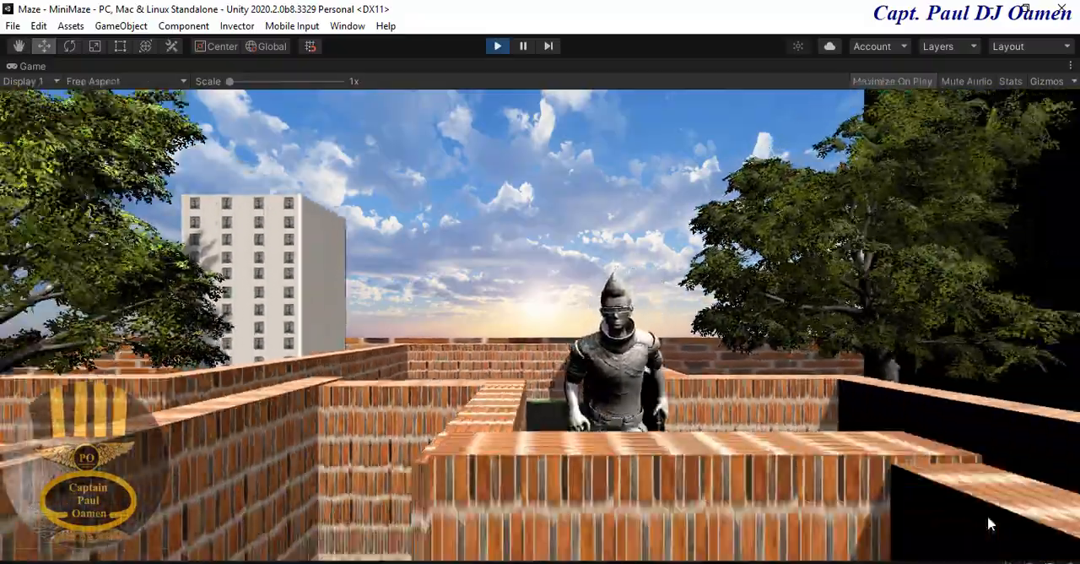
pyautogui.press('Right')
pyautogui.press('Down')
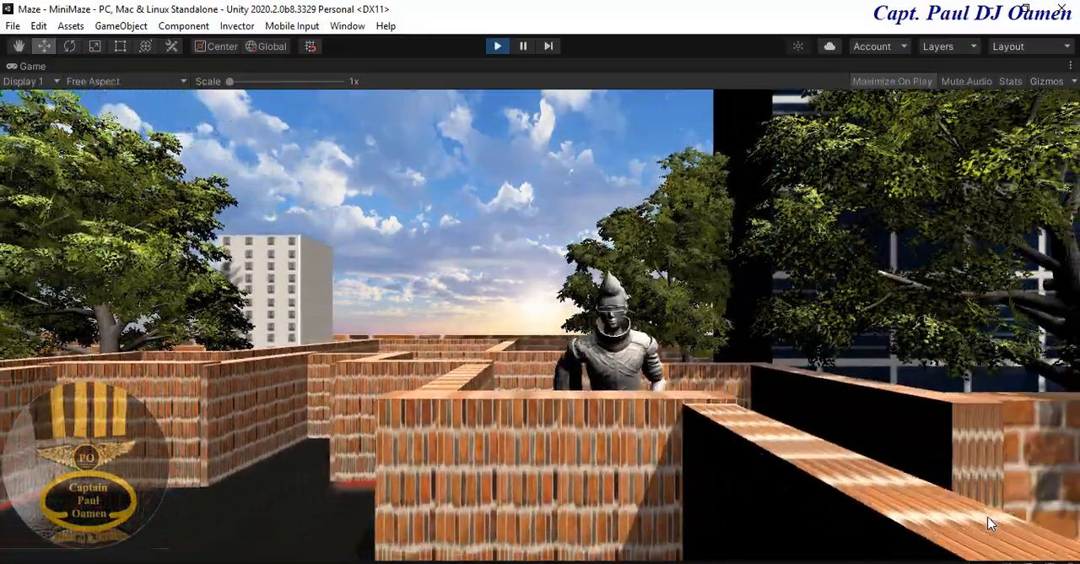
pyautogui.press('Right')
pyautogui.press('Down')
pyautogui.press('Right')
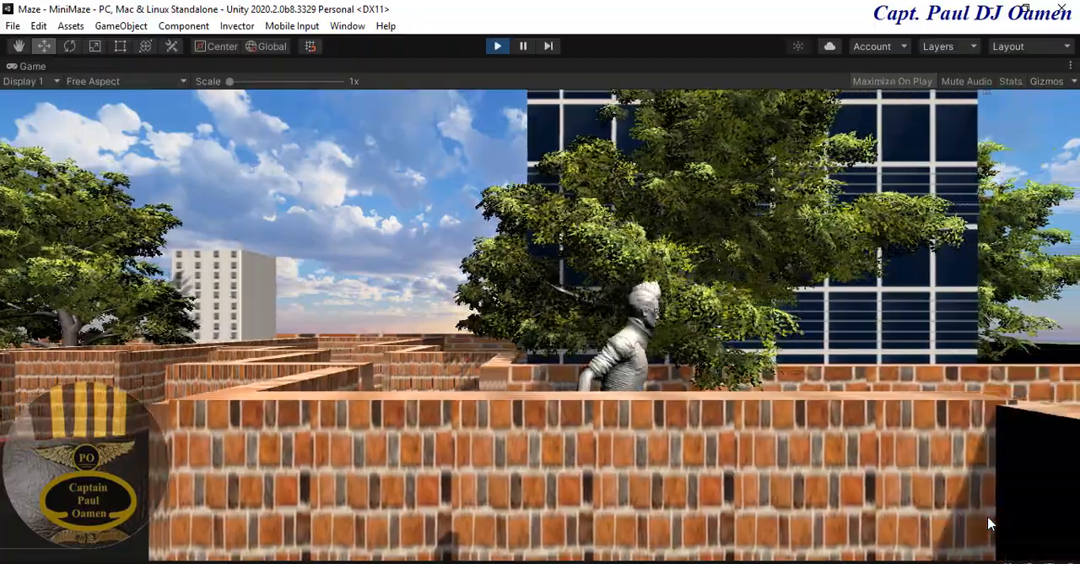
pyautogui.press('Down')
pyautogui.press('Right')
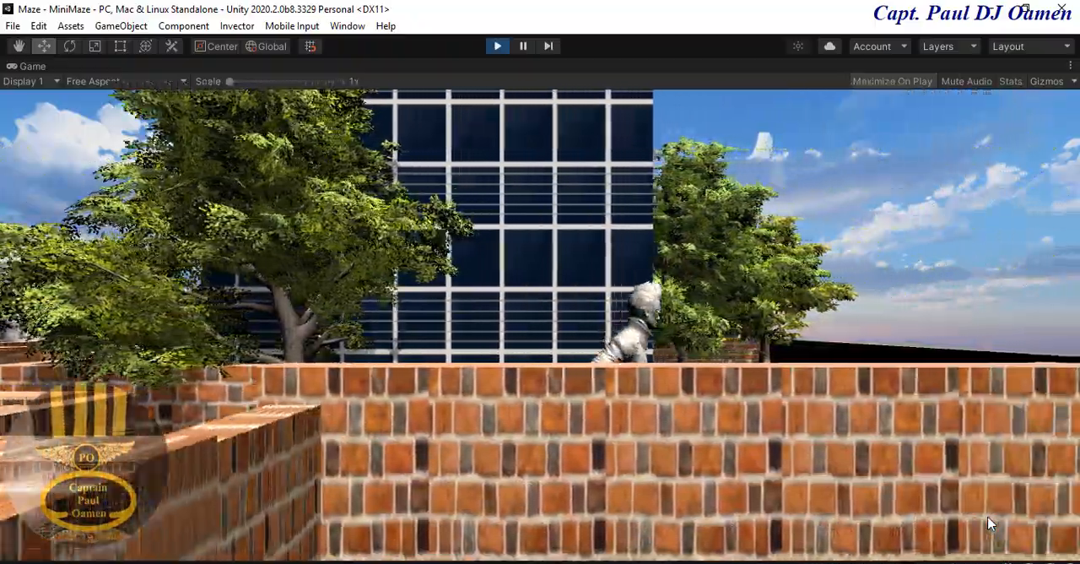
pyautogui.press('Down')
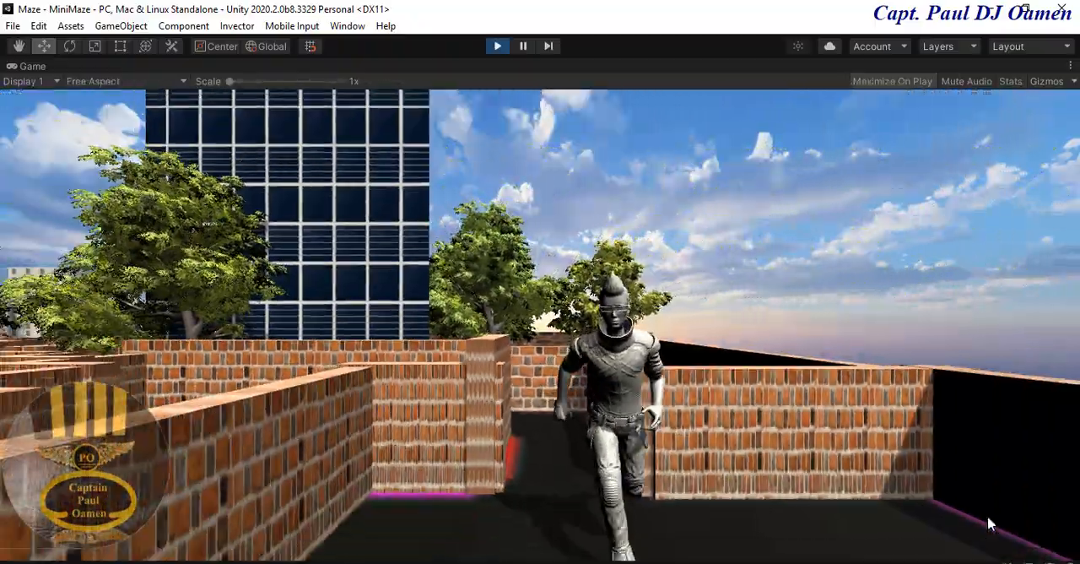
# - Steer the character through the open area with white cubes, testing its jump and turns
pyautogui.press('Left')
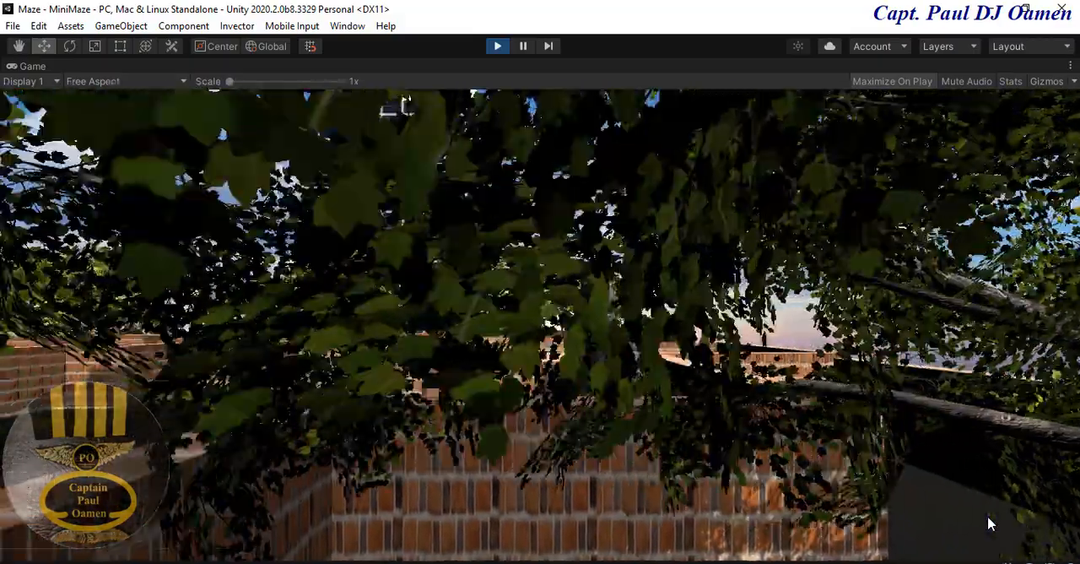
pyautogui.press('Down')
pyautogui.press('Left')
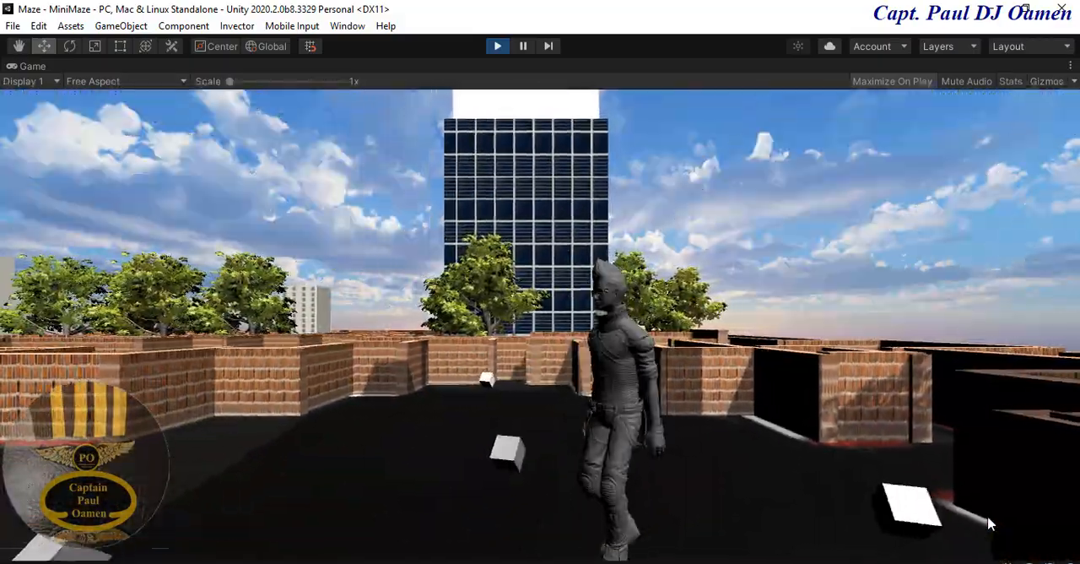
pyautogui.press('space')
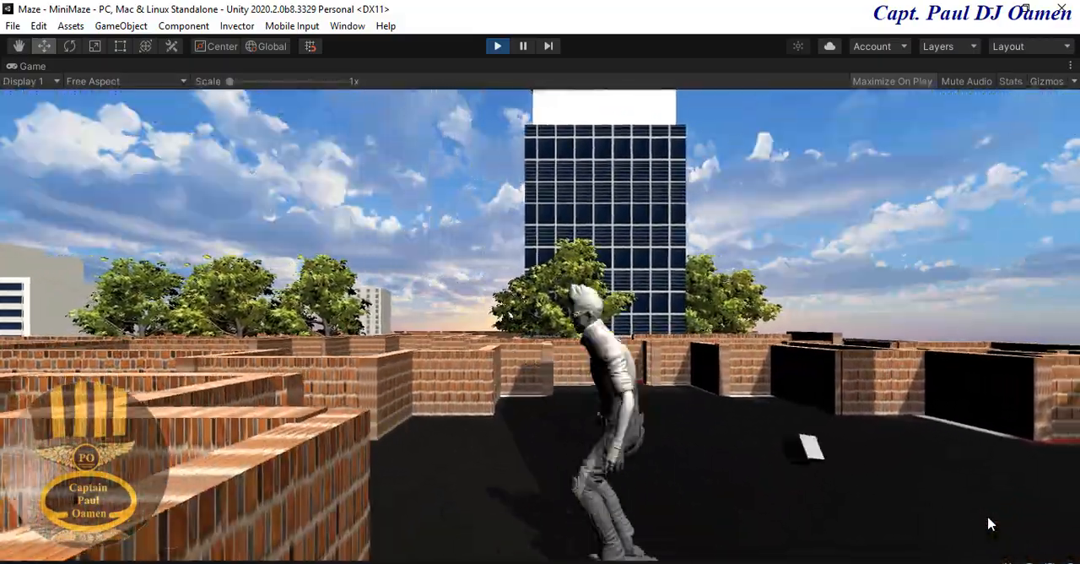
pyautogui.press('Up')
pyautogui.press('Left')
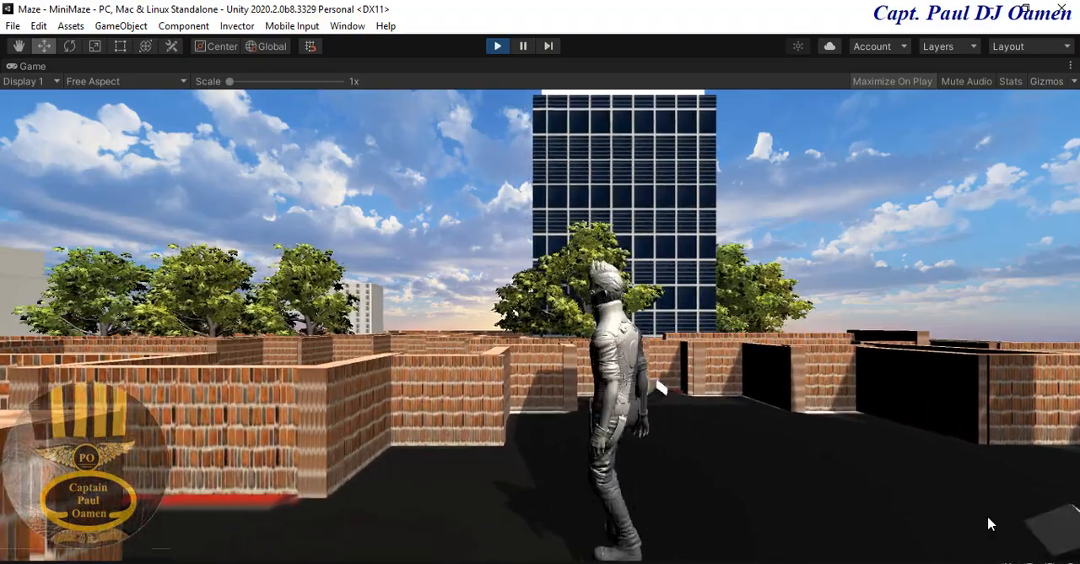
pyautogui.press('space')
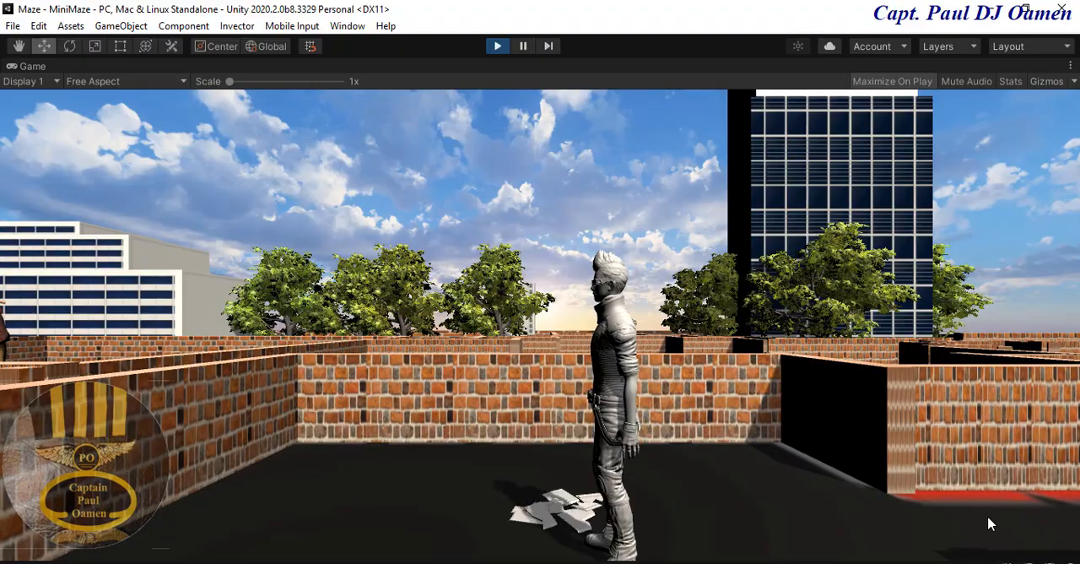
# - Move the character toward the camera past the outer walls and along the narrow maze passage
pyautogui.press('Down')
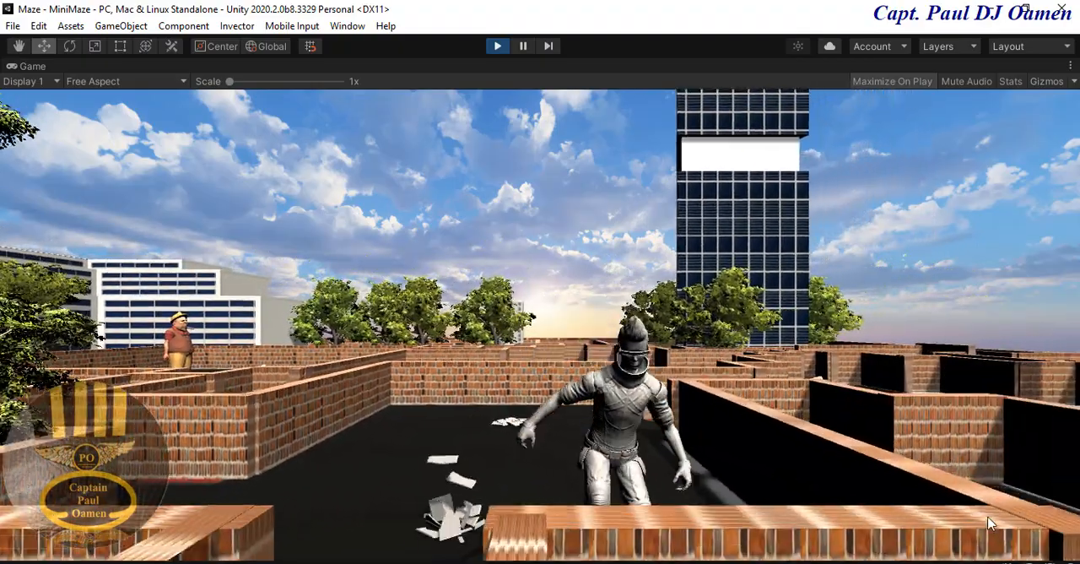
pyautogui.press('space')
pyautogui.press('Left')
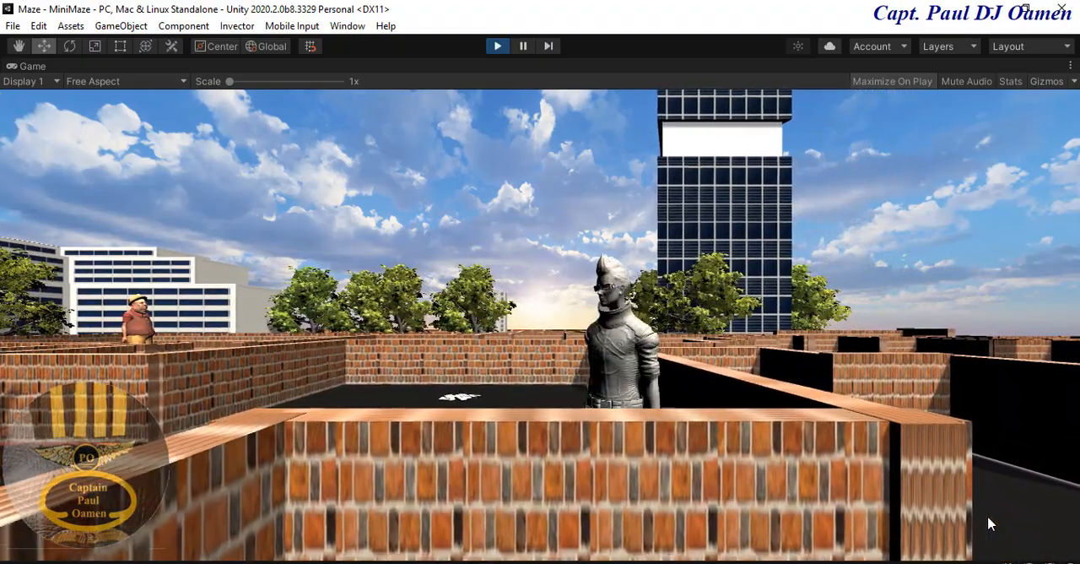
pyautogui.press('Down')
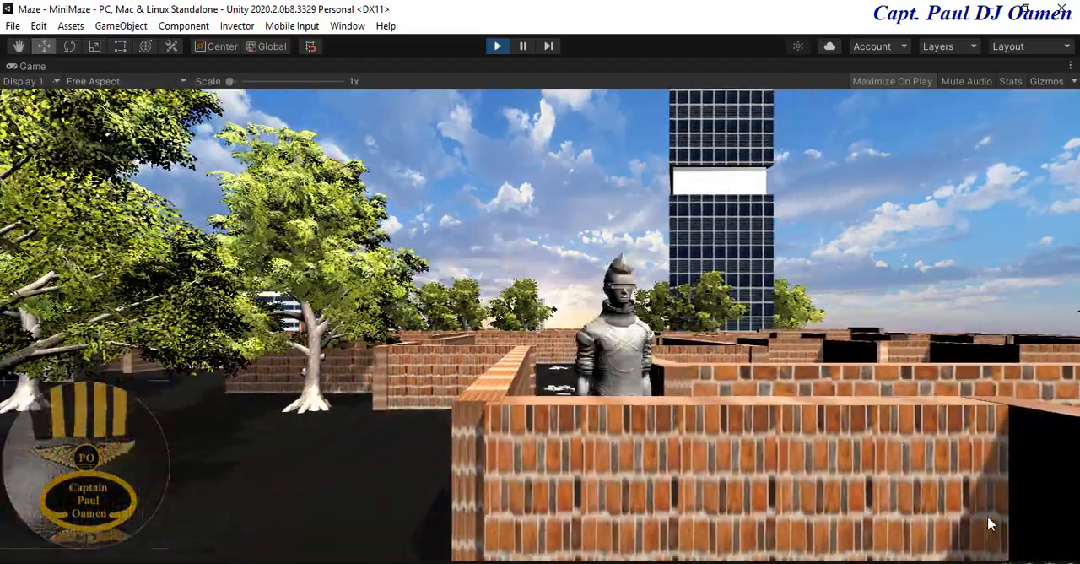
pyautogui.press('Right')
pyautogui.press('Down')
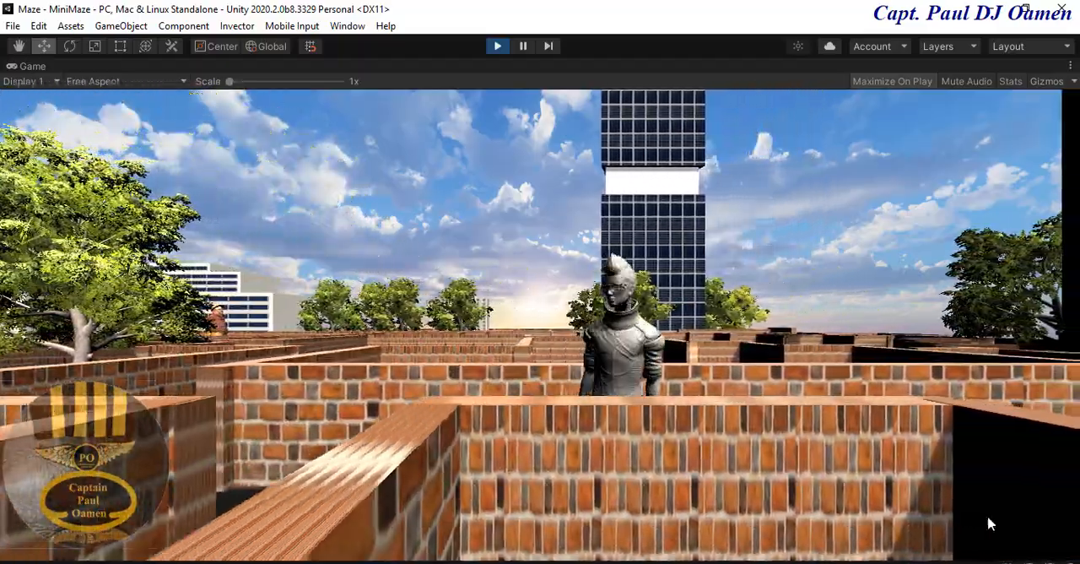
pyautogui.press('Left')
pyautogui.press('Down')
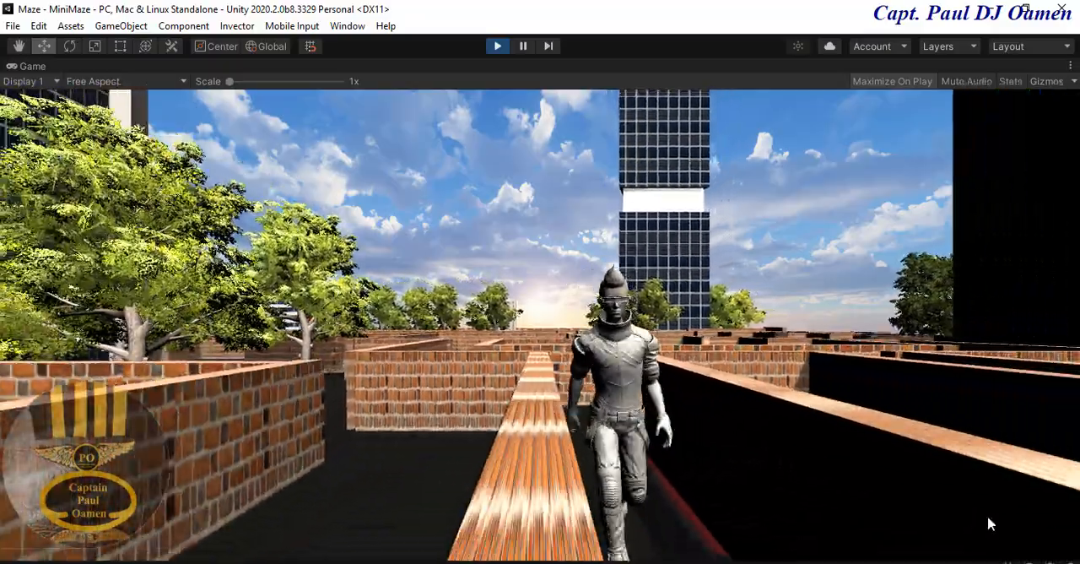
pyautogui.press('Down')
pyautogui.press('Down')
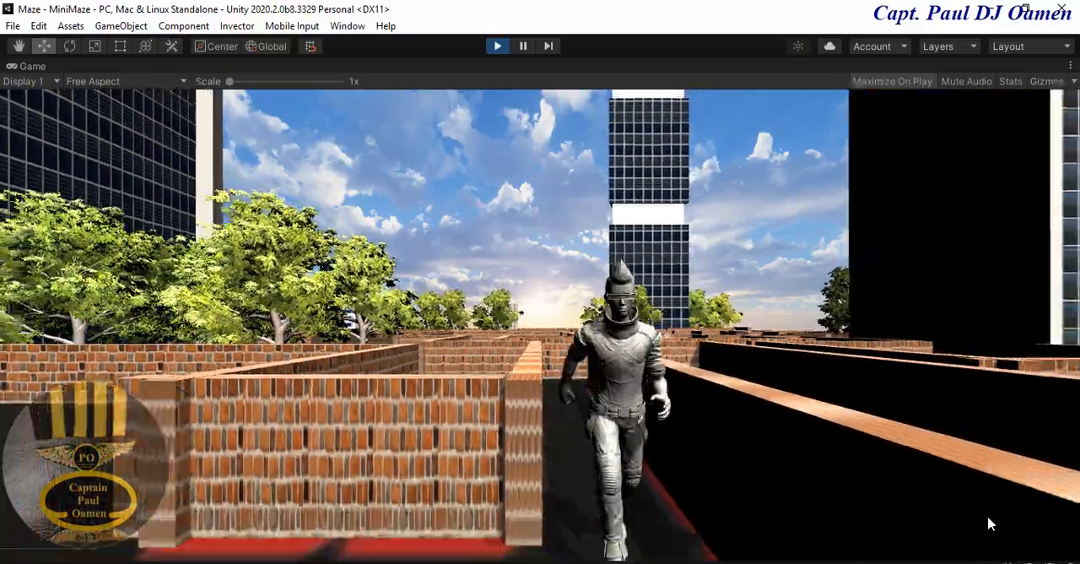
# - Walk the character across the open yard beside the maze passage and turn it toward the far brick wall
pyautogui.press('Up')
pyautogui.press('Left')
pyautogui.press('Left')
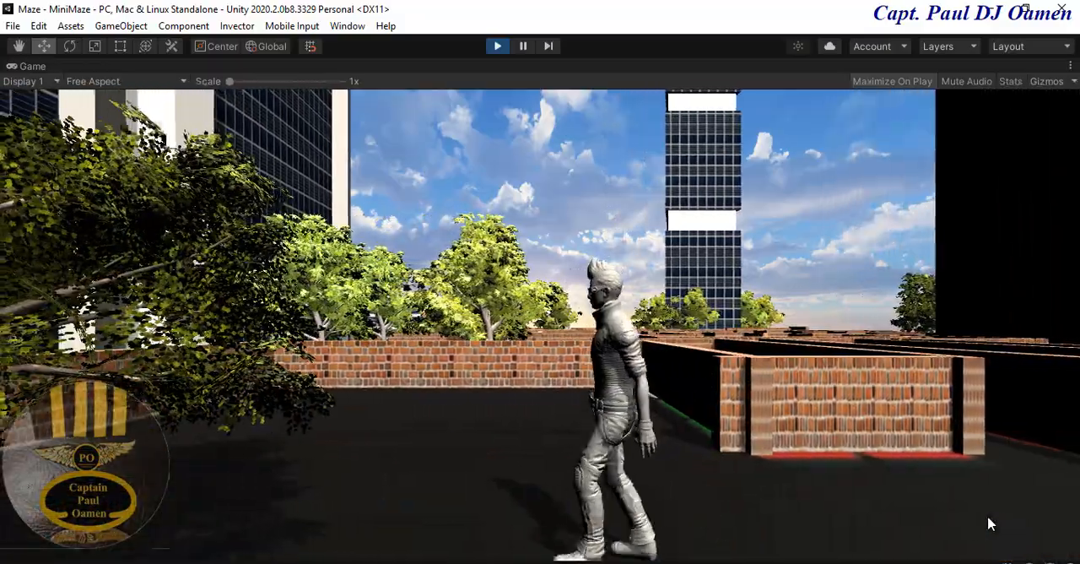
pyautogui.press('Left')
pyautogui.press('Up')
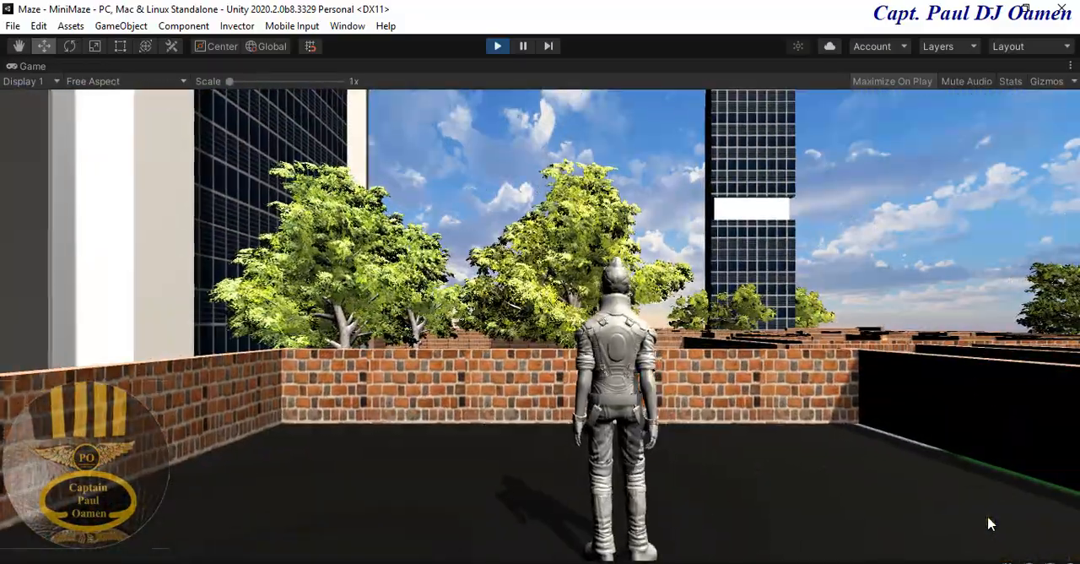
pyautogui.press('Left')
pyautogui.press('Down')
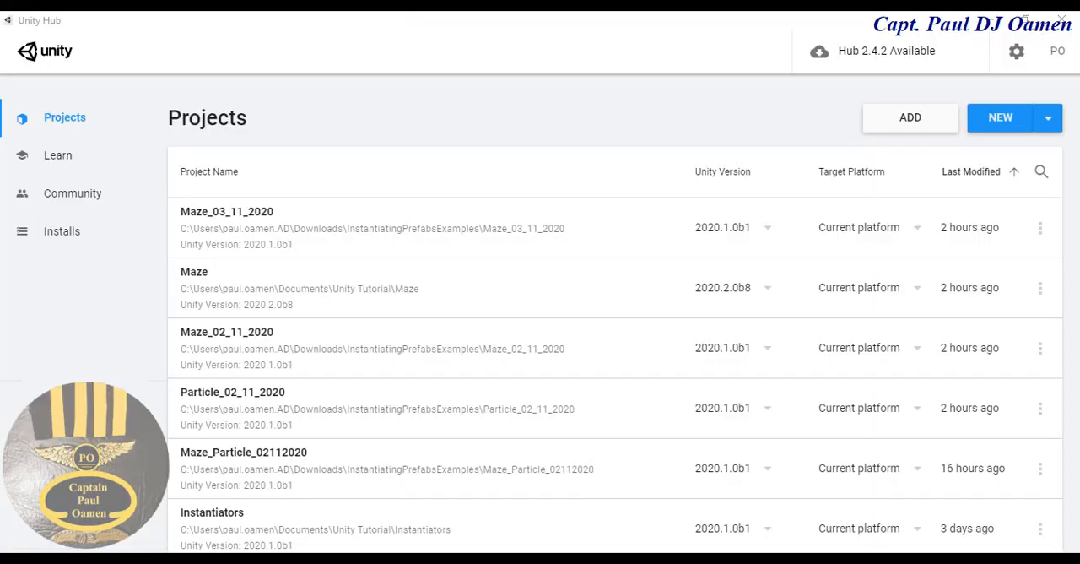
# - Switch to Unity Hub and create a new 3D project named Maze_YouTube
pyautogui.click(1001, 119)
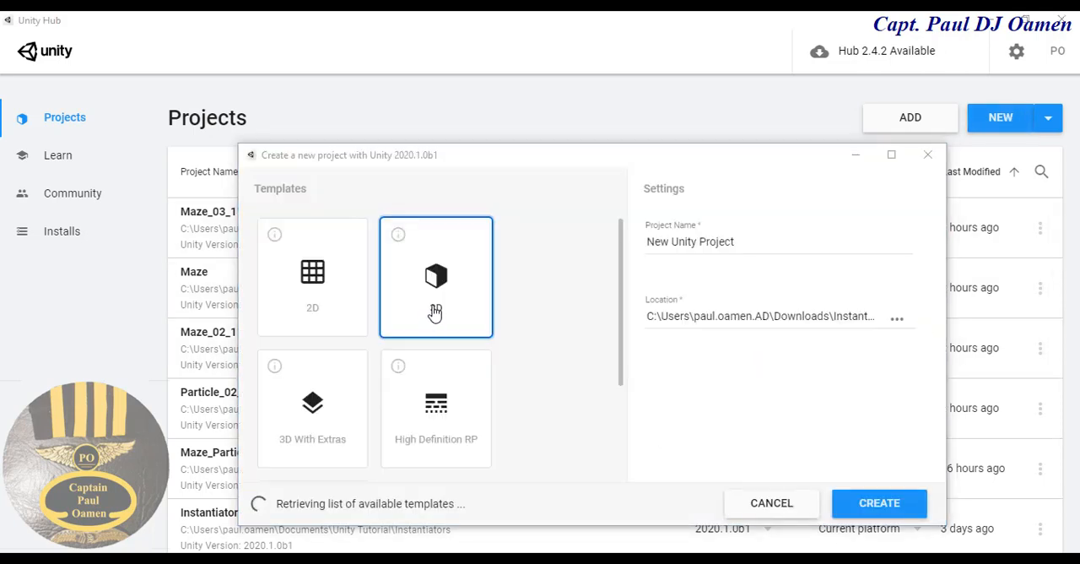
pyautogui.click(738, 242)
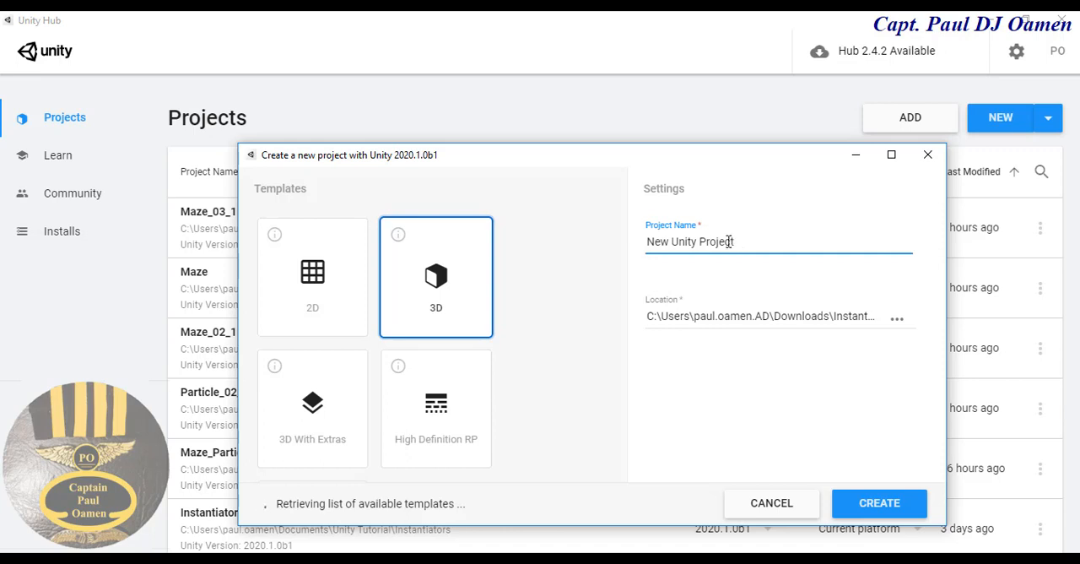
pyautogui.moveTo(734, 241); pyautogui.dragTo(641, 243)
pyautogui.write('Maze_YouTube')
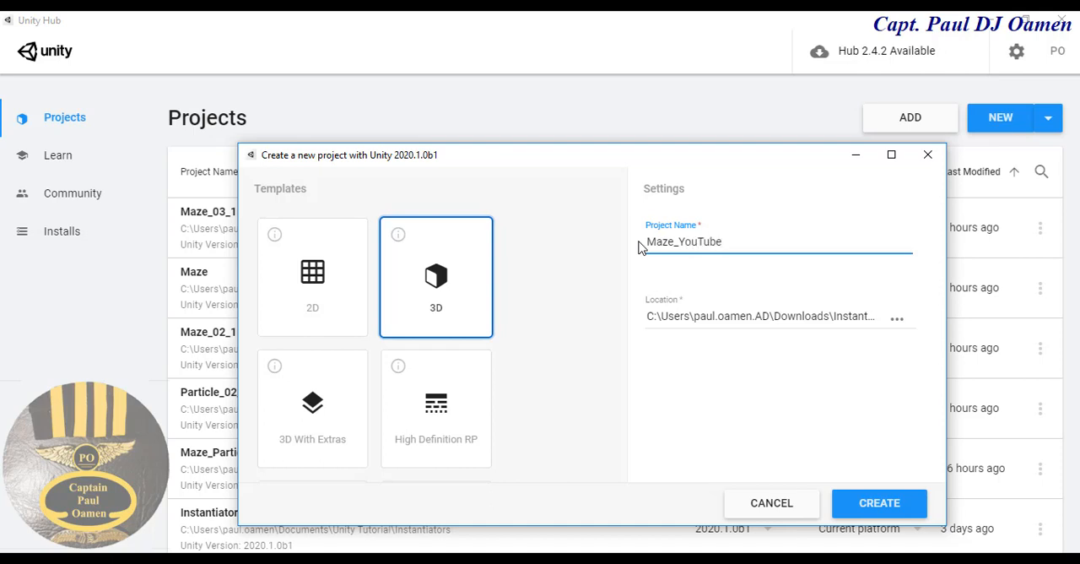
pyautogui.click(883, 504)
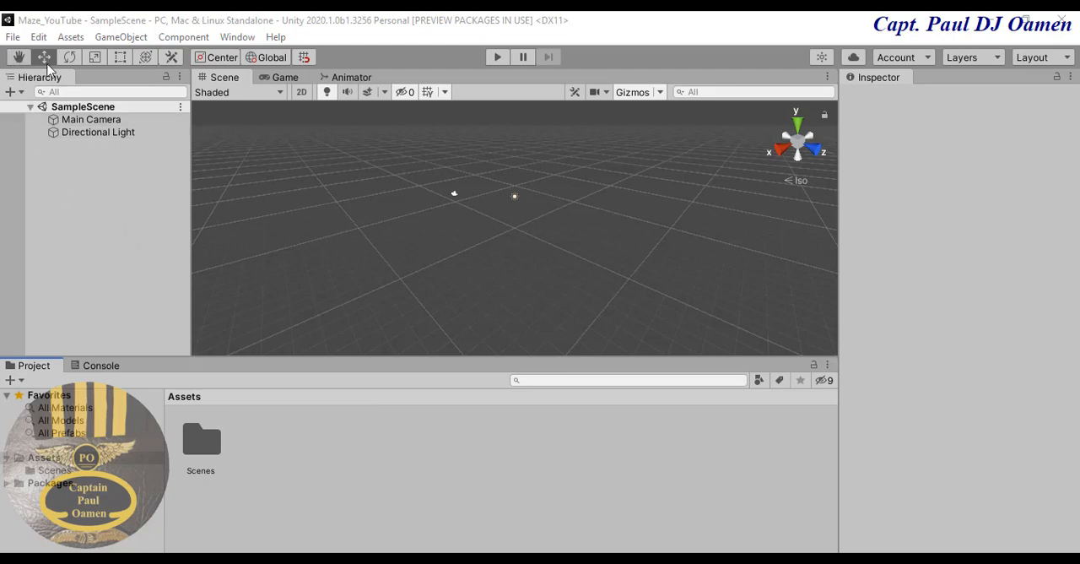
# - Add a 3D plane to SampleScene
pyautogui.click(113, 38)
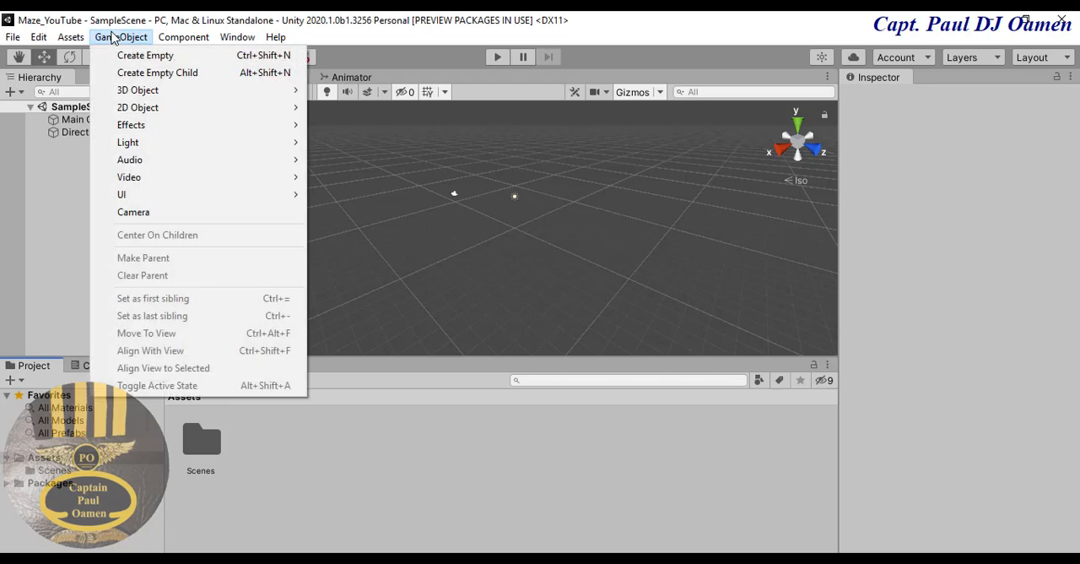
pyautogui.moveTo(135, 89)
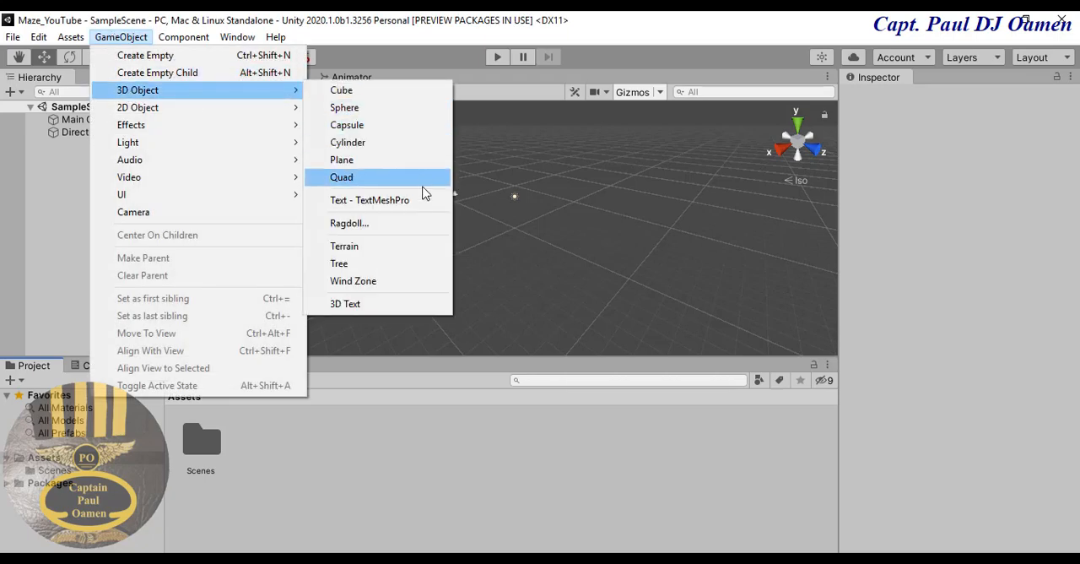
pyautogui.click(350, 163)
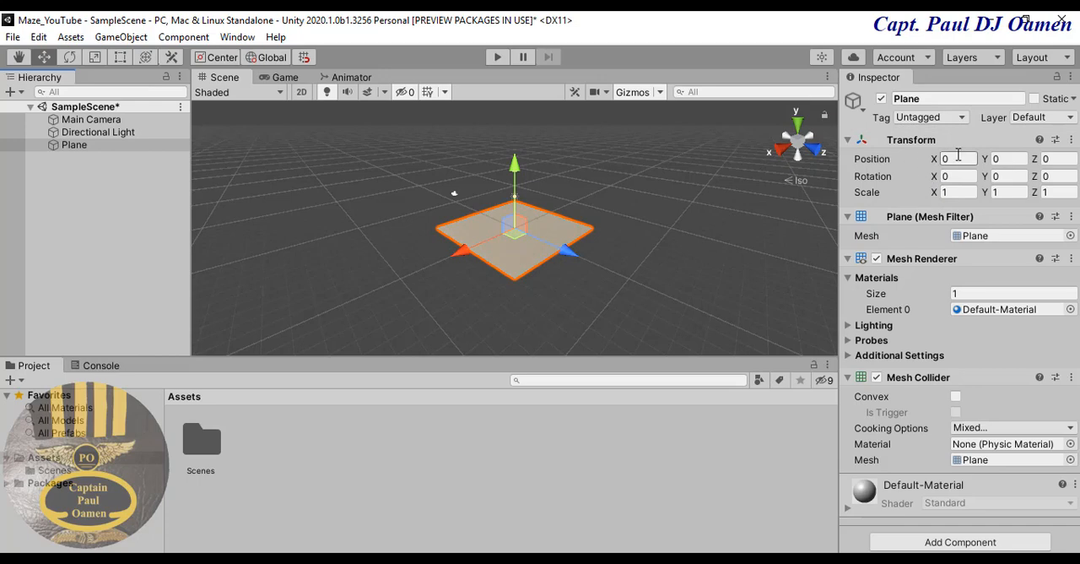
# - Set the plane's scale to 20 on X and 20 on Z
pyautogui.click(957, 192)
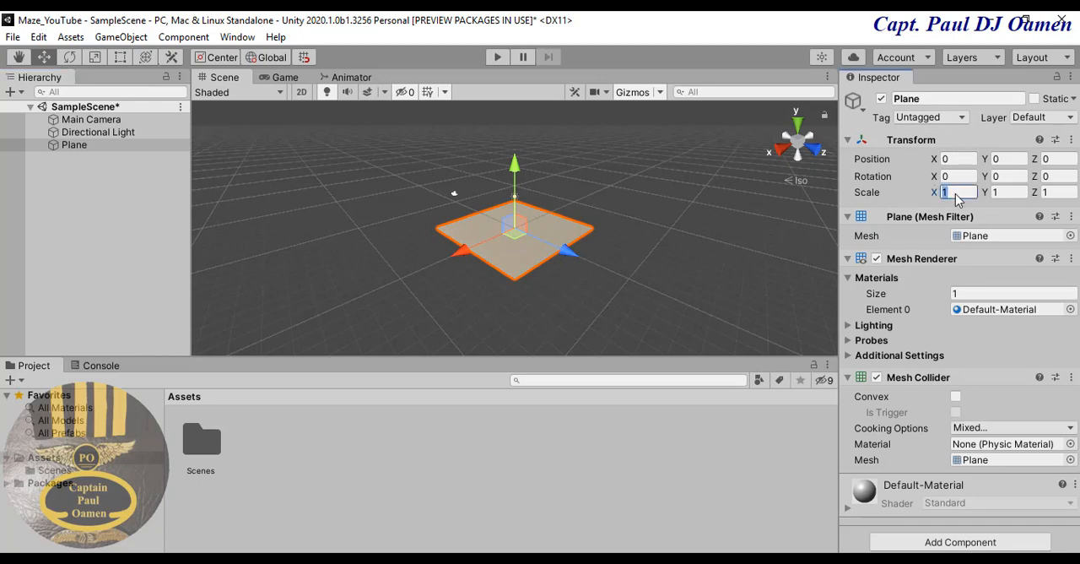
pyautogui.write('20')
pyautogui.press('Tab')
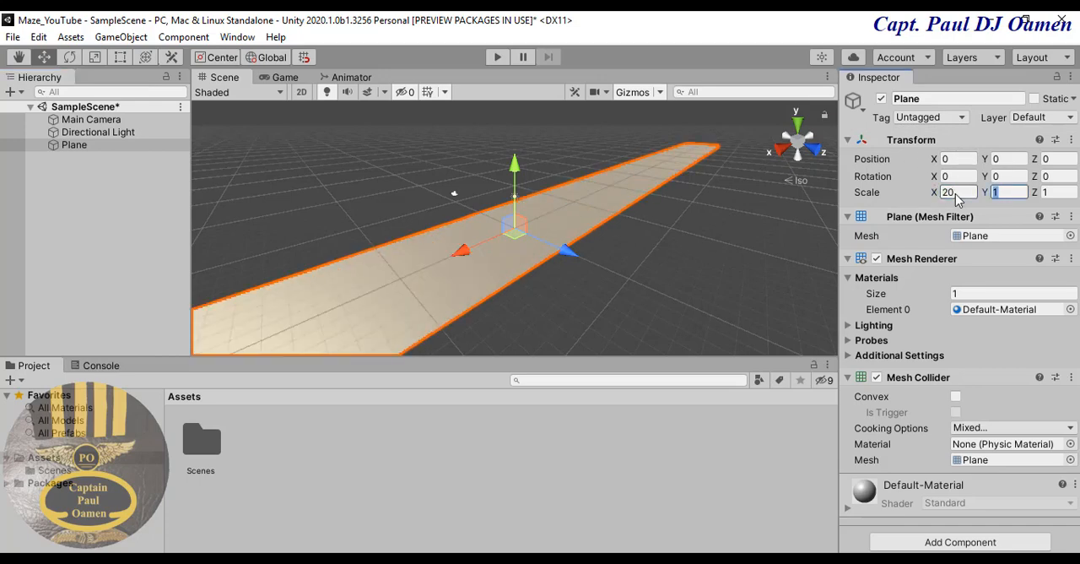
pyautogui.press('Tab')
pyautogui.write('20')
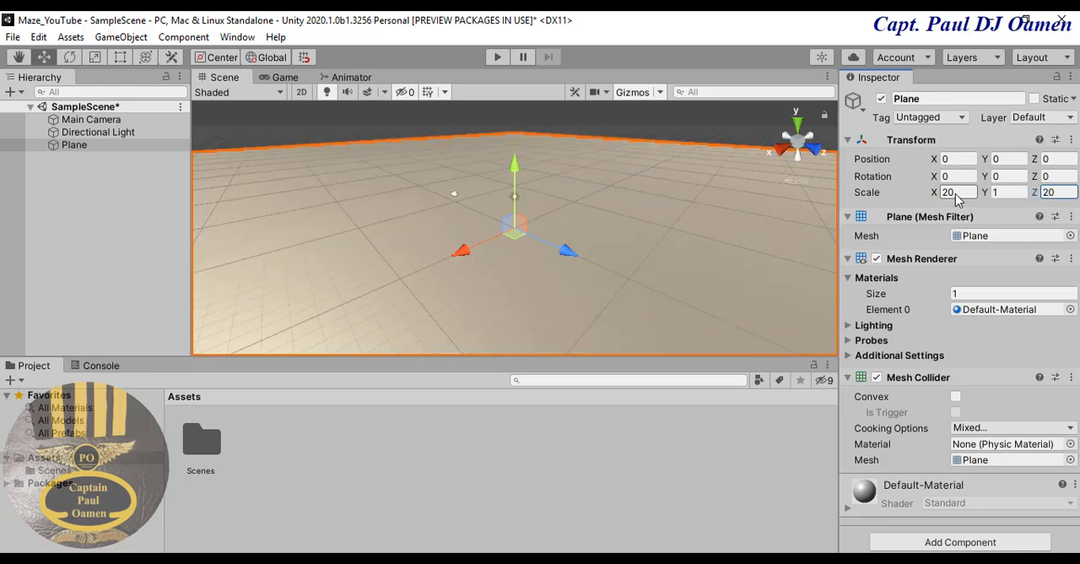
pyautogui.click(646, 324)
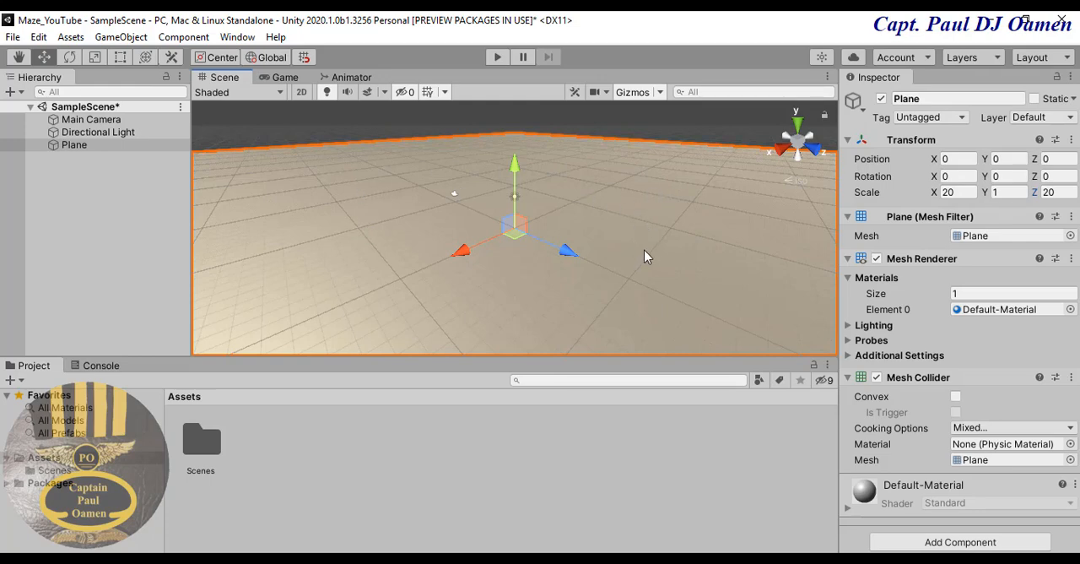
# - Create a folder named Textures in the project's Assets
pyautogui.click(326, 445)
pyautogui.rightClick(323, 443)
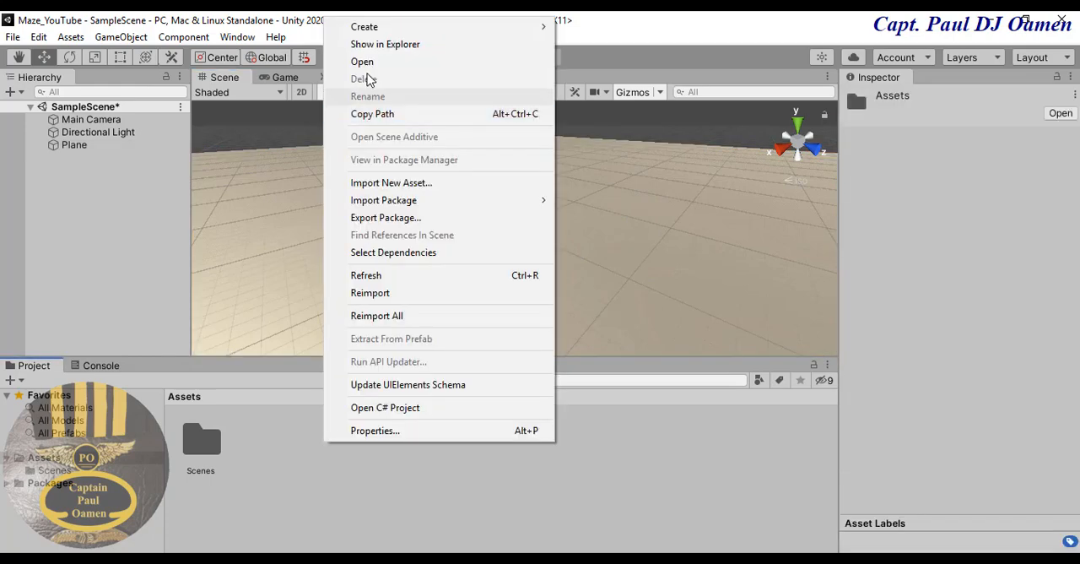
pyautogui.moveTo(363, 32)
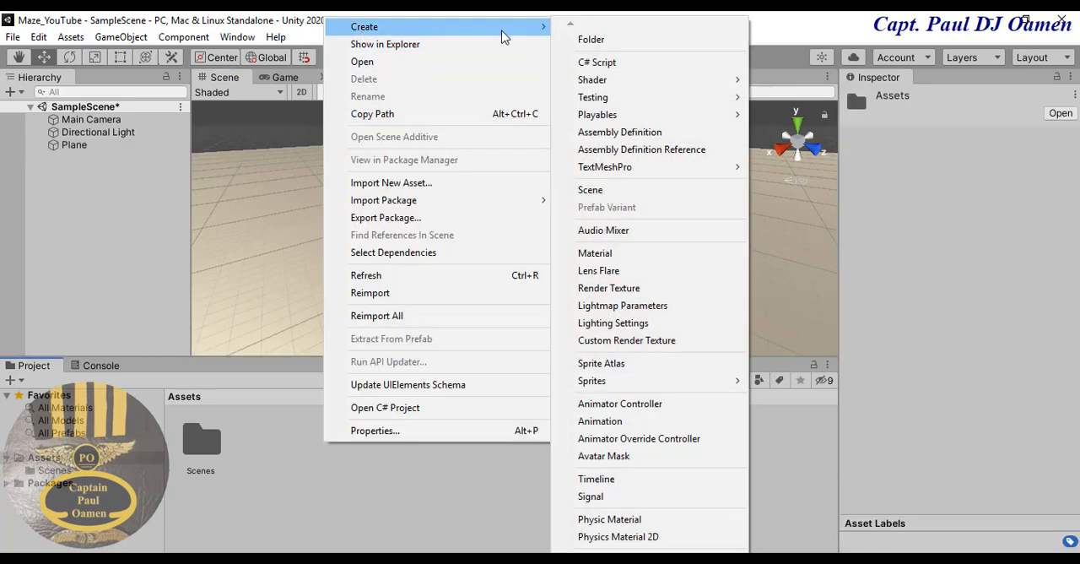
pyautogui.click(591, 40)
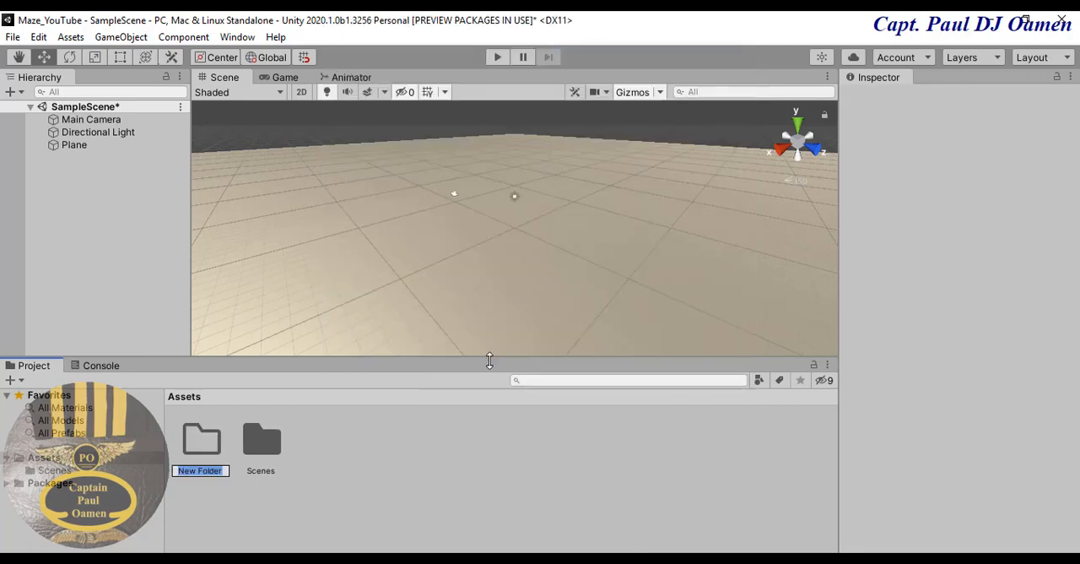
pyautogui.write('Textures')
pyautogui.press('Return')
pyautogui.click(365, 456)
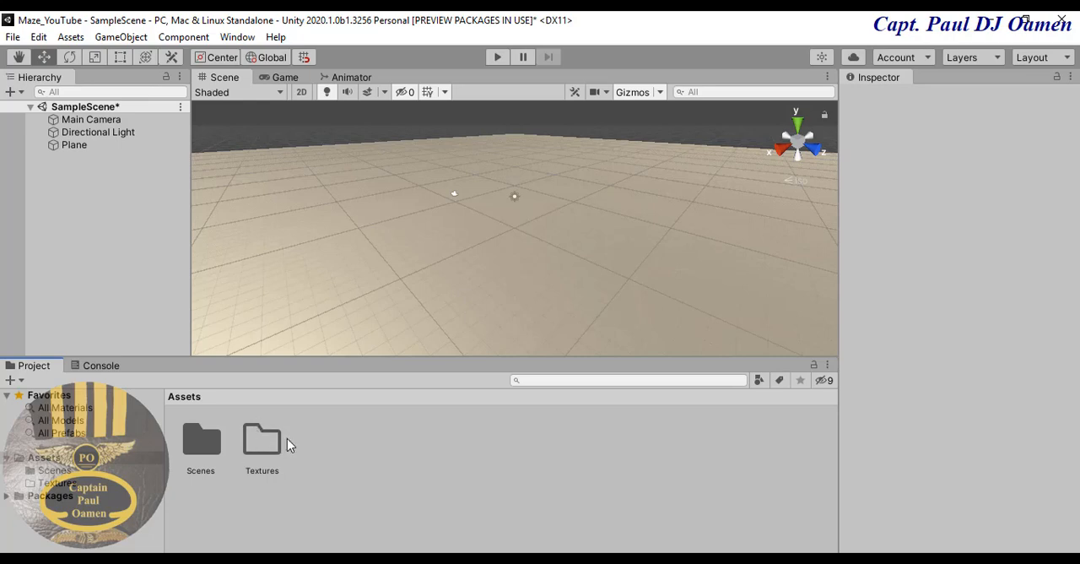
# - Import the brick_1 and FloorPattern images from the file explorer into the Textures folder and open that folder
pyautogui.hotkey('alt', 'Tab')
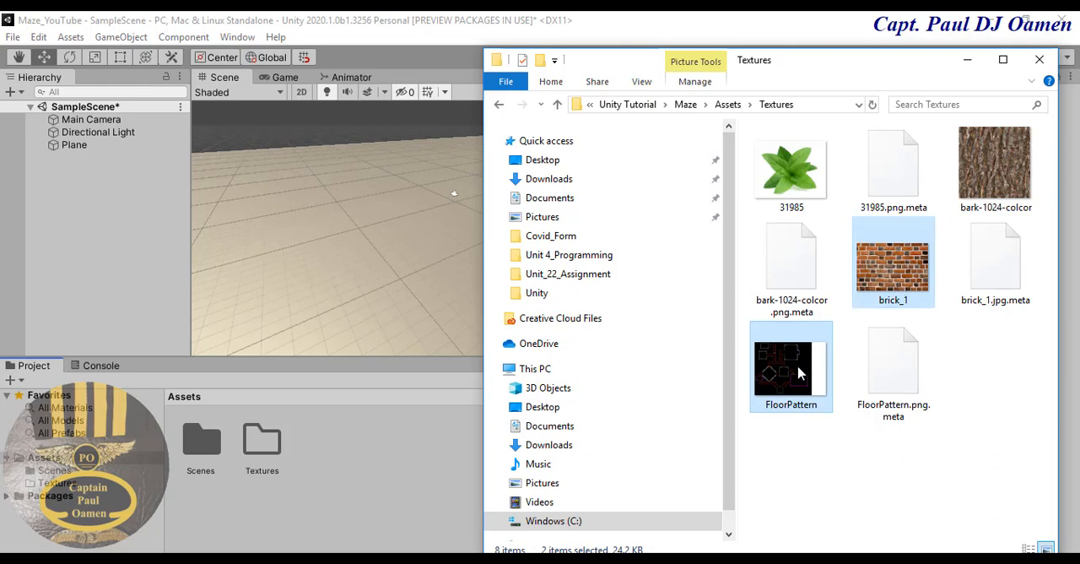
pyautogui.keyDown('ctrl'); pyautogui.click(882, 279); pyautogui.keyUp('ctrl')
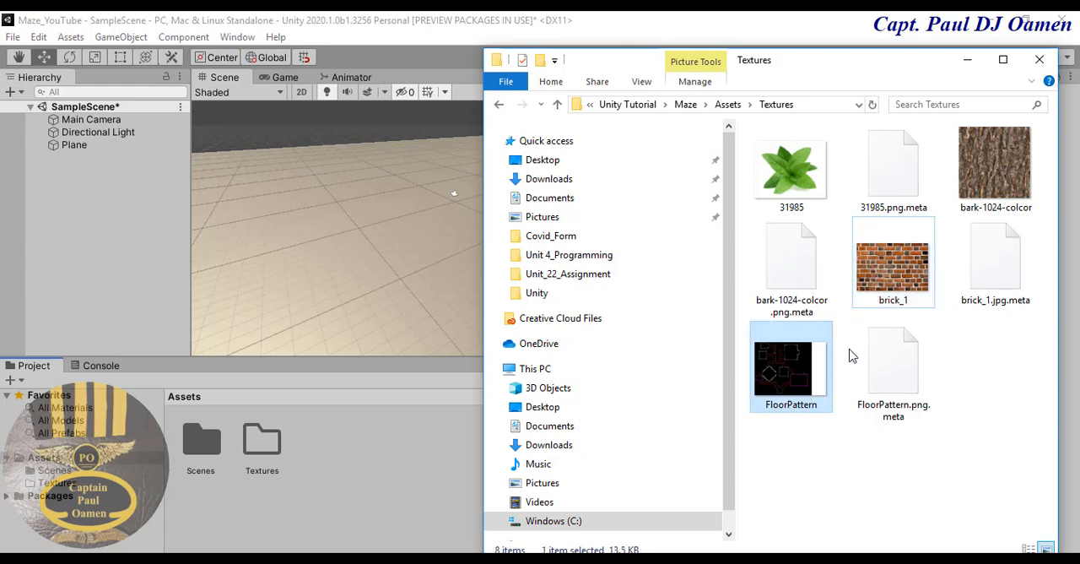
pyautogui.keyDown('ctrl'); pyautogui.click(881, 278); pyautogui.keyUp('ctrl')
pyautogui.moveTo(772, 364); pyautogui.dragTo(361, 476)
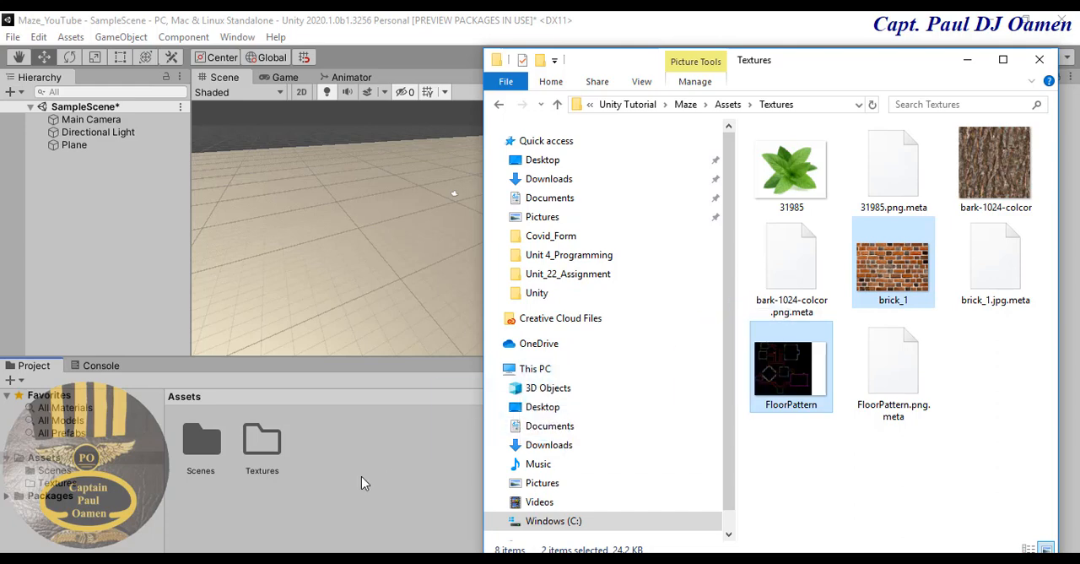
pyautogui.moveTo(269, 454); pyautogui.dragTo(268, 454)
pyautogui.click(342, 462)
pyautogui.doubleClick(261, 443)
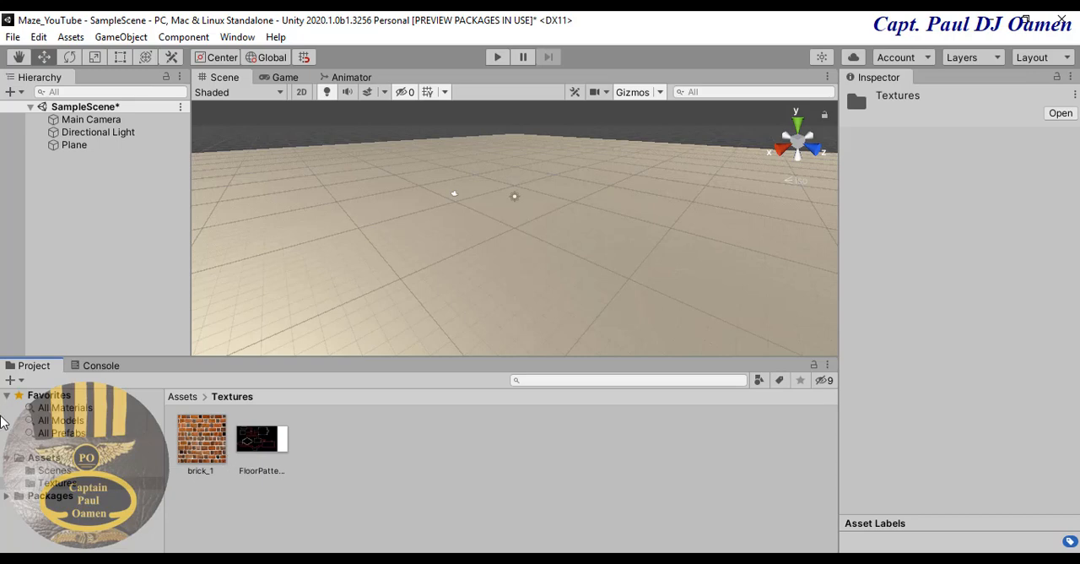
# - Return to the Assets root and create a new material named Material
pyautogui.click(56, 458)
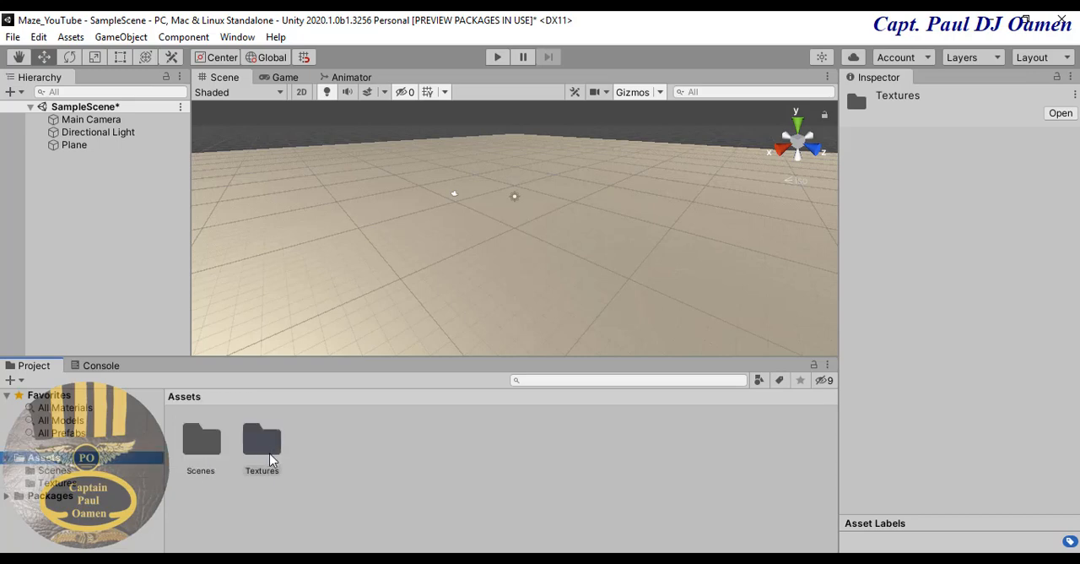
pyautogui.rightClick(376, 447)
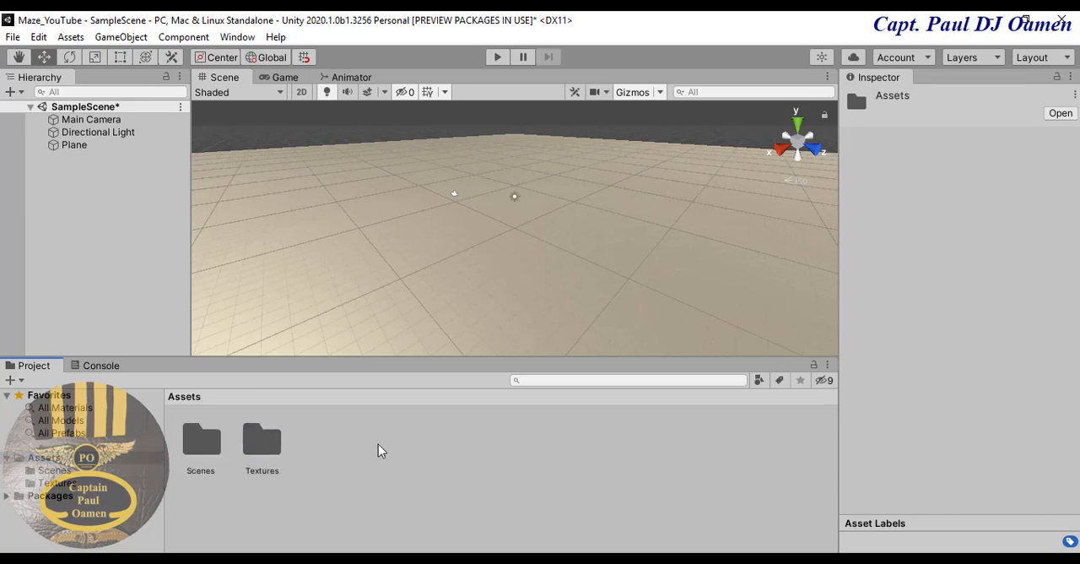
pyautogui.moveTo(472, 39)
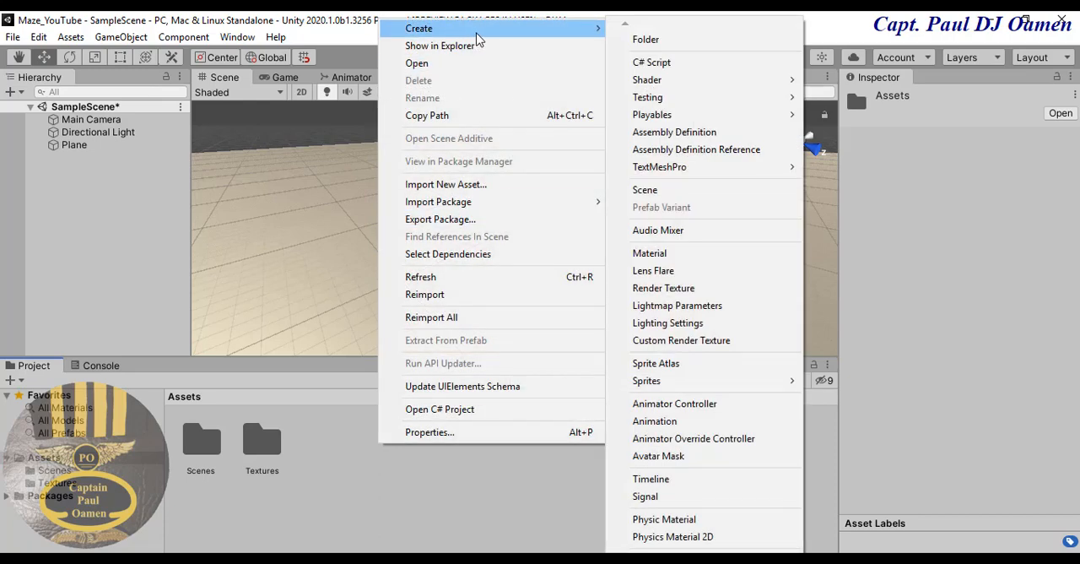
pyautogui.click(713, 255)
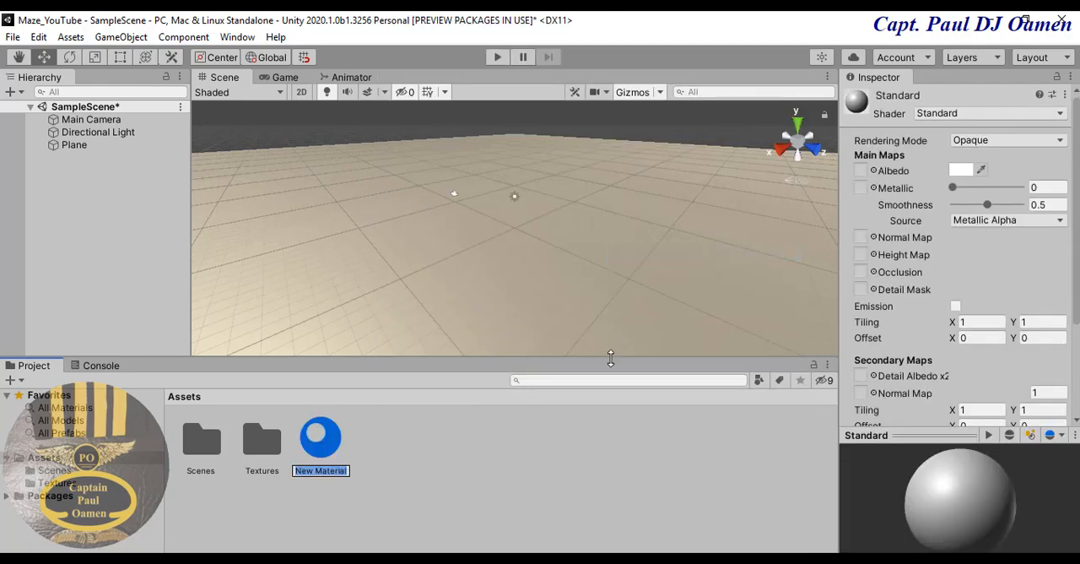
pyautogui.click(314, 475)
pyautogui.press('BackSpace')
pyautogui.press('BackSpace')
pyautogui.press('BackSpace')
pyautogui.press('BackSpace')
pyautogui.press('Return')
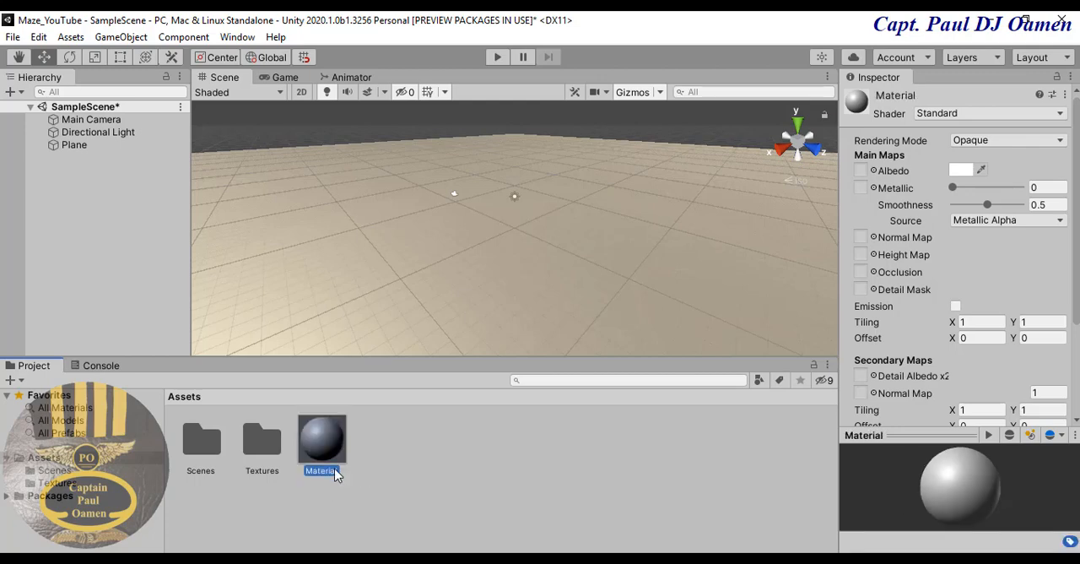
# - Create a folder named Material in Assets
pyautogui.rightClick(475, 447)
pyautogui.moveTo(553, 32)
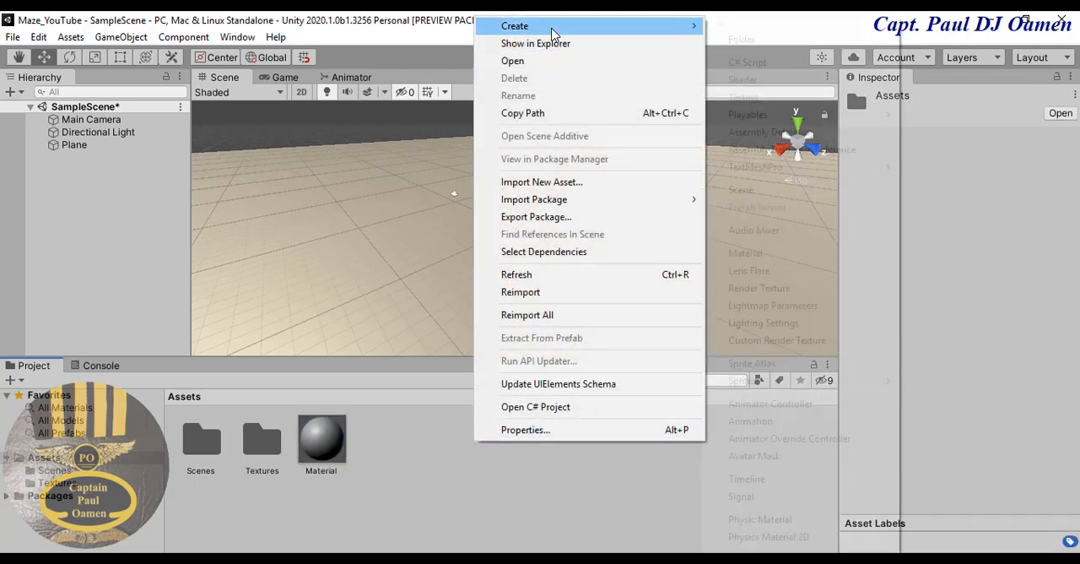
pyautogui.click(736, 39)
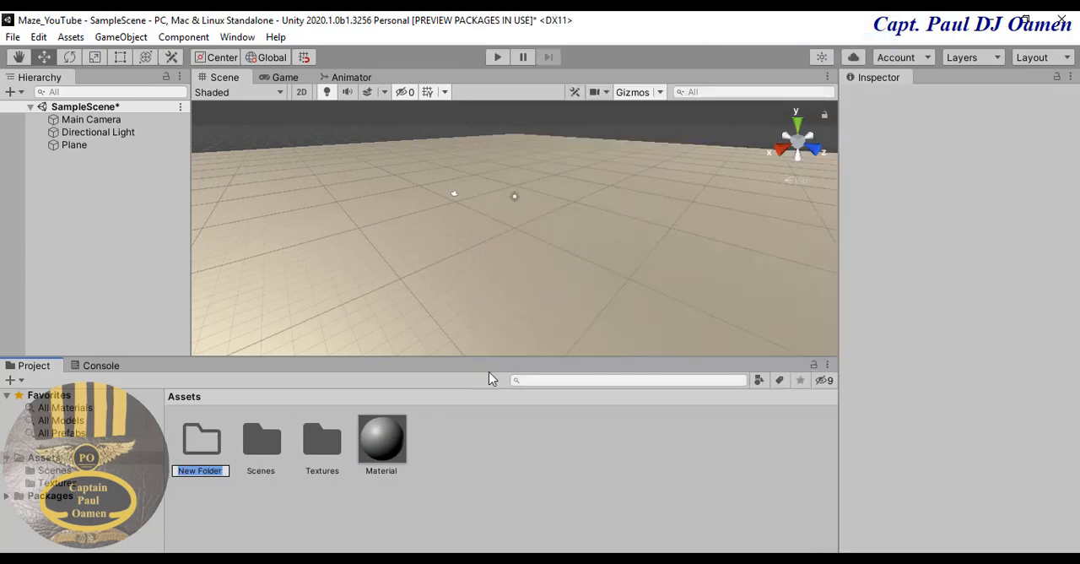
pyautogui.write('Material')
pyautogui.press('Return')
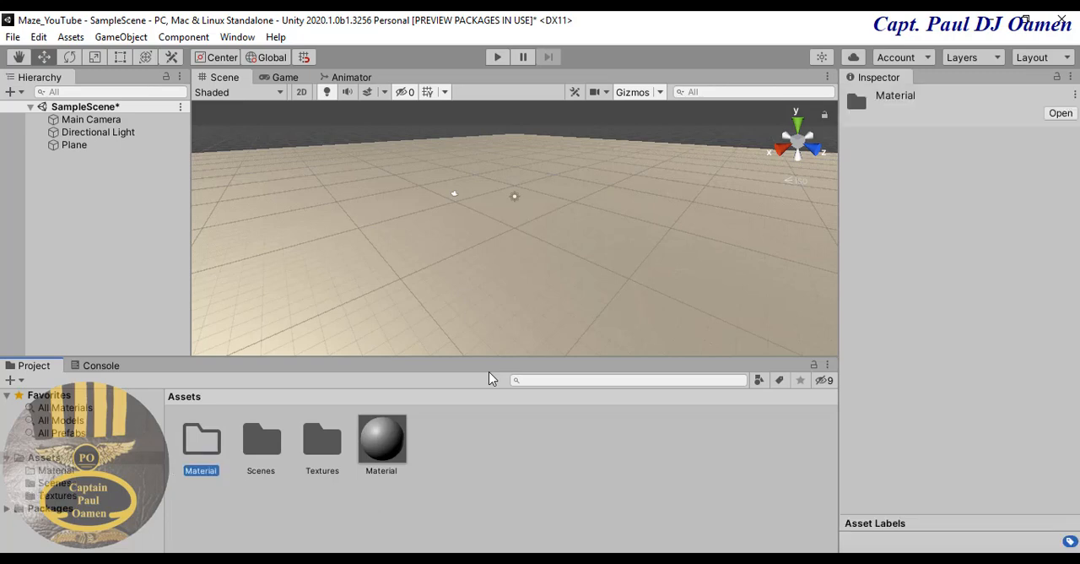
# - Rename the new material Patten and move it into the Material folder
pyautogui.click(379, 472)
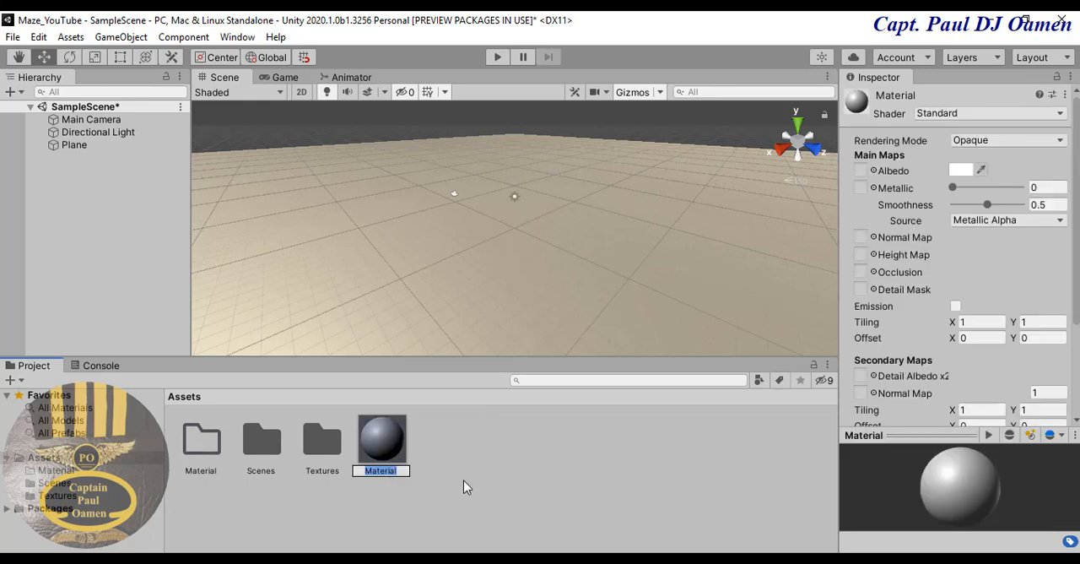
pyautogui.write('Patten')
pyautogui.press('Return')
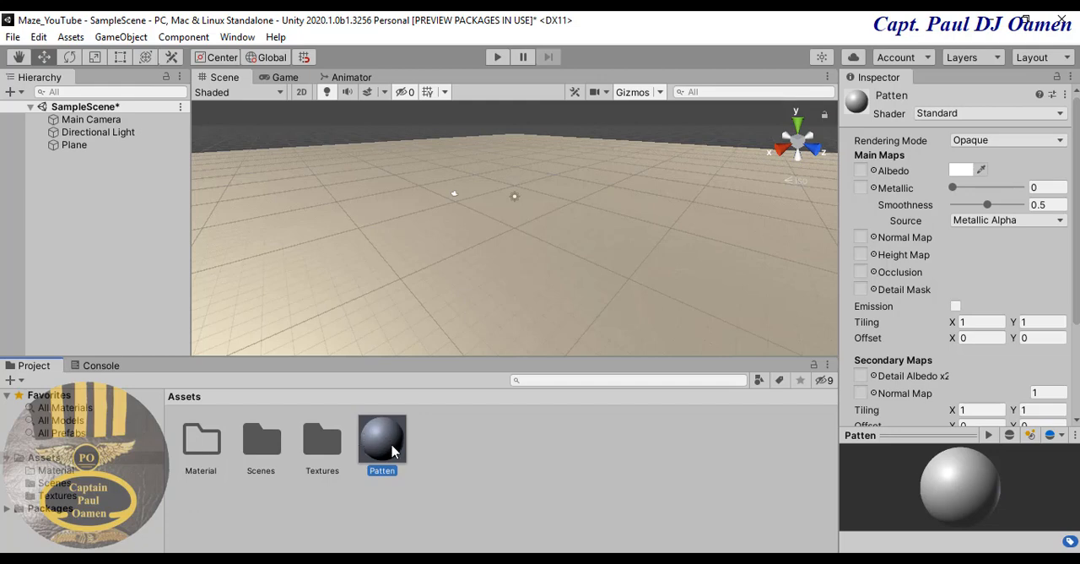
pyautogui.moveTo(393, 452); pyautogui.dragTo(211, 444)
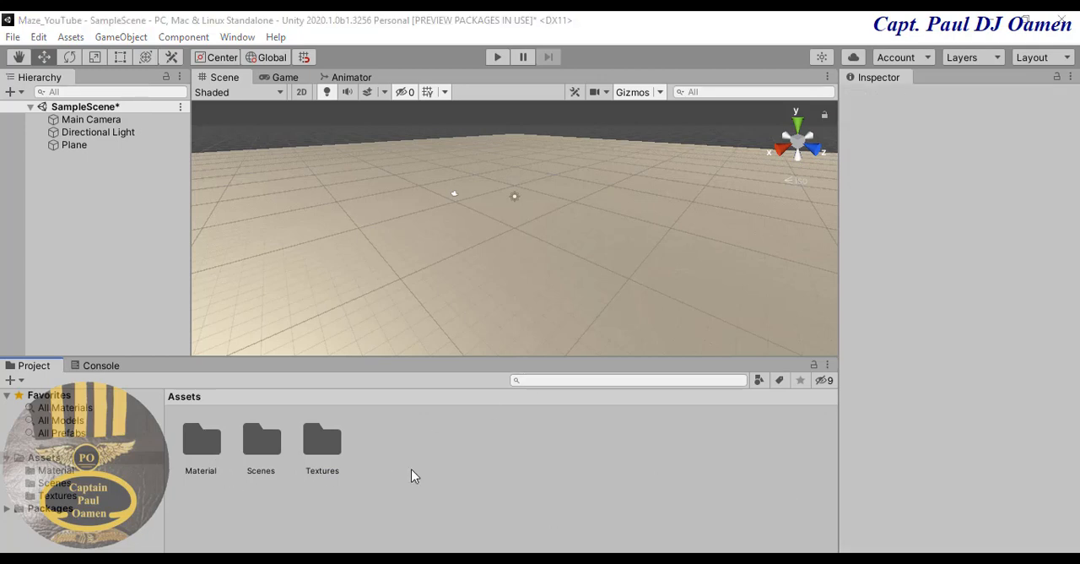
pyautogui.click(411, 470)
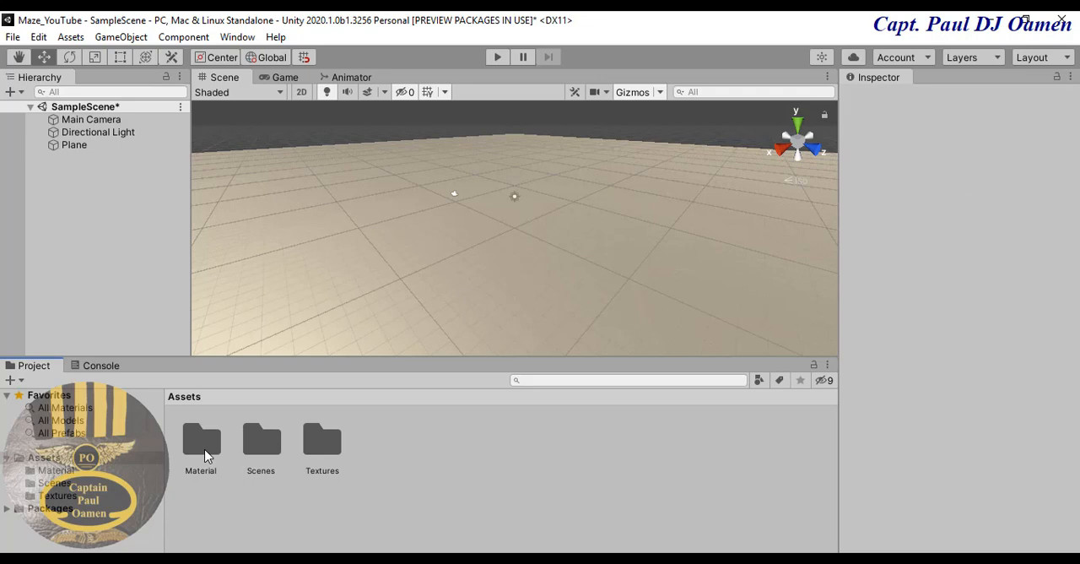
# - Create a new material named Brick inside the Material folder
pyautogui.doubleClick(205, 456)
pyautogui.rightClick(323, 435)
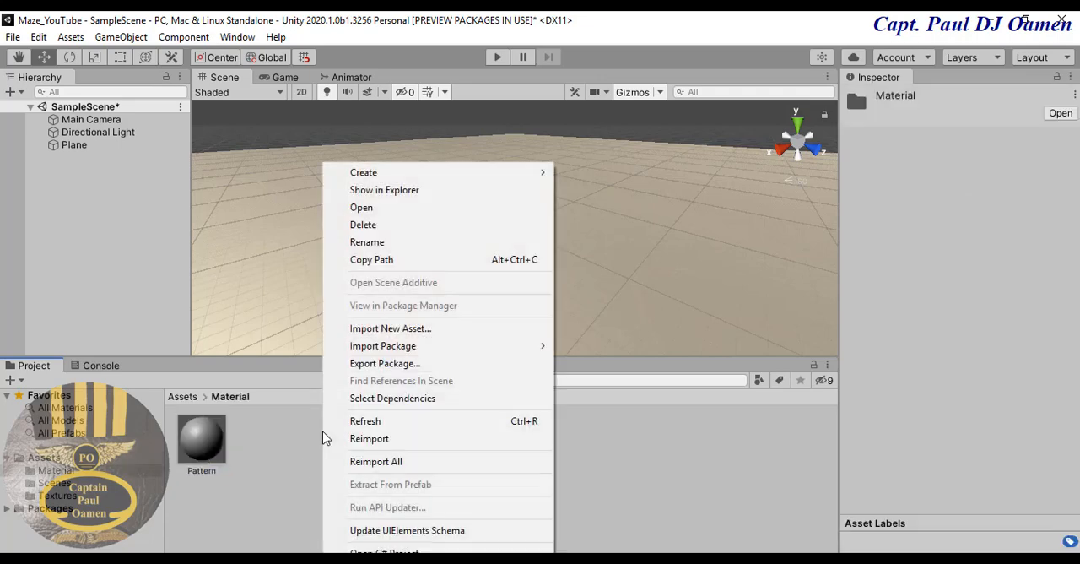
pyautogui.moveTo(388, 172)
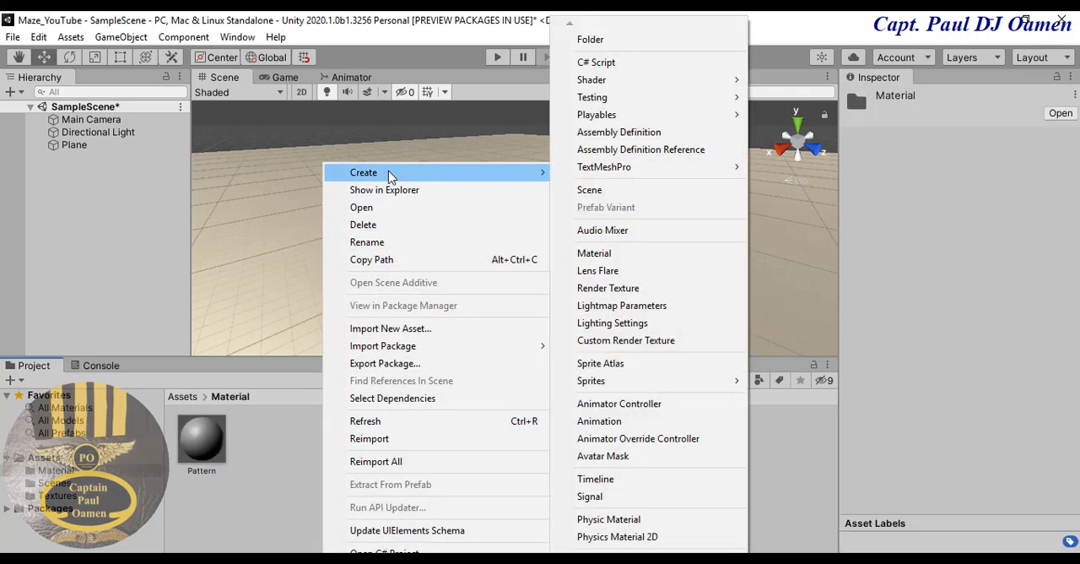
pyautogui.click(634, 252)
pyautogui.write('B')
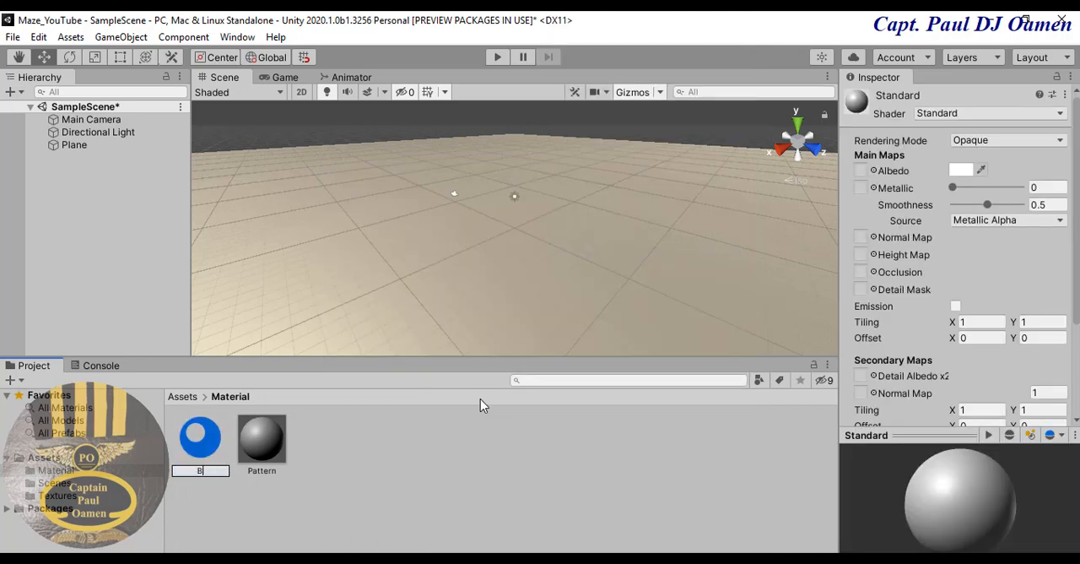
pyautogui.write('rick')
pyautogui.press('Return')
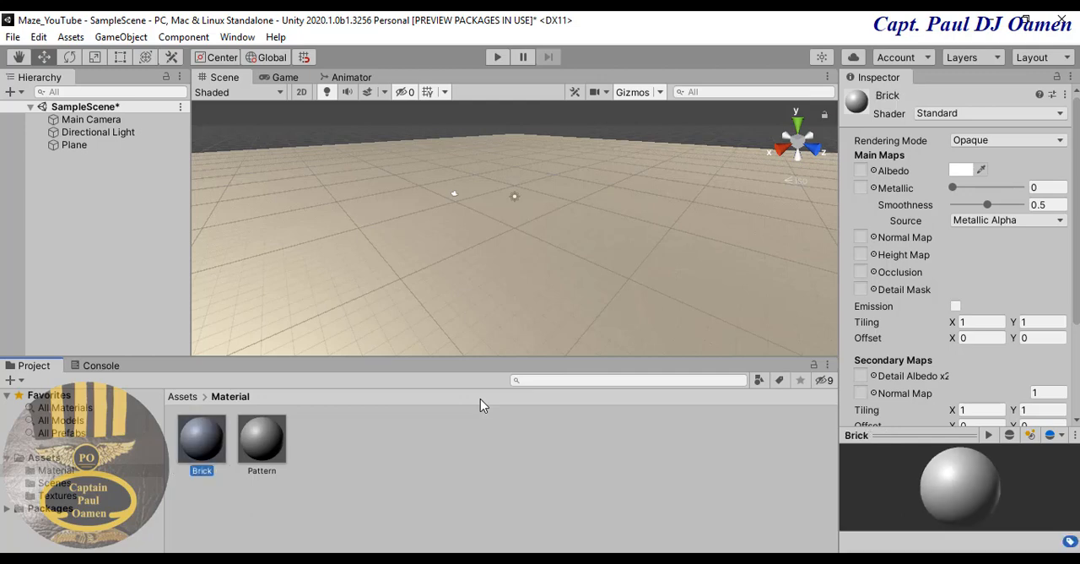
pyautogui.click(466, 457)
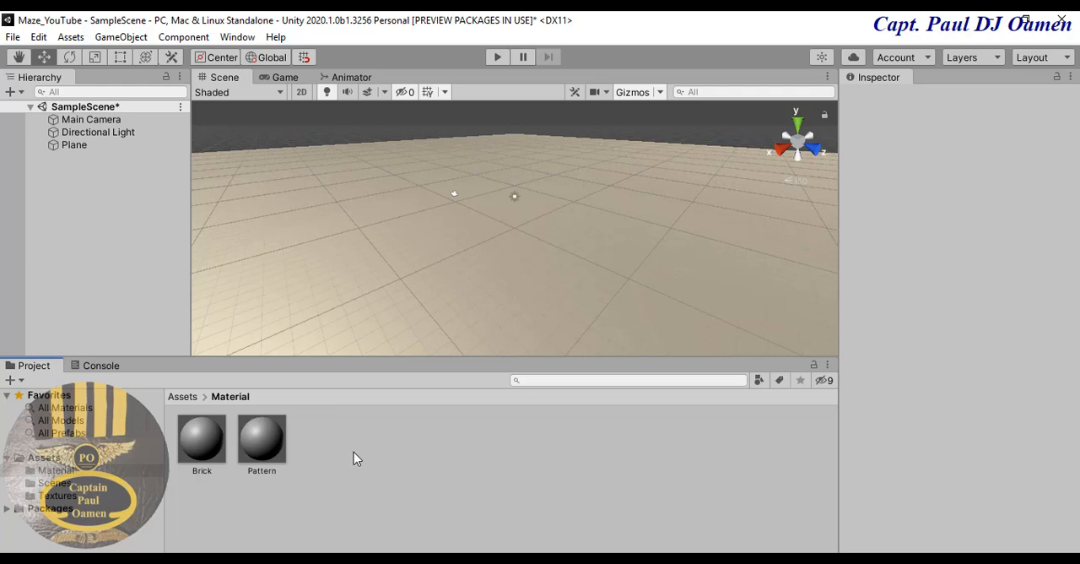
# - Assign the FloorPattern texture to the Pattern material's albedo and apply the material to the ground plane
pyautogui.click(262, 439)
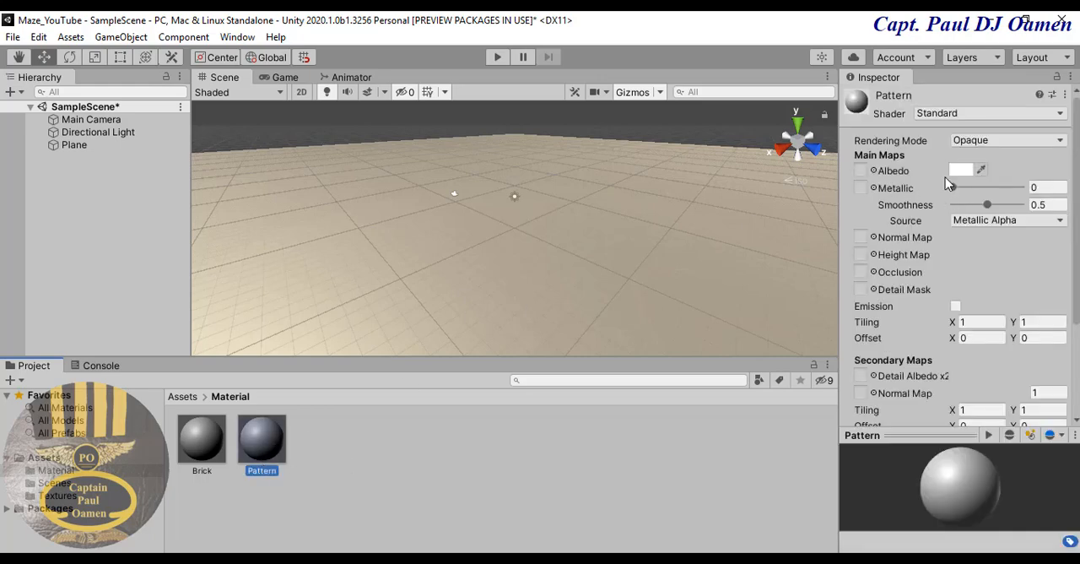
pyautogui.click(875, 171)
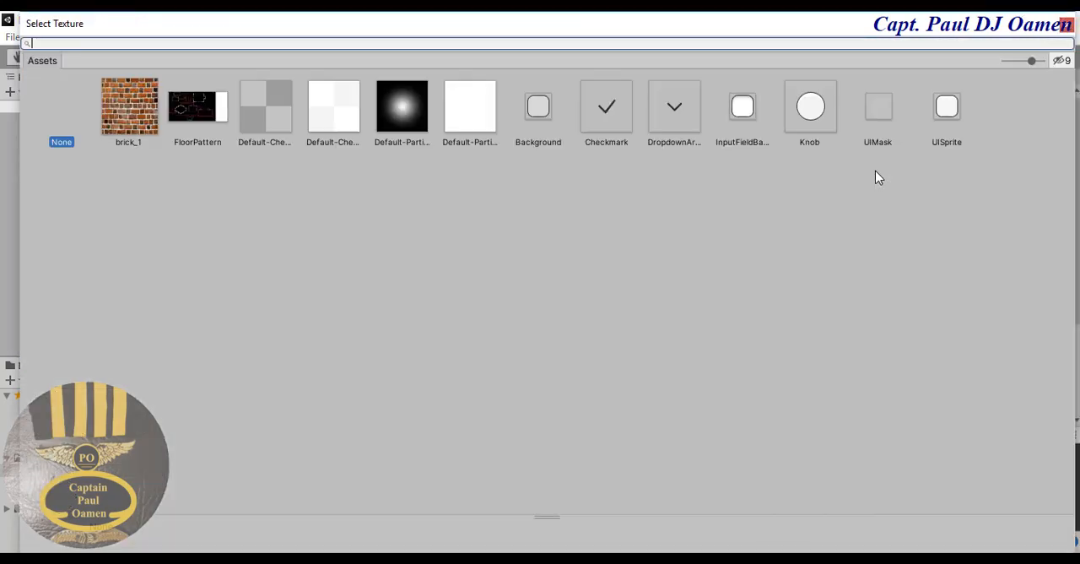
pyautogui.doubleClick(211, 108)
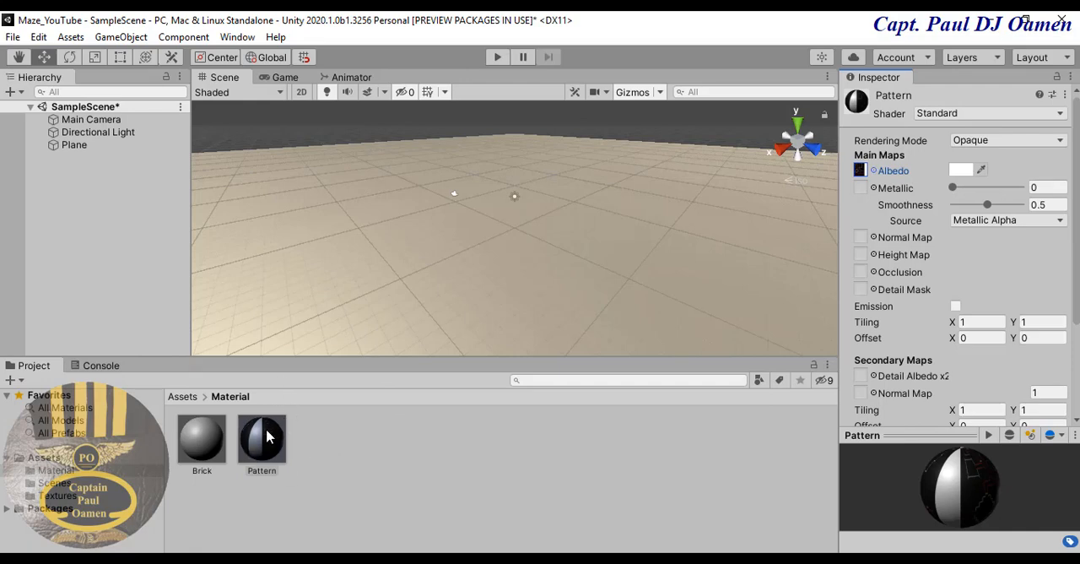
pyautogui.moveTo(268, 436); pyautogui.dragTo(343, 278)
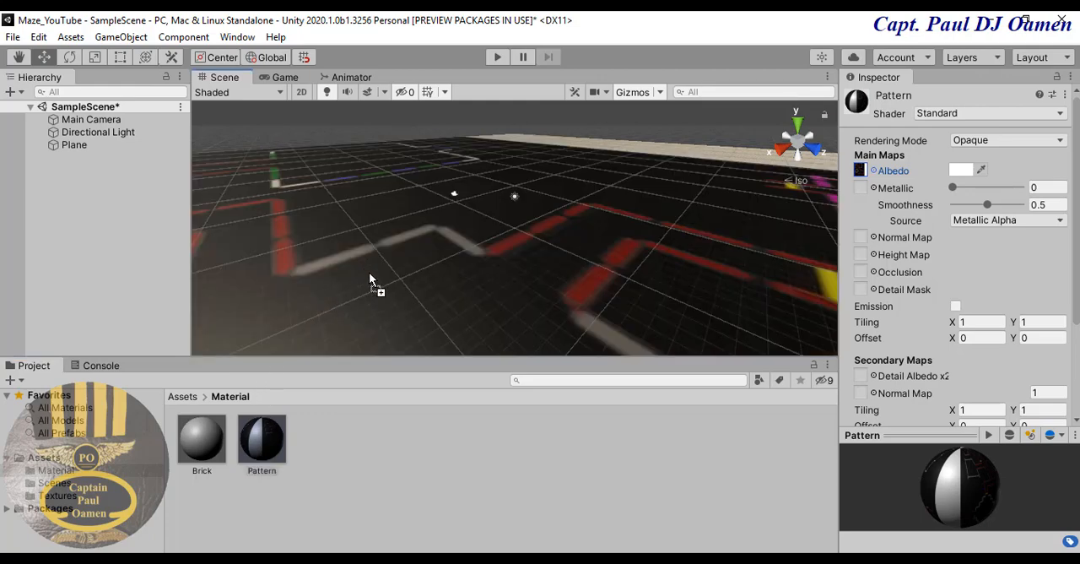
pyautogui.moveTo(369, 278); pyautogui.dragTo(372, 284)
# - Assign the brick_1 texture to the Brick material's albedo
pyautogui.click(201, 440)
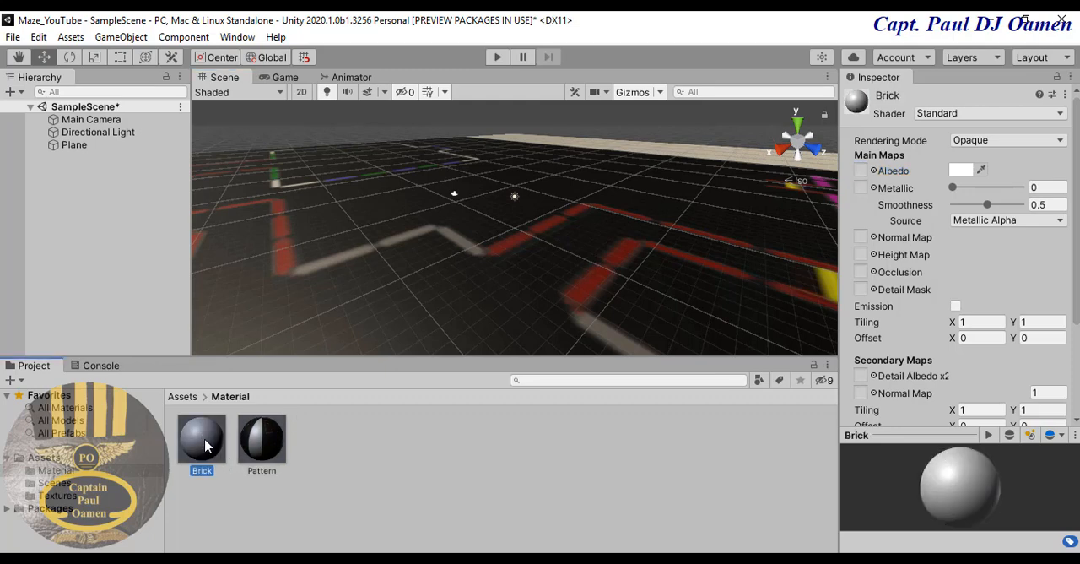
pyautogui.click(874, 172)
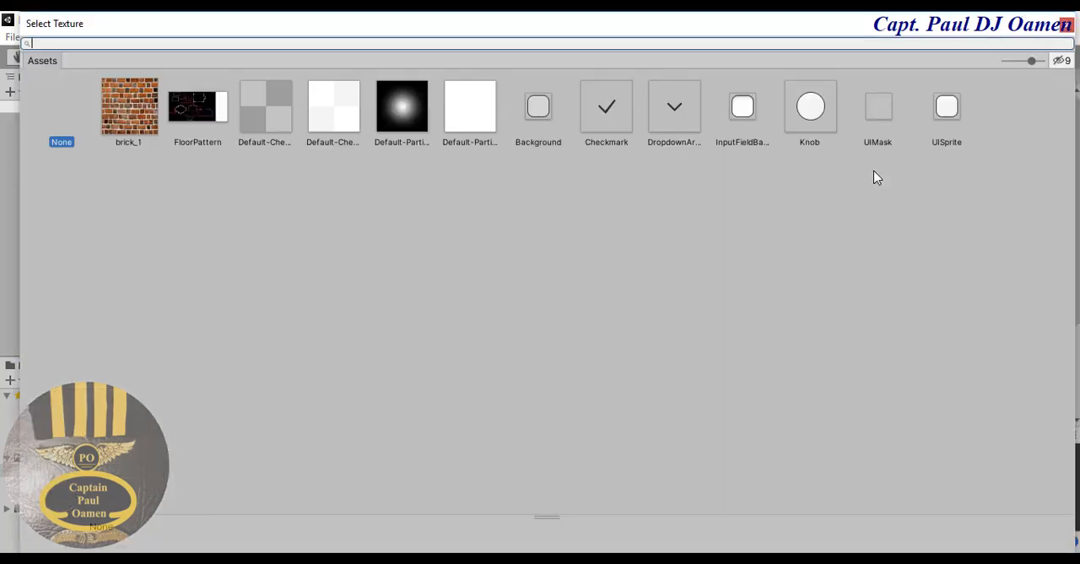
pyautogui.click(121, 110)
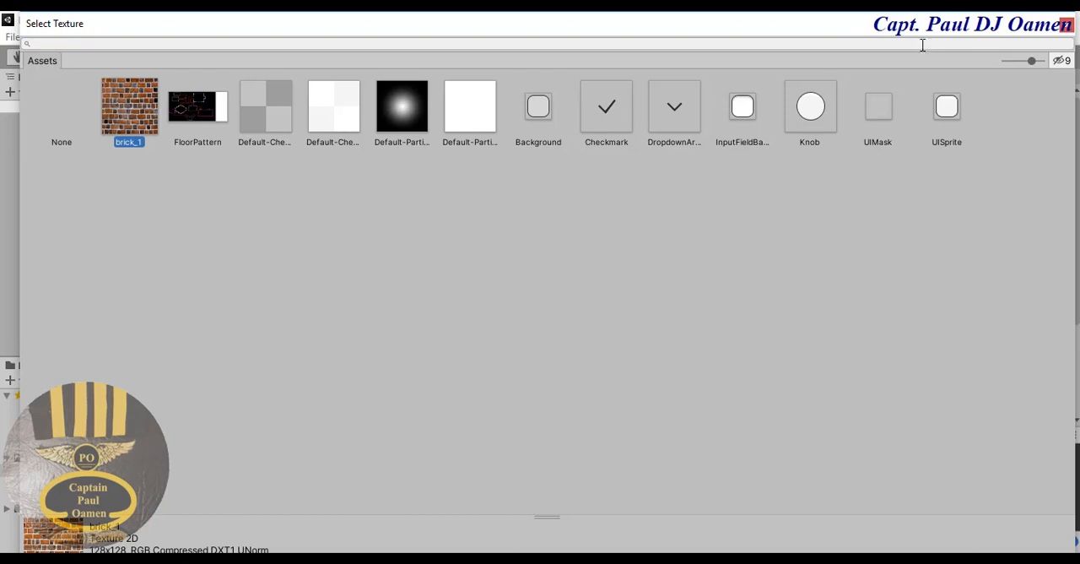
pyautogui.click(1066, 24)
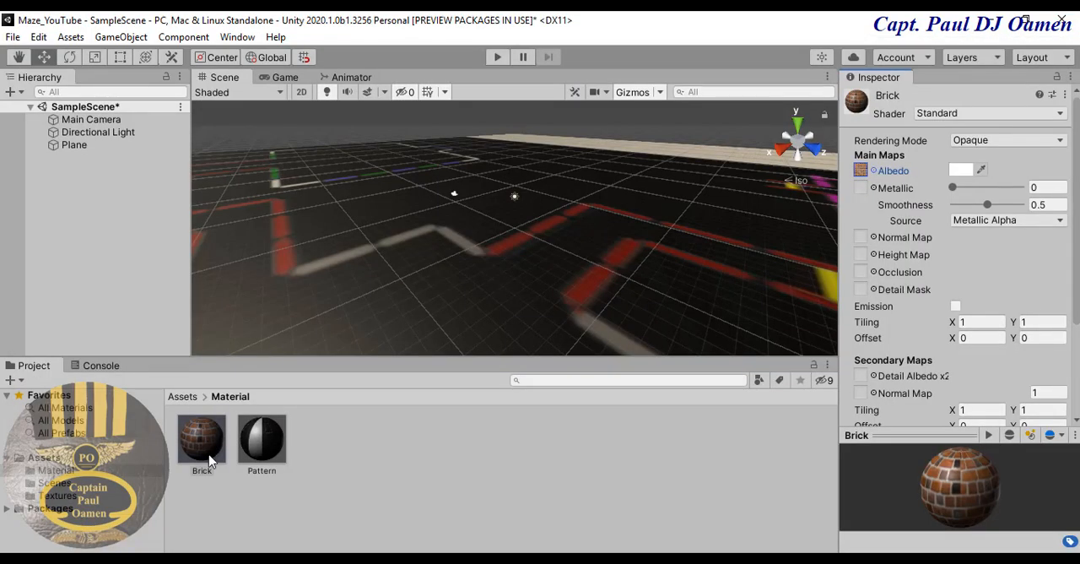
# - Select the ground plane and switch the scene to the Top view, framing the whole floor pattern
pyautogui.click(342, 438)
pyautogui.moveTo(275, 452); pyautogui.dragTo(464, 234)
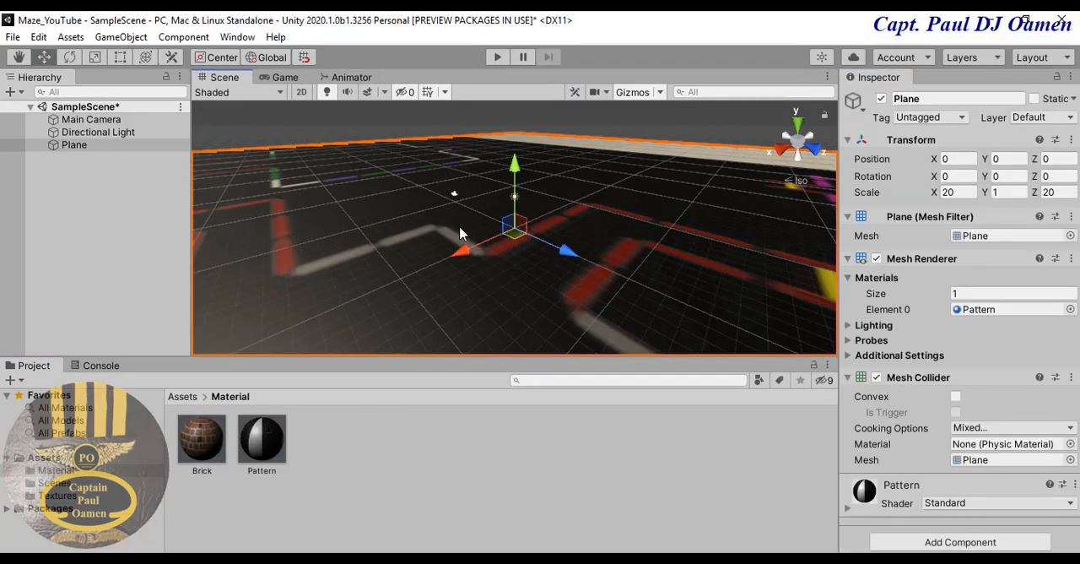
pyautogui.rightClick(800, 139)
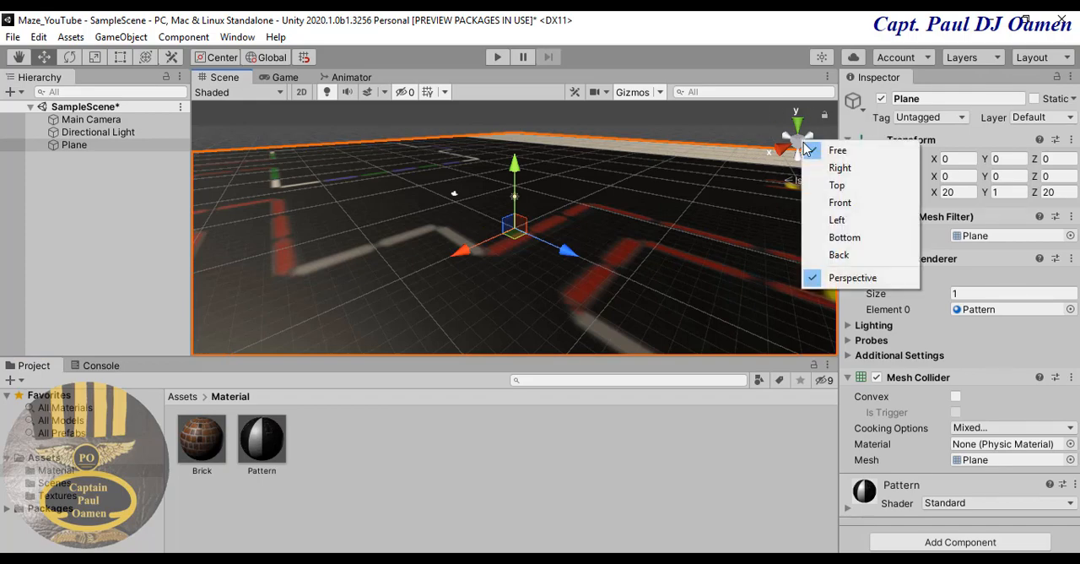
pyautogui.click(834, 186)
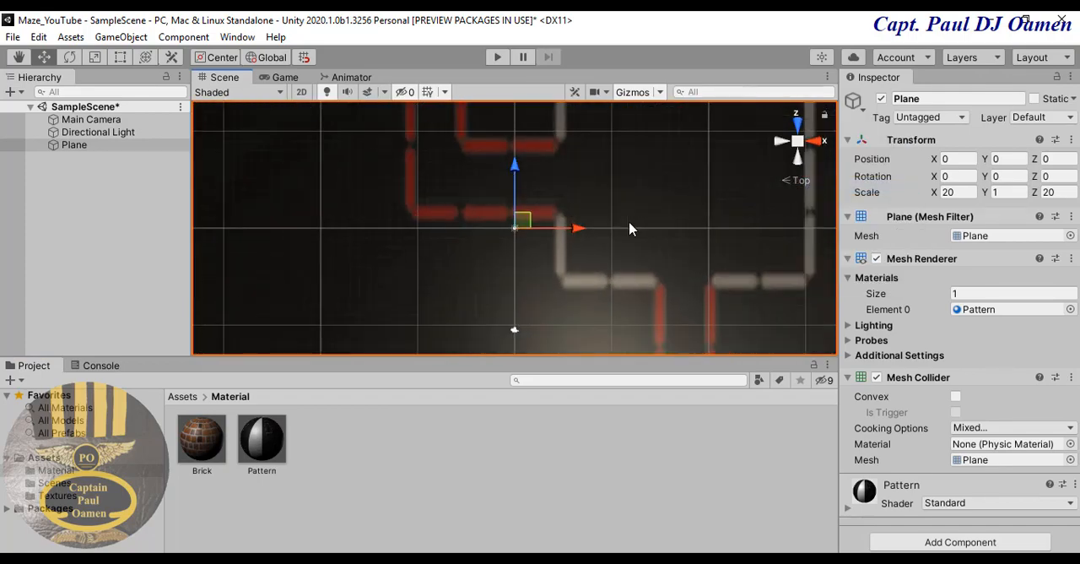
pyautogui.scroll(-10, 628, 230)
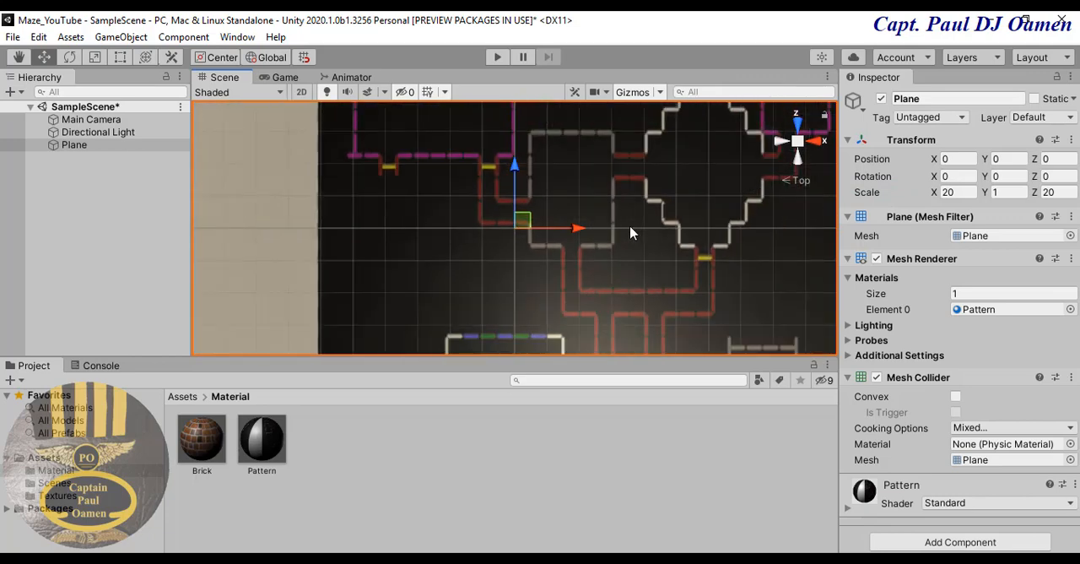
pyautogui.scroll(-6, 630, 233)
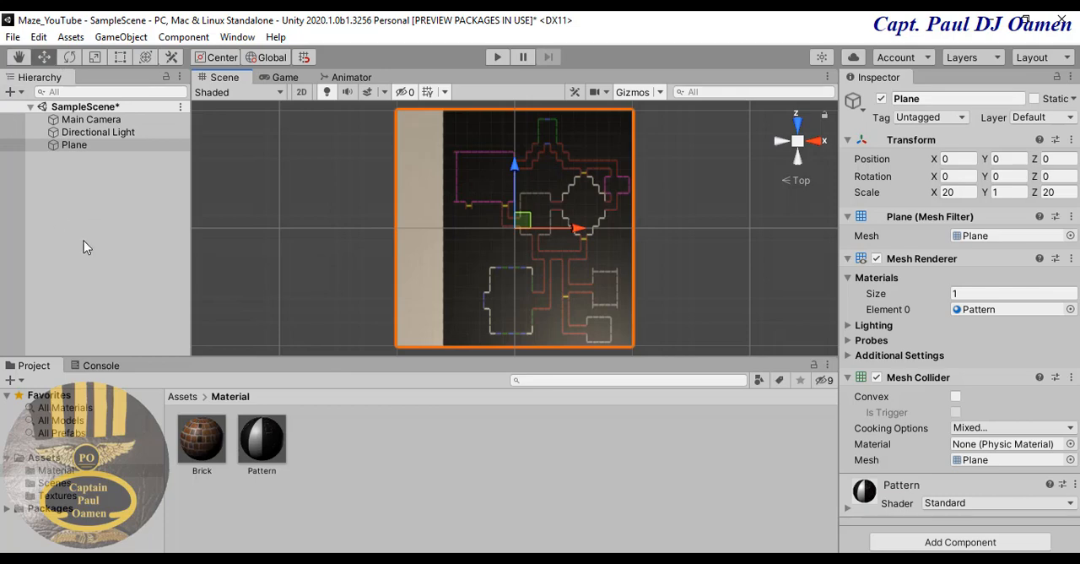
# - Create an empty game object in the scene and name it Maze
pyautogui.click(21, 91)
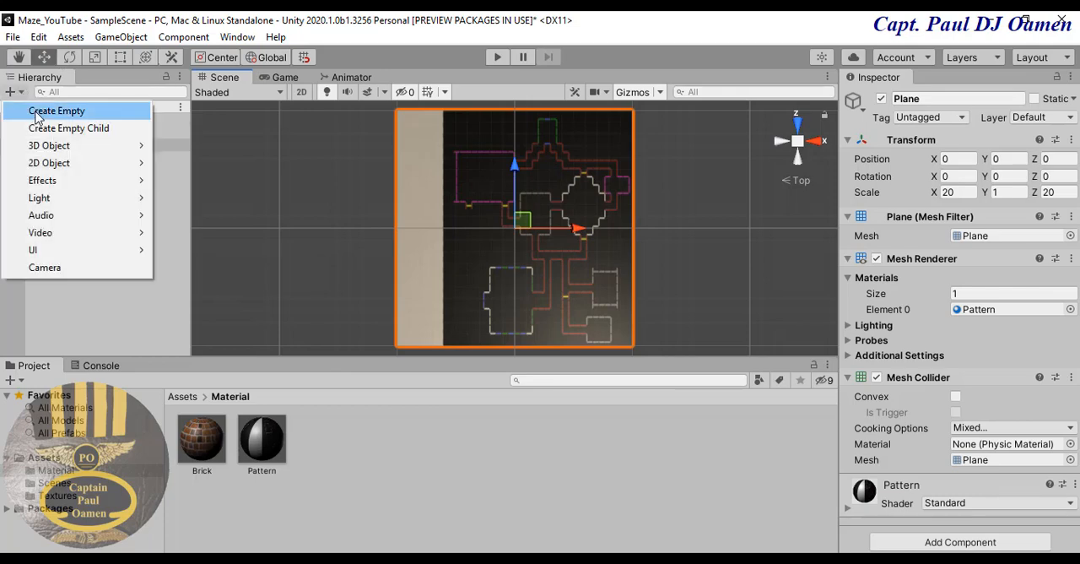
pyautogui.click(56, 112)
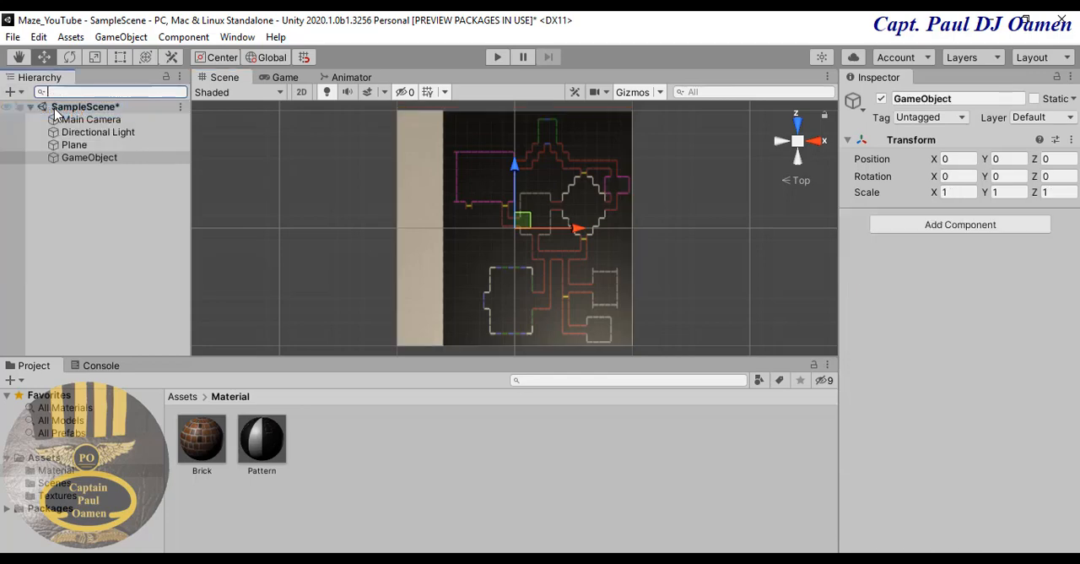
pyautogui.click(86, 160)
pyautogui.click(87, 159)
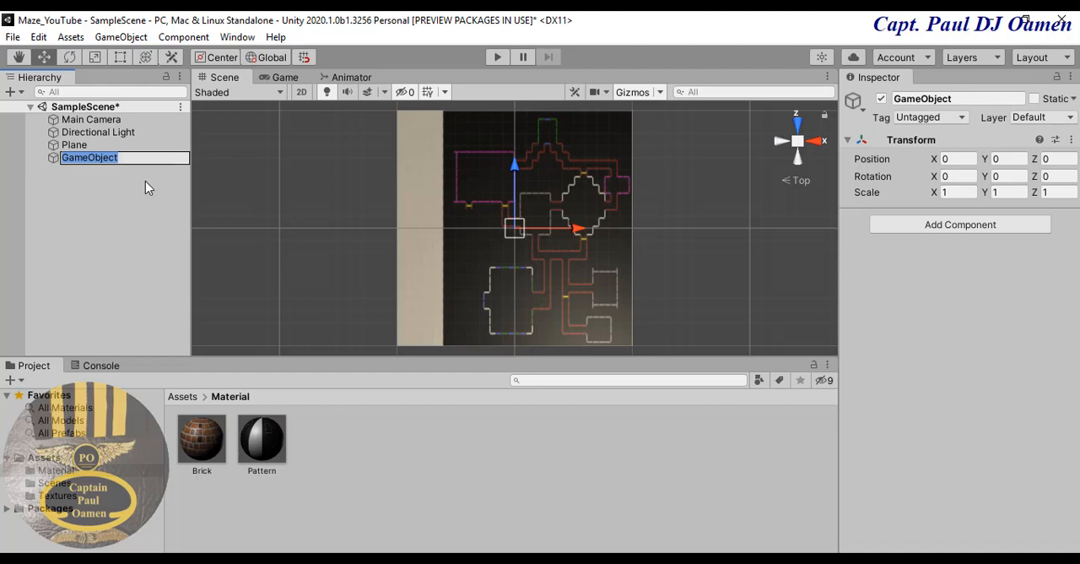
pyautogui.write('Maze')
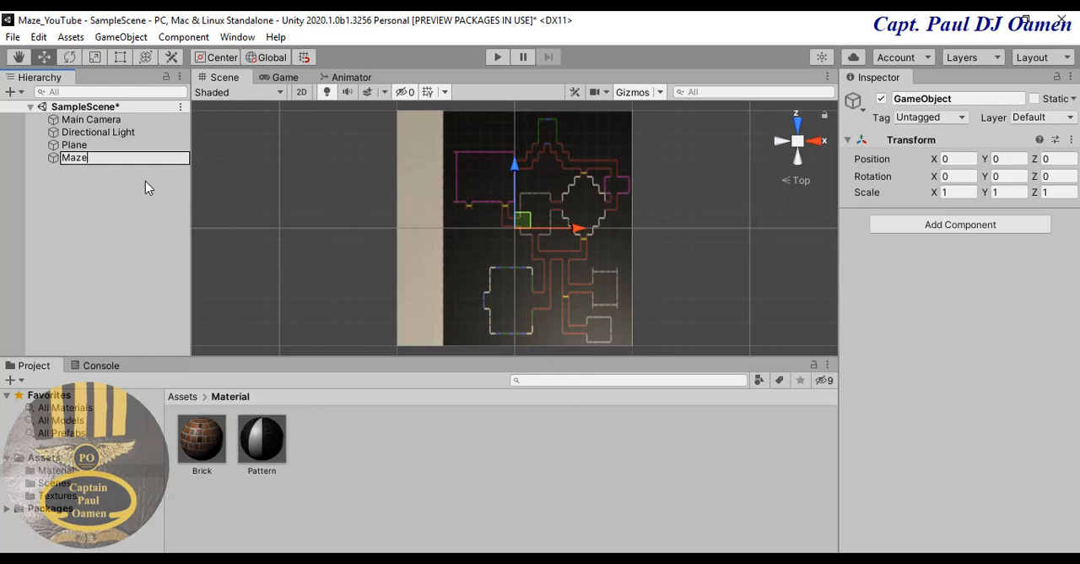
pyautogui.press('Return')
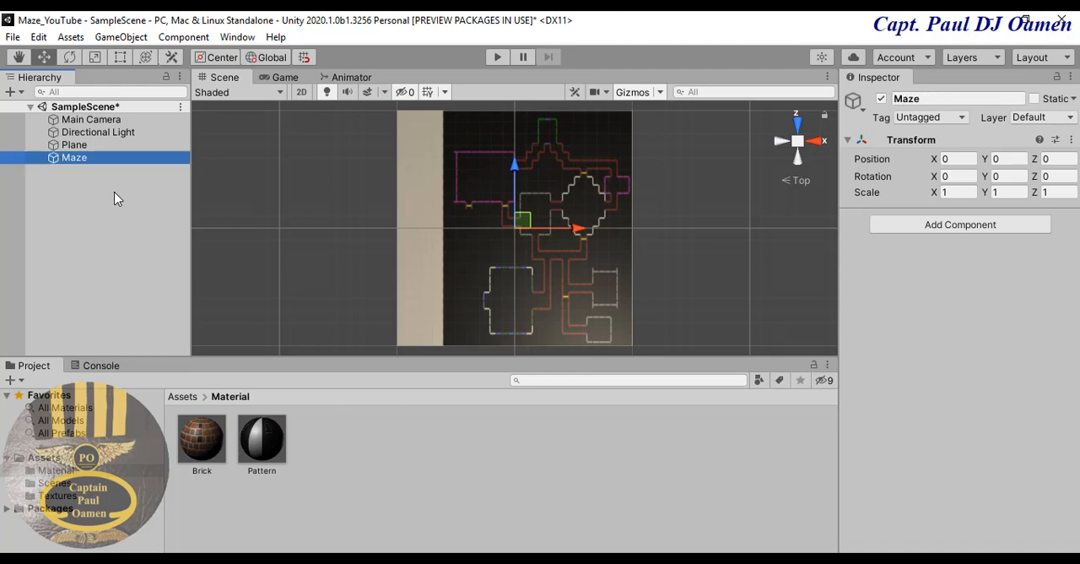
# - Add a 3D cube as a child of the Maze object
pyautogui.click(116, 196)
pyautogui.click(74, 162)
pyautogui.rightClick(74, 162)
pyautogui.moveTo(108, 349)
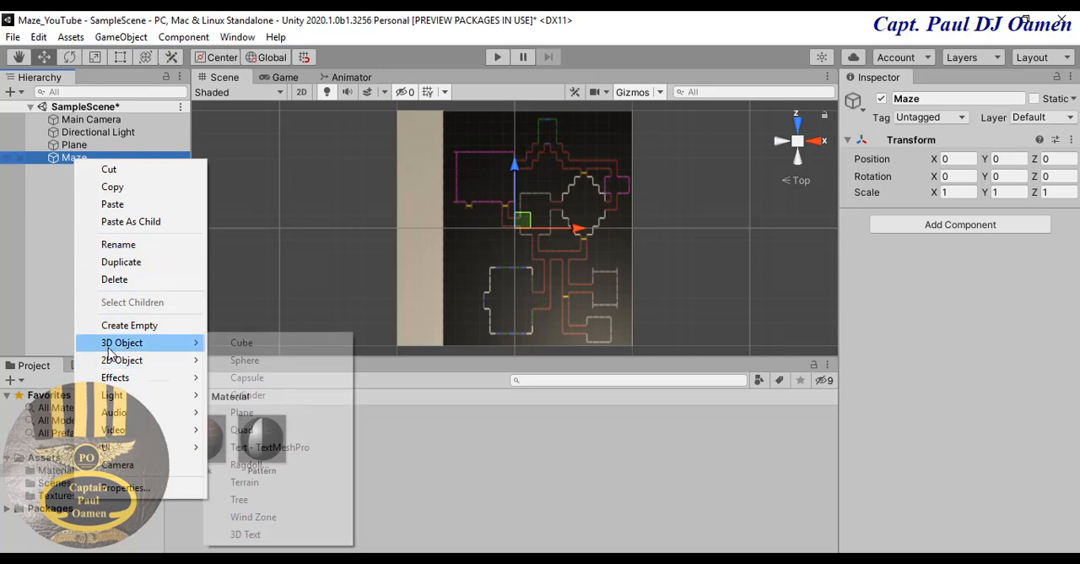
pyautogui.click(251, 347)
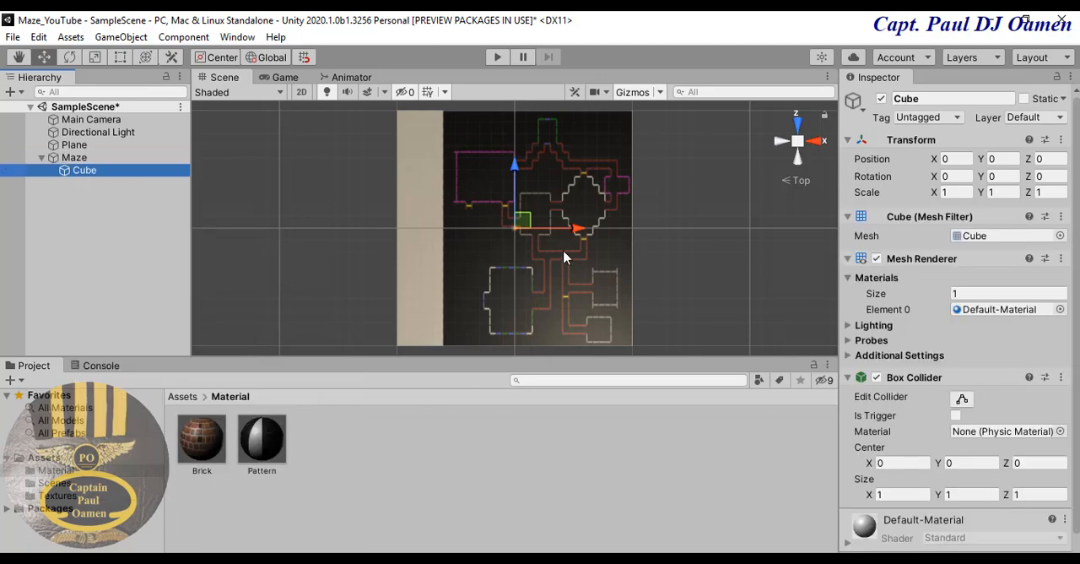
# - Move the cube onto the nearby horizontal red line of the floor pattern, at about X 3.53 and Z 1.5
pyautogui.scroll(8, 528, 242)
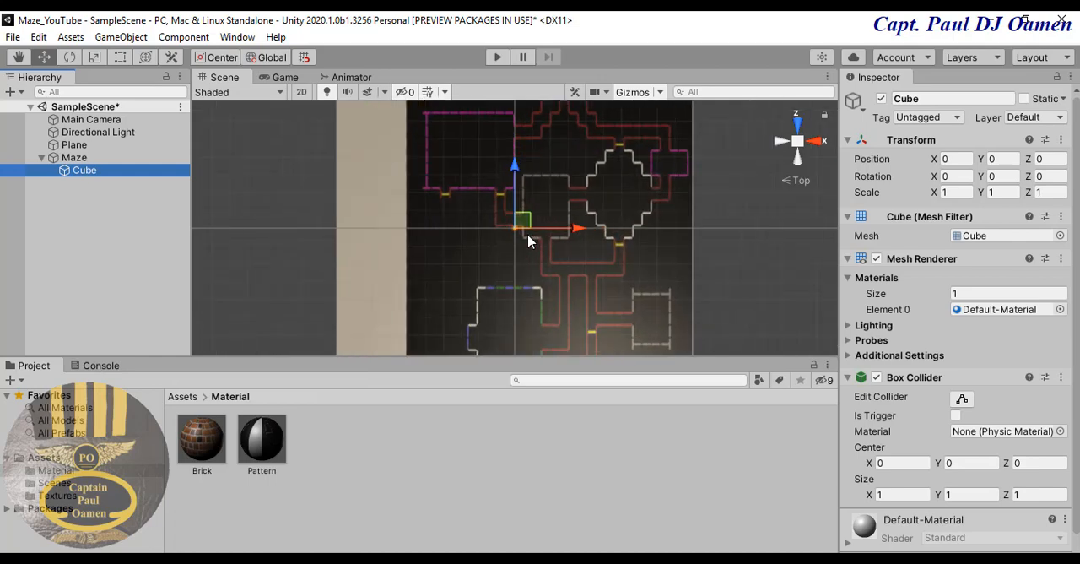
pyautogui.scroll(8, 528, 241)
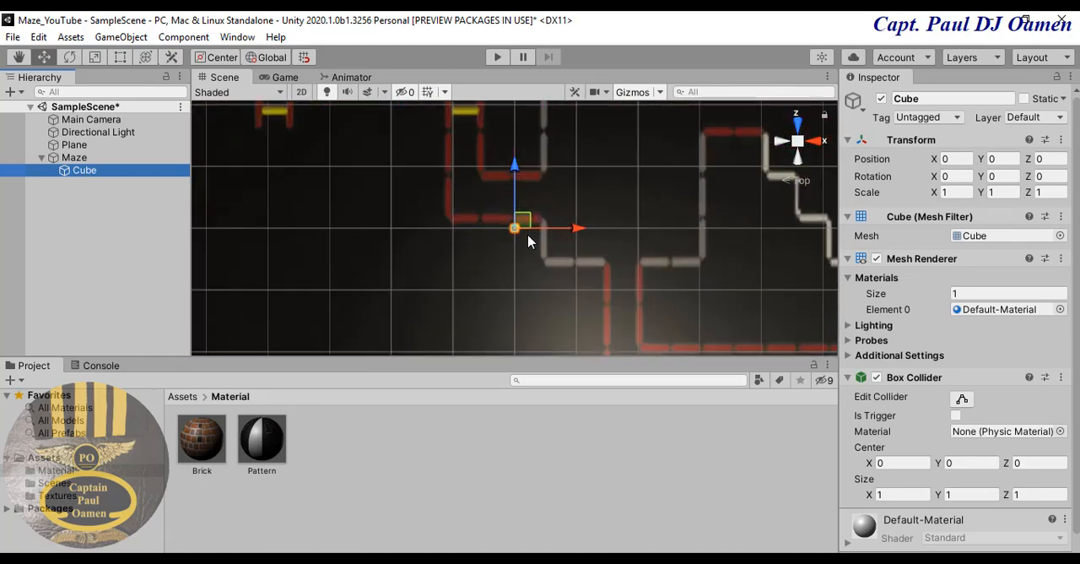
pyautogui.scroll(6, 529, 241)
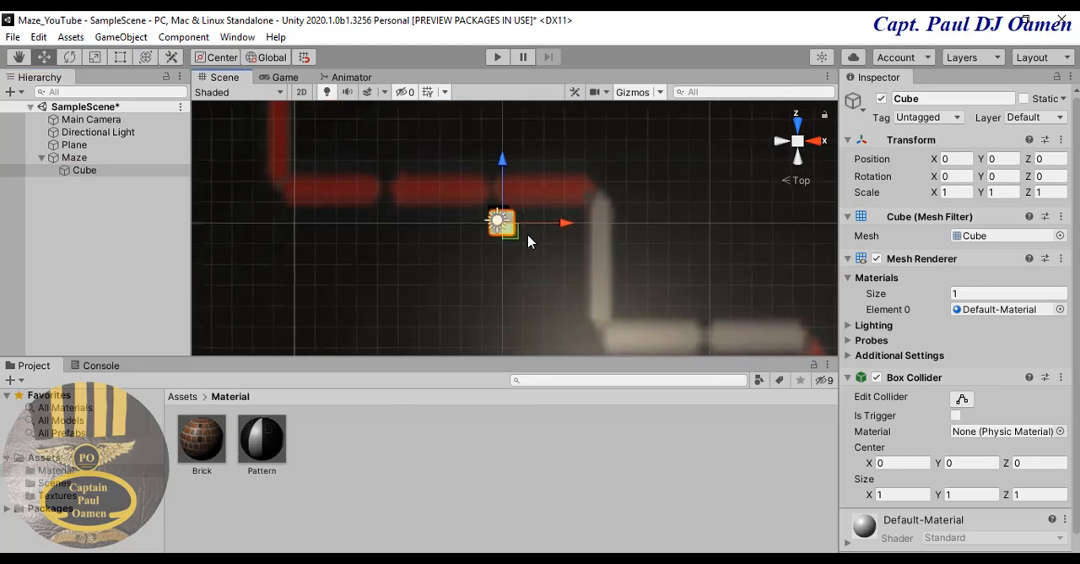
pyautogui.moveTo(498, 166); pyautogui.dragTo(510, 130)
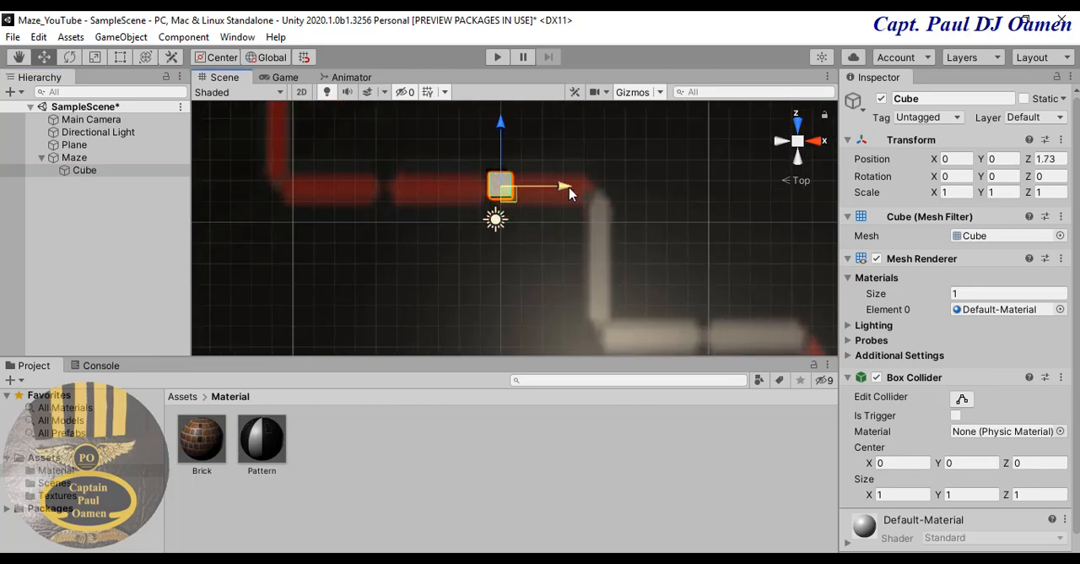
pyautogui.moveTo(570, 192); pyautogui.dragTo(644, 205)
pyautogui.moveTo(573, 125); pyautogui.dragTo(575, 132)
# - Stretch the cube over the horizontal red line, trying X scales 20 and 15 before using 16, and shift it to about X -2.56
pyautogui.click(963, 192)
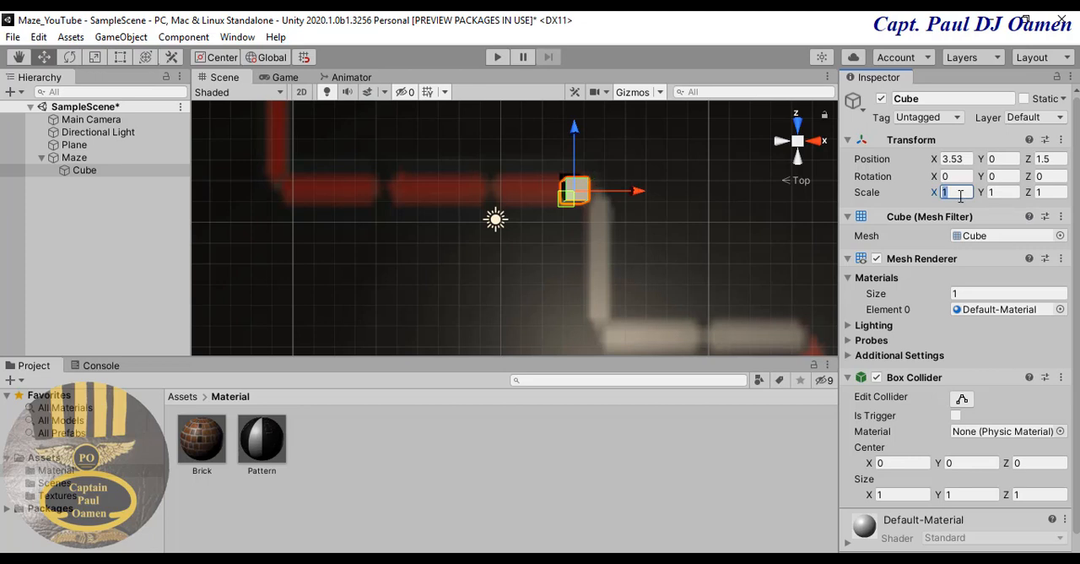
pyautogui.write('20')
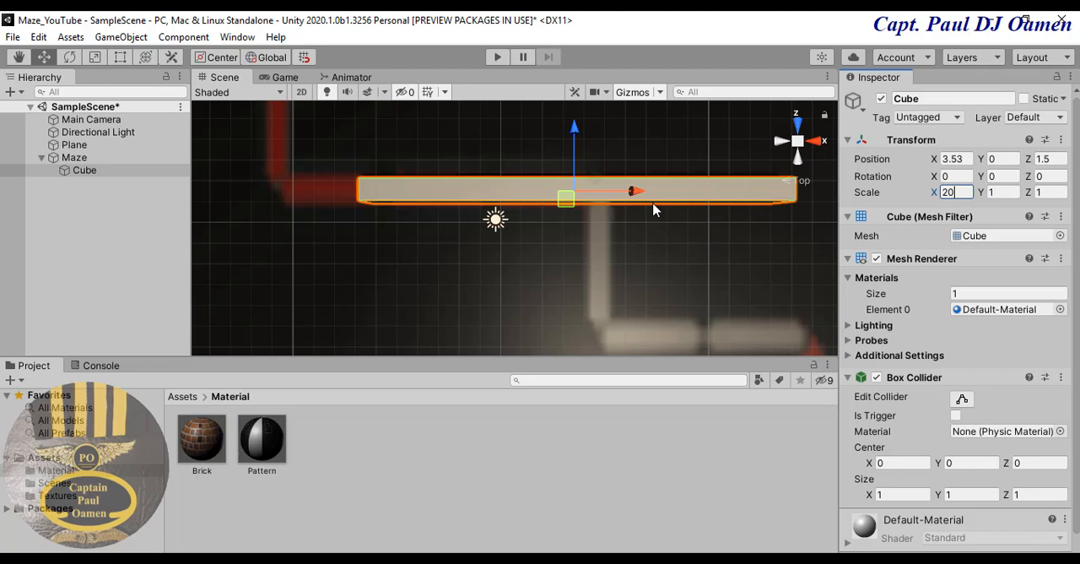
pyautogui.moveTo(642, 197); pyautogui.dragTo(562, 194)
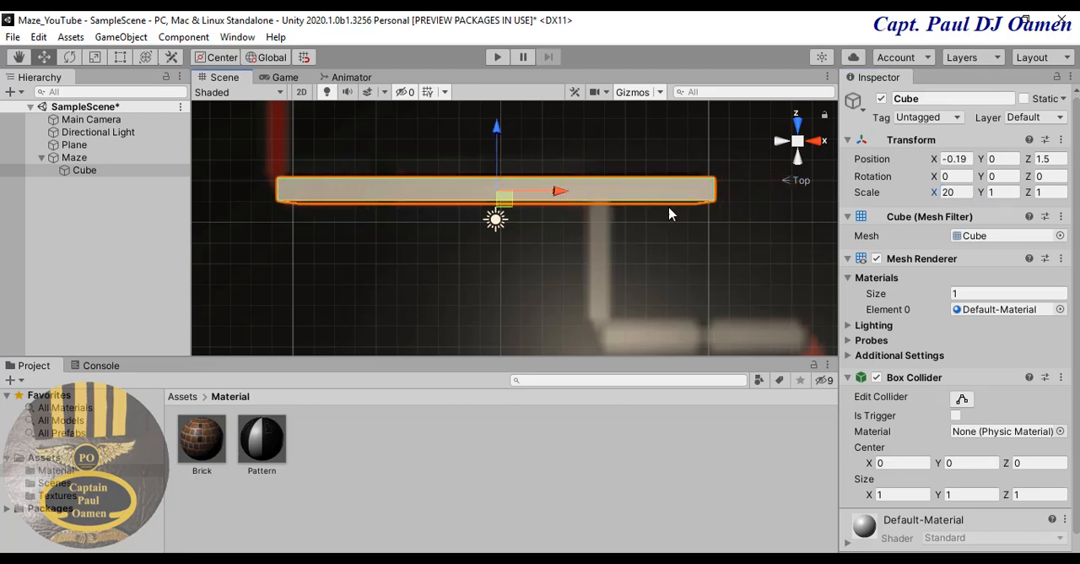
pyautogui.click(967, 193)
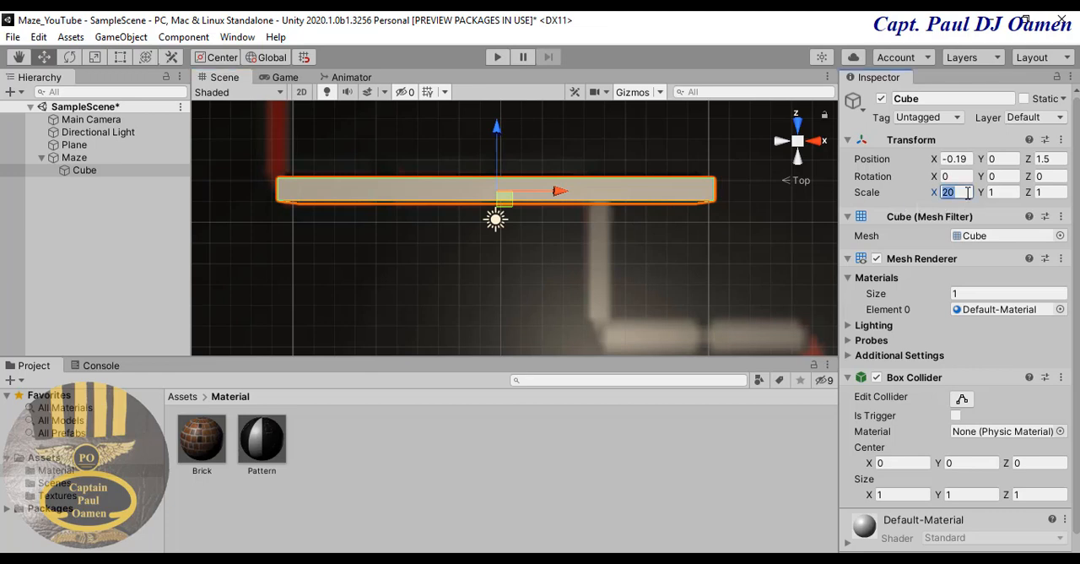
pyautogui.write('15')
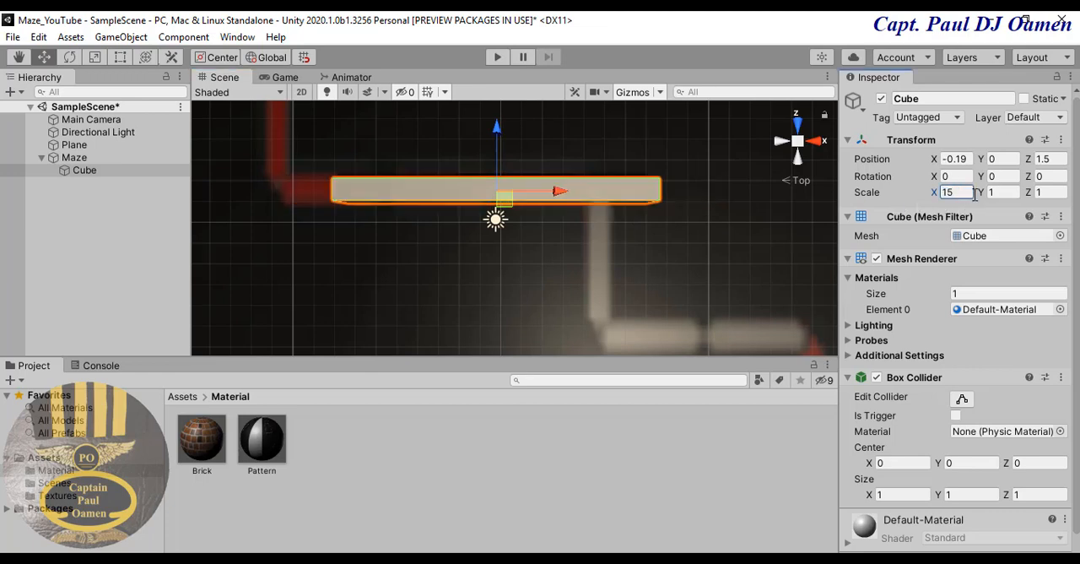
pyautogui.moveTo(565, 188); pyautogui.dragTo(515, 192)
pyautogui.click(968, 193)
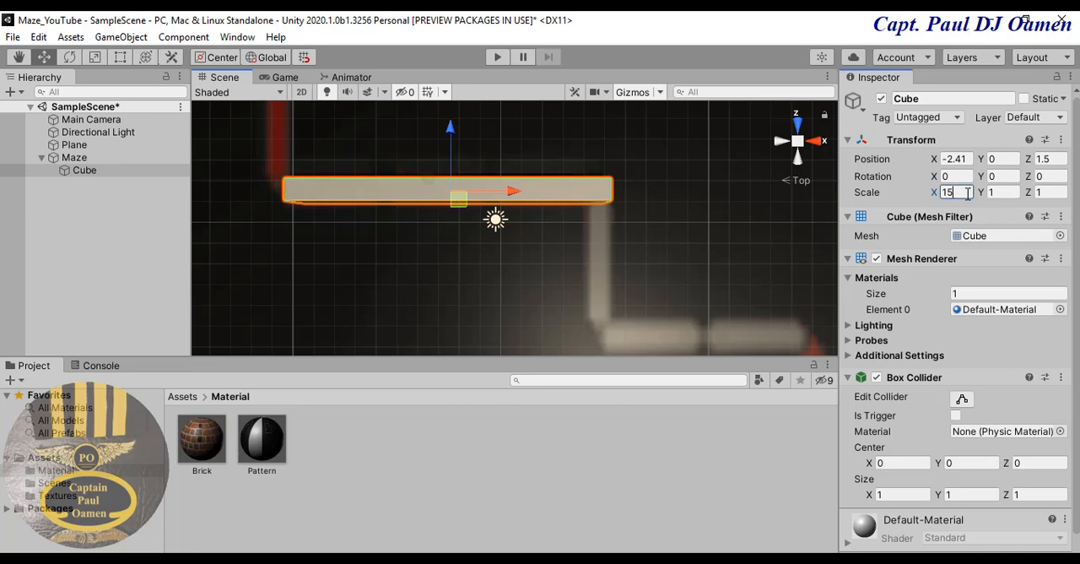
pyautogui.write('16')
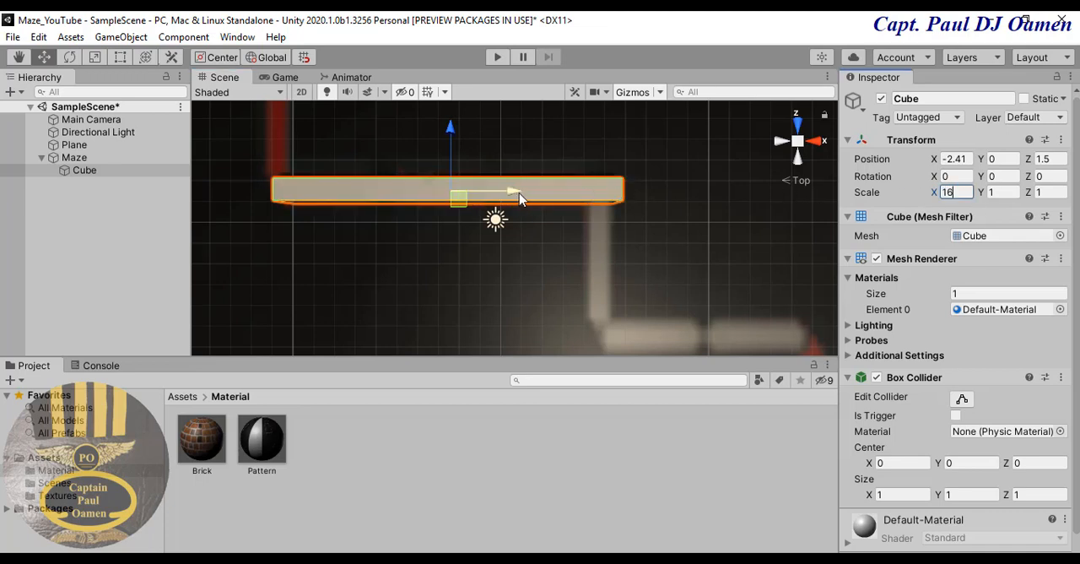
pyautogui.moveTo(519, 192); pyautogui.dragTo(515, 192)
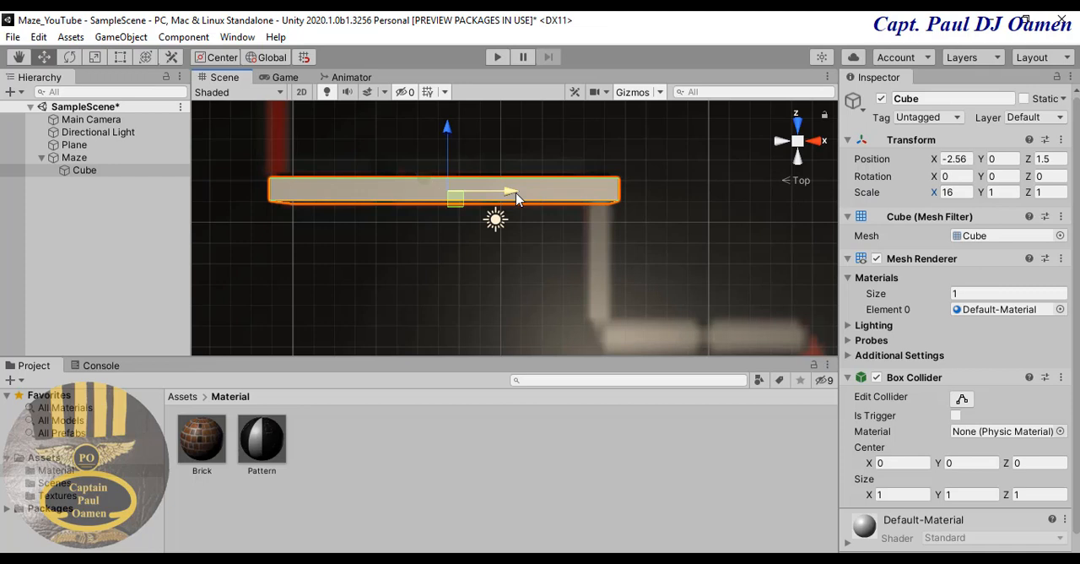
# - Switch the scene to the Free perspective view and raise the cube to about Y 0.32 above the floor
pyautogui.rightClick(802, 145)
pyautogui.click(831, 149)
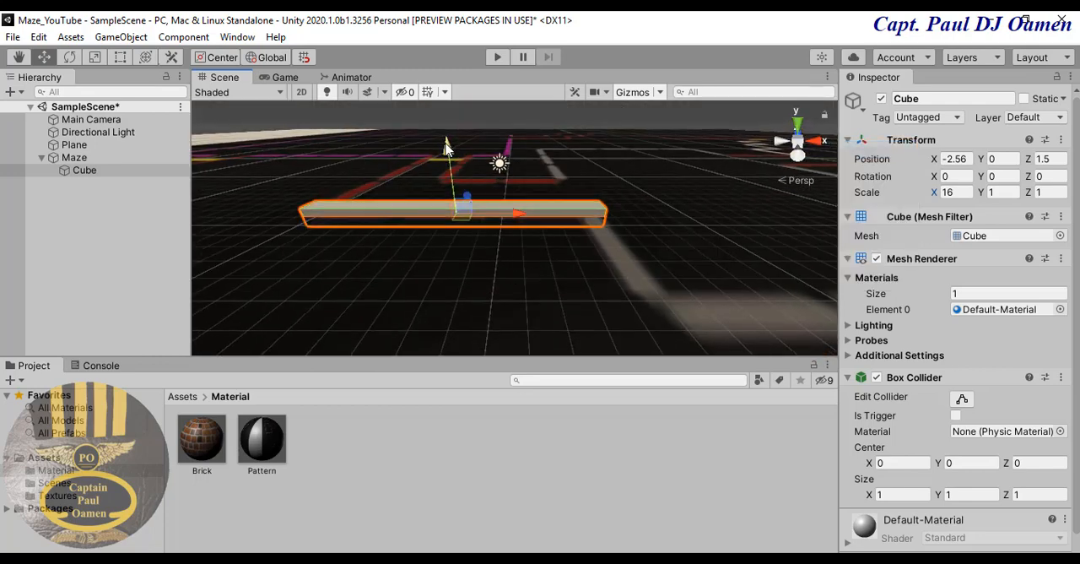
pyautogui.moveTo(447, 149); pyautogui.dragTo(453, 150)
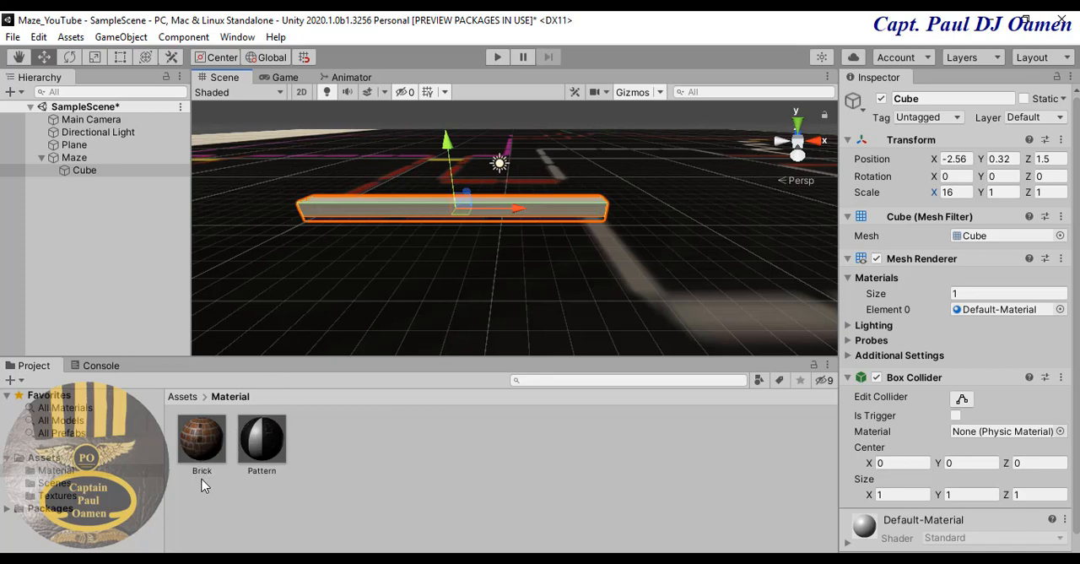
# - Apply the Brick material to the cube under Maze and inspect the textured wall up close
pyautogui.moveTo(201, 447); pyautogui.dragTo(201, 404)
pyautogui.moveTo(104, 195); pyautogui.dragTo(119, 168)
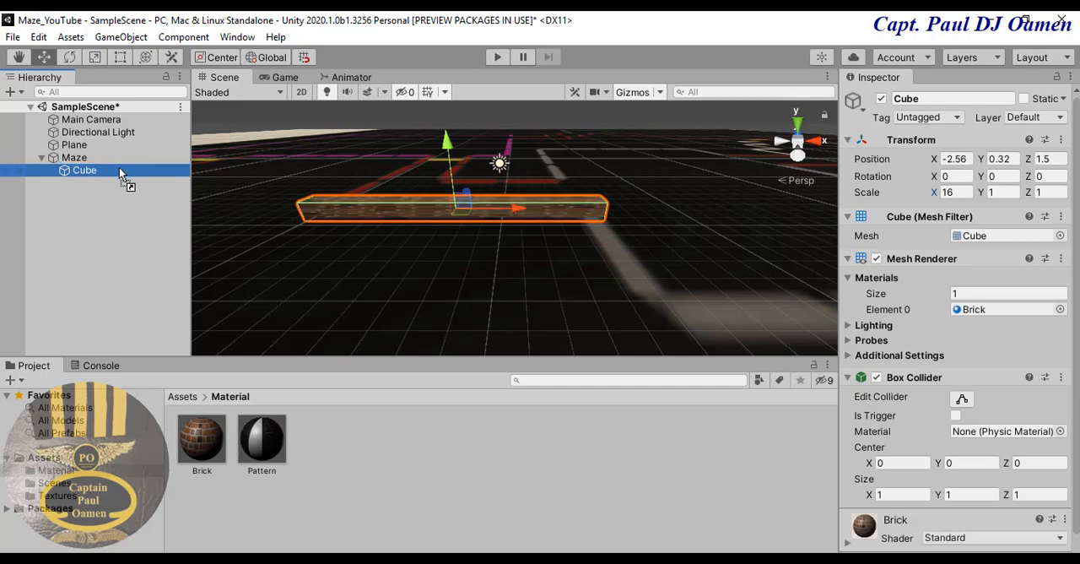
pyautogui.scroll(5, 377, 234)
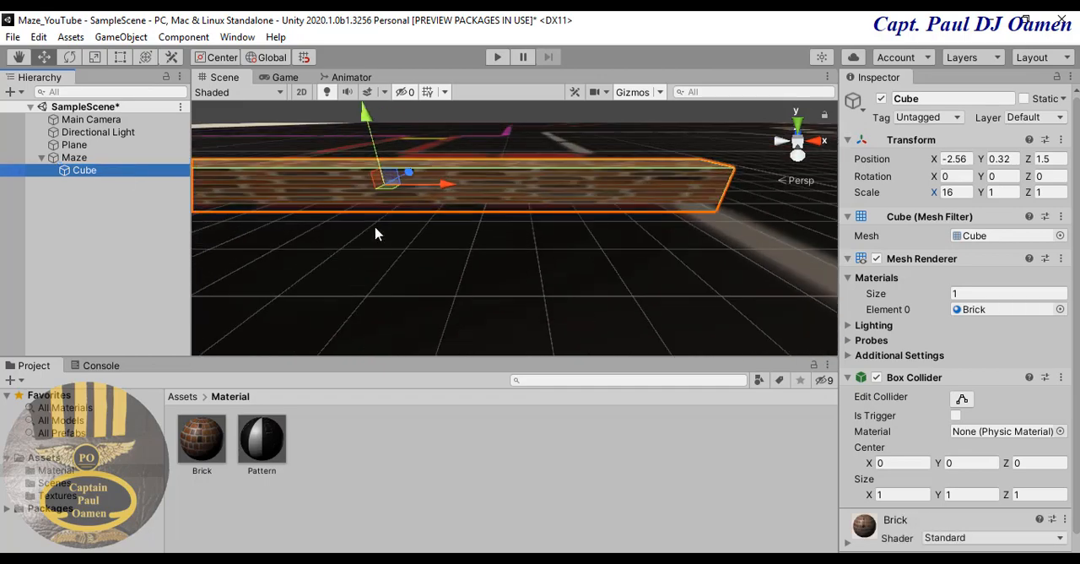
pyautogui.scroll(4, 494, 233)
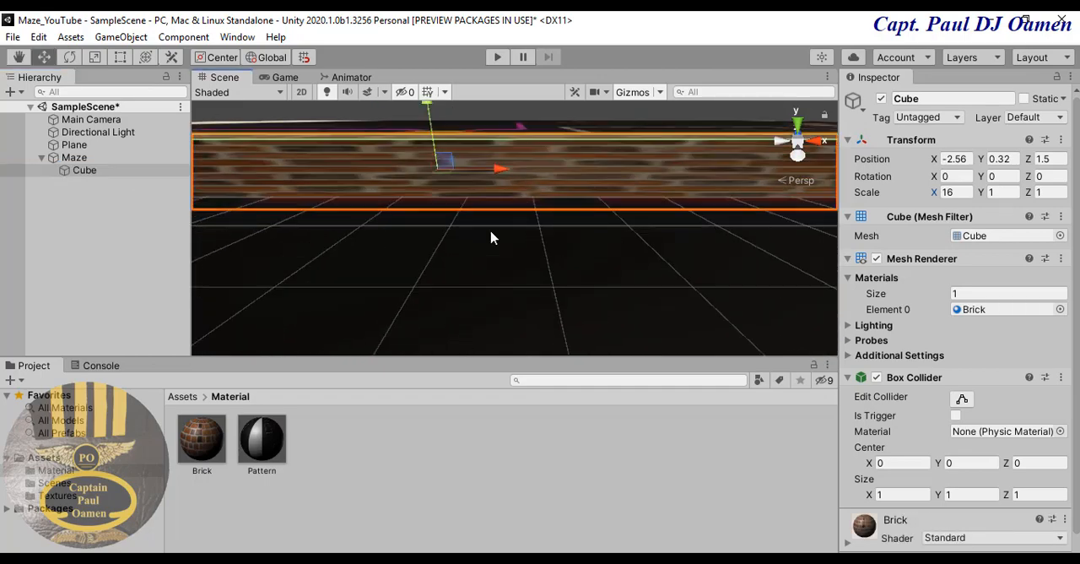
pyautogui.scroll(-5, 535, 236)
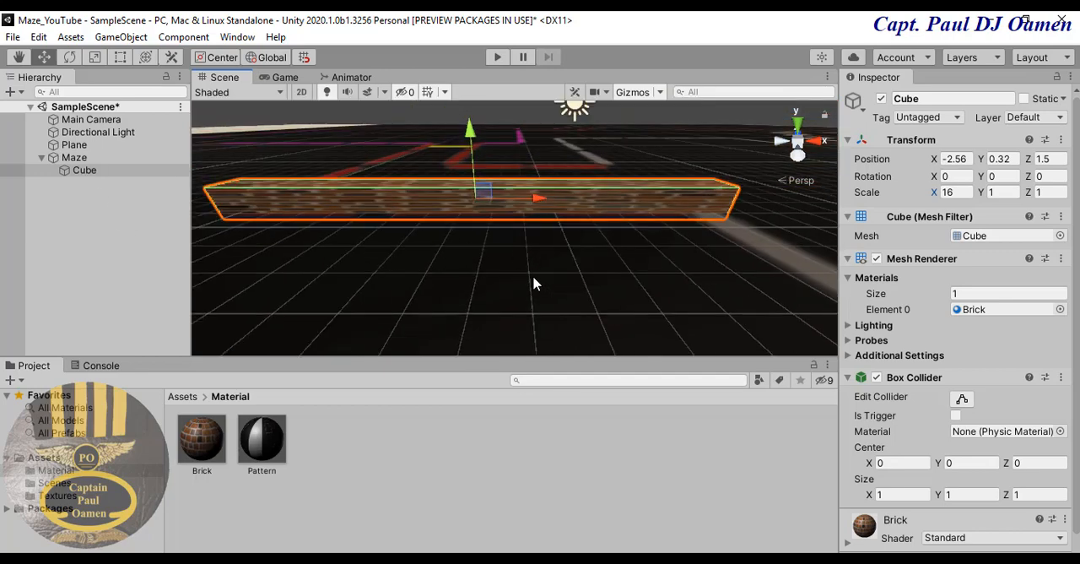
pyautogui.scroll(2, 534, 283)
pyautogui.scroll(1, 540, 280)
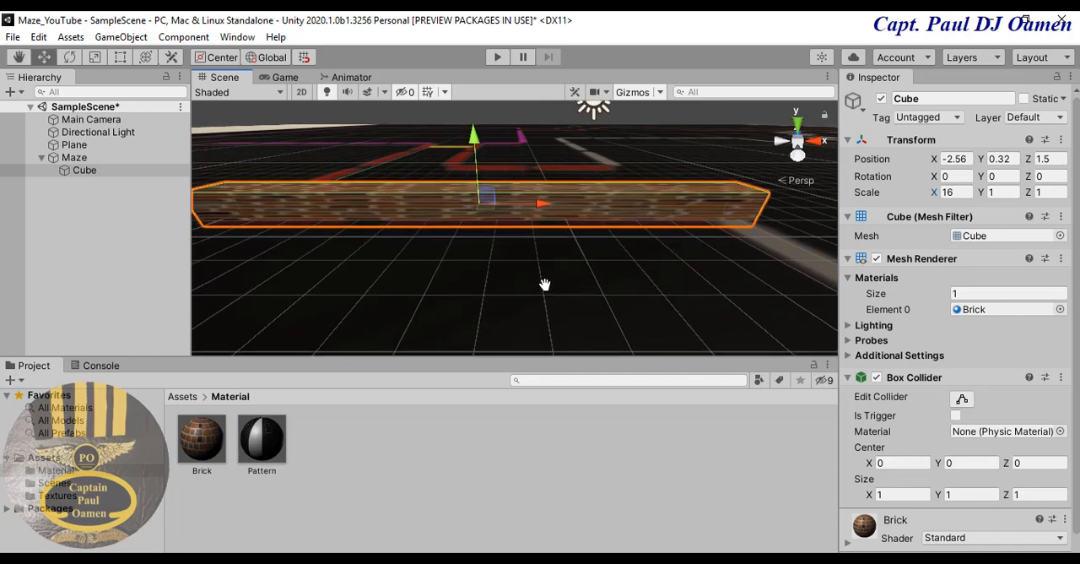
# - Set the Brick material's main X tiling to 3 after trying 4
pyautogui.scroll(1, 545, 289)
pyautogui.scroll(1, 546, 290)
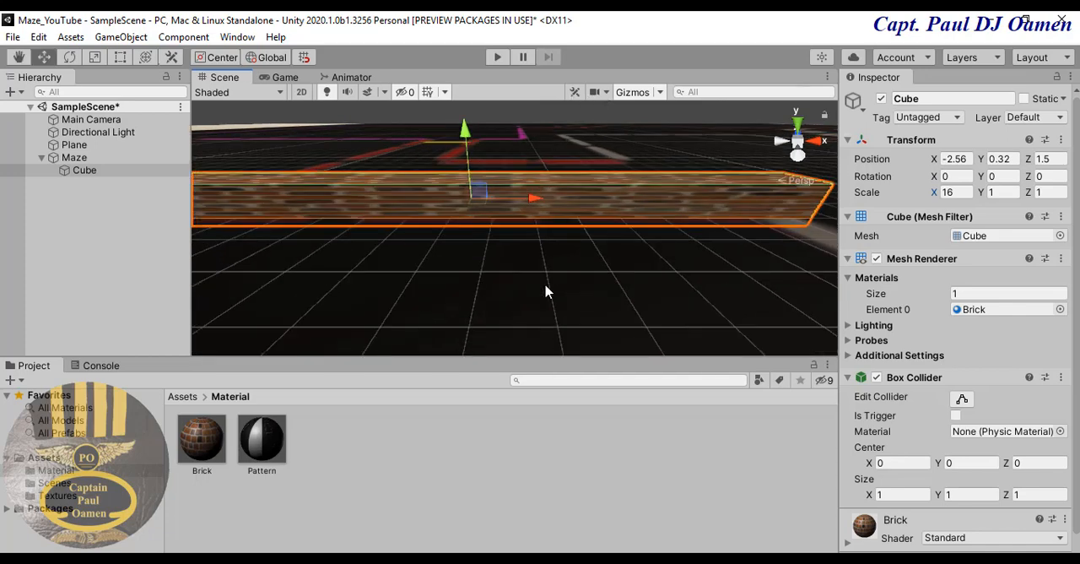
pyautogui.scroll(1, 545, 289)
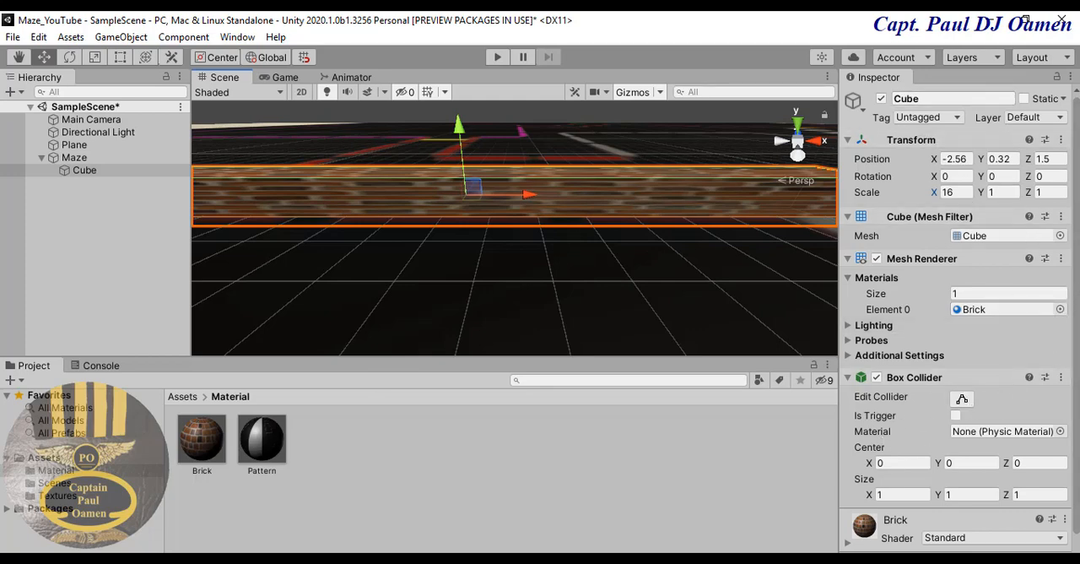
pyautogui.scroll(-1, 960, 319)
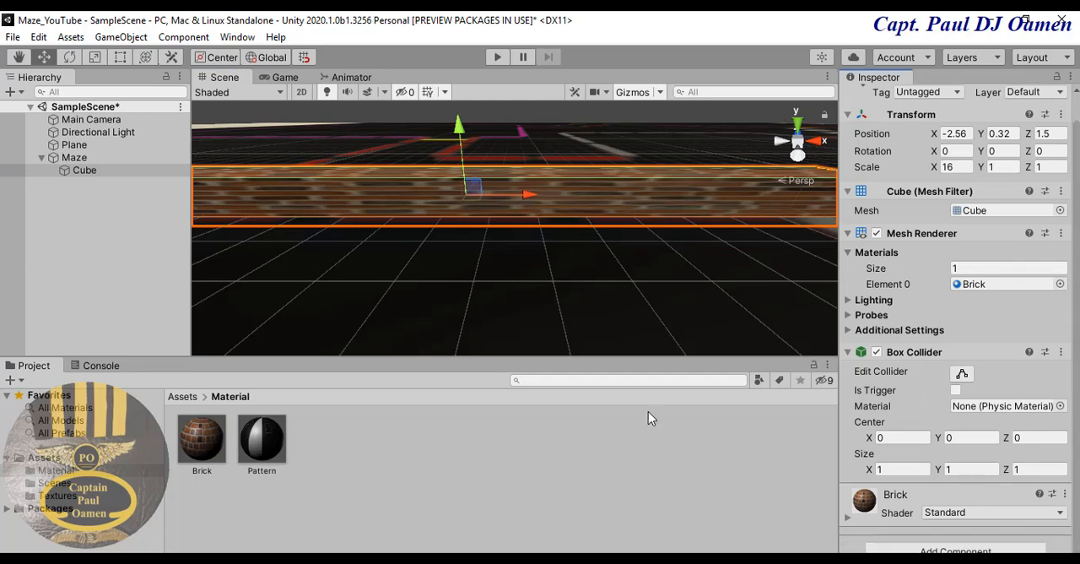
pyautogui.click(197, 460)
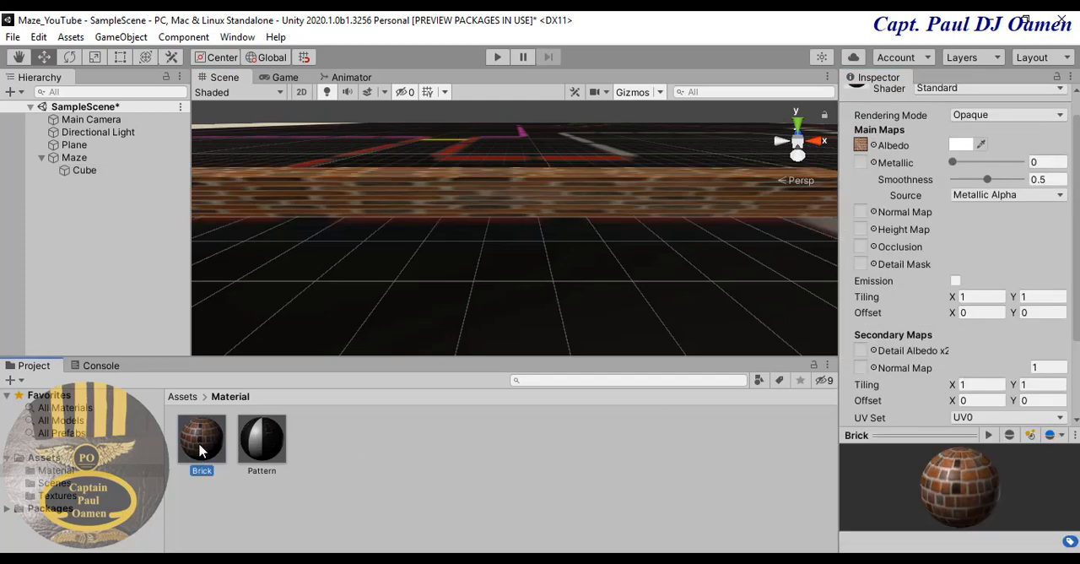
pyautogui.scroll(-3, 960, 253)
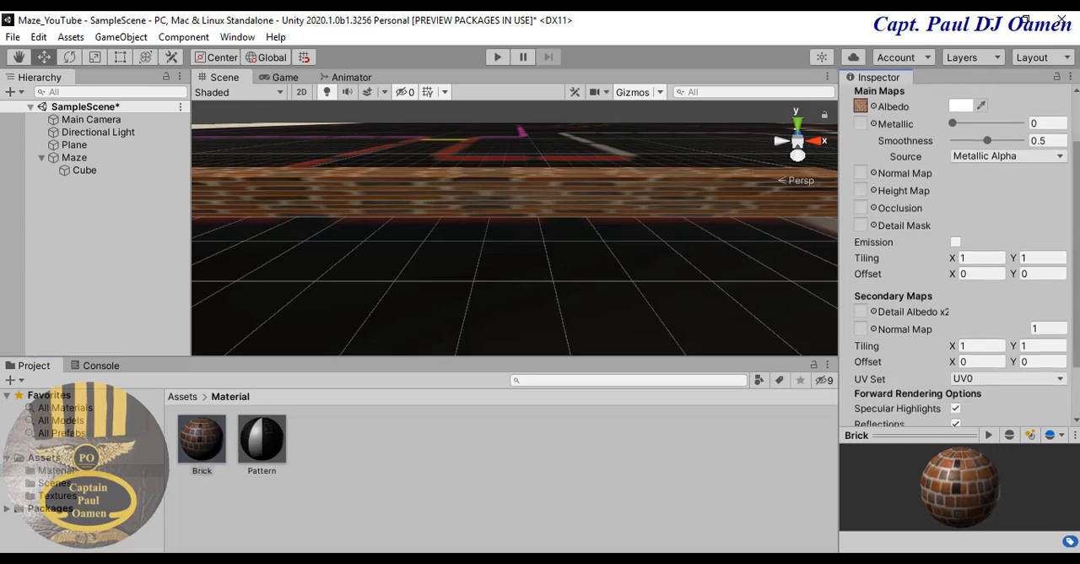
pyautogui.scroll(-1, 960, 253)
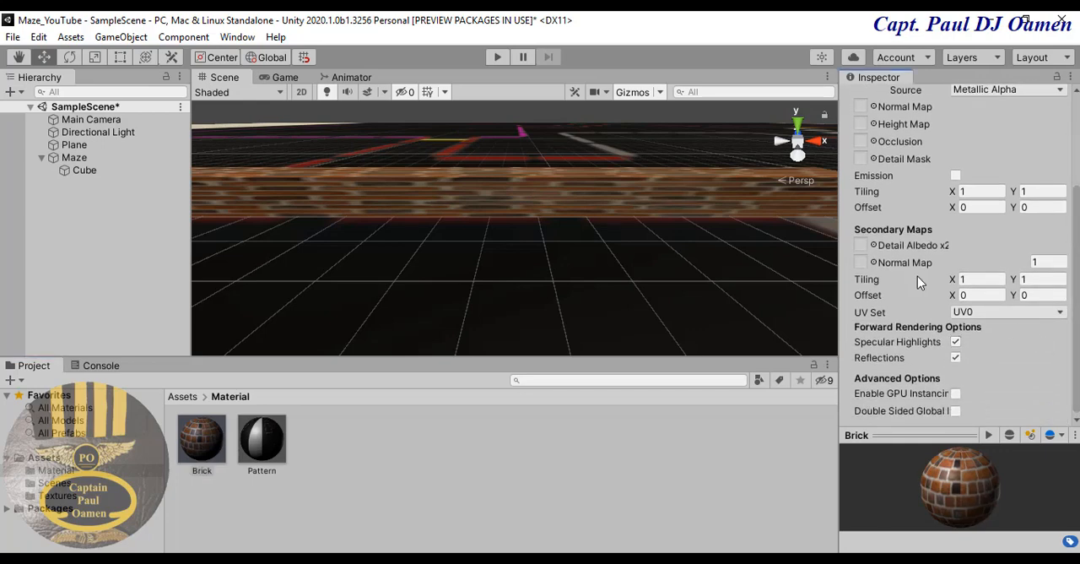
pyautogui.click(977, 280)
pyautogui.click(980, 191)
pyautogui.write('4')
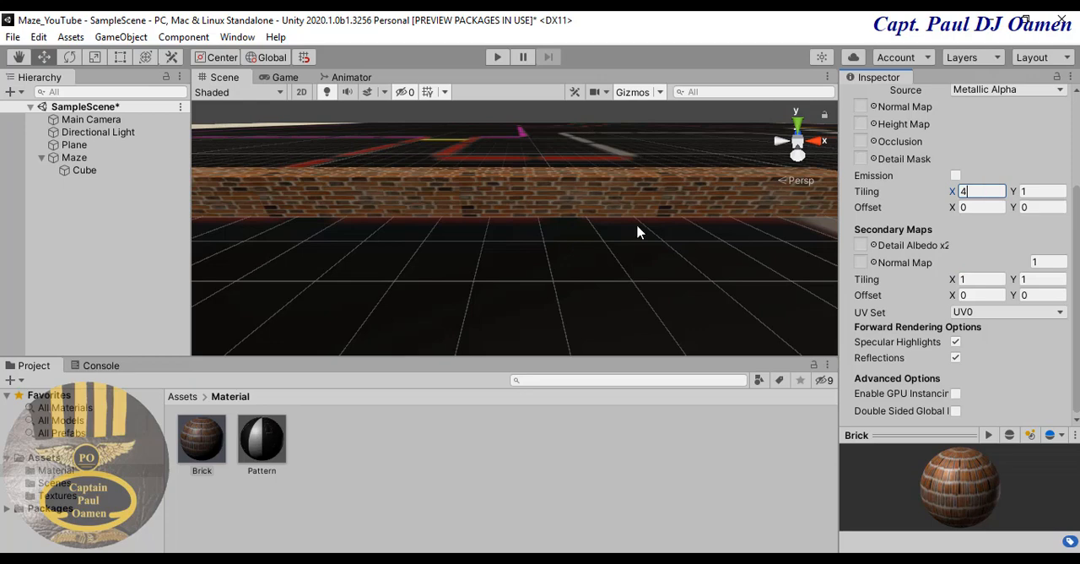
pyautogui.press('BackSpace')
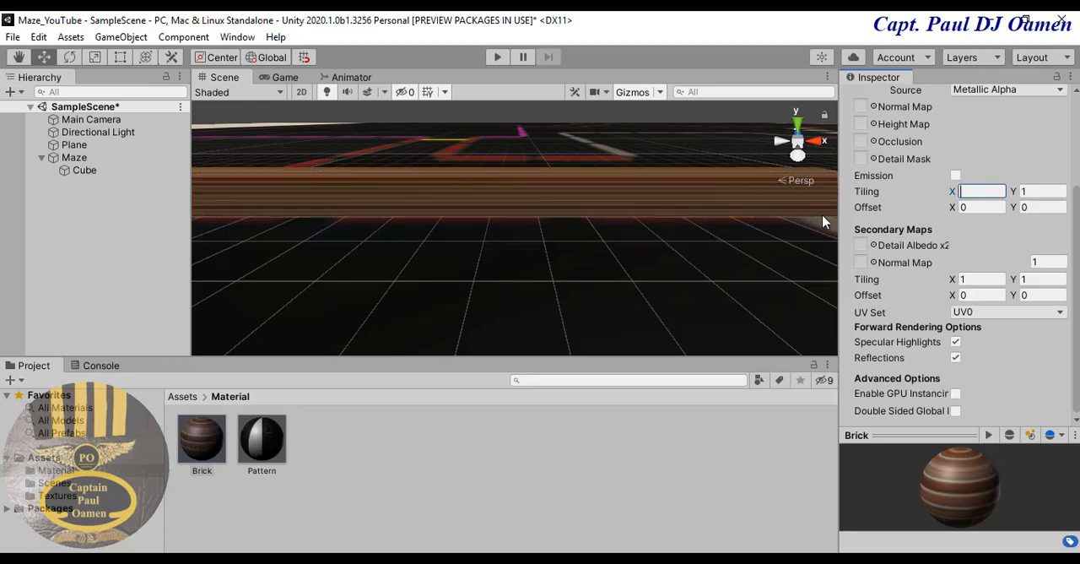
pyautogui.write('3')
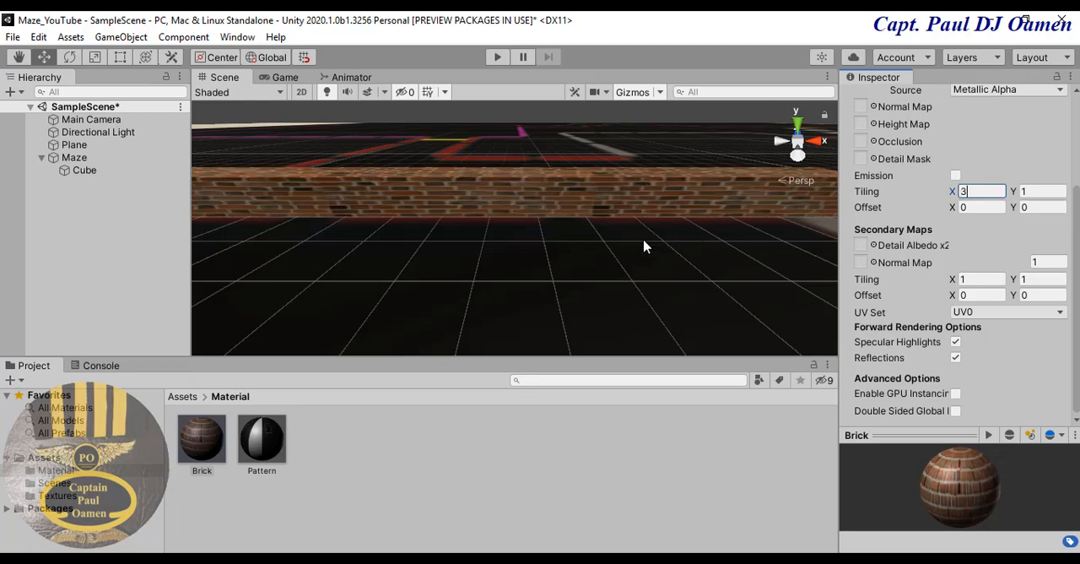
# - Thin the brick wall cube by setting its Z scale to 0.4
pyautogui.scroll(5, 644, 244)
pyautogui.scroll(-4, 644, 270)
pyautogui.moveTo(643, 270); pyautogui.dragTo(509, 325, button='middle')
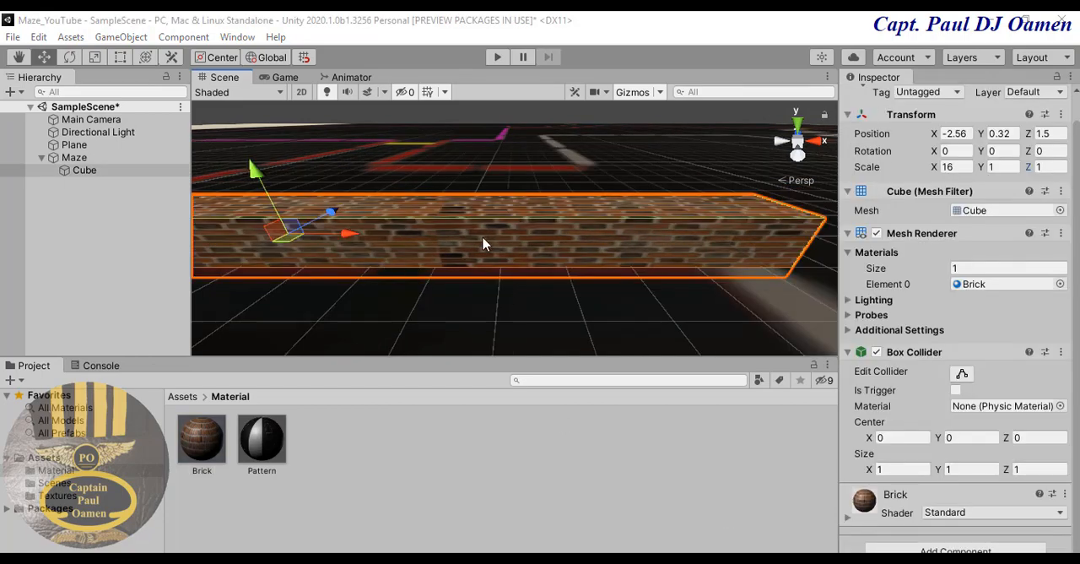
pyautogui.moveTo(492, 228); pyautogui.dragTo(447, 296, button='middle')
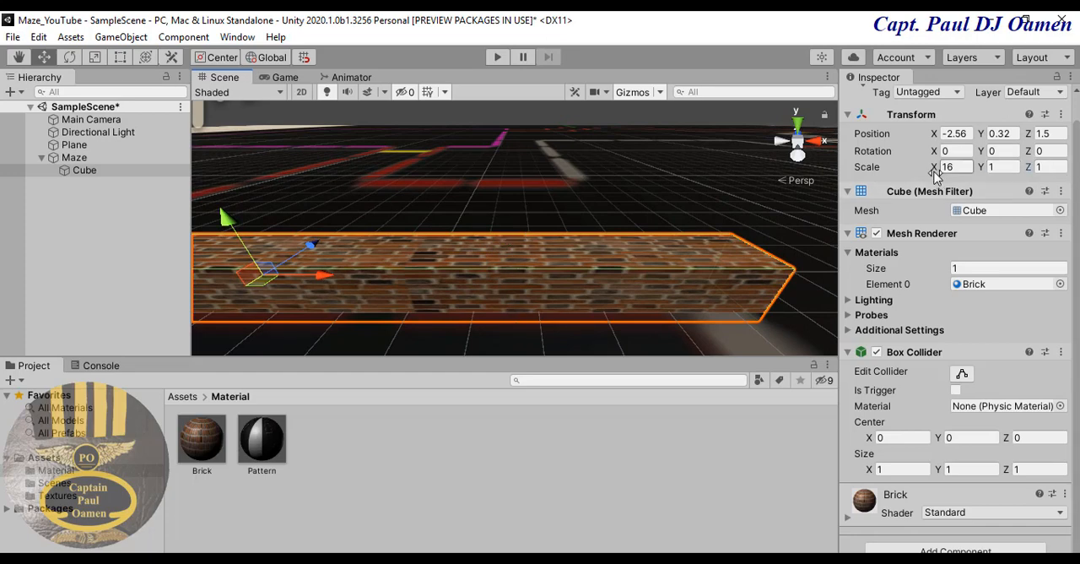
pyautogui.click(1054, 168)
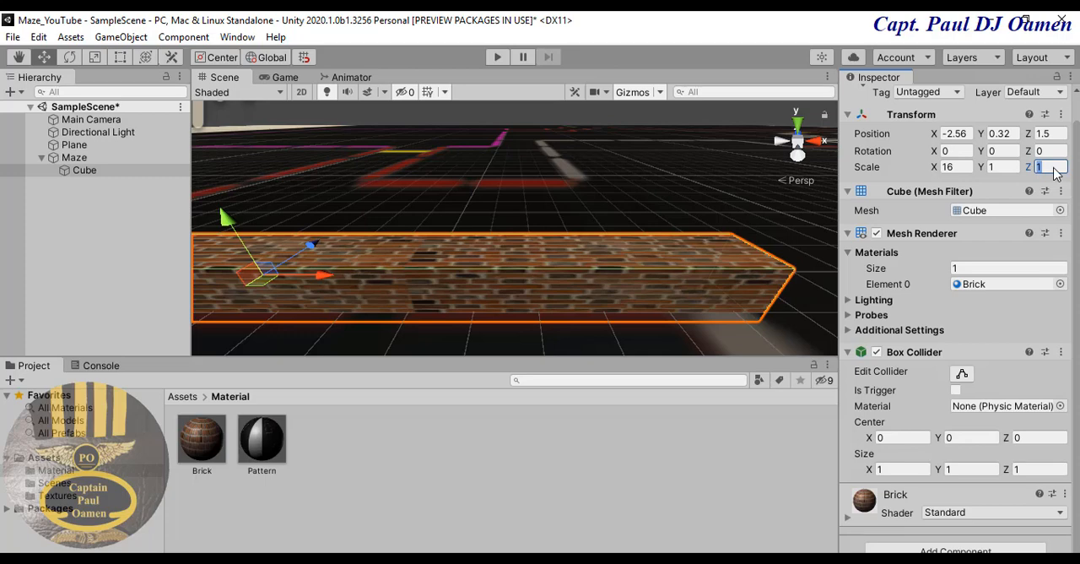
pyautogui.write('0.')
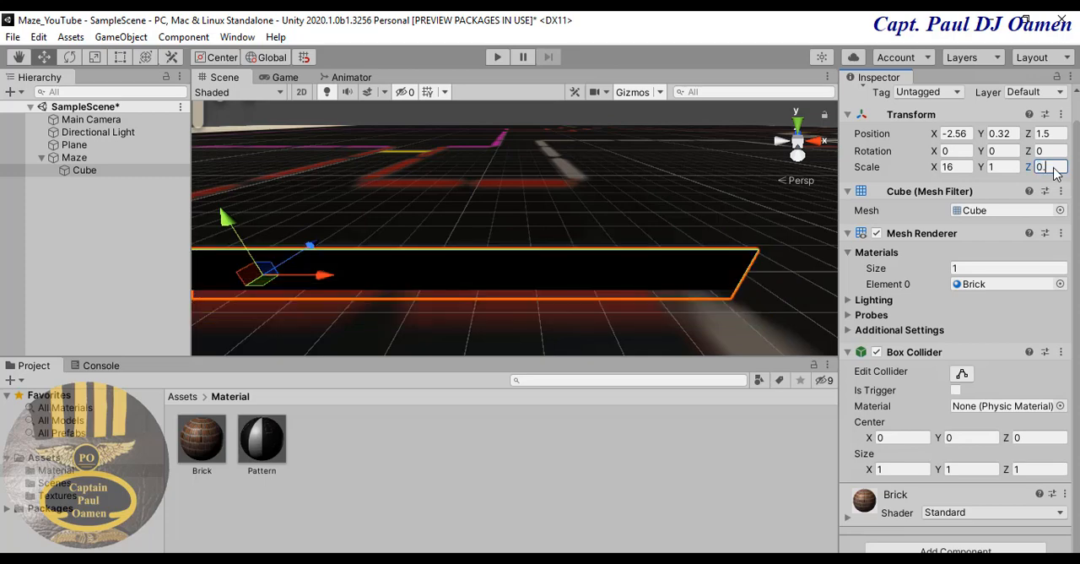
pyautogui.write('4')
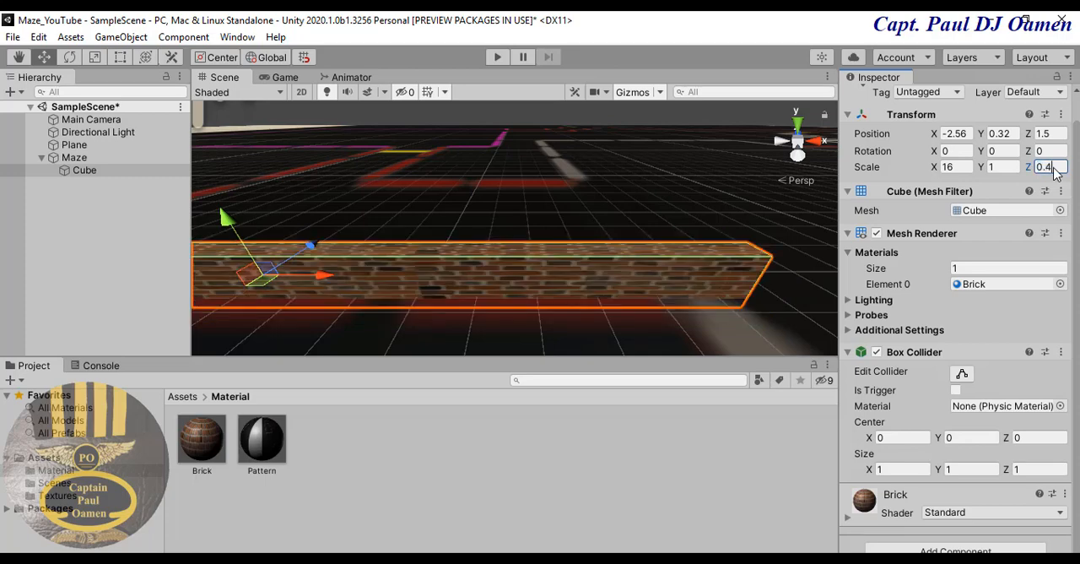
# - Switch the scene to the Top view and select the brick wall cube with the surrounding floor lines in sight
pyautogui.rightClick(799, 146)
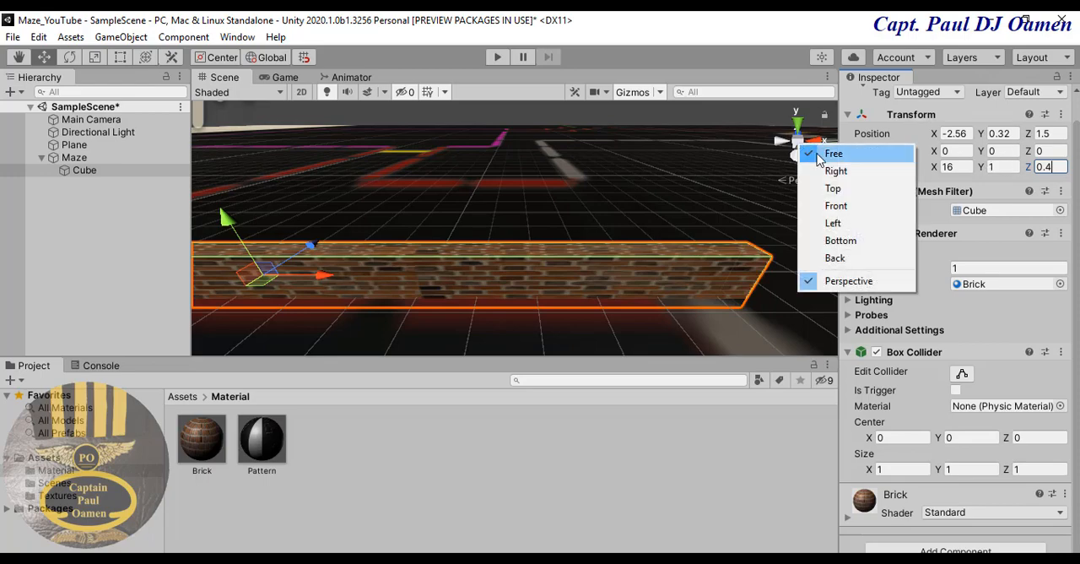
pyautogui.click(833, 187)
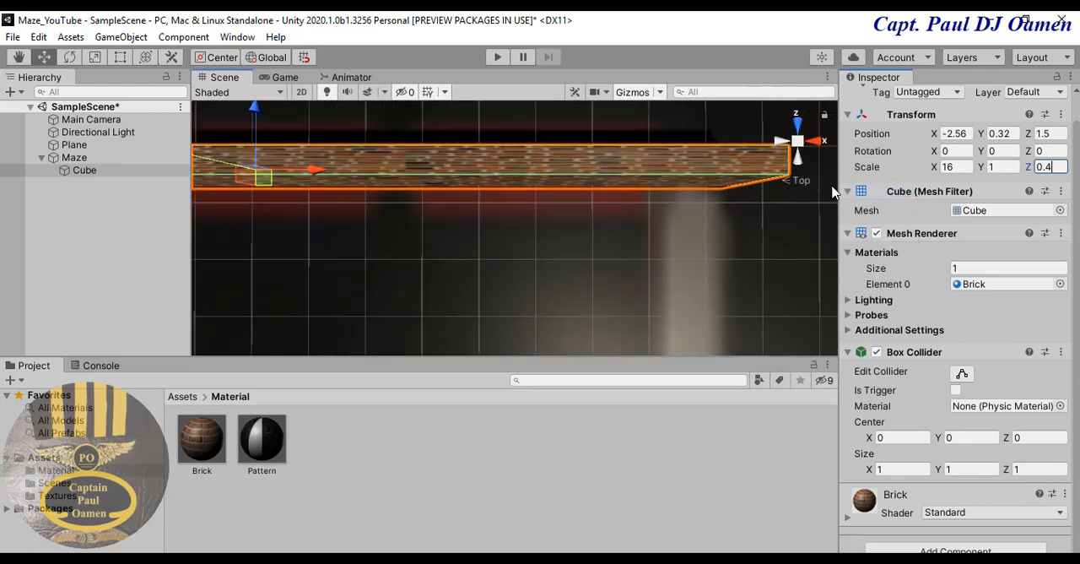
pyautogui.click(536, 209)
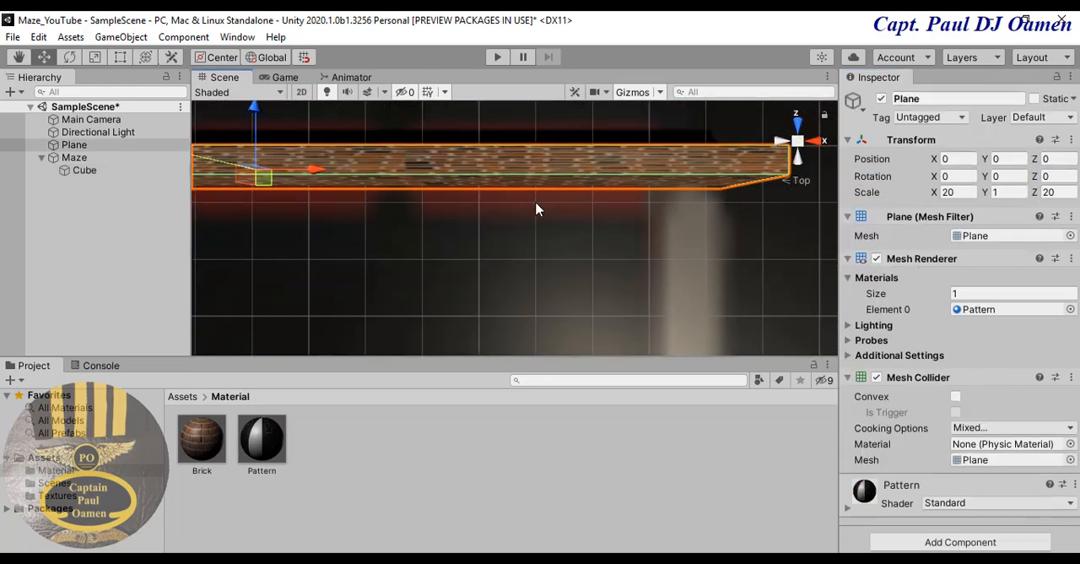
pyautogui.click(457, 169)
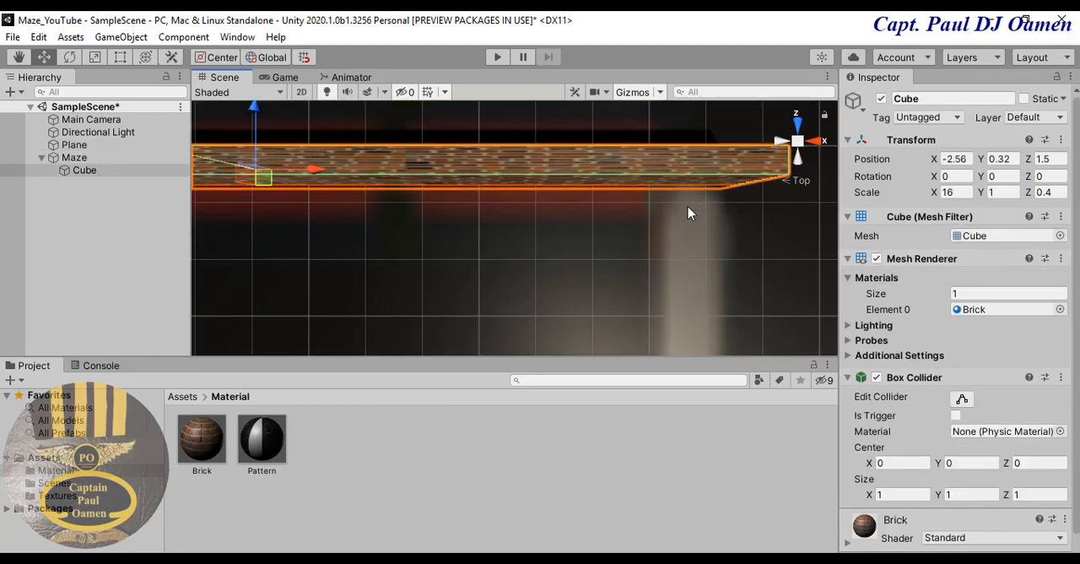
pyautogui.scroll(-5, 688, 215)
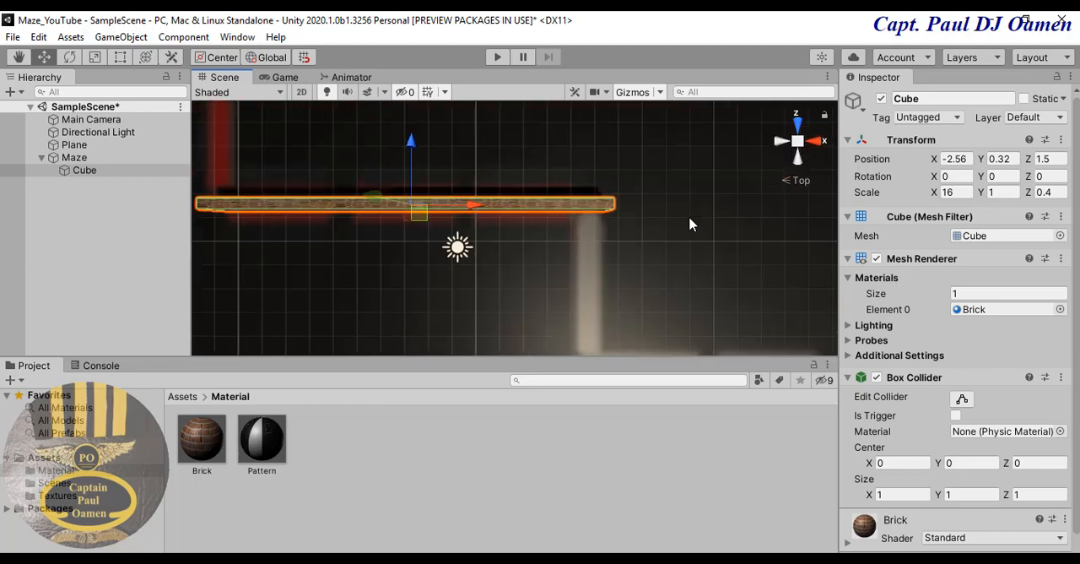
pyautogui.scroll(-4, 689, 228)
pyautogui.moveTo(697, 189); pyautogui.dragTo(681, 233, button='middle')
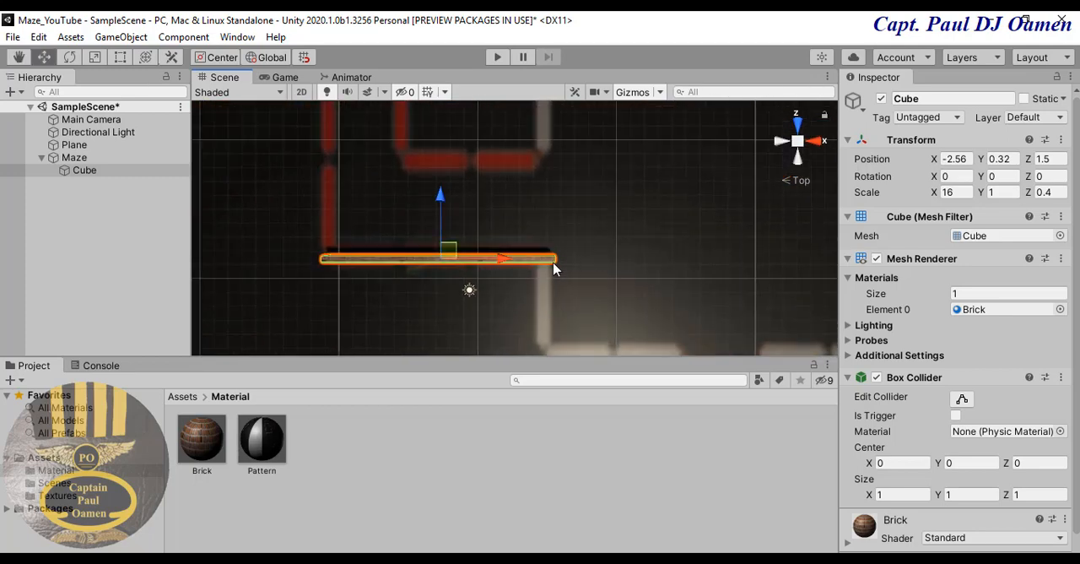
# - Duplicate the brick wall and move the copy along Z to the next horizontal red line, at about Z 8.65
pyautogui.hotkey('ctrl', 'd')
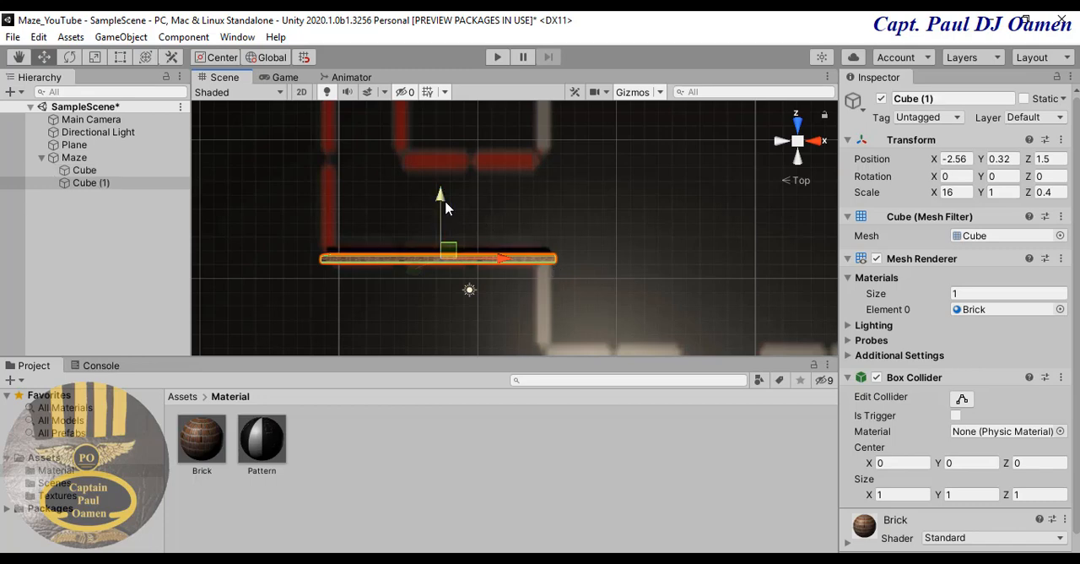
pyautogui.moveTo(443, 200); pyautogui.dragTo(477, 113)
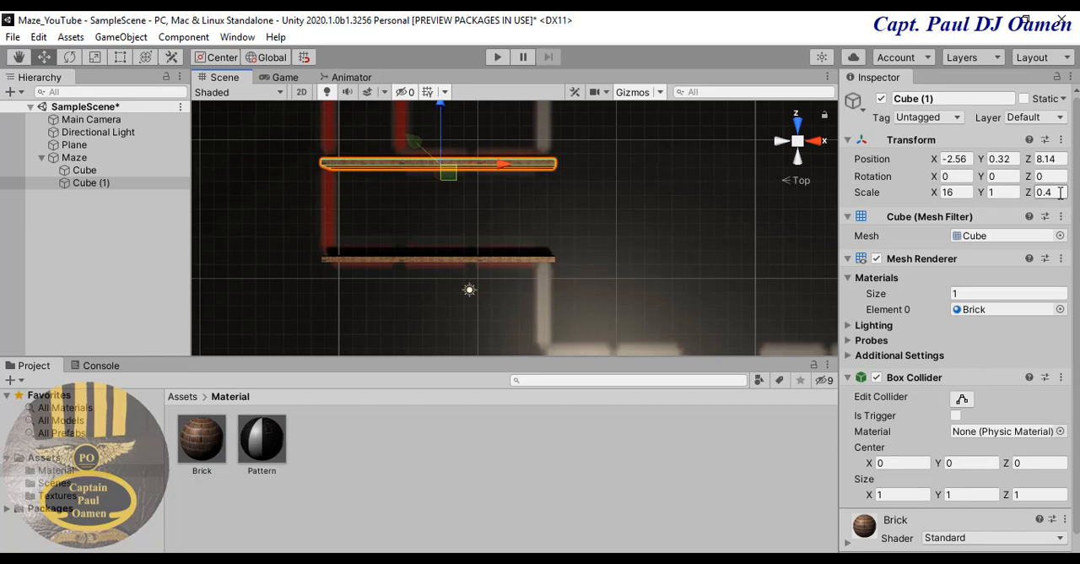
pyautogui.moveTo(442, 133)
pyautogui.mouseDown()
pyautogui.moveTo(441, 154)
pyautogui.moveTo(436, 125)
pyautogui.mouseUp()
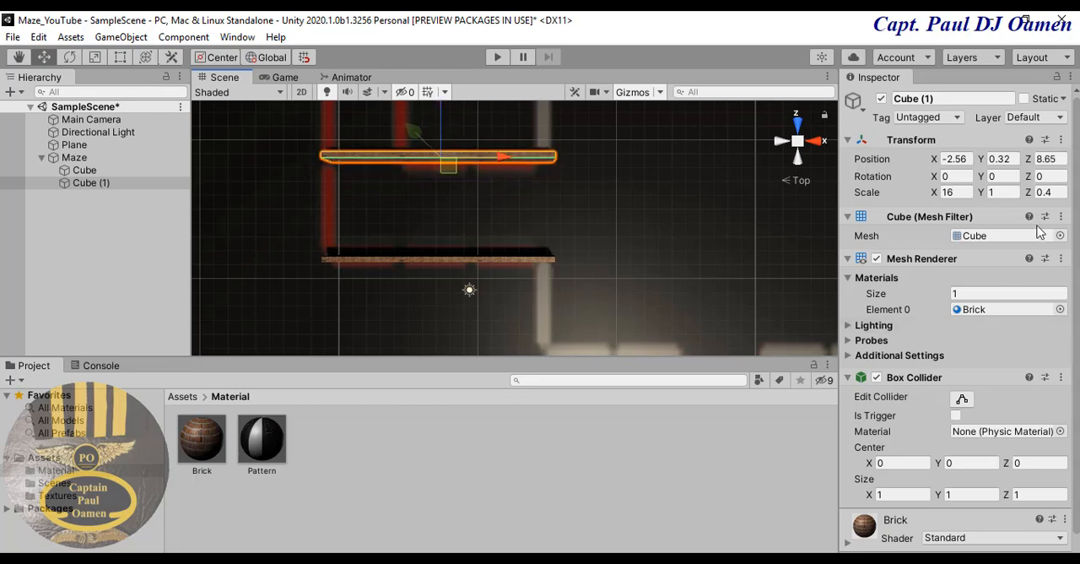
# - Set the duplicated wall's Z scale to 0.6 and shift it to about X -2.78 and Z 8.26
pyautogui.click(1052, 193)
pyautogui.write('0')
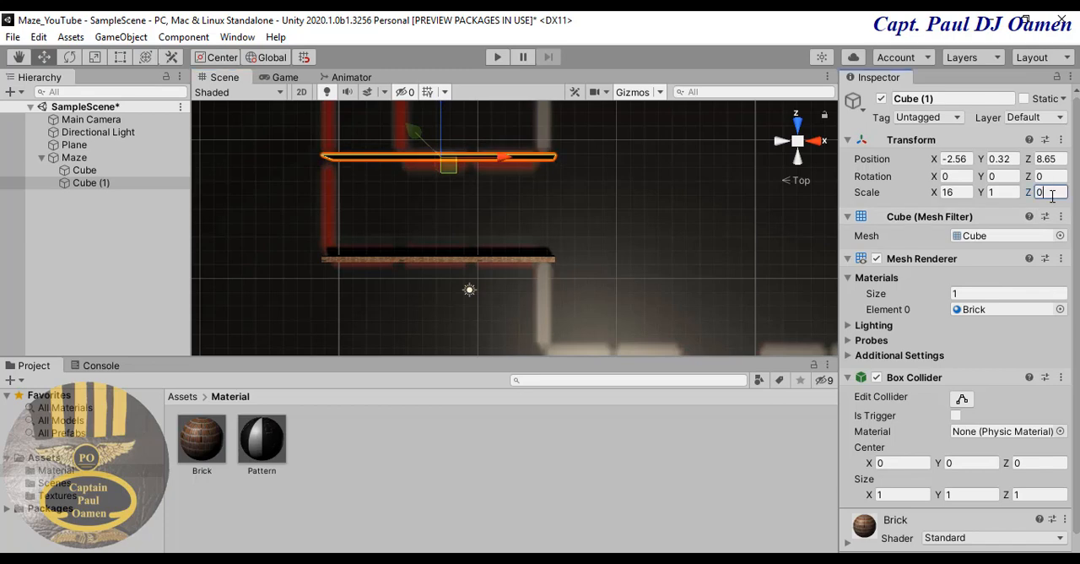
pyautogui.write('.6')
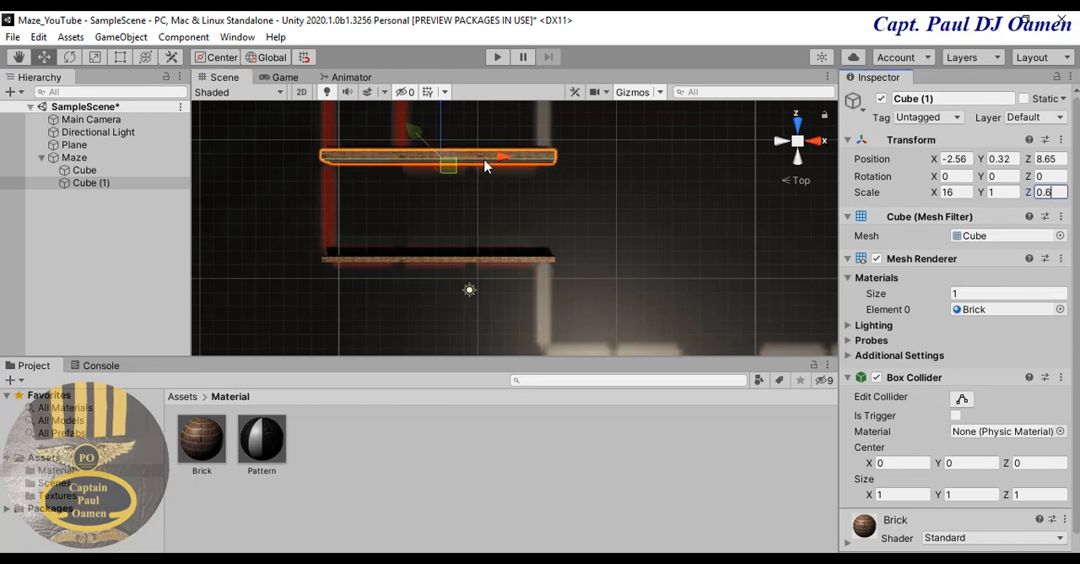
pyautogui.moveTo(439, 135); pyautogui.dragTo(441, 144)
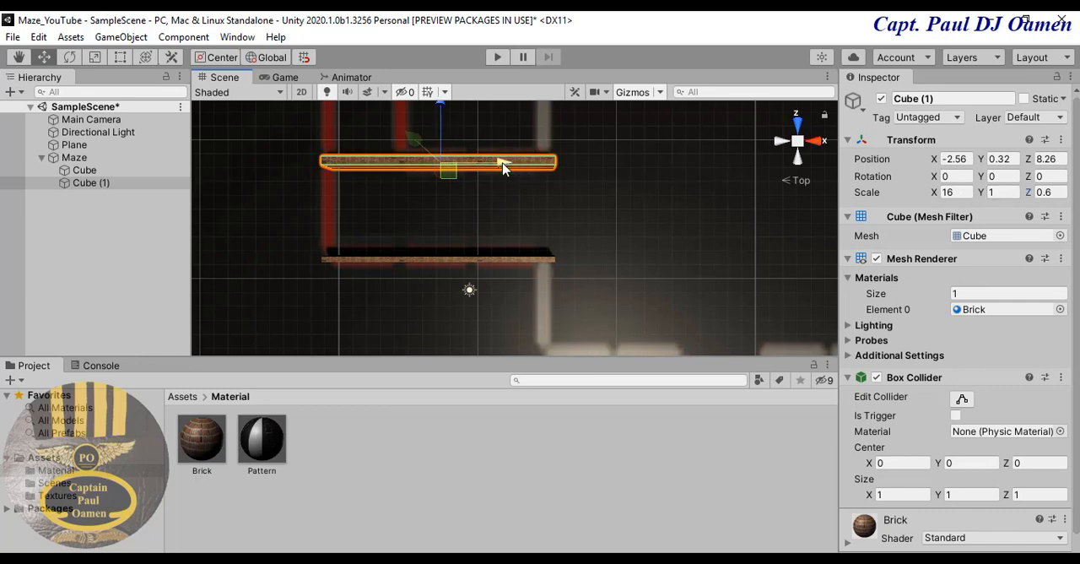
pyautogui.moveTo(502, 164); pyautogui.dragTo(498, 168)
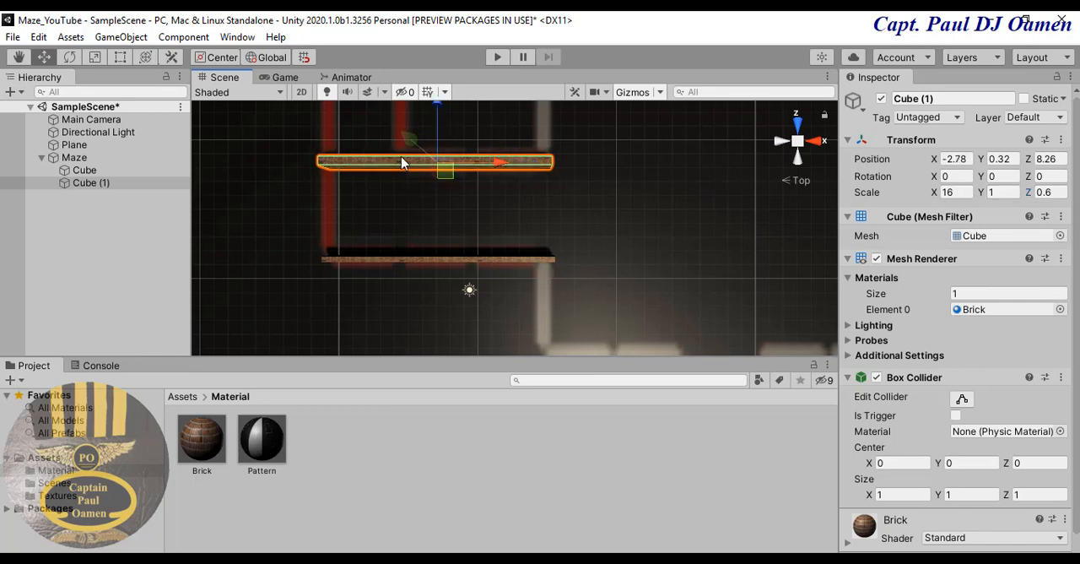
# - Set the duplicated wall's X scale to 11 and slide it along X over the shorter horizontal red line
pyautogui.click(958, 193)
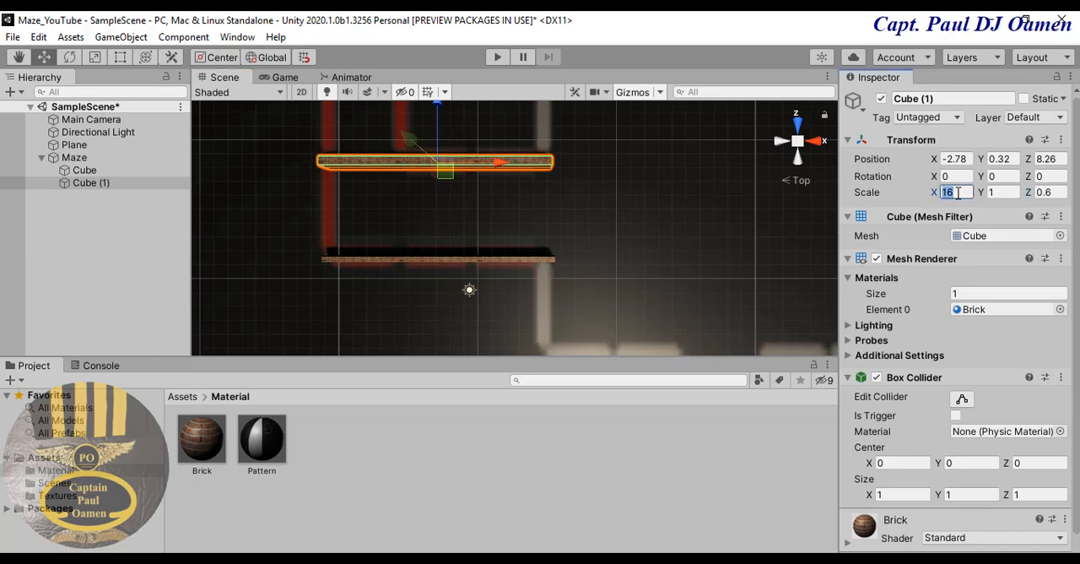
pyautogui.write('11')
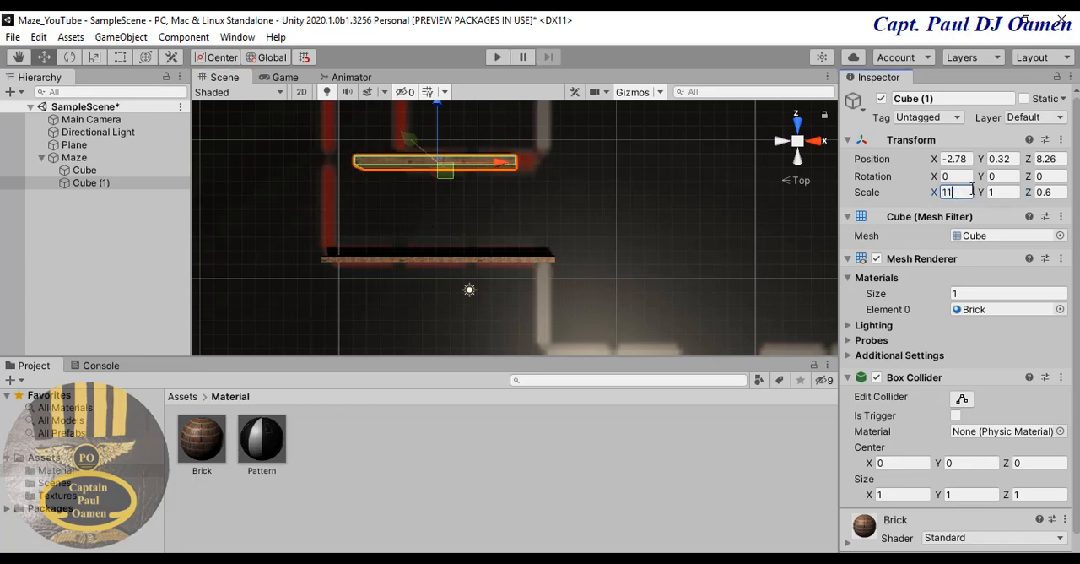
pyautogui.click(504, 165)
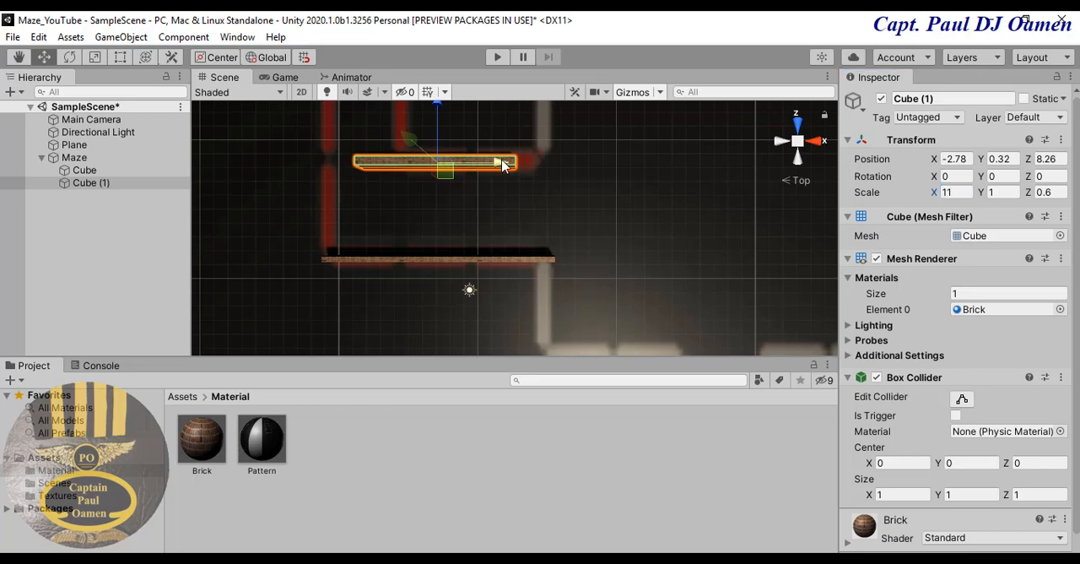
pyautogui.moveTo(504, 165); pyautogui.dragTo(535, 167)
# - Set the original brick wall's Z scale to 0.6 and deselect it by selecting the floor plane
pyautogui.click(526, 264)
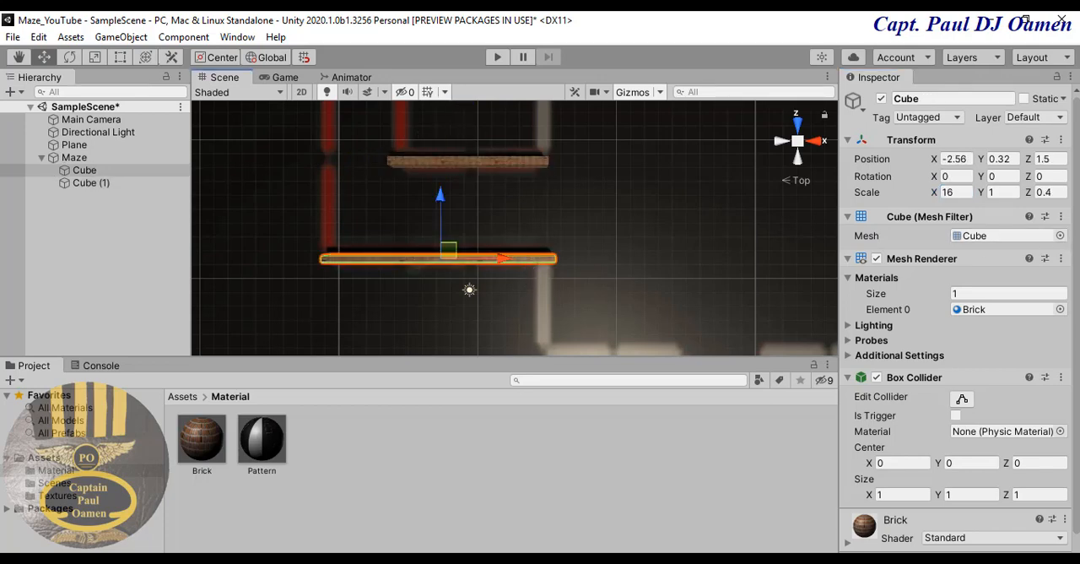
pyautogui.click(1052, 191)
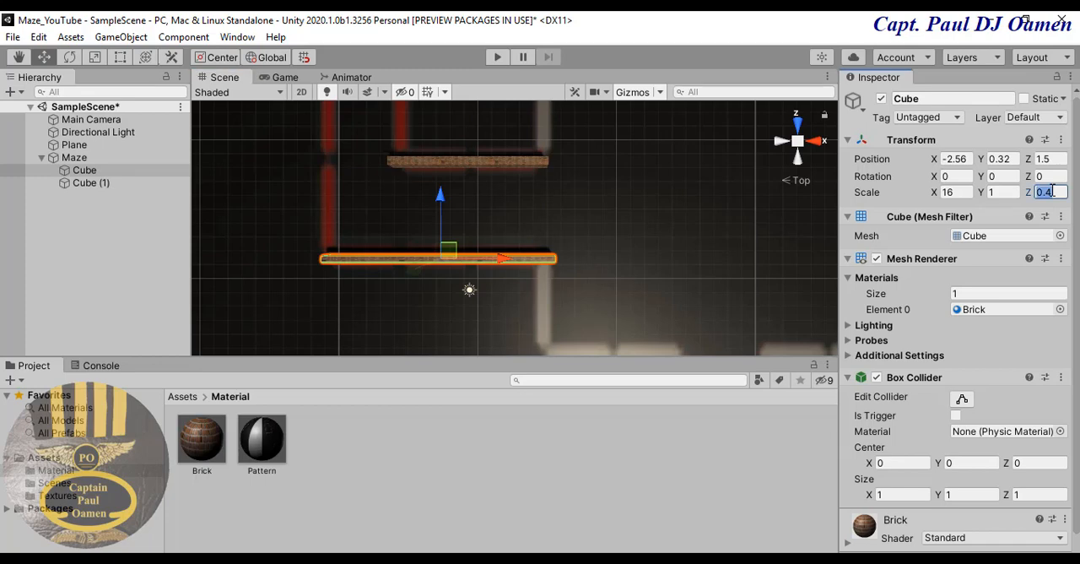
pyautogui.write('0.5')
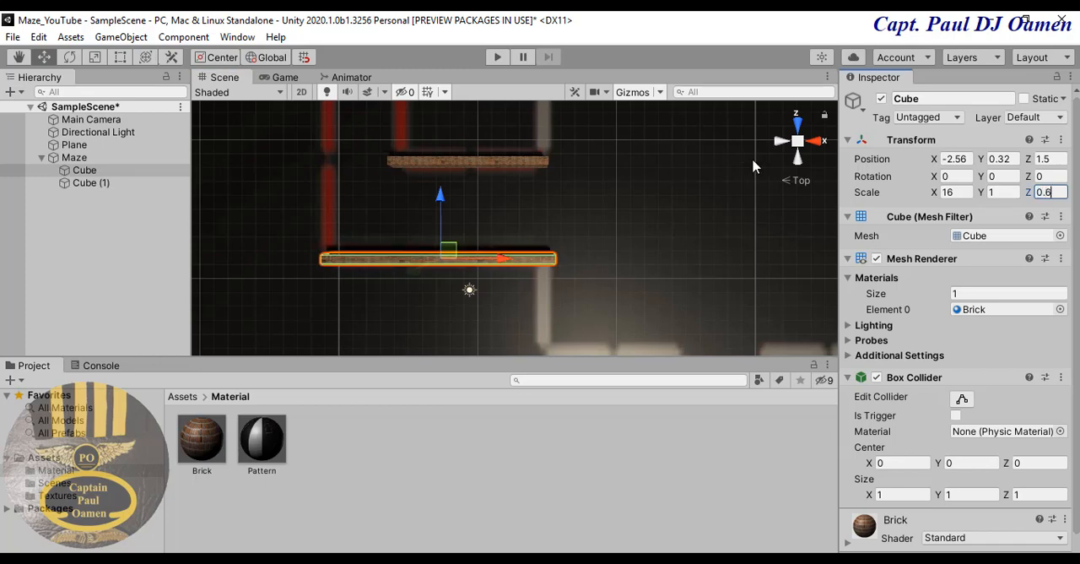
pyautogui.click(603, 252)
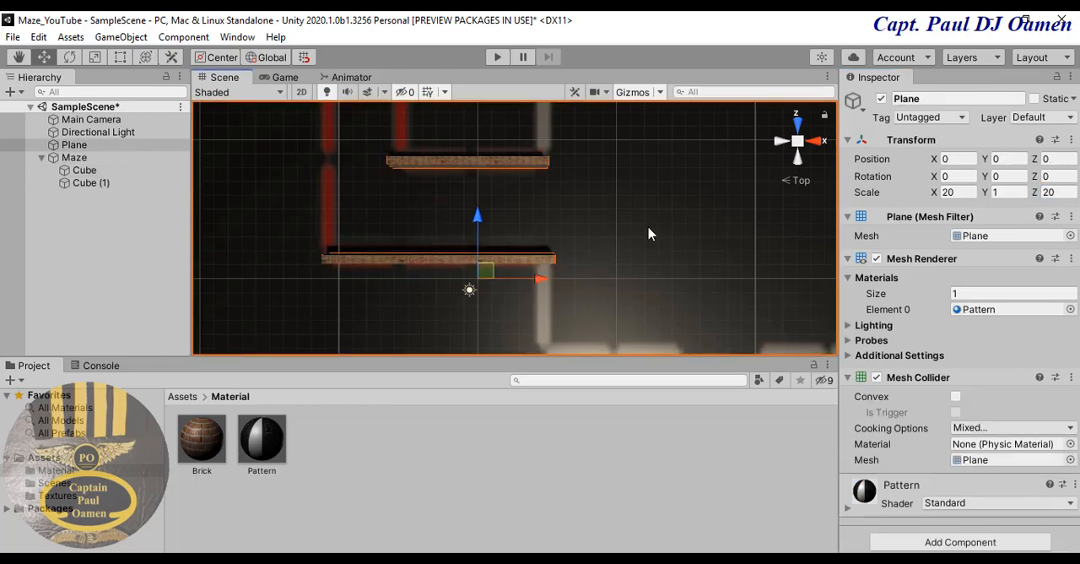
# - Duplicate the longer horizontal brick wall and set the copy's Y rotation to 90
pyautogui.moveTo(646, 234); pyautogui.dragTo(653, 256, button='middle')
pyautogui.scroll(-8, 652, 256)
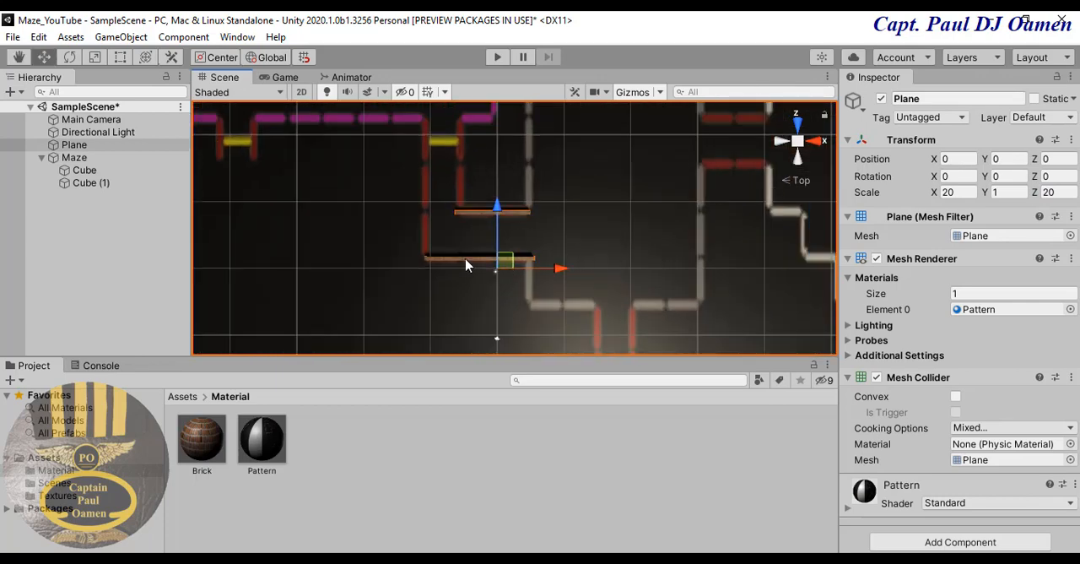
pyautogui.click(464, 259)
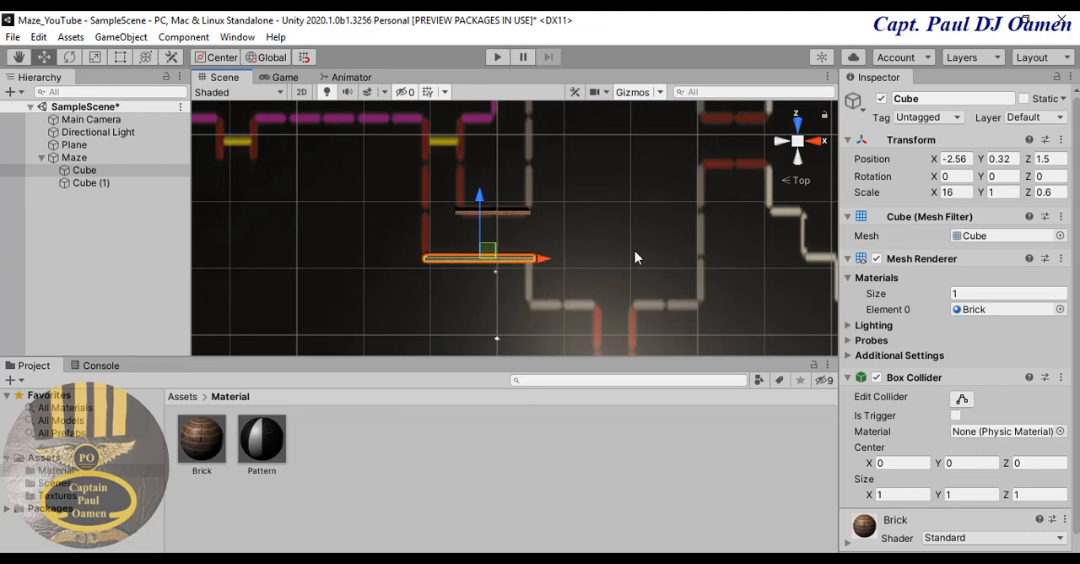
pyautogui.rightClick(109, 169)
pyautogui.click(160, 273)
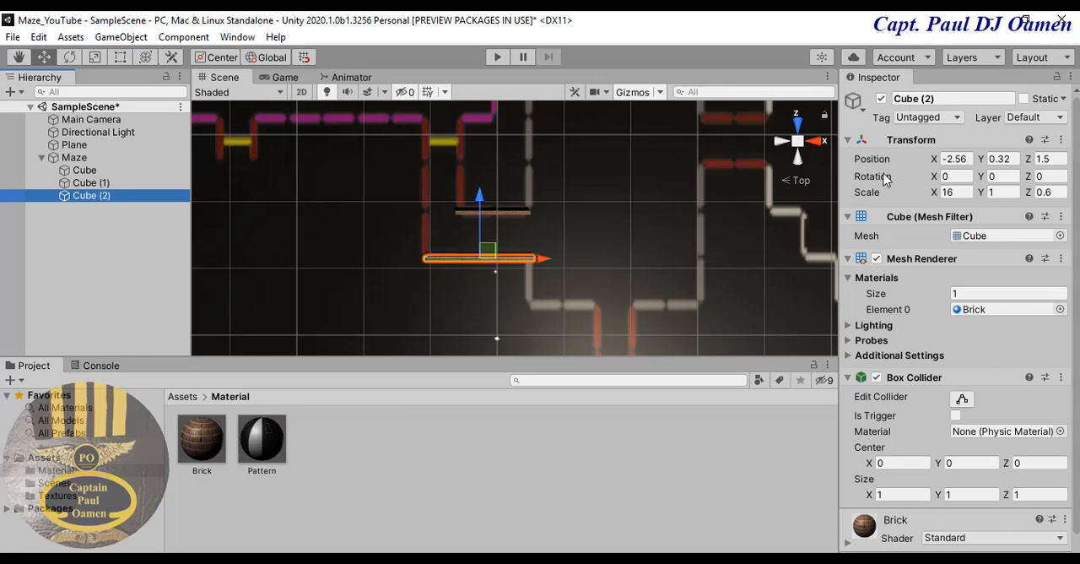
pyautogui.click(998, 175)
pyautogui.write('90')
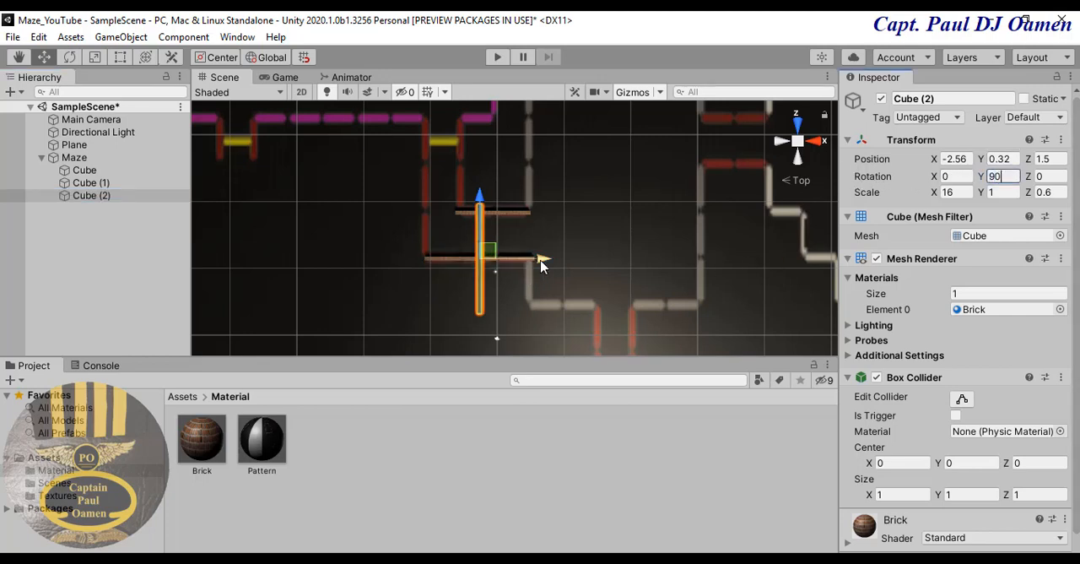
# - Move the rotated wall over the long vertical red line at about X -11.1 and Z 12.2, with its X scale at 23
pyautogui.moveTo(537, 259); pyautogui.dragTo(482, 270)
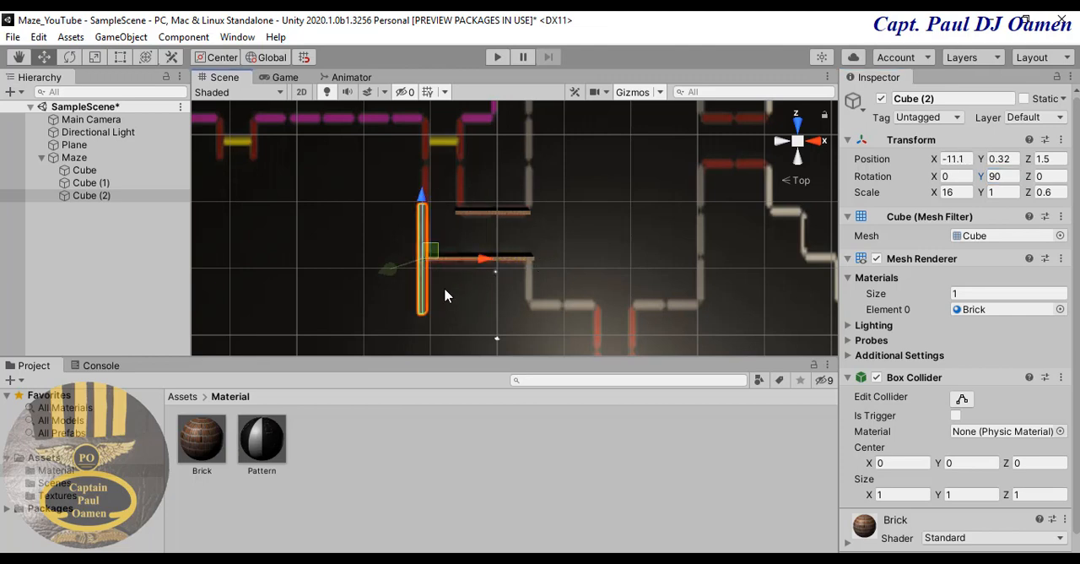
pyautogui.moveTo(422, 205); pyautogui.dragTo(437, 154)
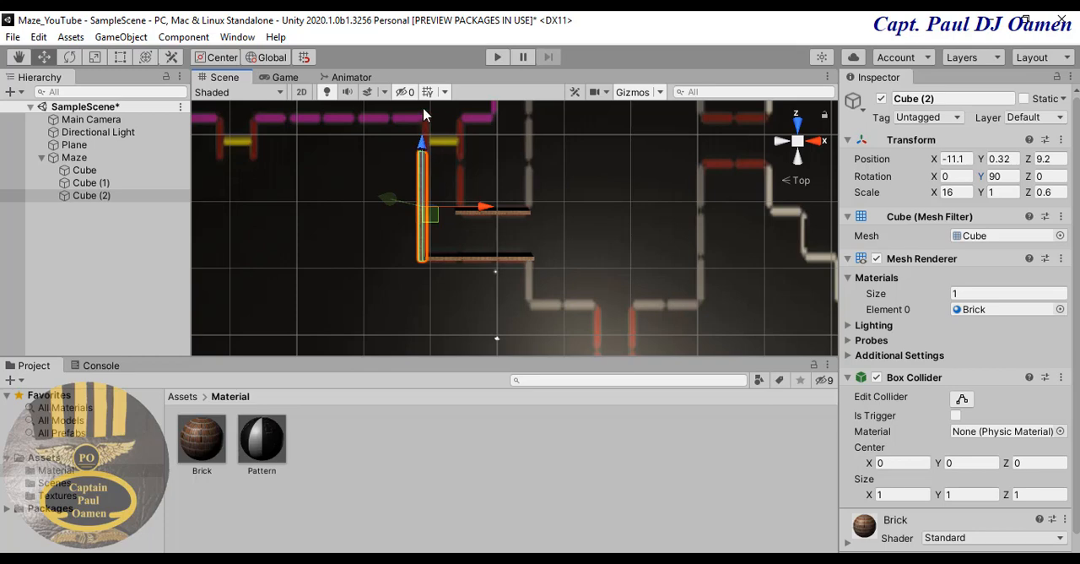
pyautogui.click(965, 195)
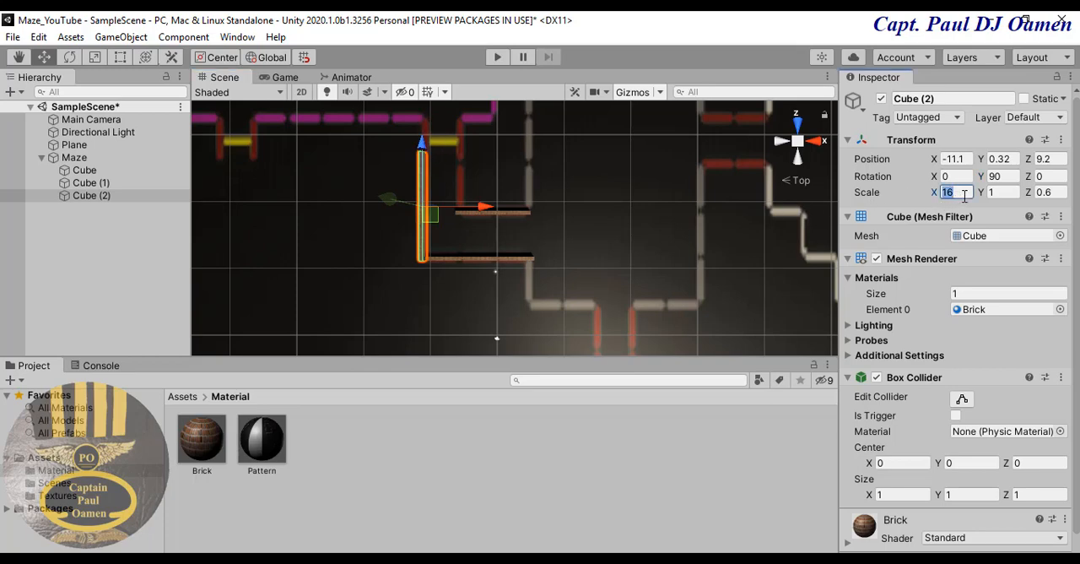
pyautogui.write('21')
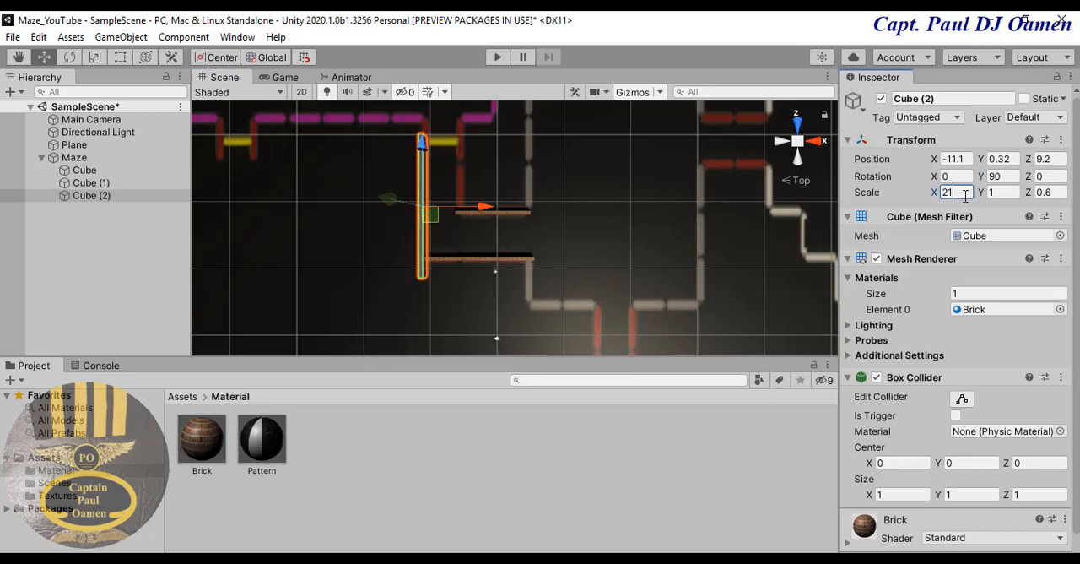
pyautogui.press('BackSpace')
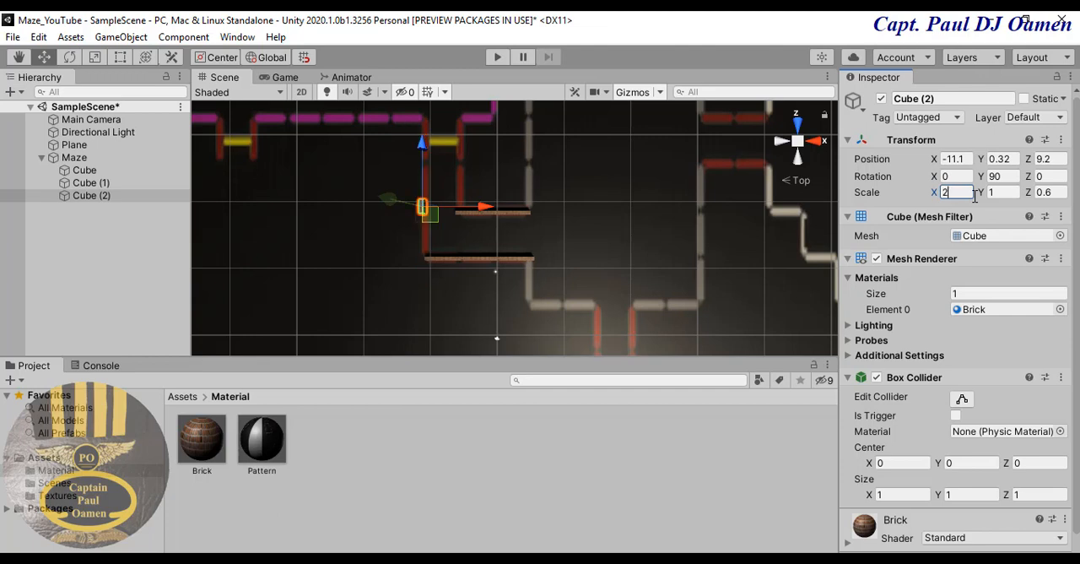
pyautogui.write('3')
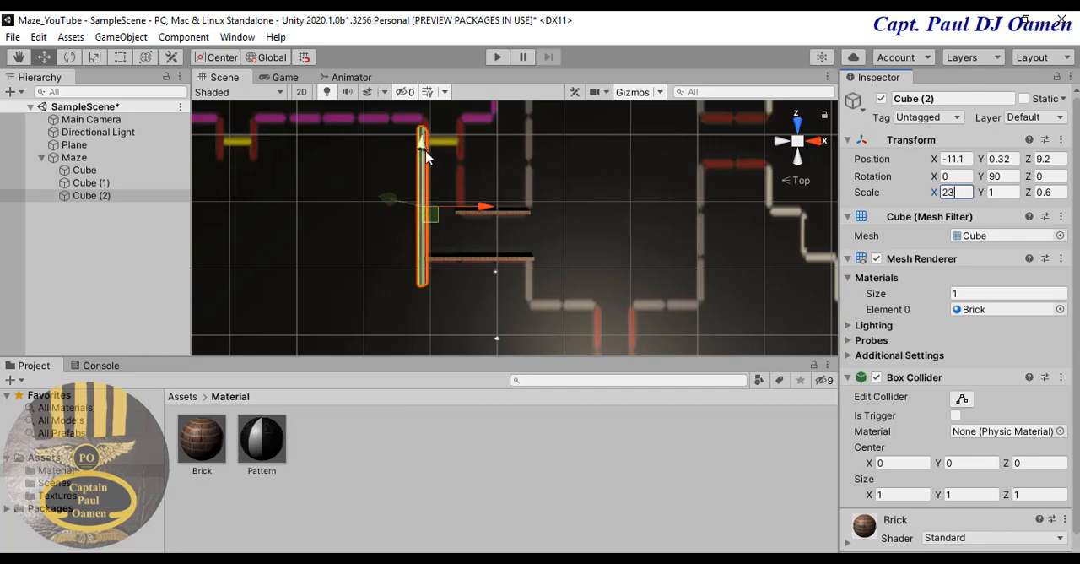
pyautogui.moveTo(422, 138); pyautogui.dragTo(428, 123)
# - Fit the vertical wall to its red line by setting its X scale to 22 and shifting it to about Z 11.8
pyautogui.click(957, 192)
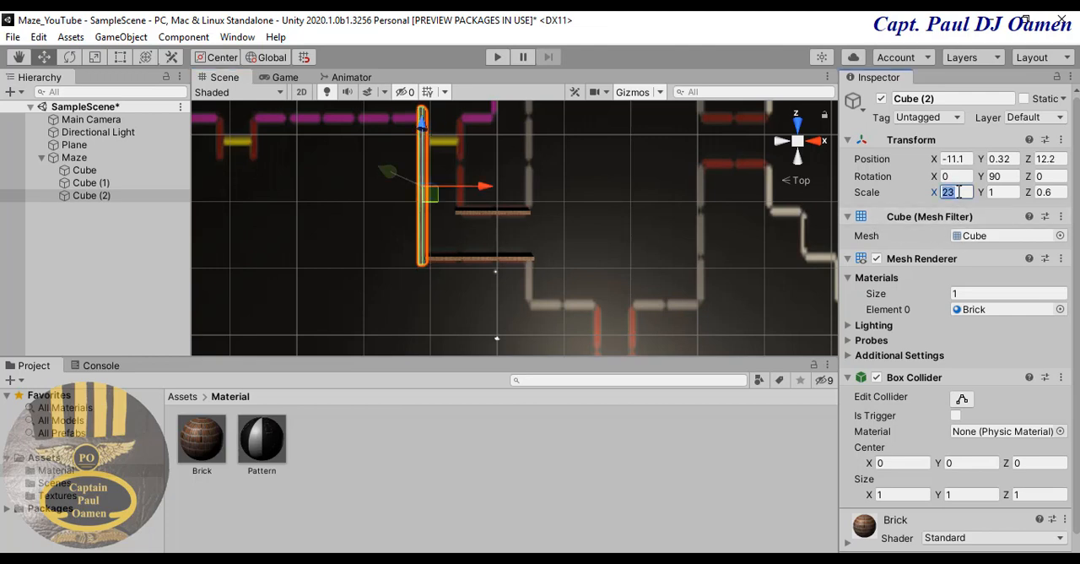
pyautogui.write('21')
pyautogui.press('Return')
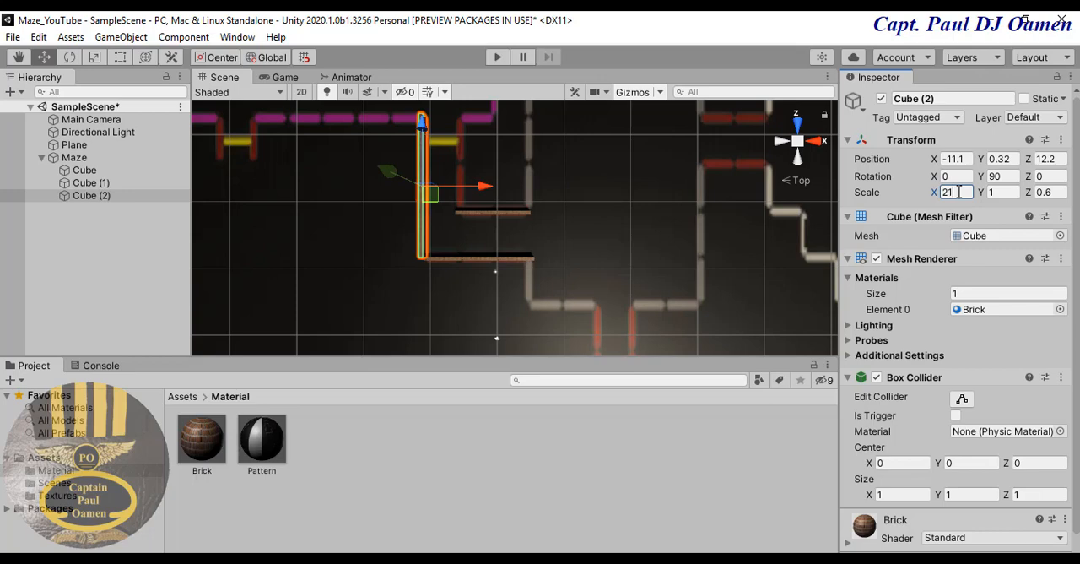
pyautogui.click(617, 209)
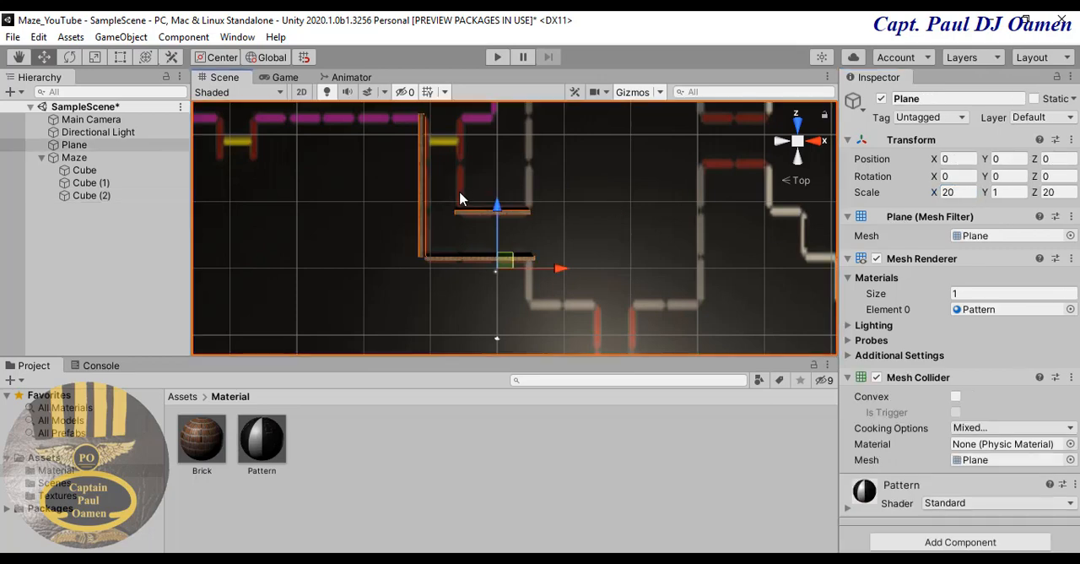
pyautogui.click(423, 235)
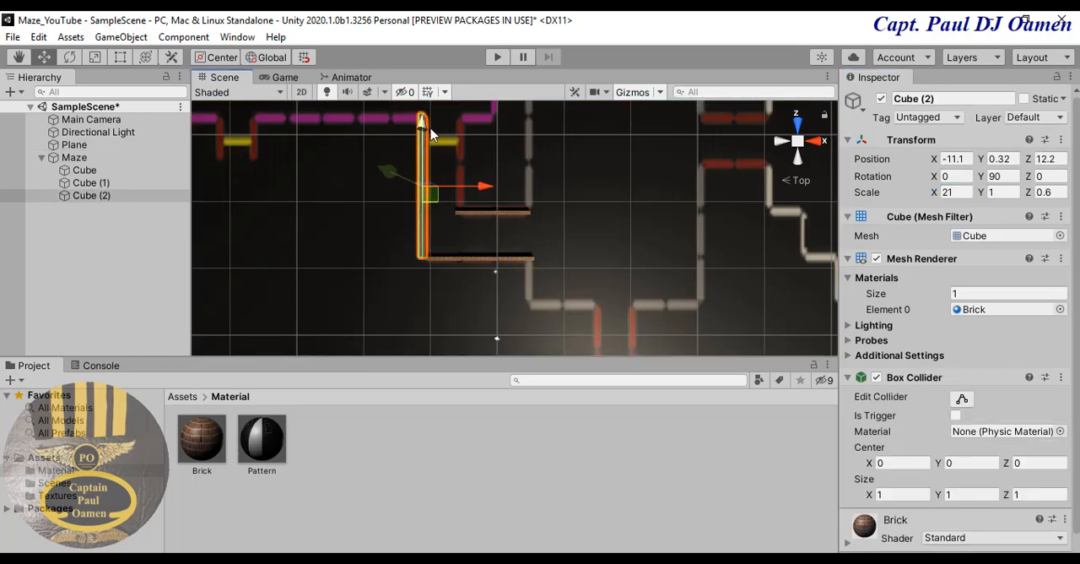
pyautogui.moveTo(424, 124); pyautogui.dragTo(424, 127)
pyautogui.click(949, 192)
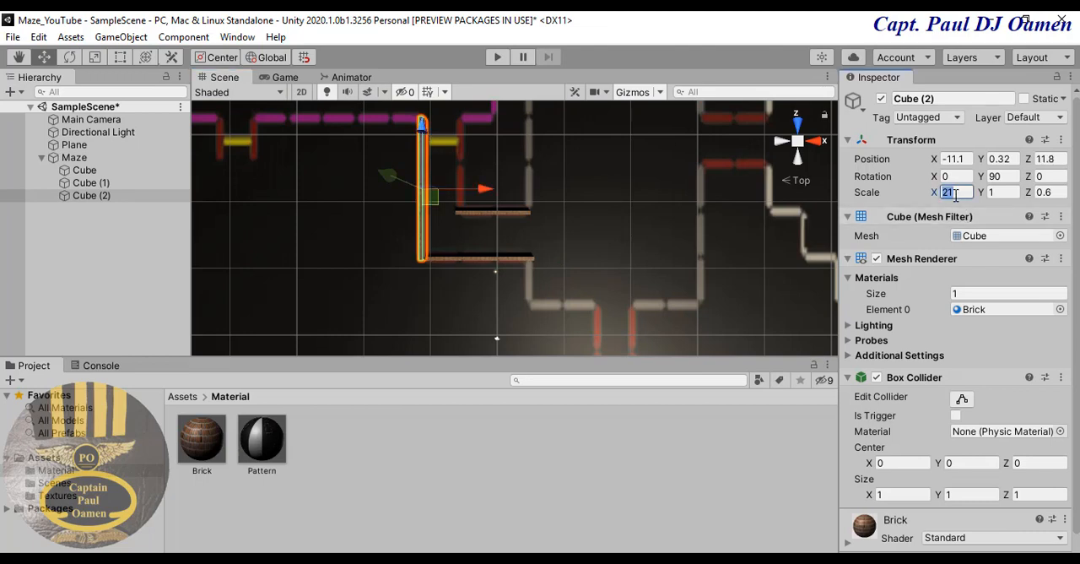
pyautogui.write('22')
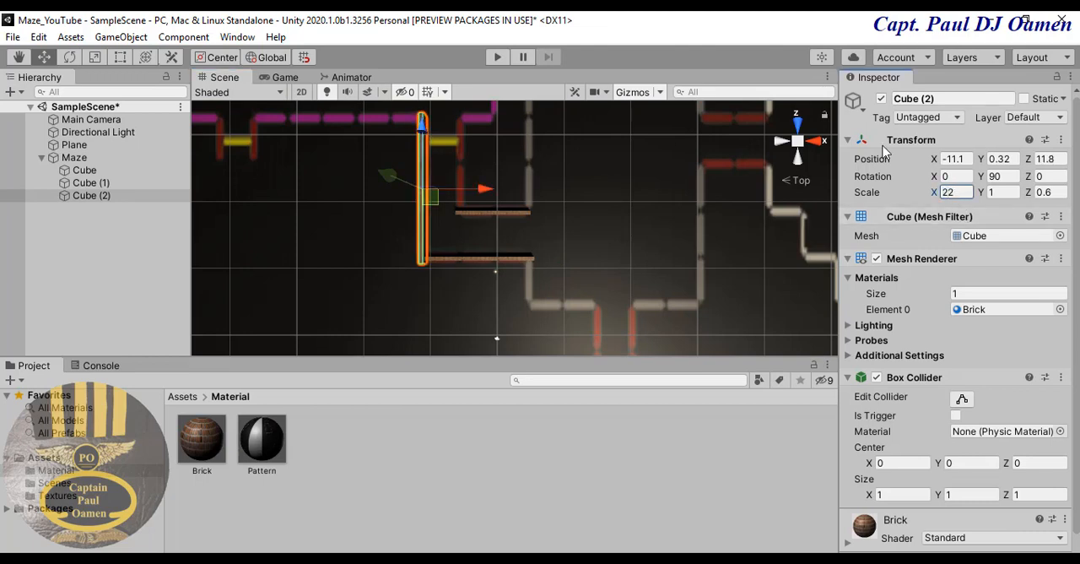
pyautogui.click(614, 194)
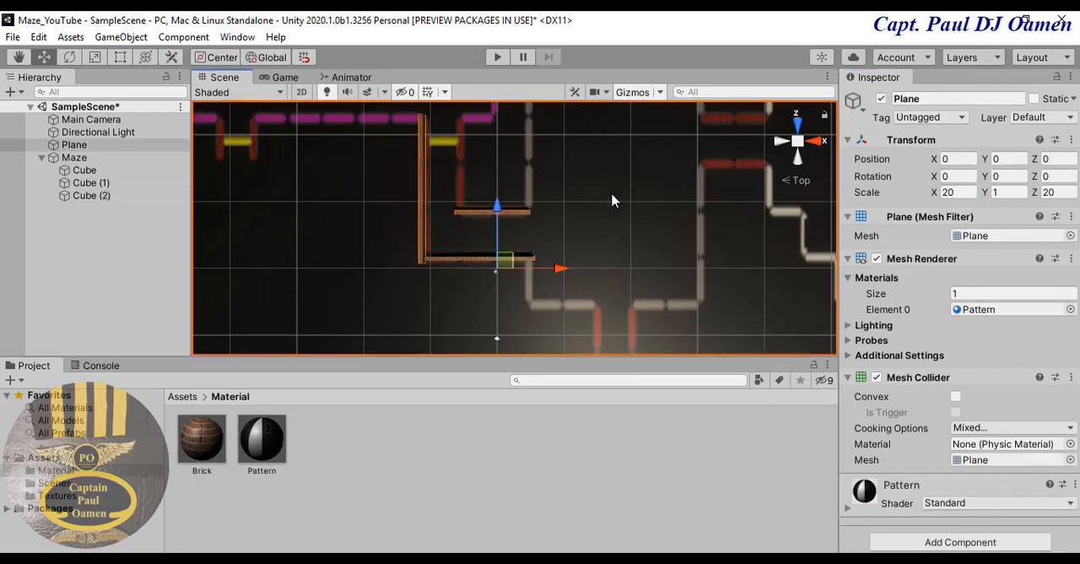
# - Duplicate the vertical brick wall and set the copy's Y rotation to 0
pyautogui.moveTo(613, 200); pyautogui.dragTo(622, 265, button='middle')
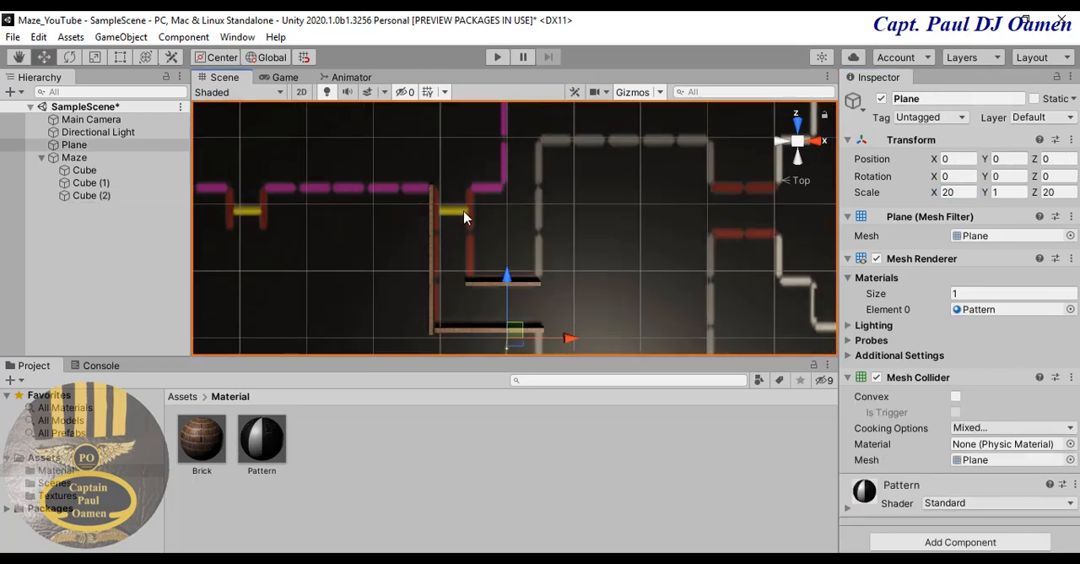
pyautogui.click(431, 287)
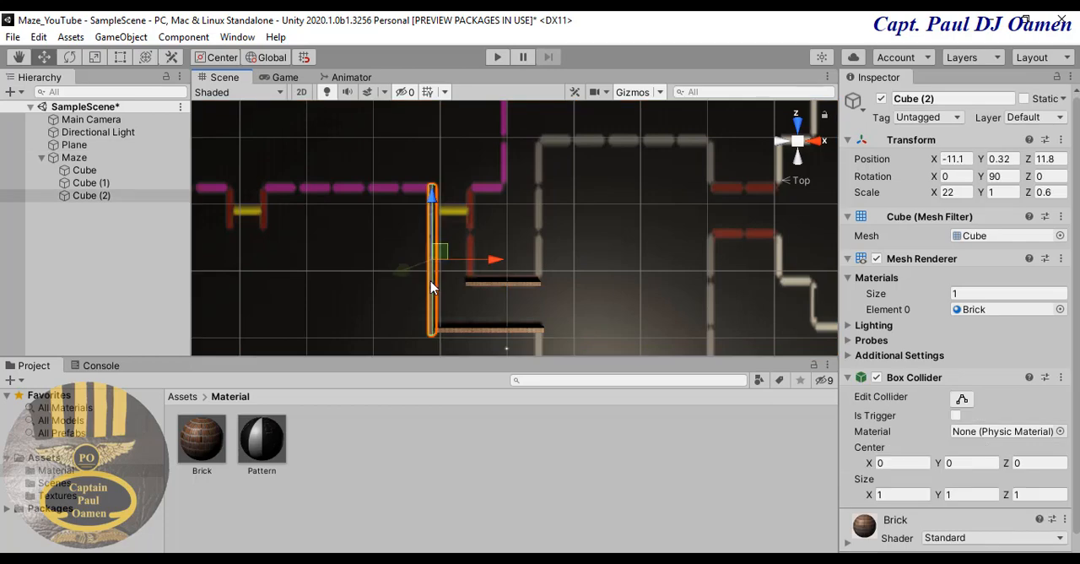
pyautogui.hotkey('ctrl', 'd')
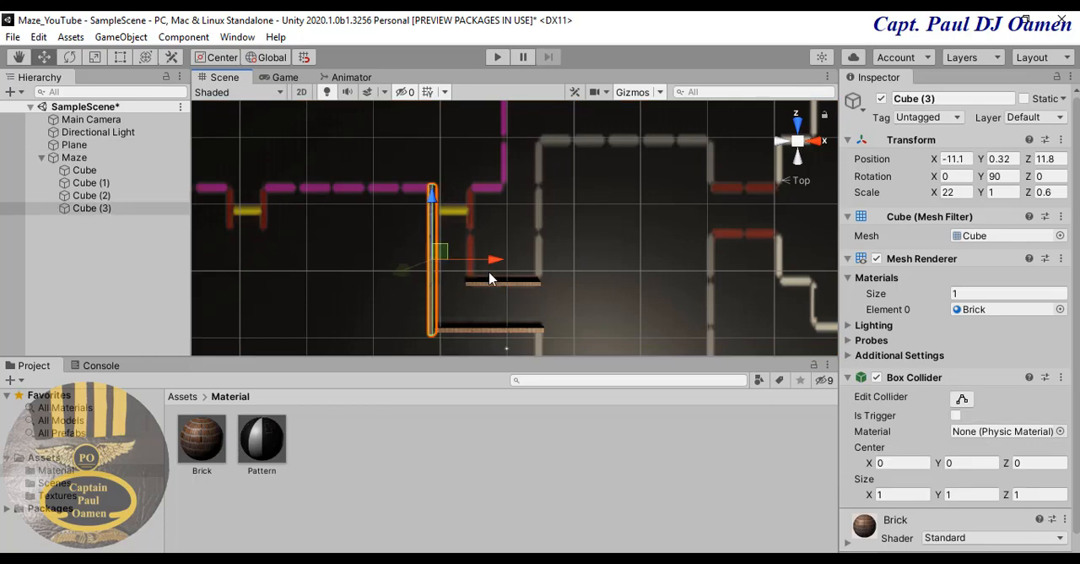
pyautogui.click(1007, 177)
pyautogui.write('0')
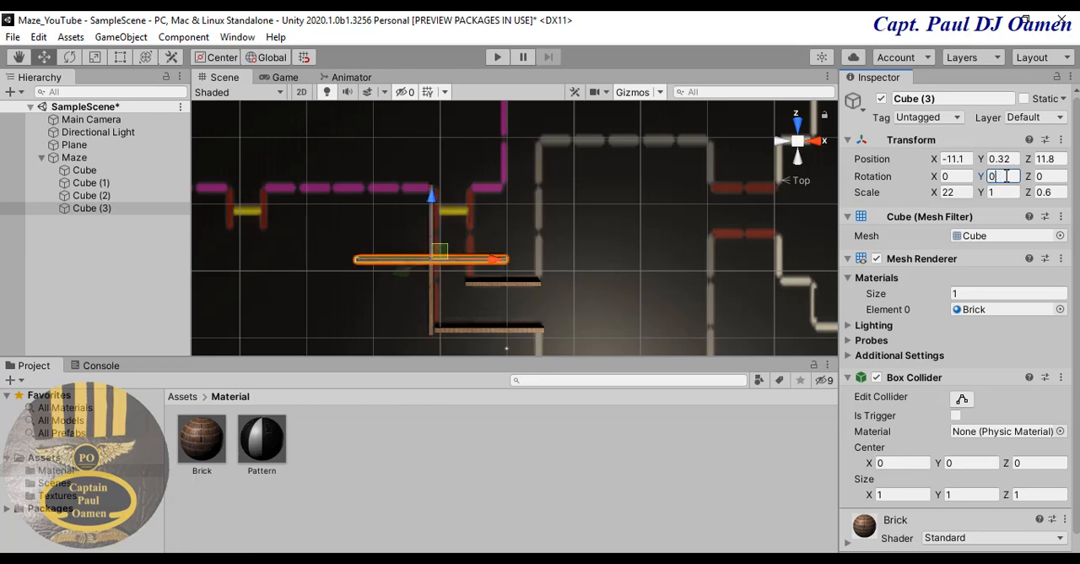
# - Move the new horizontal wall onto the purple line at about X -21.7 and Z 22.4, and set its X scale to 25
pyautogui.moveTo(432, 163); pyautogui.dragTo(434, 121)
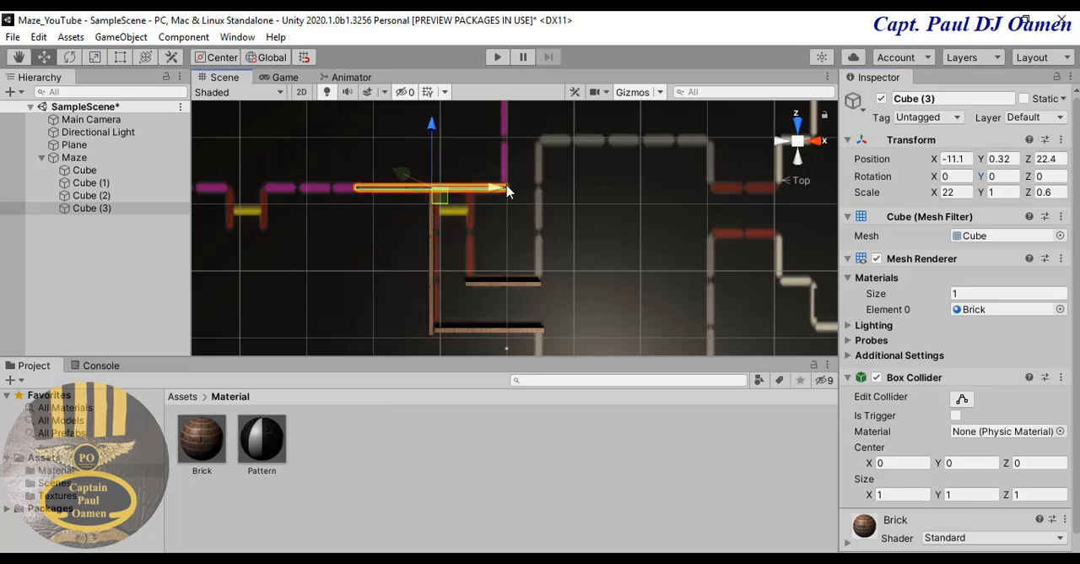
pyautogui.moveTo(500, 189); pyautogui.dragTo(429, 194)
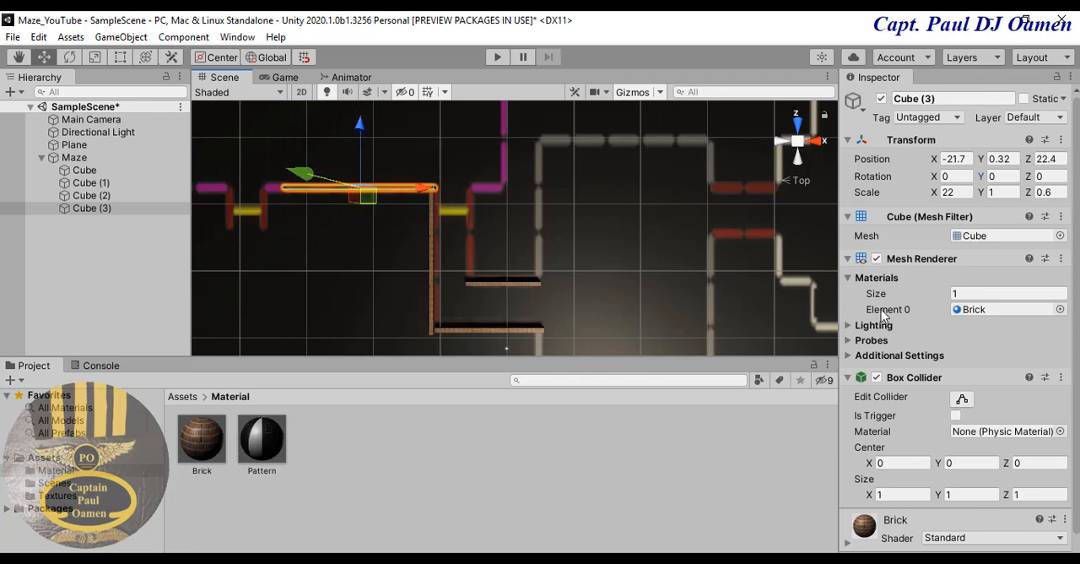
pyautogui.click(963, 193)
pyautogui.write('28')
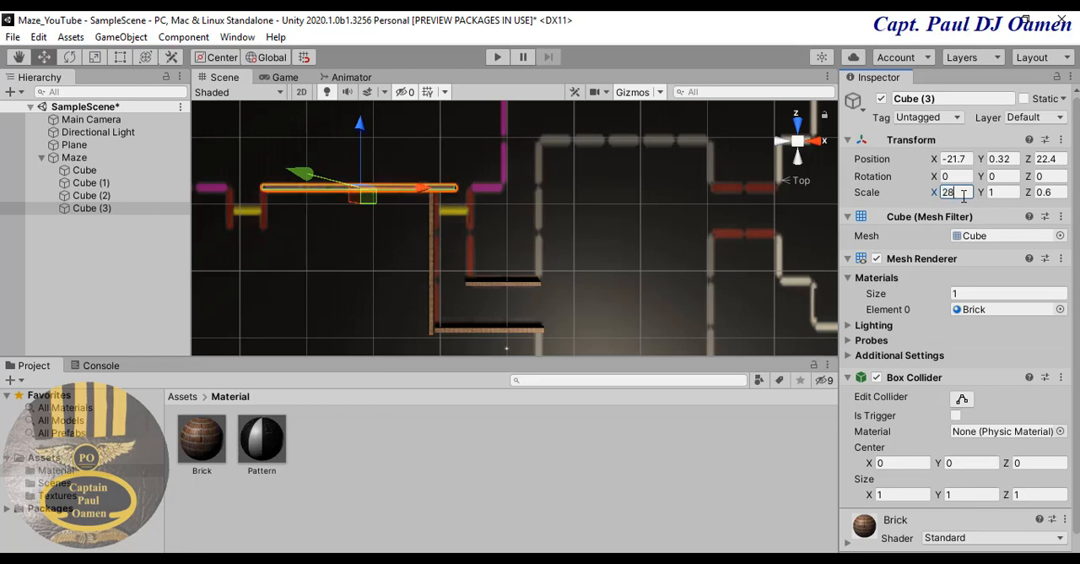
pyautogui.press('BackSpace')
pyautogui.write('6')
pyautogui.press('BackSpace')
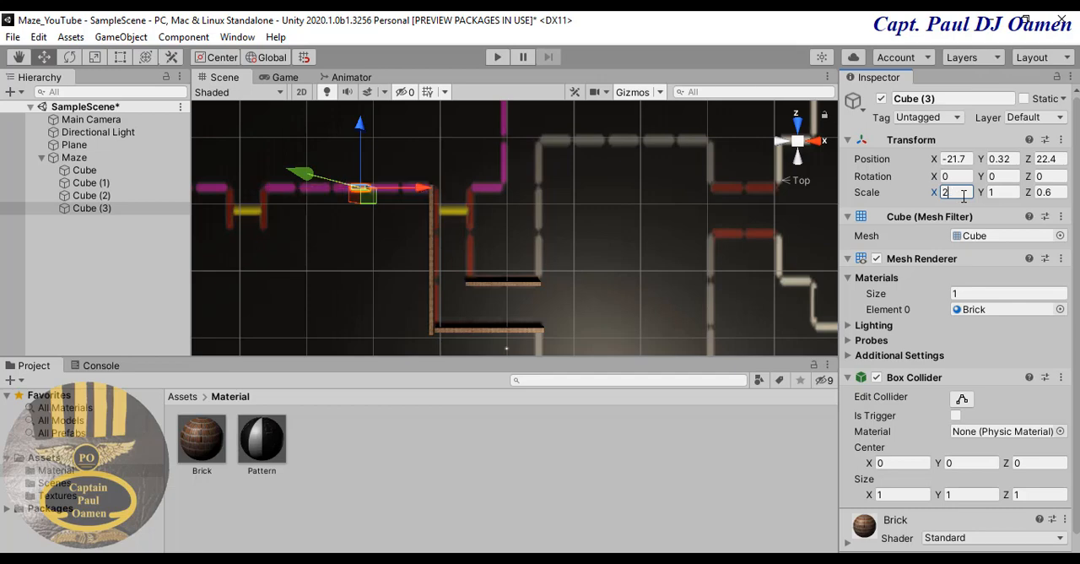
pyautogui.write('5')
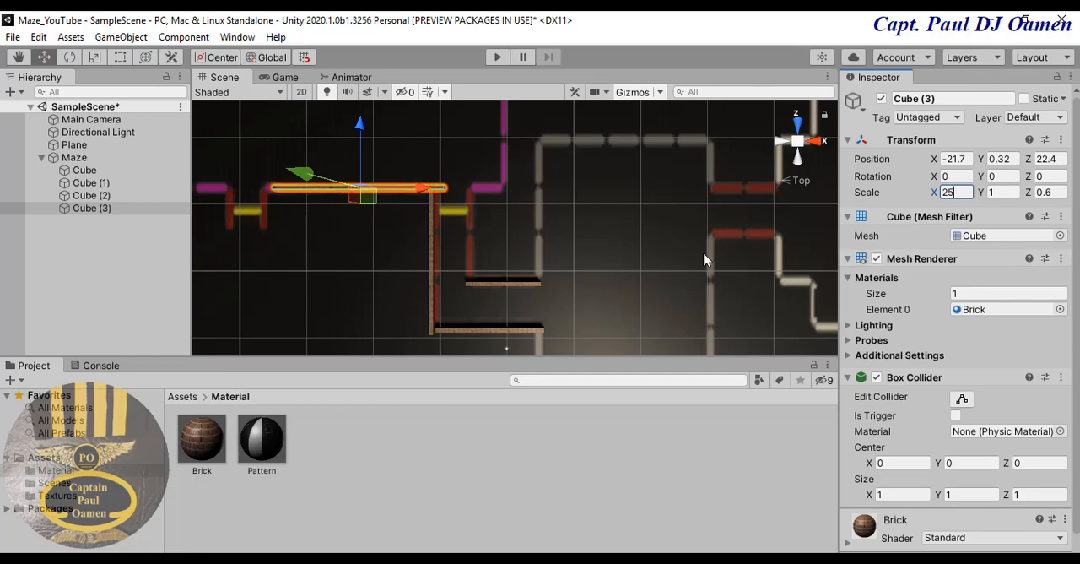
# - Duplicate the wall on the purple line and move the copy over the upper horizontal grey line at about X 17 and Z 30
pyautogui.moveTo(419, 193); pyautogui.dragTo(682, 178)
pyautogui.hotkey('ctrl', 'd')
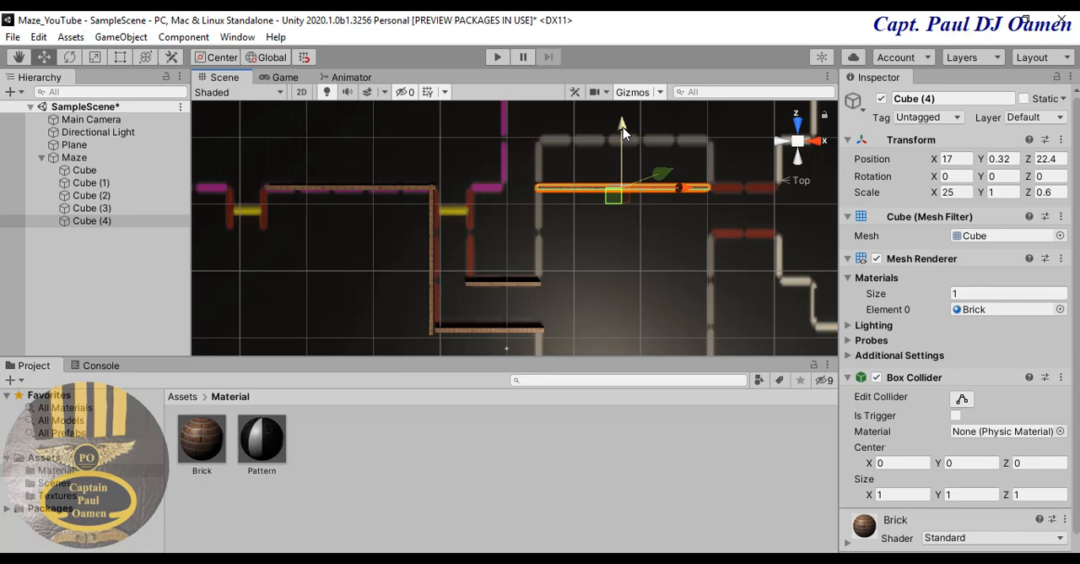
pyautogui.moveTo(622, 128); pyautogui.dragTo(630, 84)
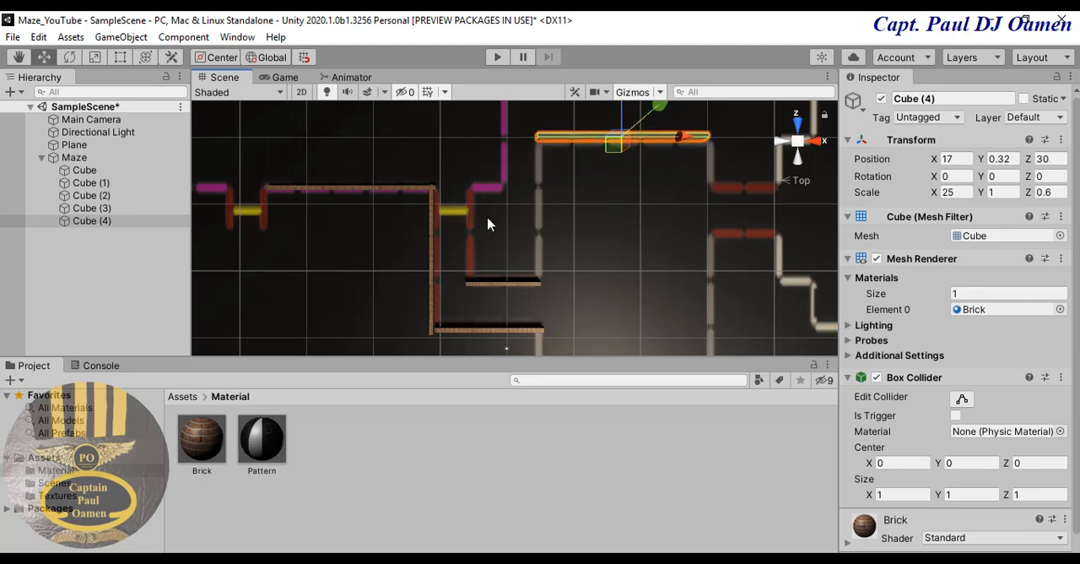
pyautogui.click(619, 183)
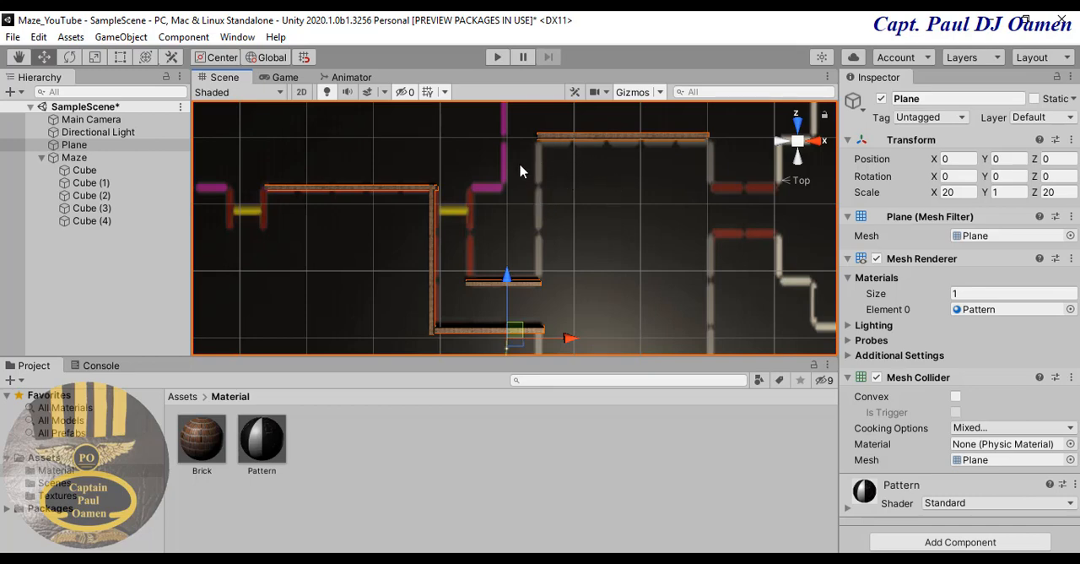
# - Set the Z scale of all five brick walls in the Maze group to 0.8 and deselect them
pyautogui.click(105, 171)
pyautogui.keyDown('shift'); pyautogui.click(110, 222); pyautogui.keyUp('shift')
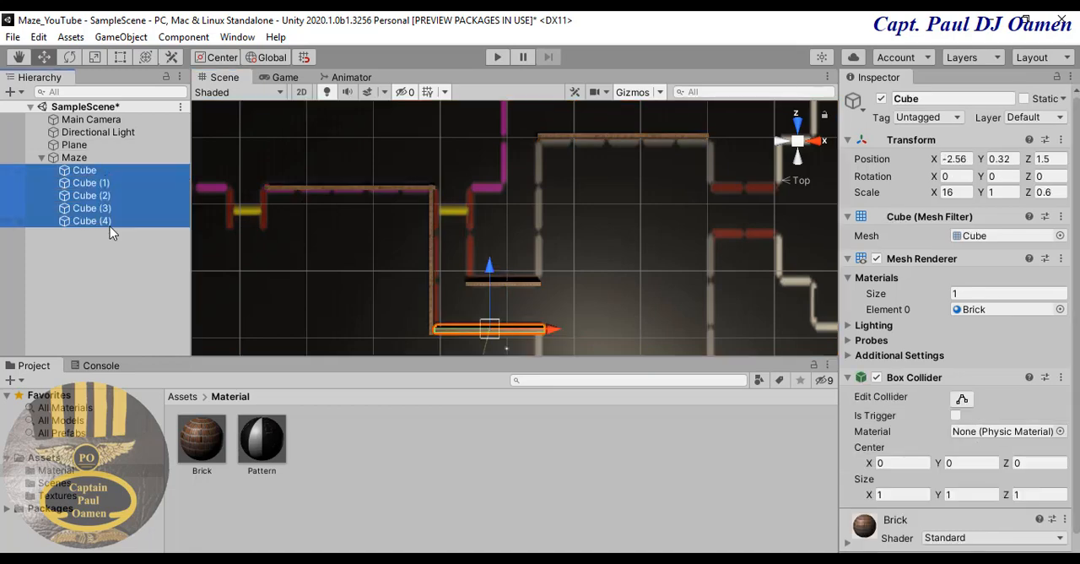
pyautogui.click(1045, 193)
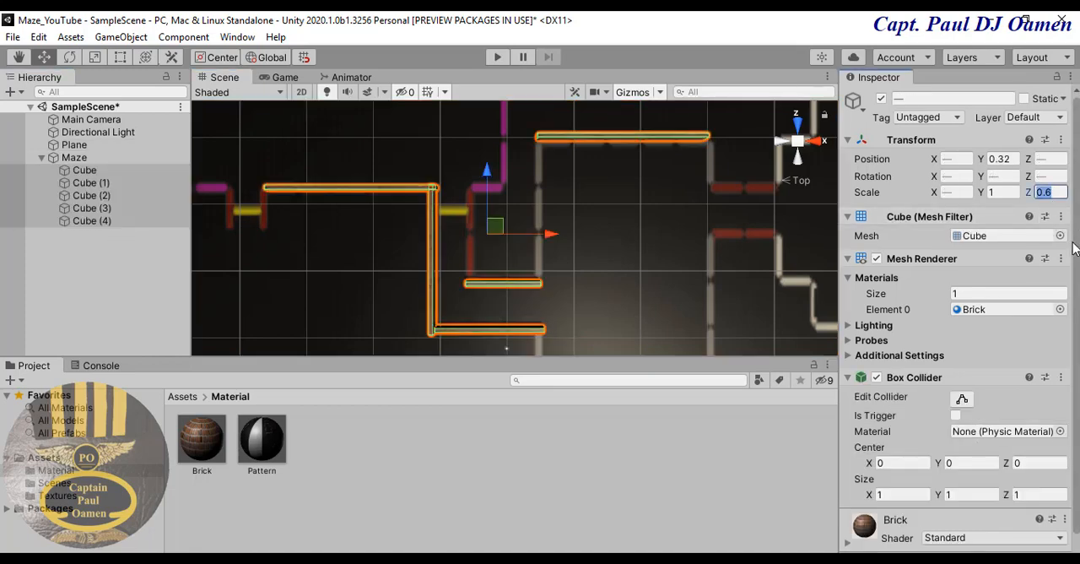
pyautogui.write('0')
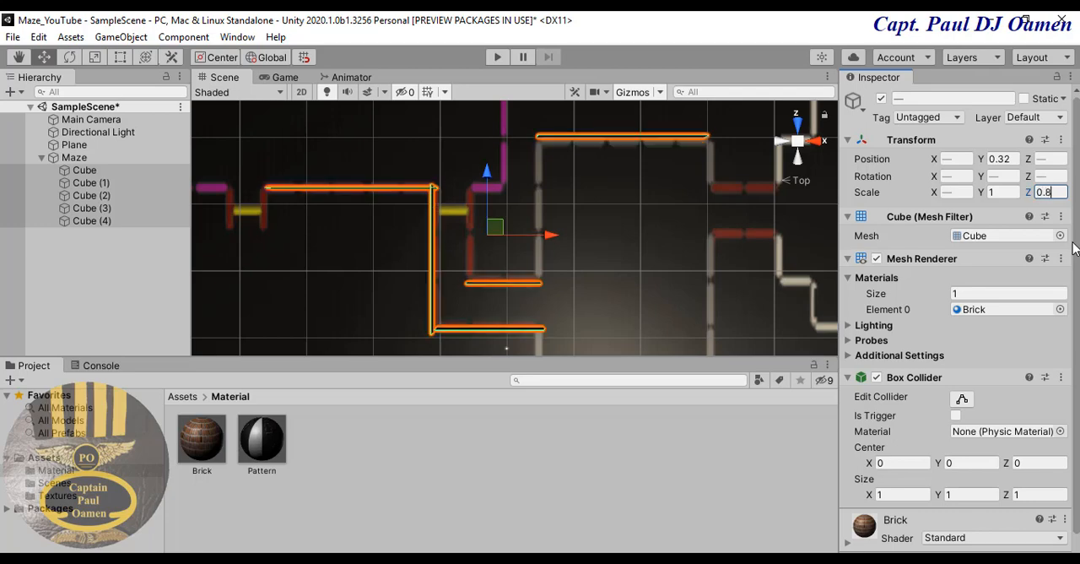
pyautogui.write('.8')
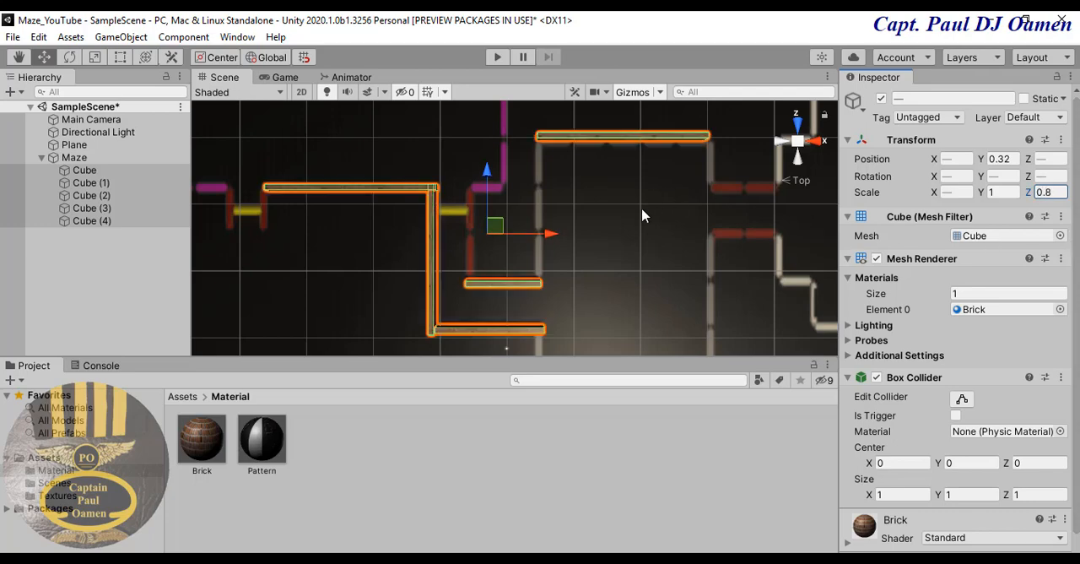
pyautogui.click(625, 229)
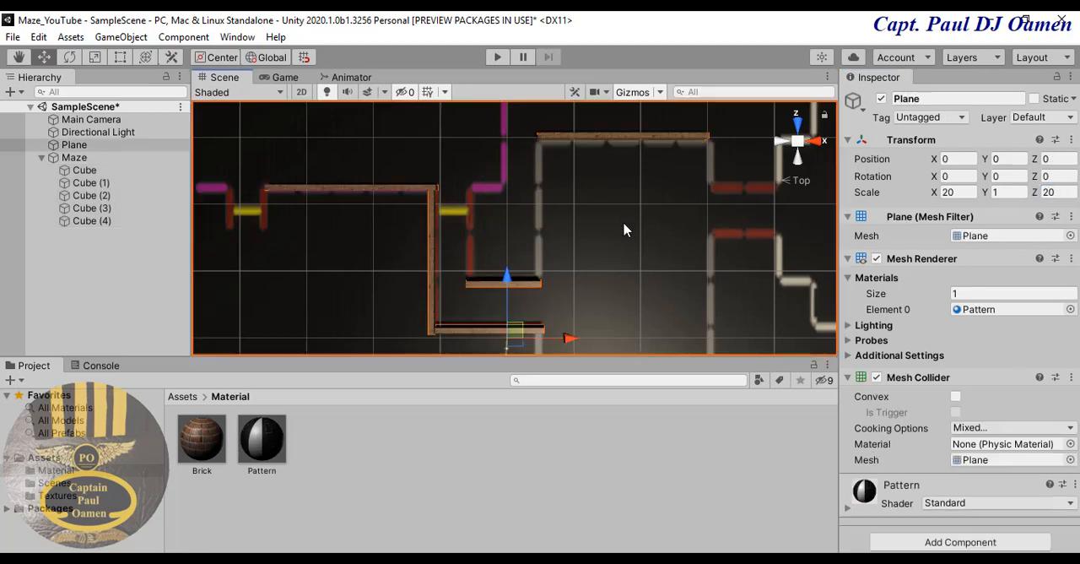
# - Nudge the upper horizontal wall to about Z 29.5 and the long vertical wall to about X -10.2
pyautogui.click(629, 137)
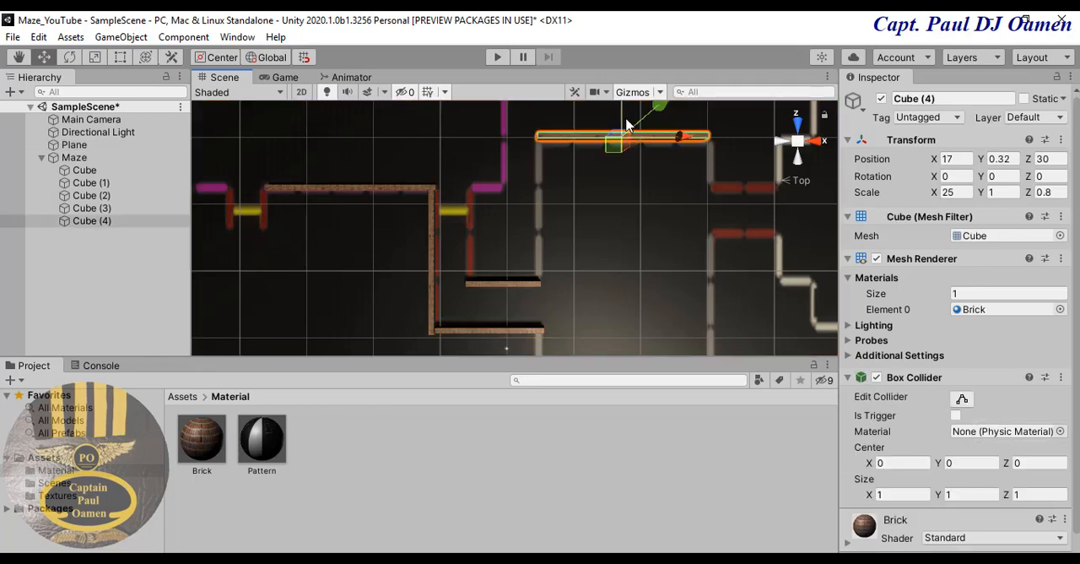
pyautogui.moveTo(625, 126); pyautogui.dragTo(622, 133)
pyautogui.click(662, 233)
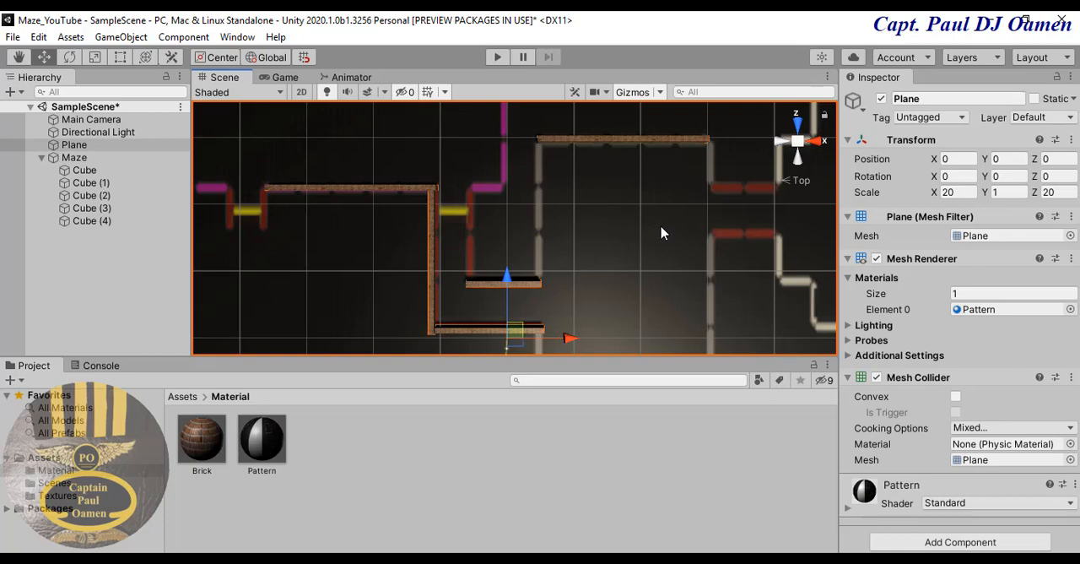
pyautogui.click(634, 143)
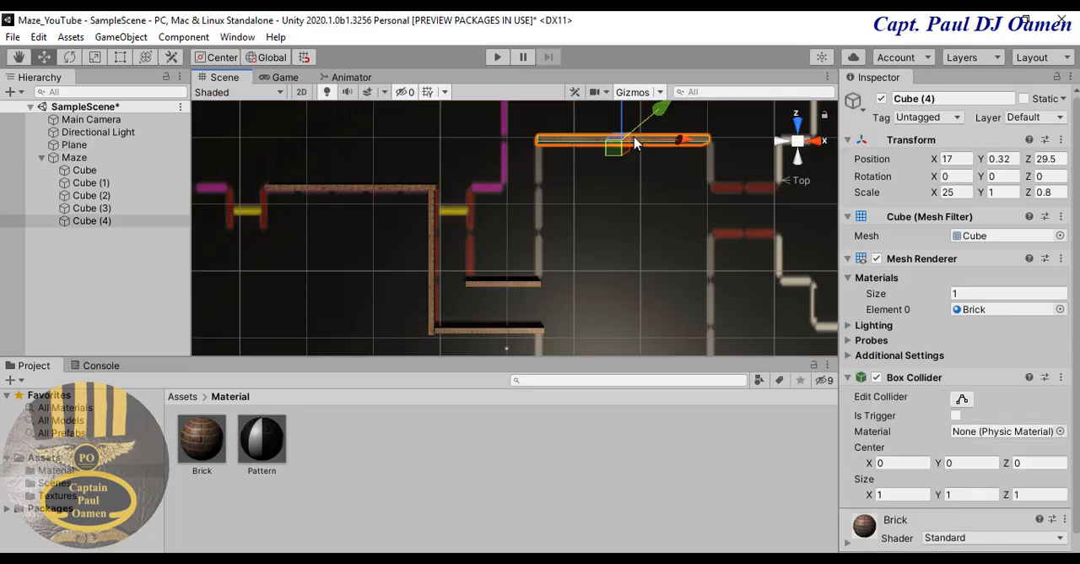
pyautogui.click(639, 295)
pyautogui.click(433, 295)
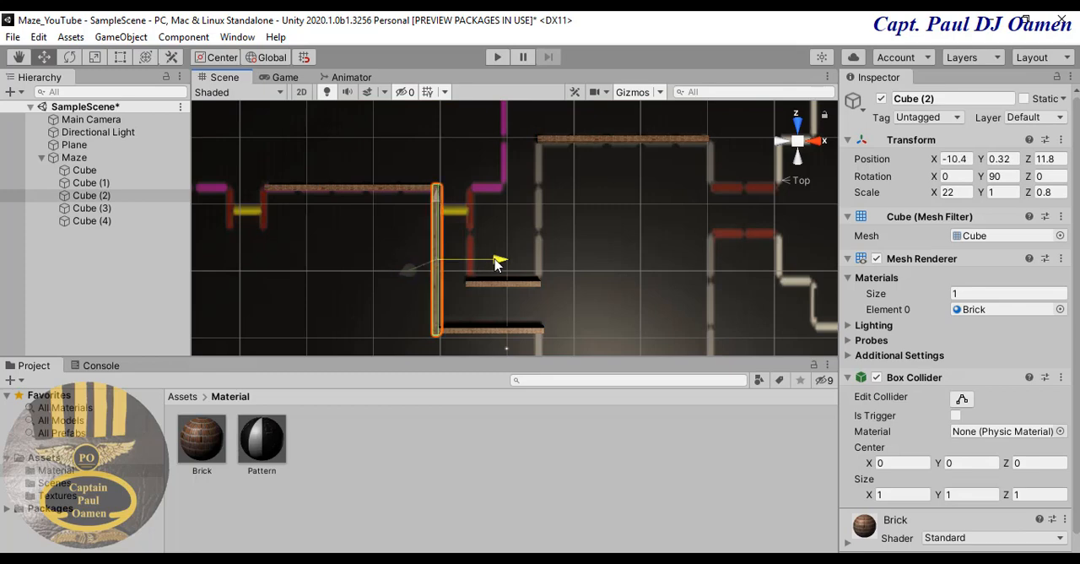
pyautogui.click(611, 275)
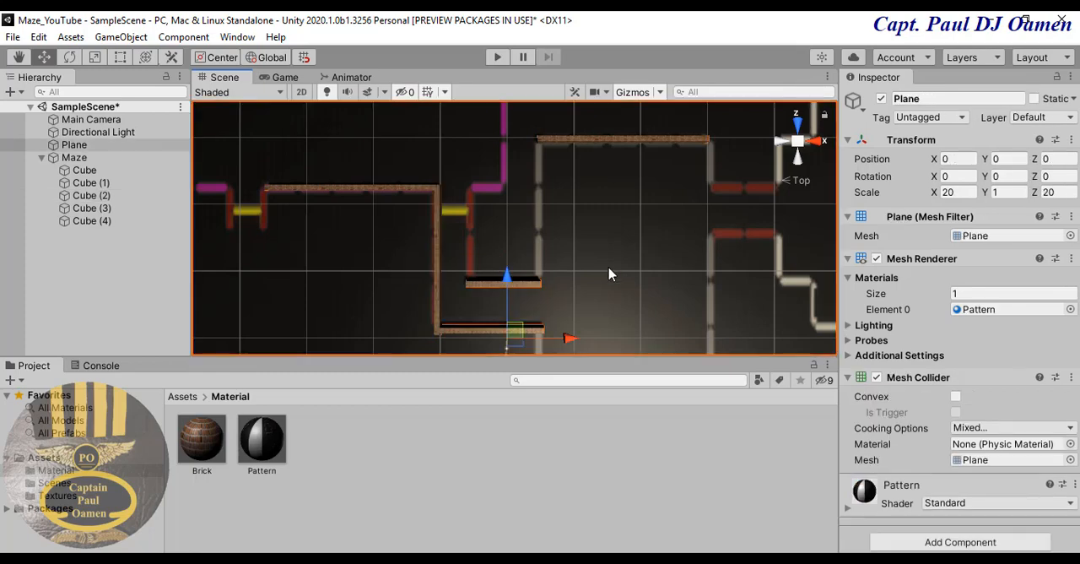
# - Fine-tune the upper horizontal wall's position to about Z 29.3 over the grey line
pyautogui.click(639, 140)
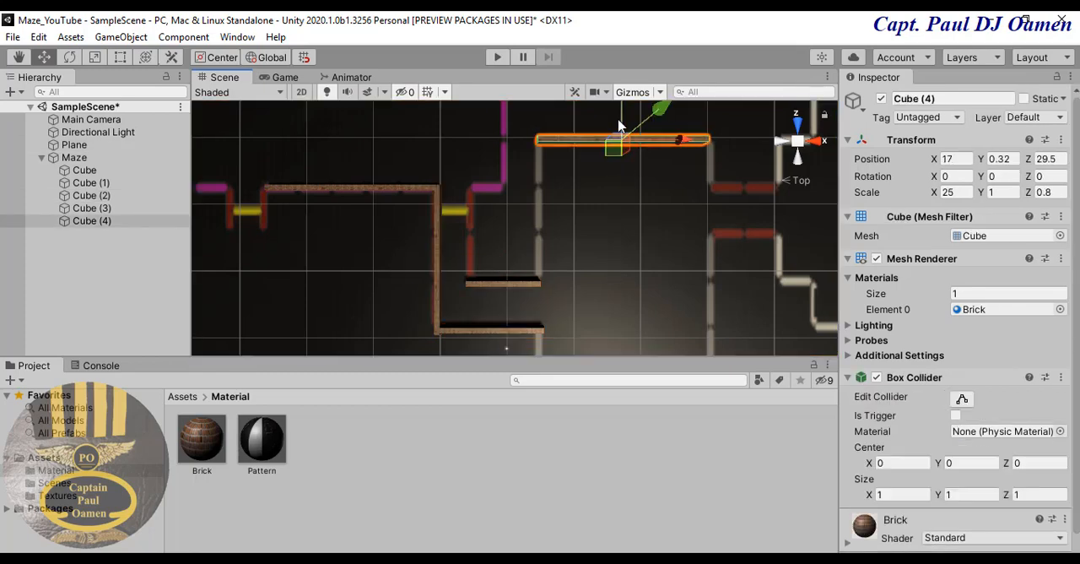
pyautogui.moveTo(622, 119); pyautogui.dragTo(623, 121)
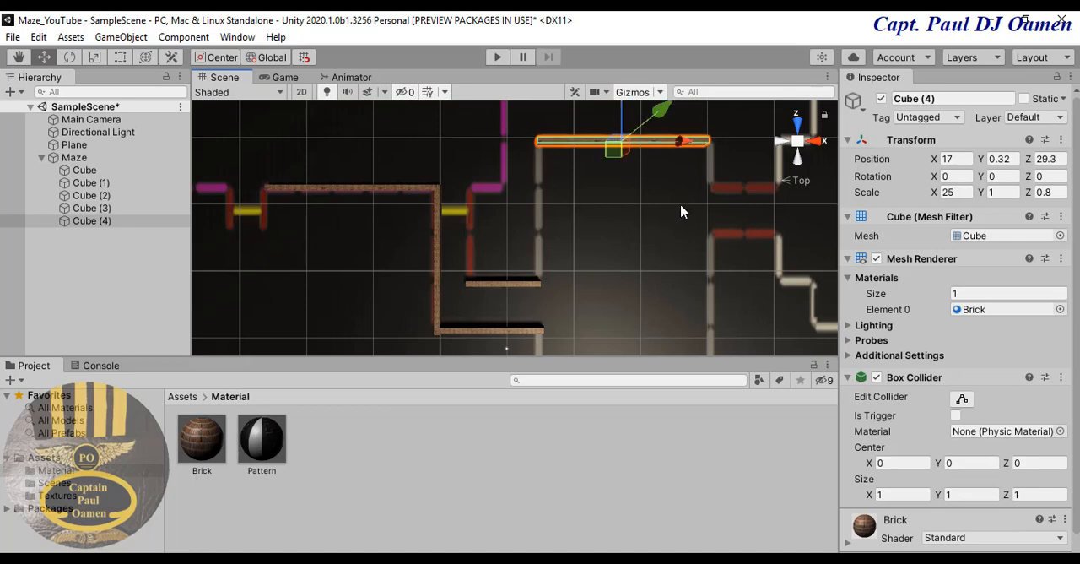
pyautogui.click(680, 213)
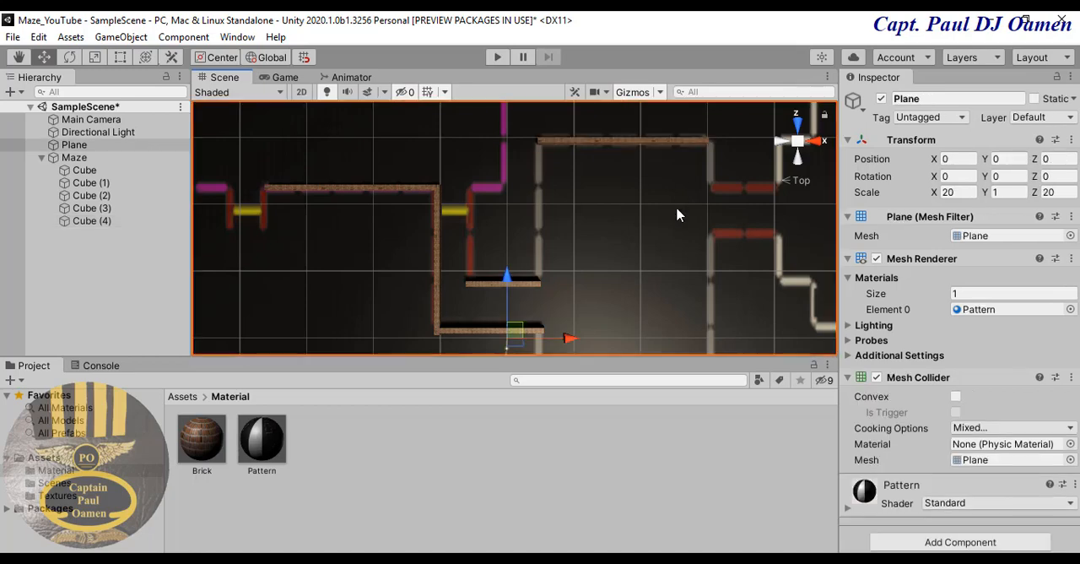
# - Set the Z scale of all five brick walls in the Maze group to 1
pyautogui.click(643, 148)
pyautogui.keyDown('shift'); pyautogui.click(86, 170); pyautogui.keyUp('shift')
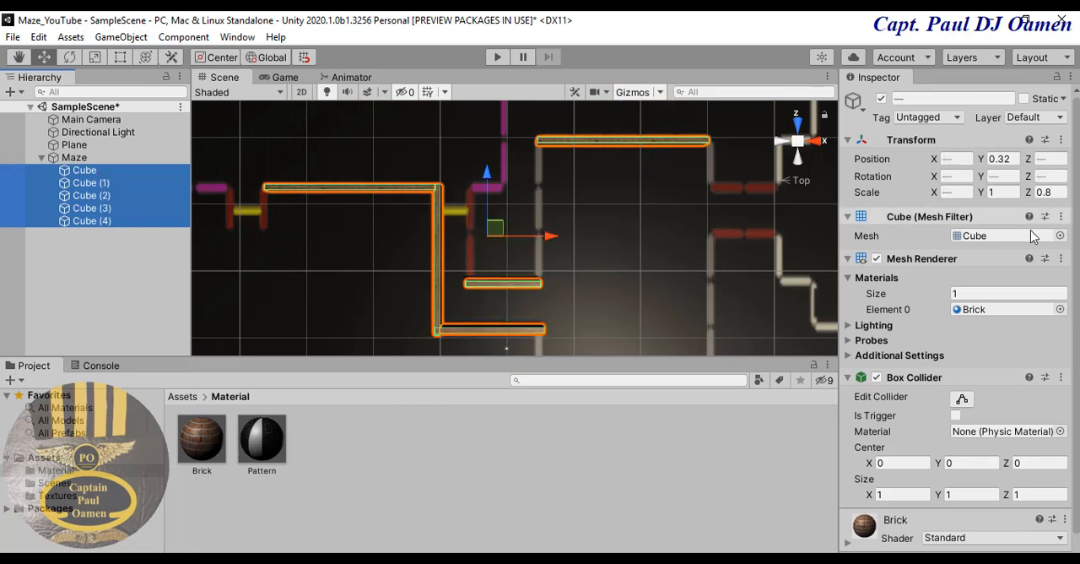
pyautogui.click(1060, 192)
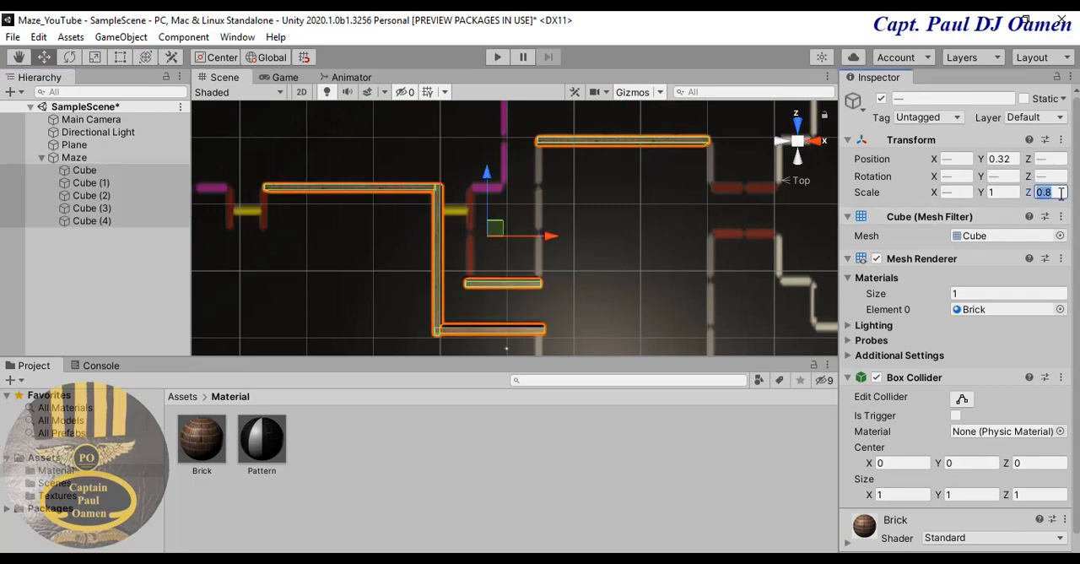
pyautogui.write('1')
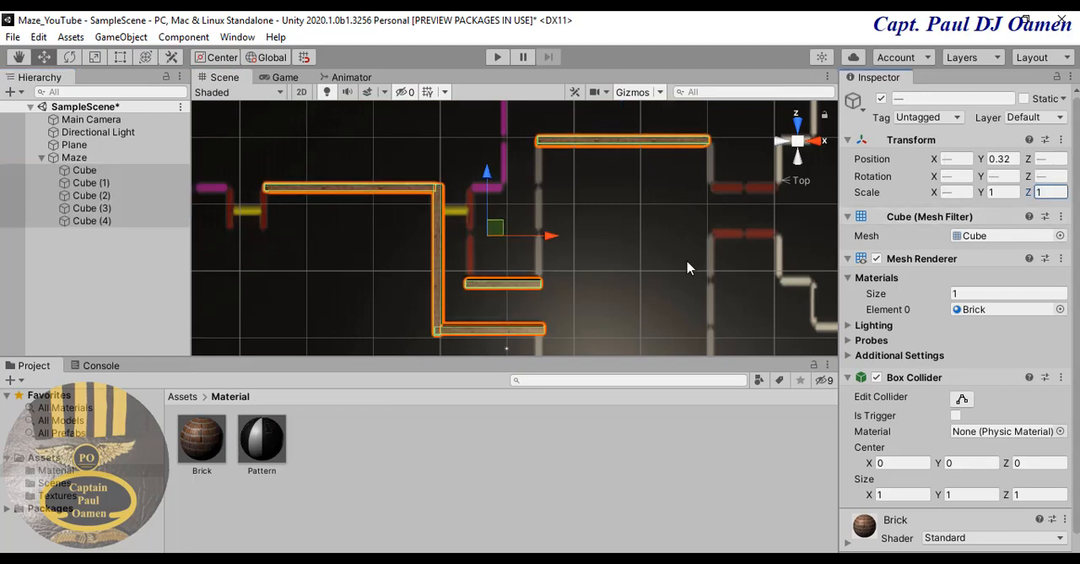
pyautogui.click(704, 312)
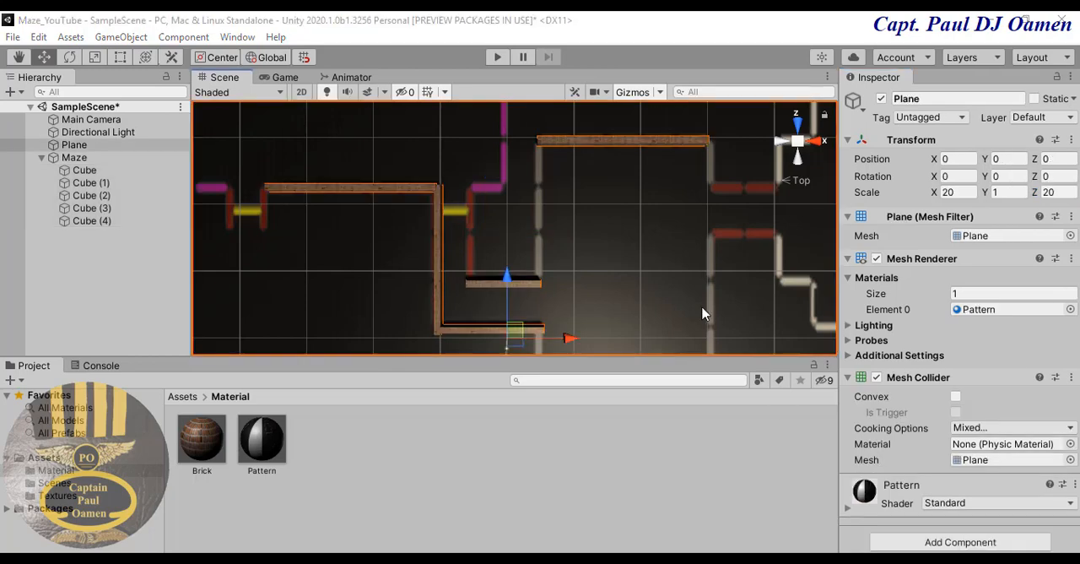
# - Raise all five brick walls in the Maze group by setting their Y scale to 5
pyautogui.click(1005, 193)
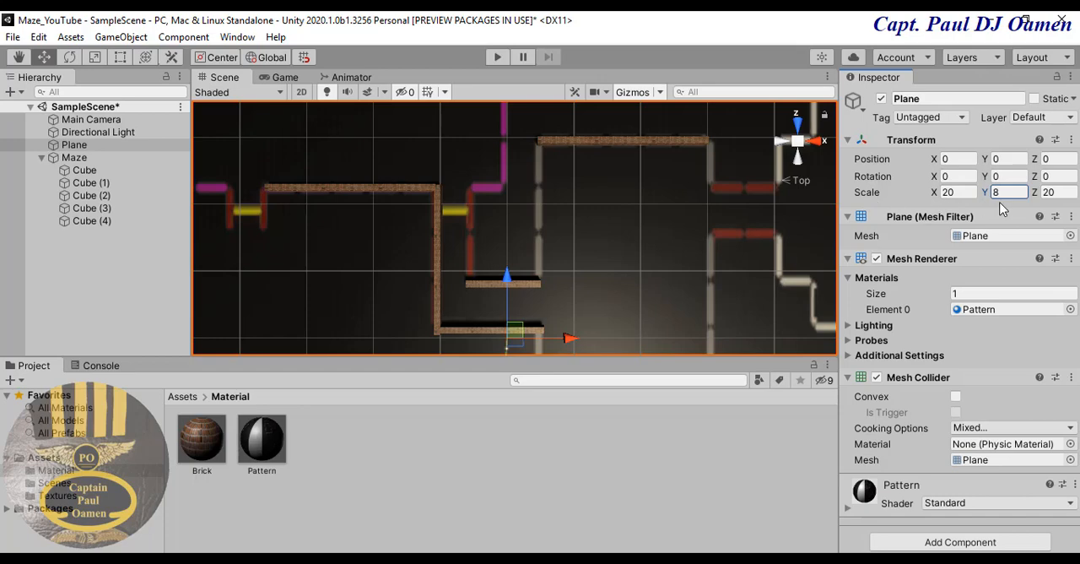
pyautogui.click(82, 169)
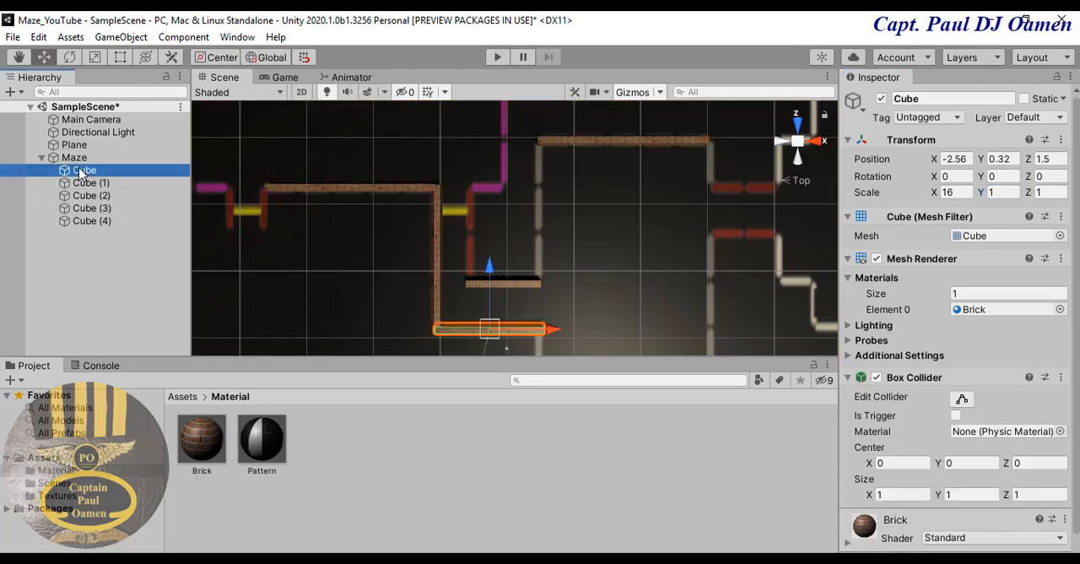
pyautogui.keyDown('shift'); pyautogui.click(85, 221); pyautogui.keyUp('shift')
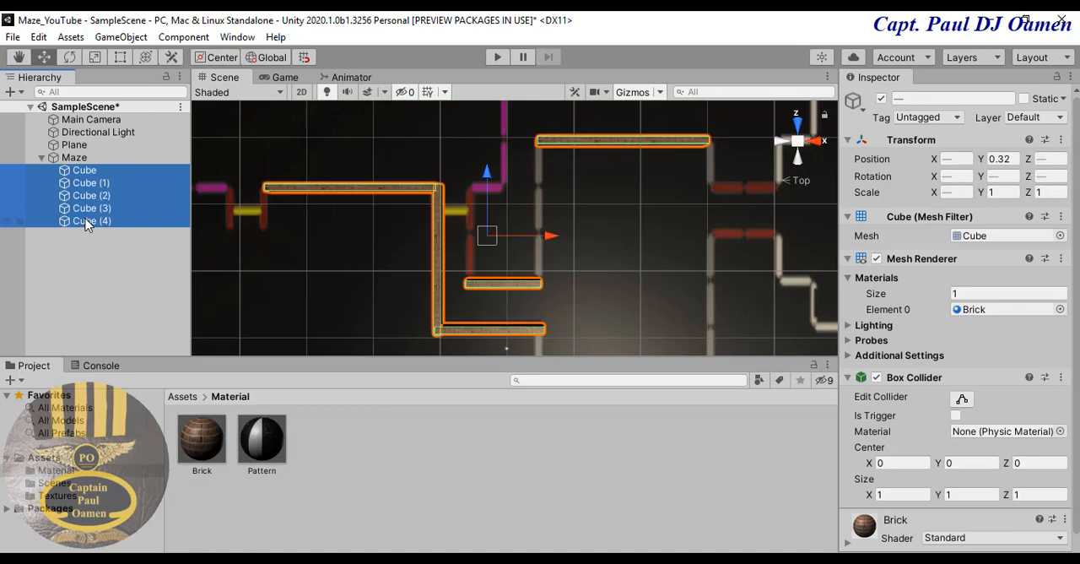
pyautogui.click(998, 192)
pyautogui.write('8')
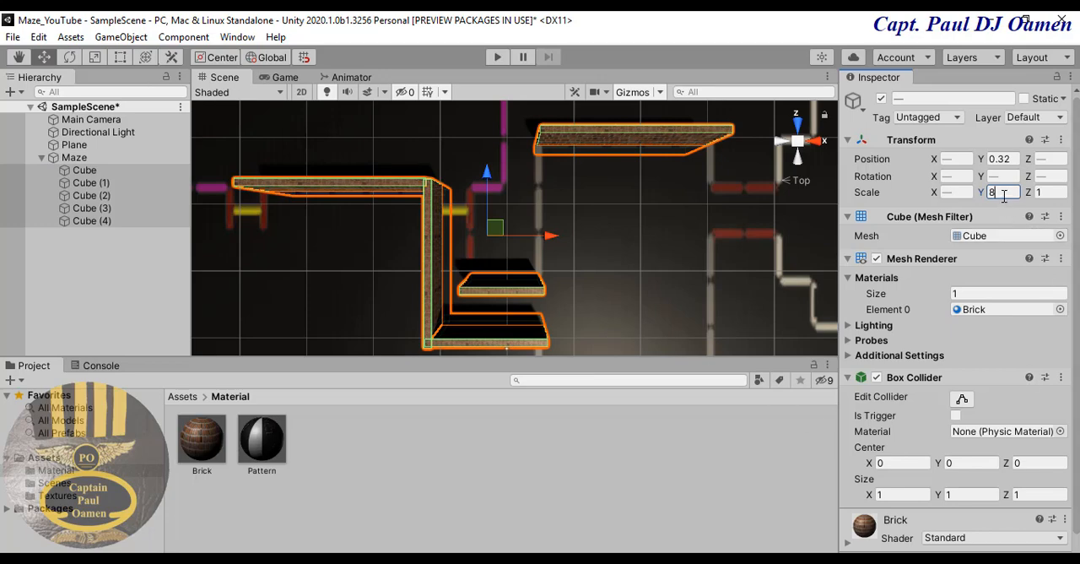
pyautogui.write('5')
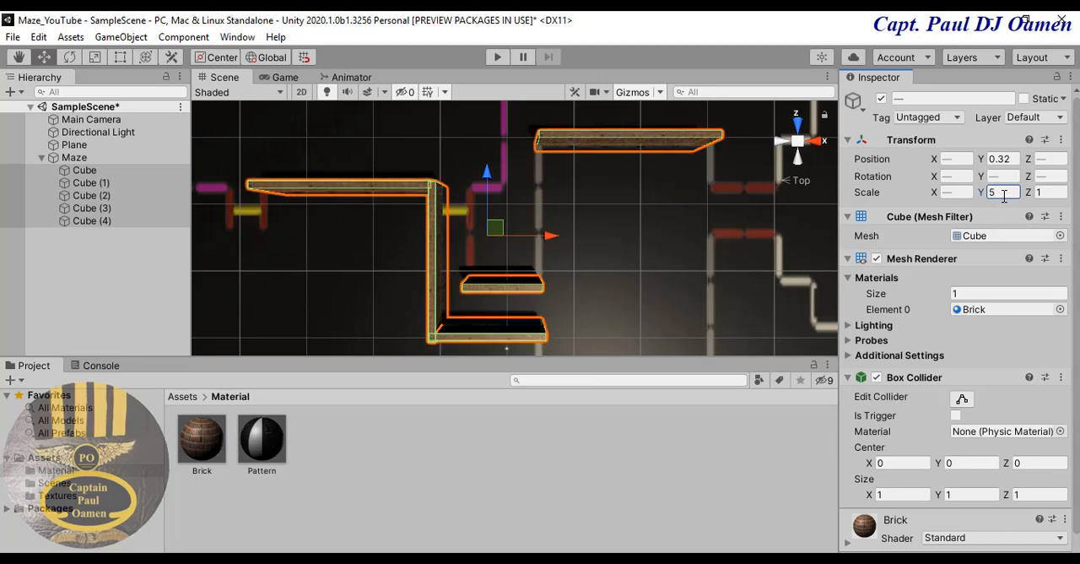
pyautogui.click(620, 220)
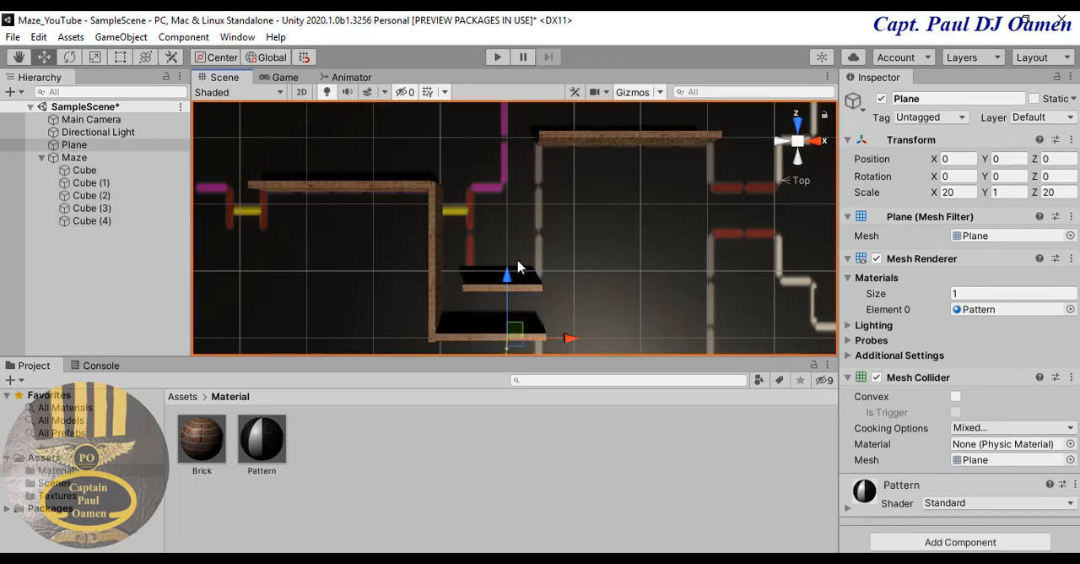
# - Duplicate the long vertical wall and move the copy over the vertical grey line at about X 5.5 and Z 18.8
pyautogui.click(434, 258)
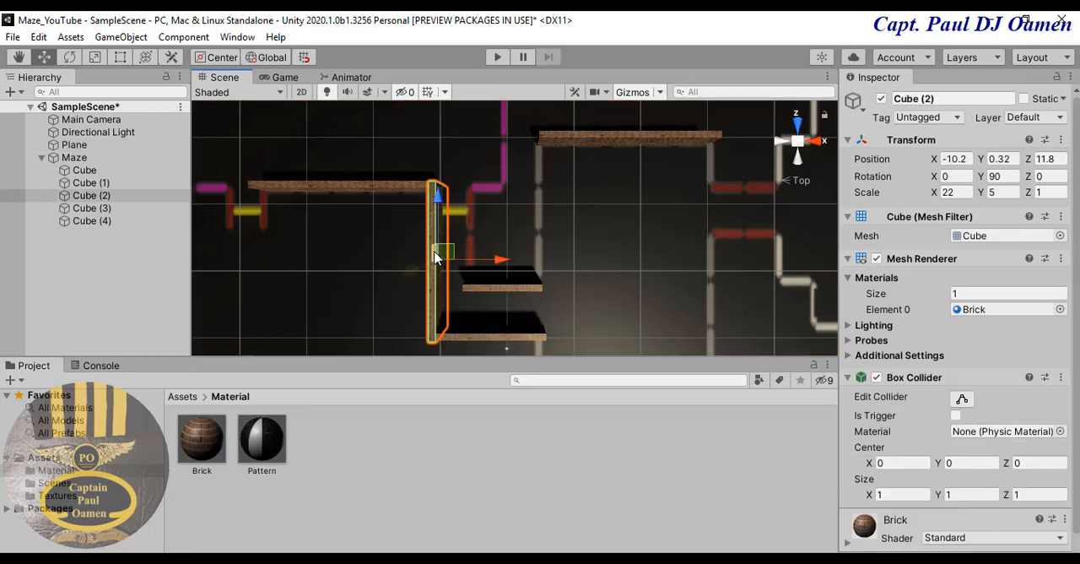
pyautogui.hotkey('ctrl', 'd')
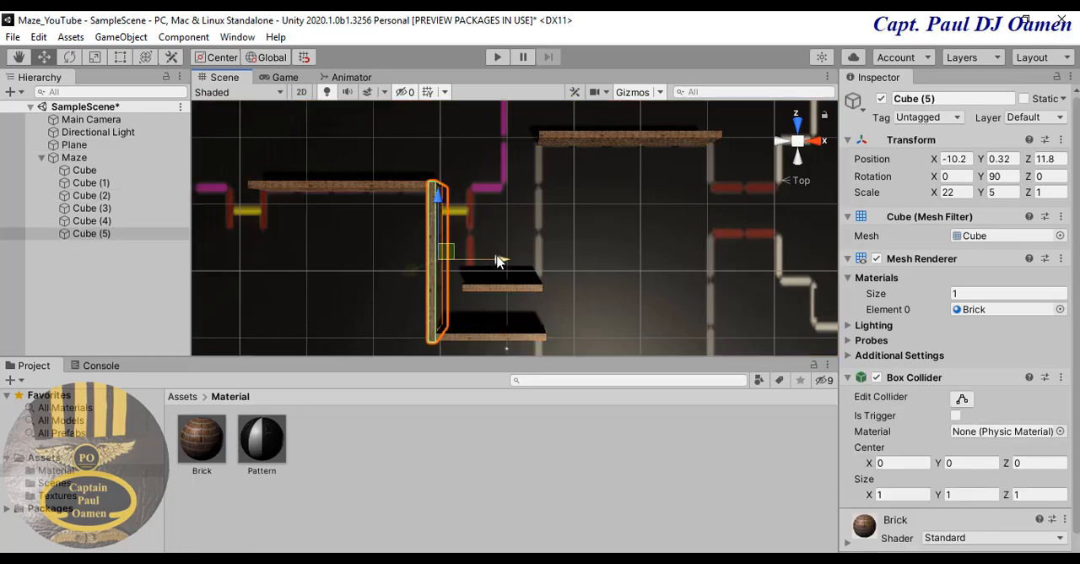
pyautogui.moveTo(497, 260); pyautogui.dragTo(604, 256)
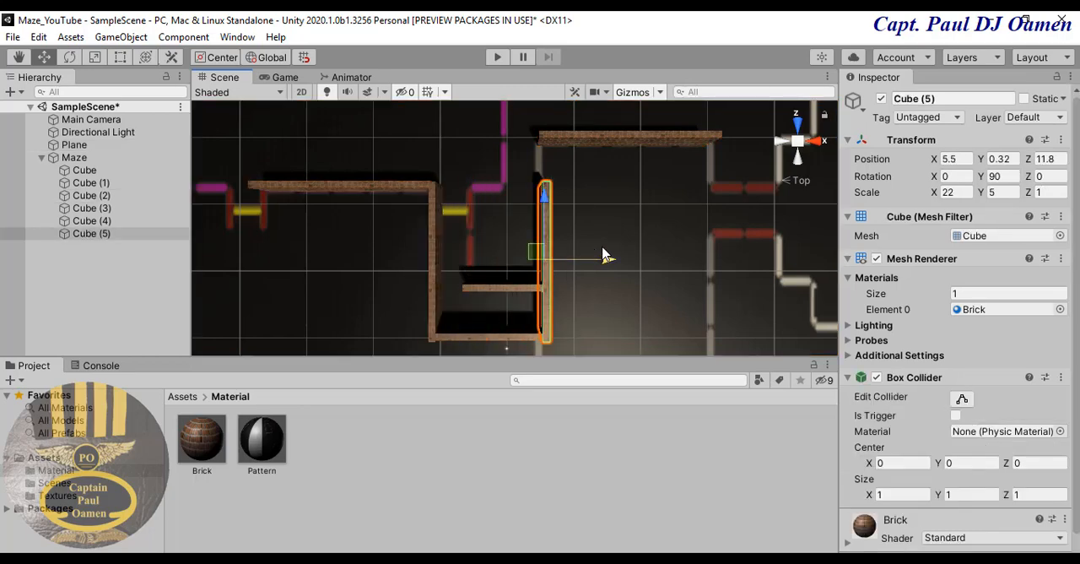
pyautogui.moveTo(547, 207); pyautogui.dragTo(557, 154)
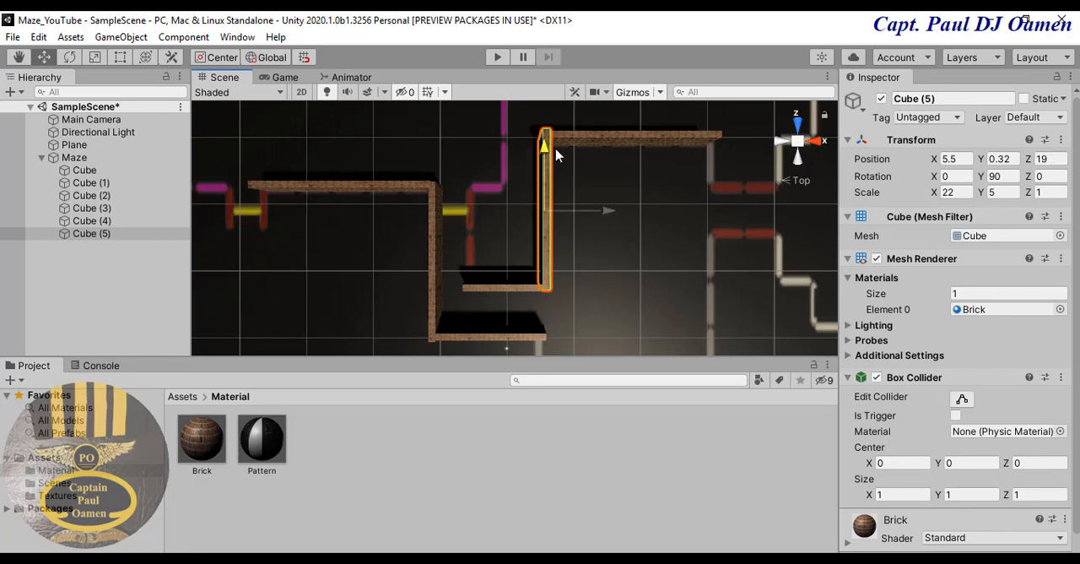
pyautogui.click(675, 246)
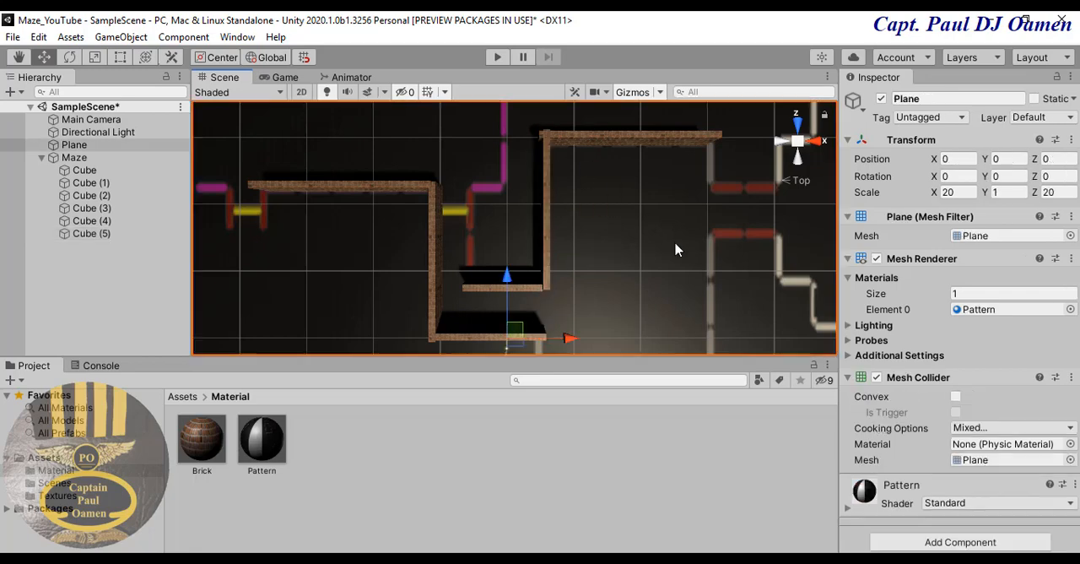
pyautogui.click(545, 258)
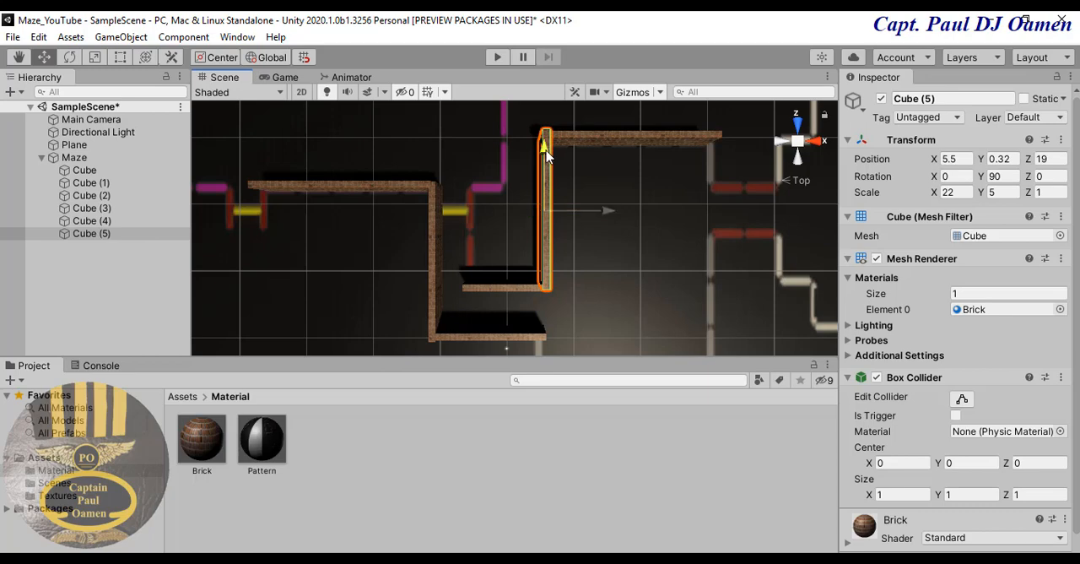
pyautogui.click(620, 238)
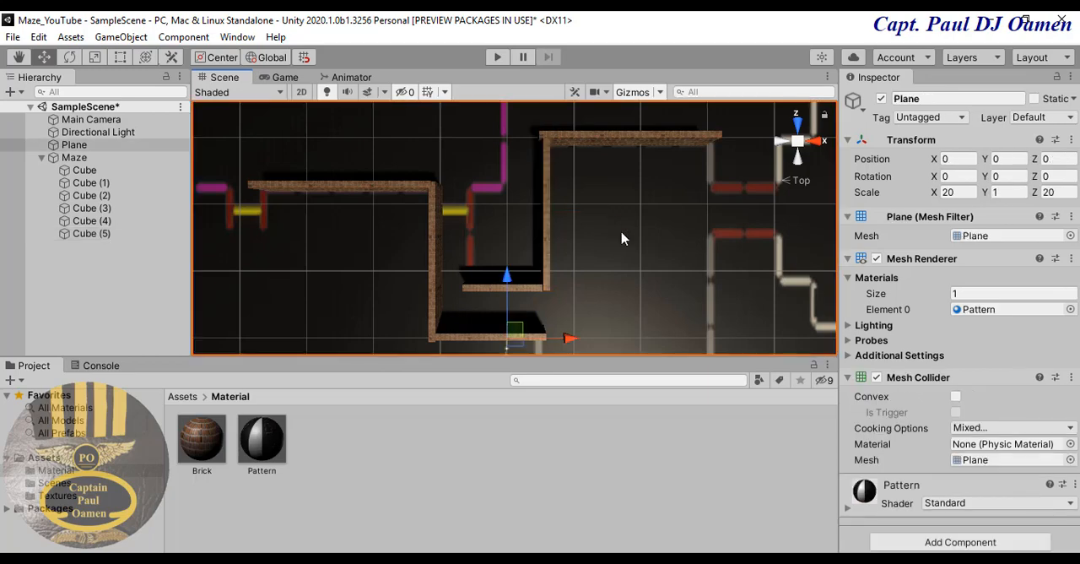
pyautogui.click(545, 243)
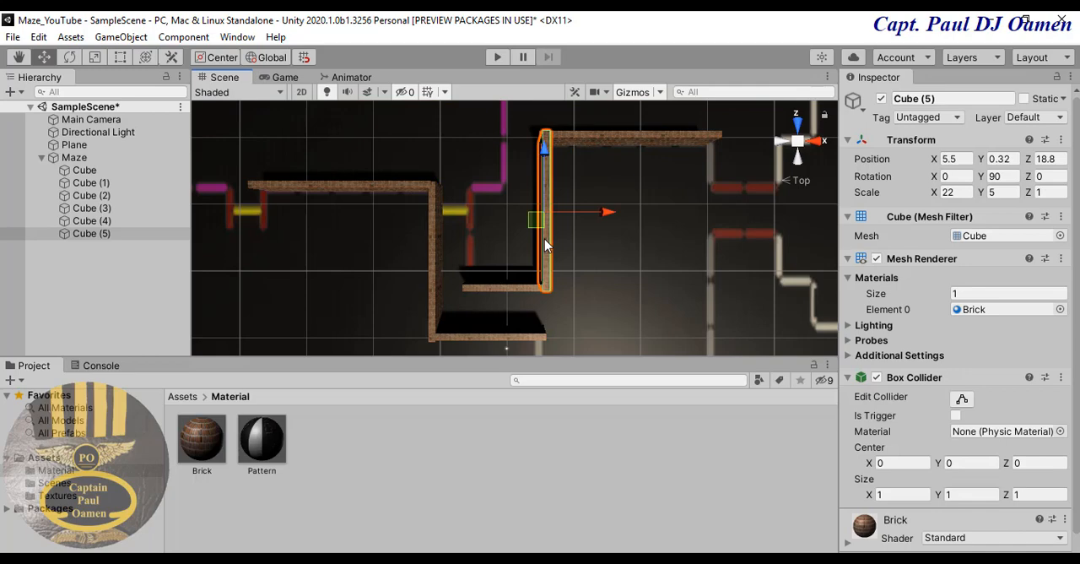
# - Duplicate the lowest horizontal wall and fit the copy over the vertical red line at Y rotation 90, about X -5.5 and Z 15.2
pyautogui.click(493, 337)
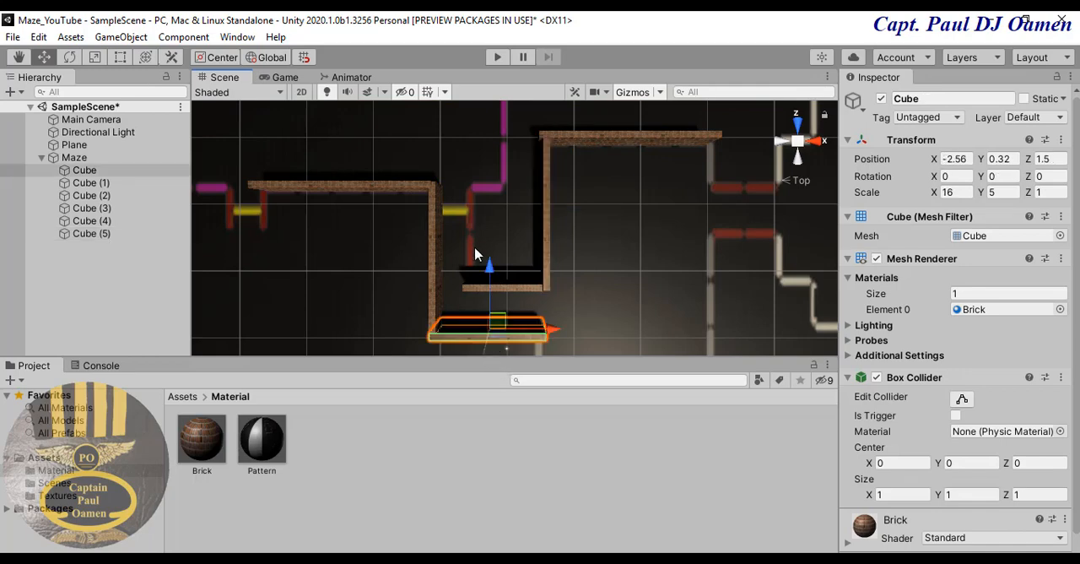
pyautogui.hotkey('ctrl', 'd')
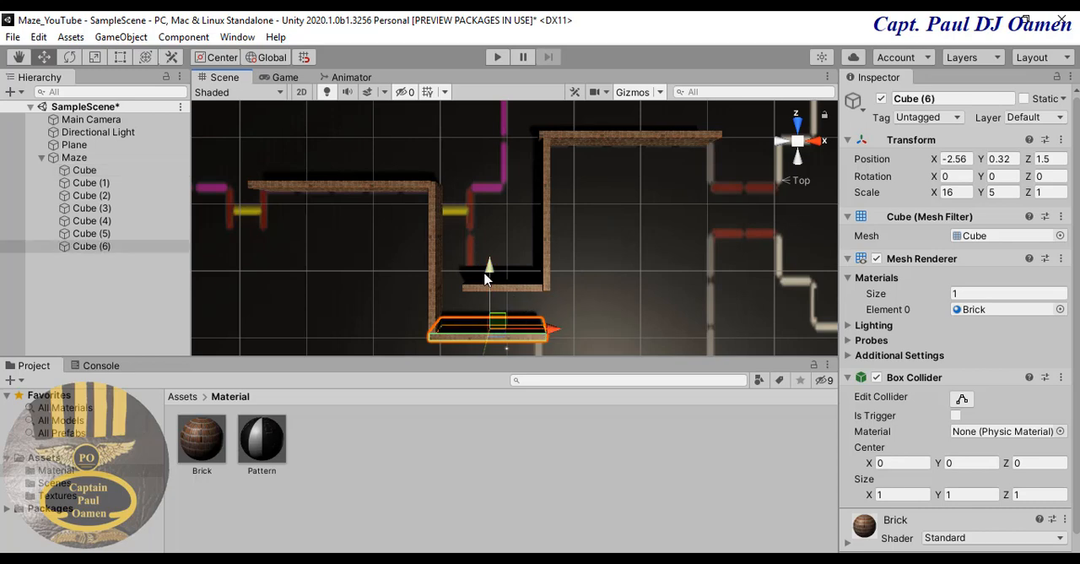
pyautogui.moveTo(494, 275); pyautogui.dragTo(493, 181)
pyautogui.click(1004, 177)
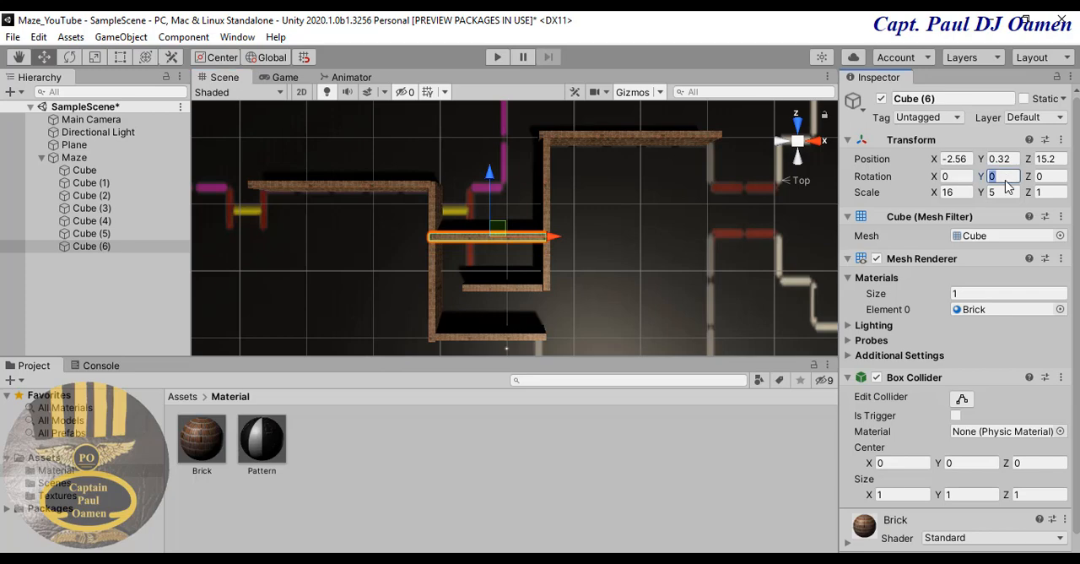
pyautogui.write('90')
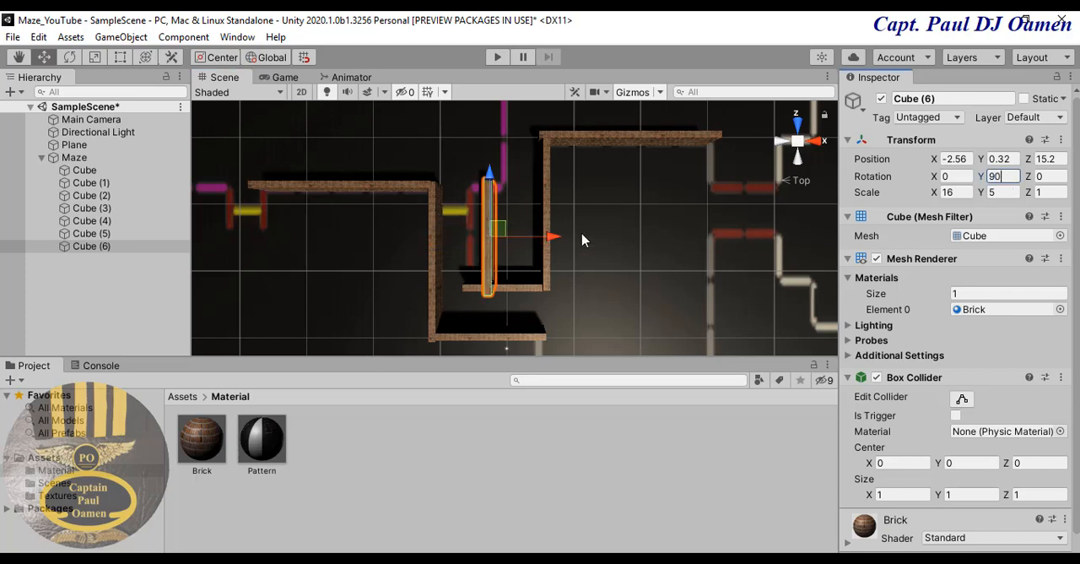
pyautogui.moveTo(553, 237); pyautogui.dragTo(533, 238)
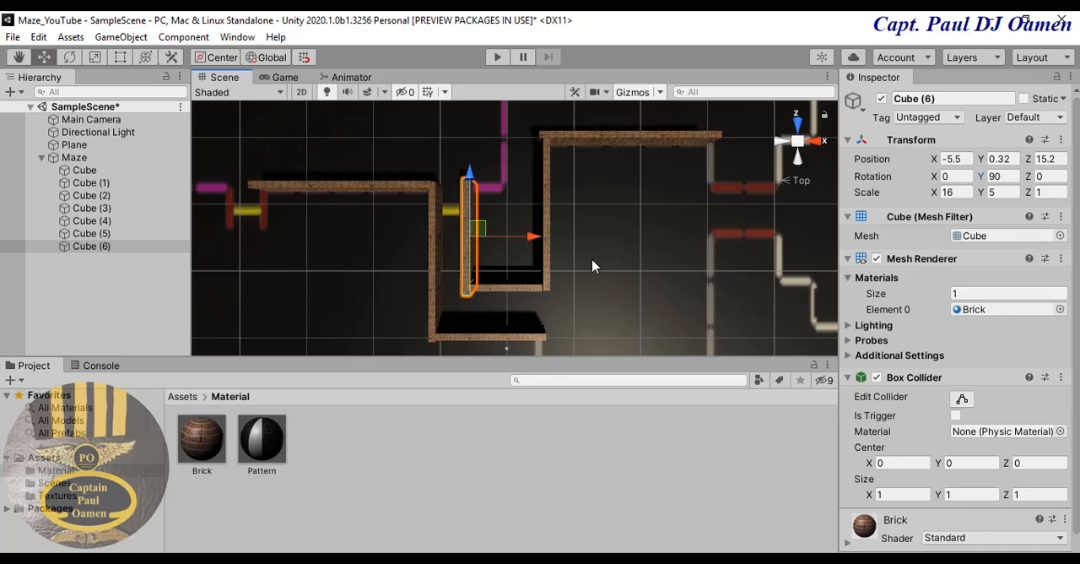
pyautogui.click(446, 239)
# - Duplicate the vertical wall at X 5.5 and move the copy to about X 32.1, beside the far end of the upper horizontal wall
pyautogui.scroll(-5, 442, 238)
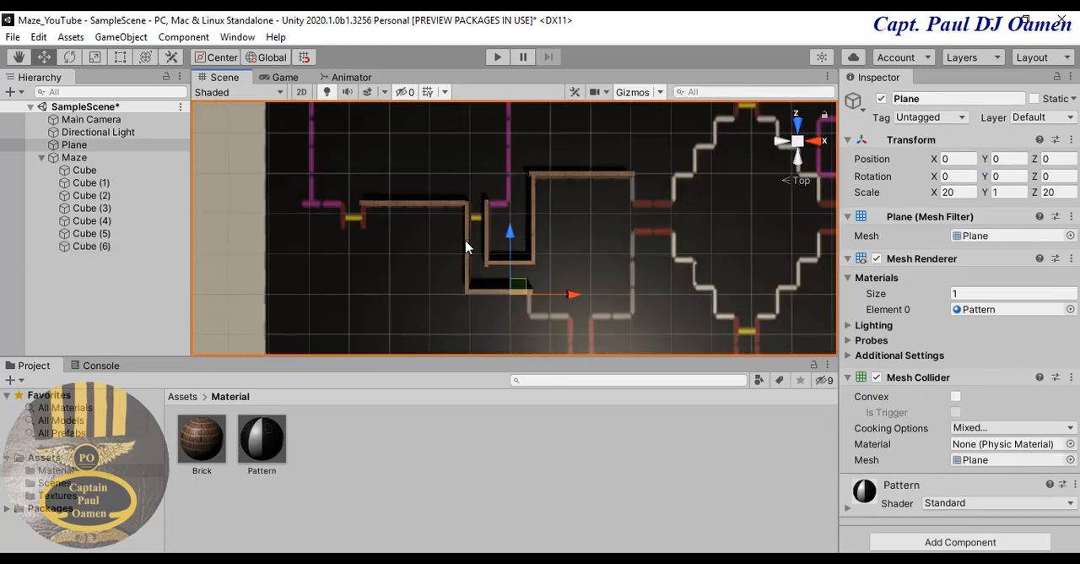
pyautogui.scroll(-1, 466, 247)
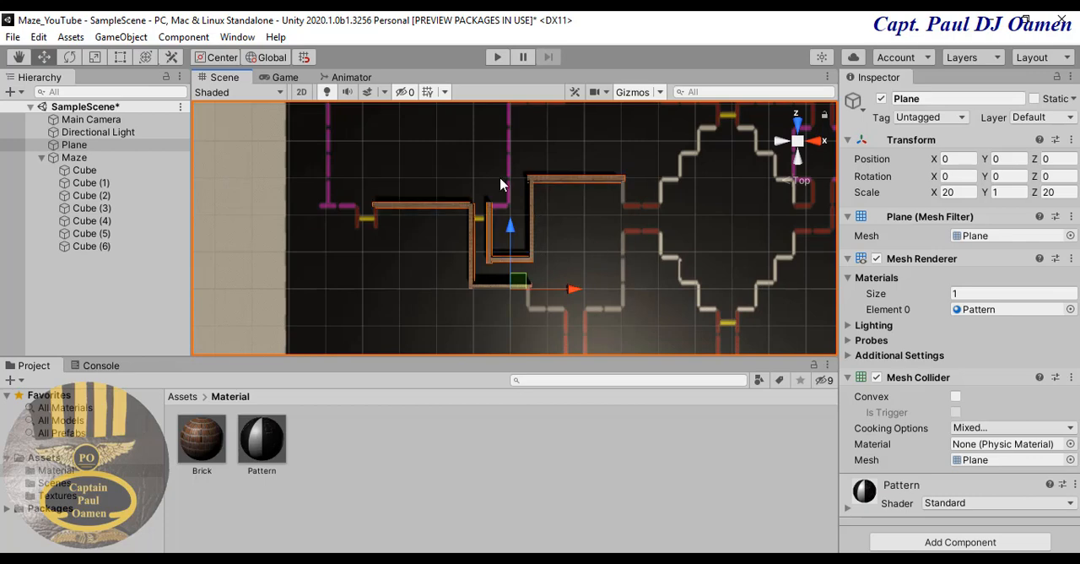
pyautogui.click(531, 223)
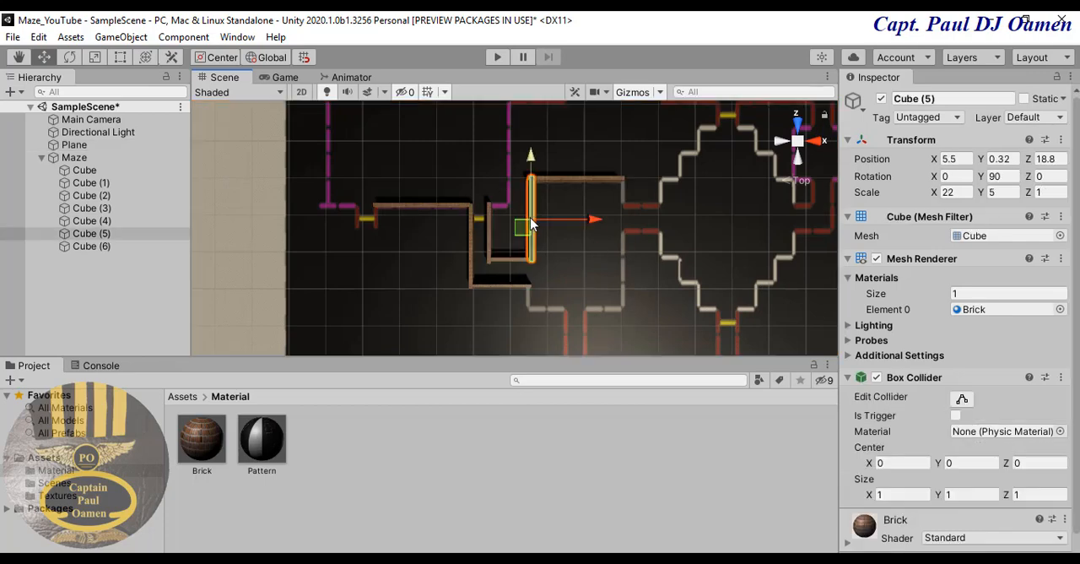
pyautogui.hotkey('ctrl', 'd')
pyautogui.moveTo(597, 220); pyautogui.dragTo(690, 244)
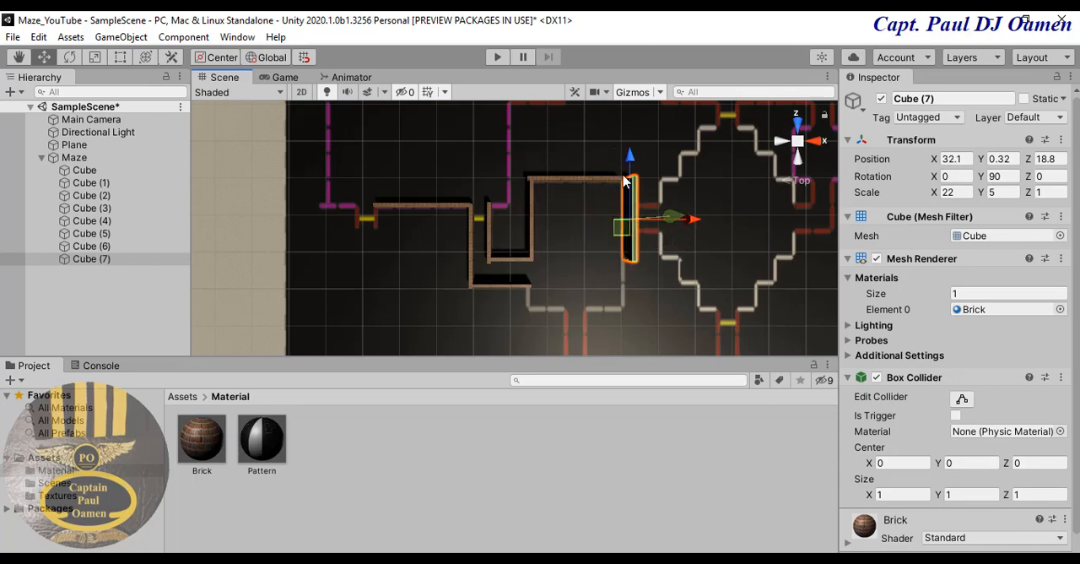
# - Move the newest vertical wall along Z to about 4.9, below the gap between the red lines
pyautogui.moveTo(633, 163); pyautogui.dragTo(638, 217)
pyautogui.click(555, 249)
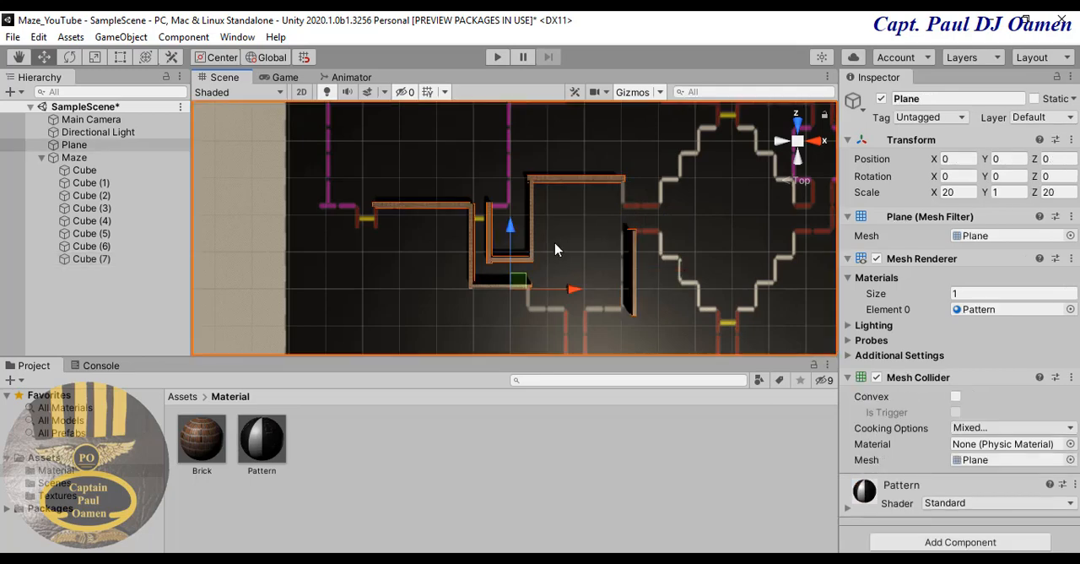
# - Duplicate the vertical wall at X 32.1 and move the copy over the vertical purple line at about X -0.2 and Z 33.3
pyautogui.scroll(-3, 557, 250)
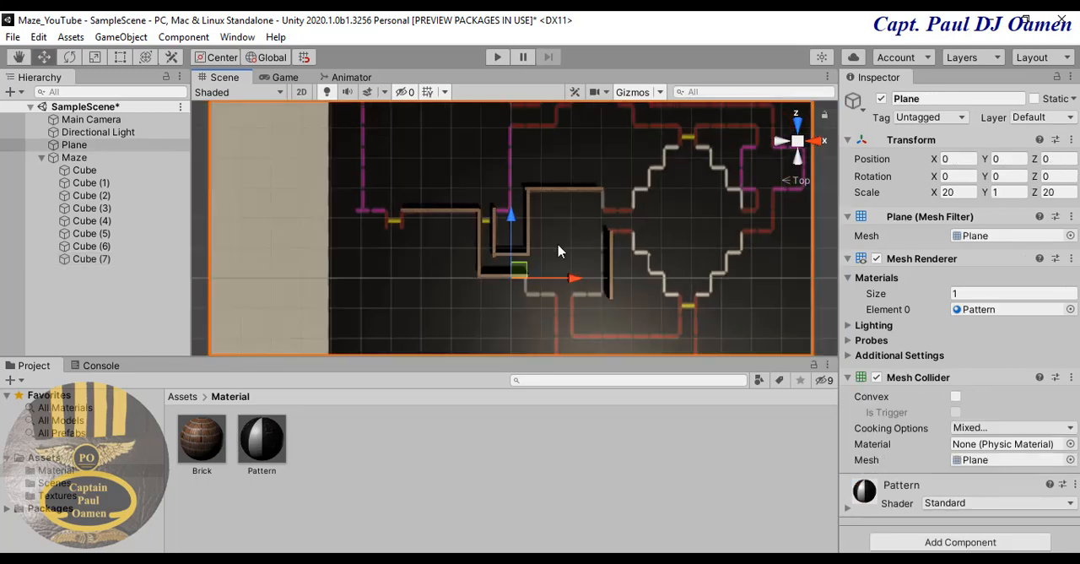
pyautogui.scroll(-2, 557, 250)
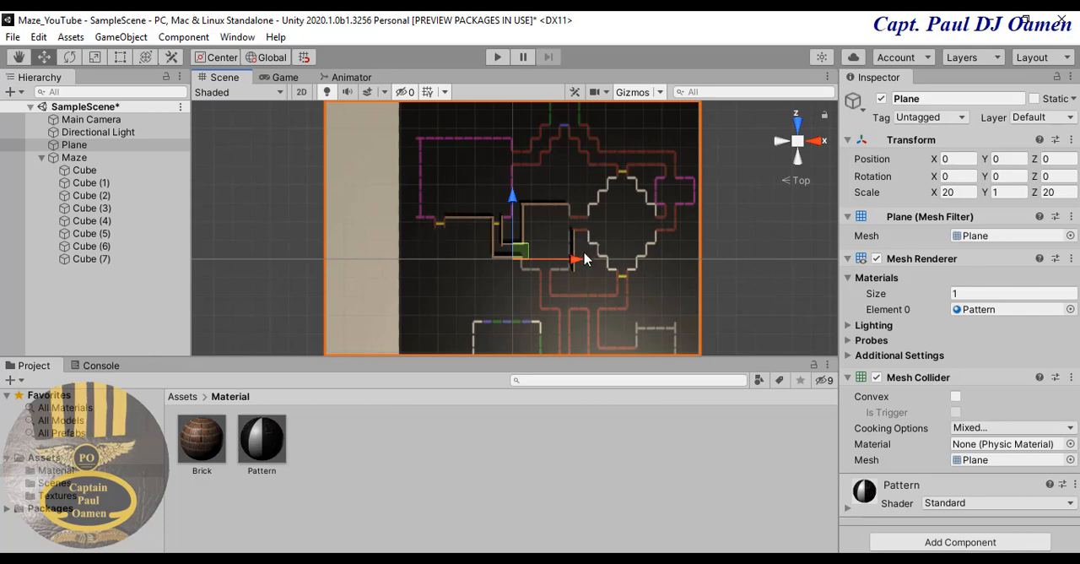
pyautogui.scroll(3, 490, 227)
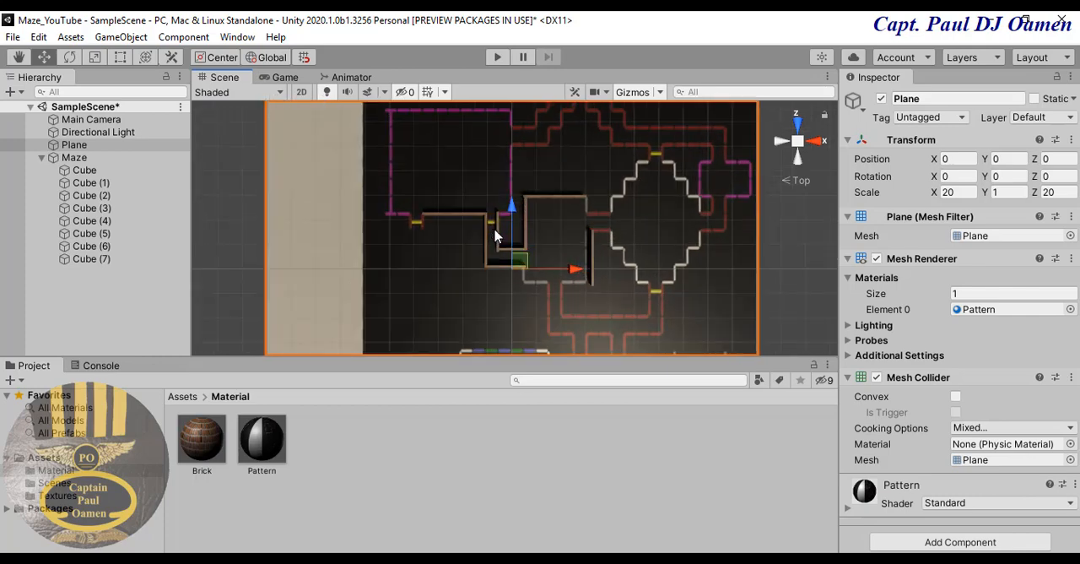
pyautogui.scroll(3, 471, 226)
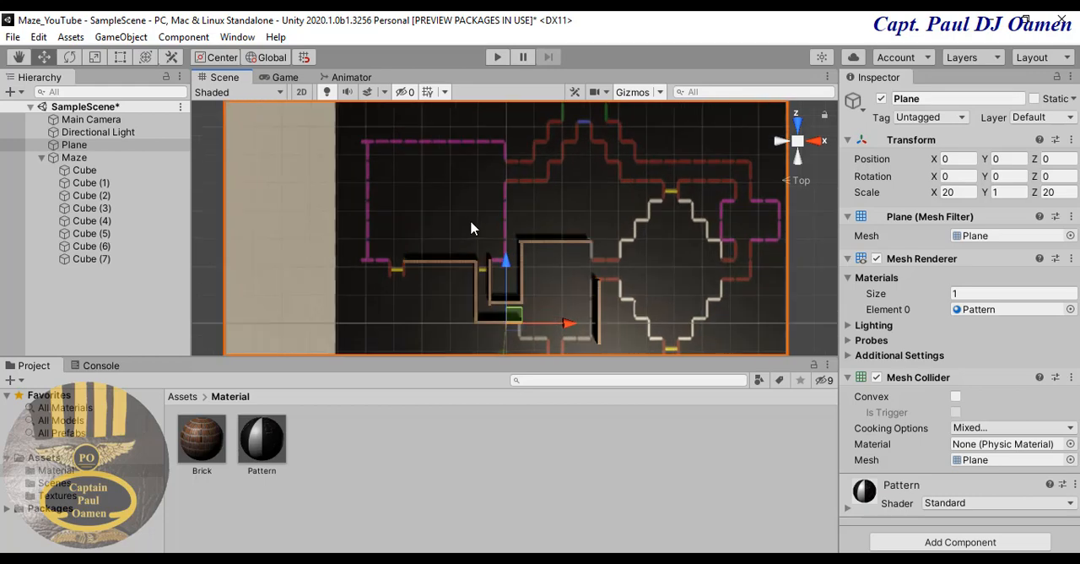
pyautogui.scroll(1, 471, 226)
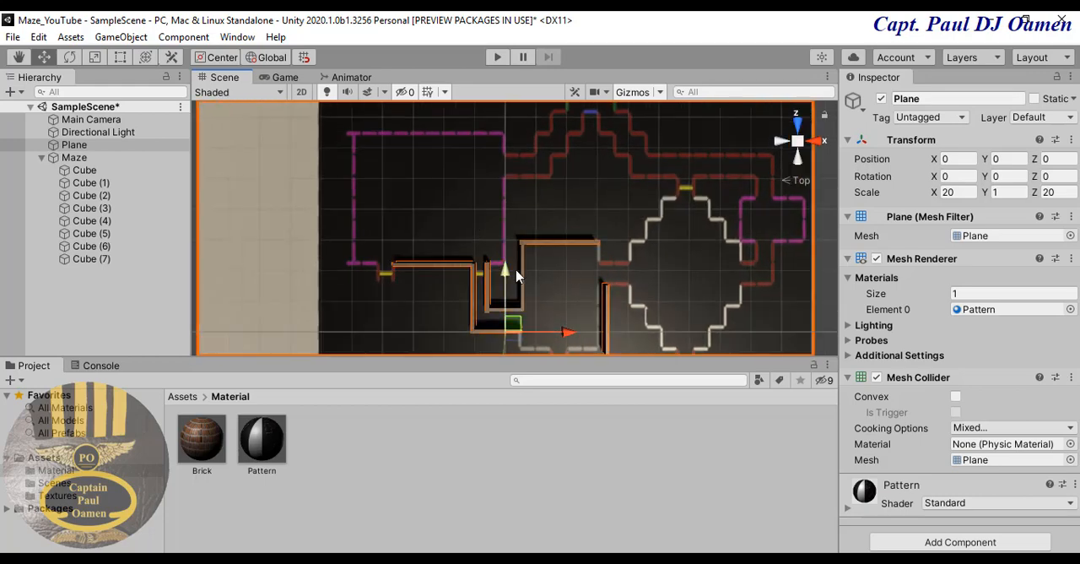
pyautogui.click(605, 311)
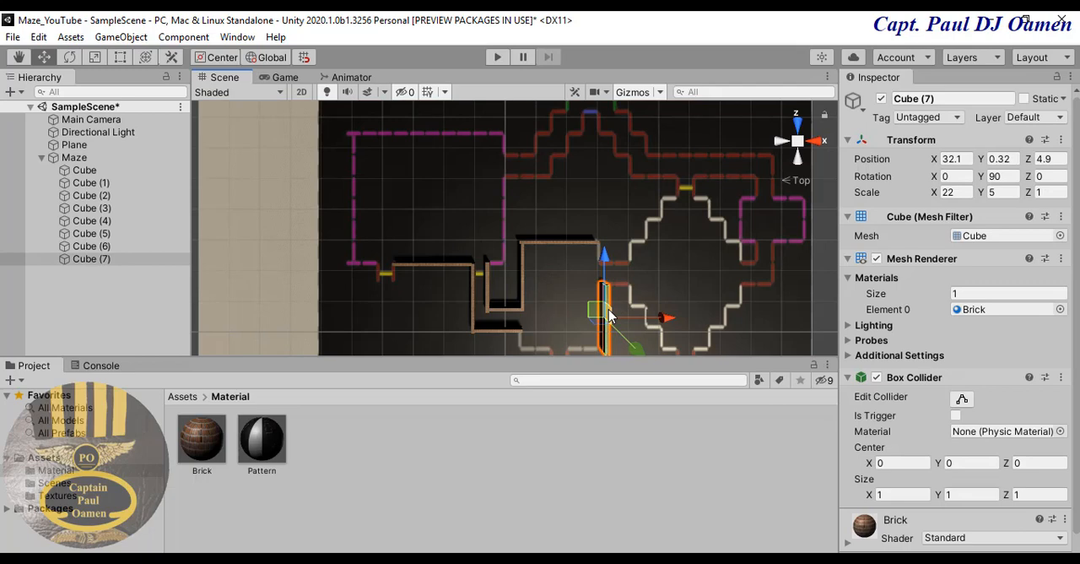
pyautogui.hotkey('ctrl', 'd')
pyautogui.moveTo(606, 266); pyautogui.dragTo(606, 133)
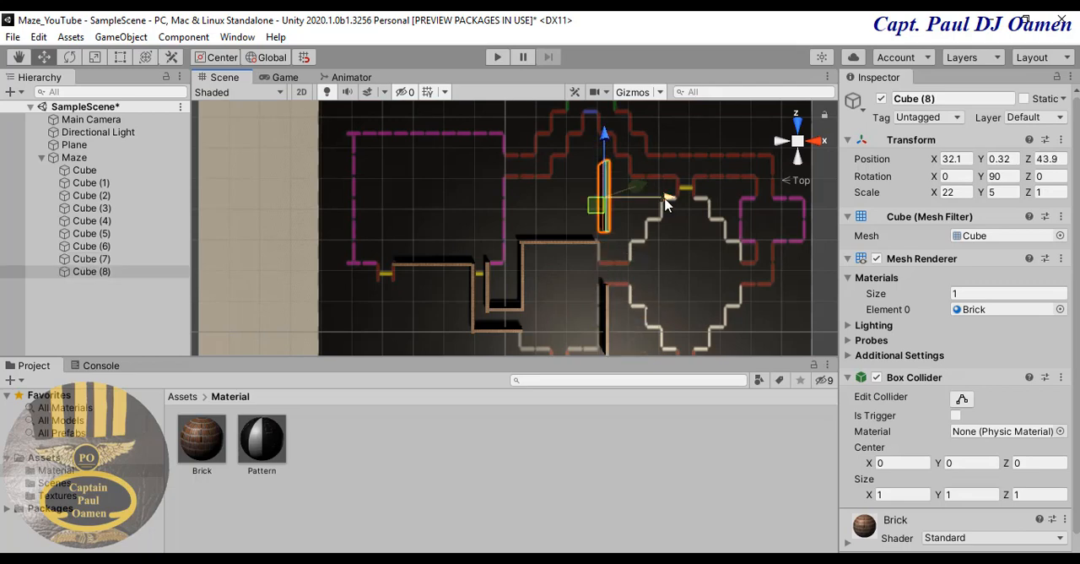
pyautogui.moveTo(667, 203); pyautogui.dragTo(560, 226)
pyautogui.moveTo(506, 145); pyautogui.dragTo(511, 176)
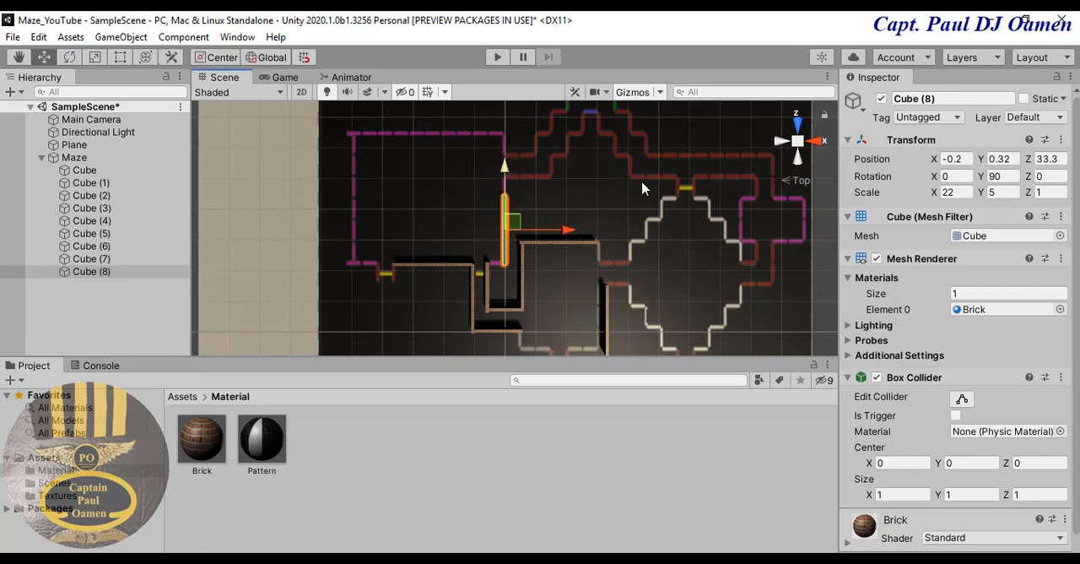
# - Set the copied wall's X scale to 27 and shift it along the purple line to about Z 36.4
pyautogui.click(959, 192)
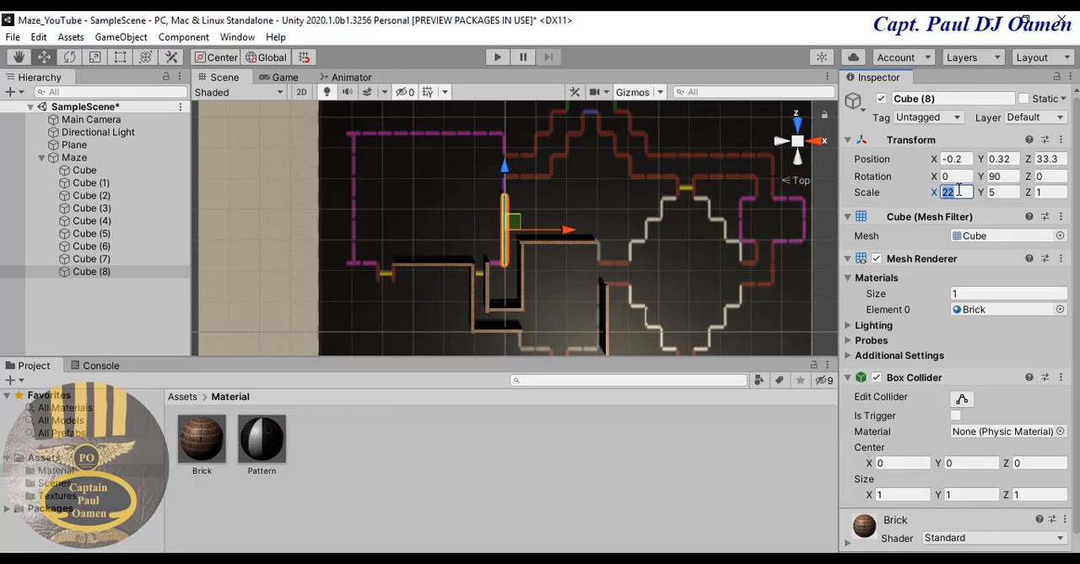
pyautogui.write('25')
pyautogui.press('BackSpace')
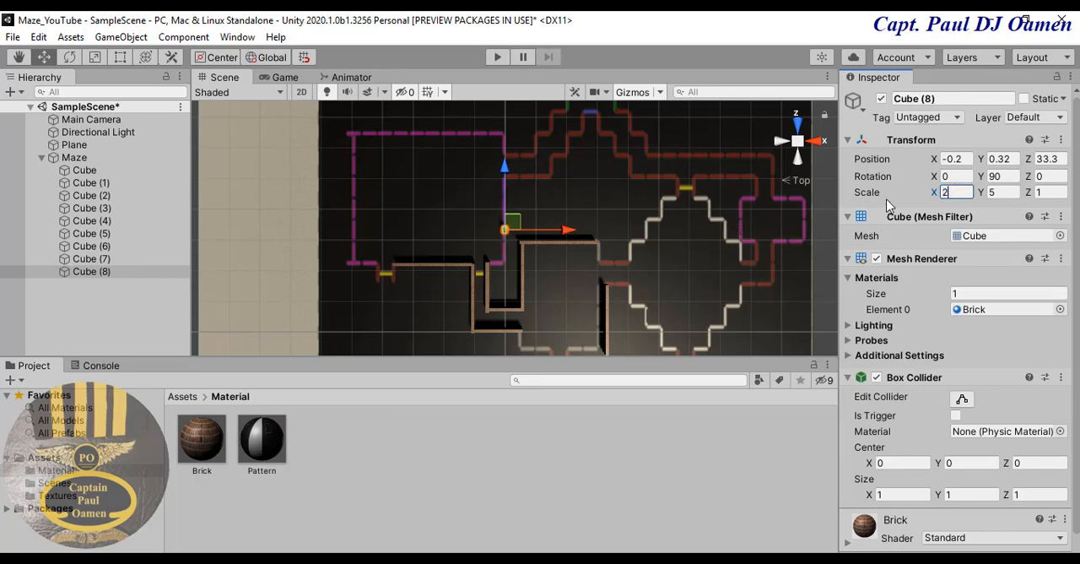
pyautogui.write('7')
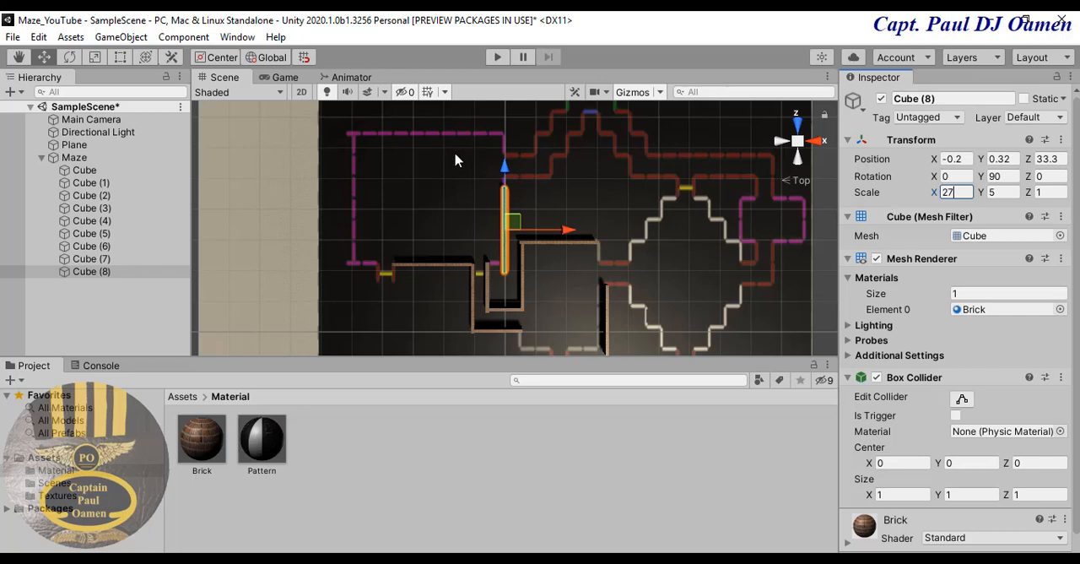
pyautogui.moveTo(504, 168); pyautogui.dragTo(506, 157)
# - Duplicate the wall and fit the copy to the far vertical purple line at about X -49.3 and Z 42.9, with X scale 42
pyautogui.hotkey('ctrl', 'd')
pyautogui.moveTo(568, 221); pyautogui.dragTo(415, 243)
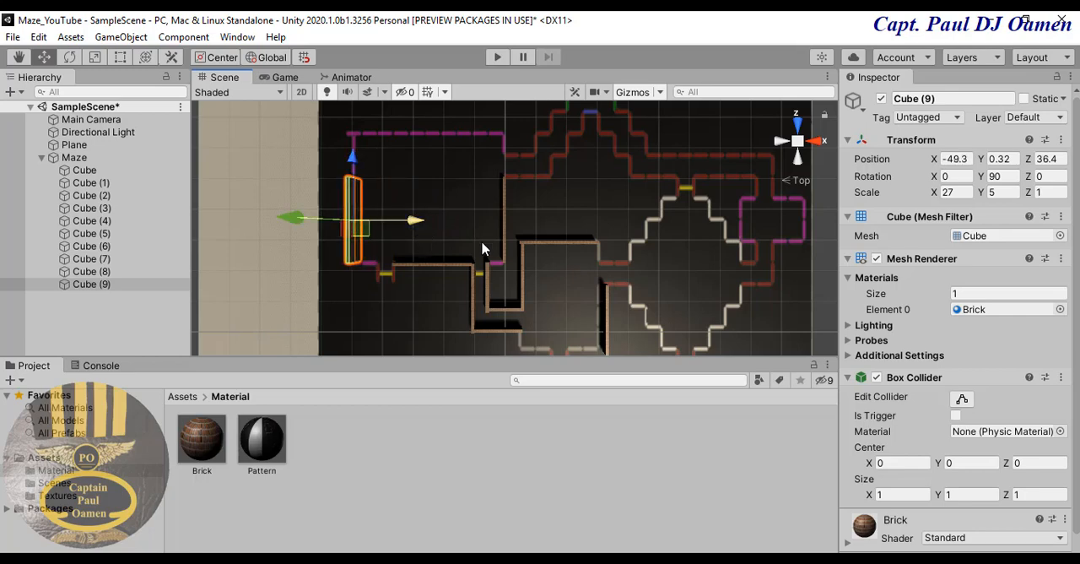
pyautogui.click(954, 192)
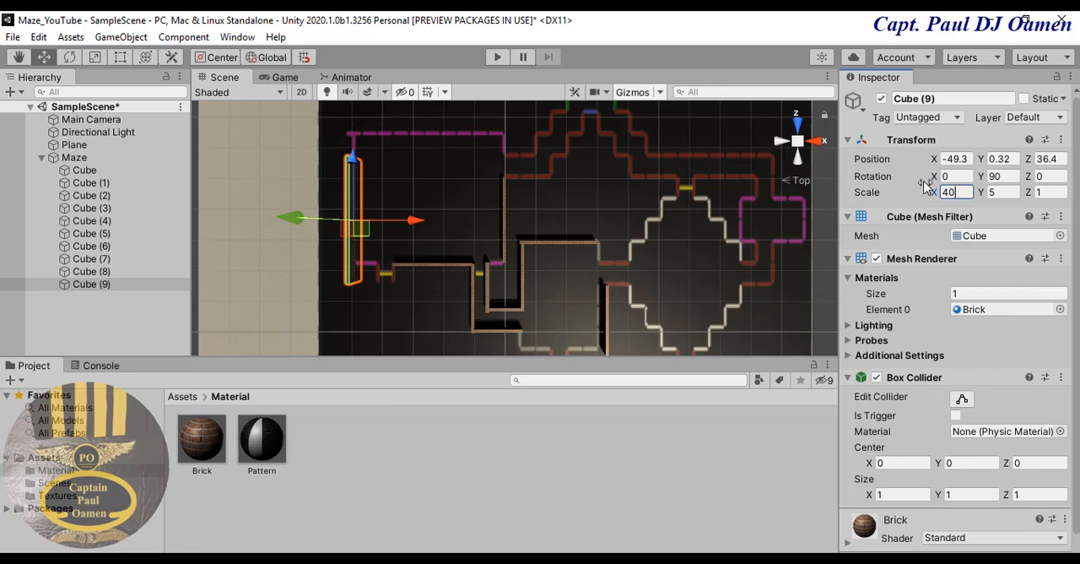
pyautogui.moveTo(352, 163)
pyautogui.mouseDown()
pyautogui.moveTo(353, 131)
pyautogui.moveTo(355, 144)
pyautogui.mouseUp()
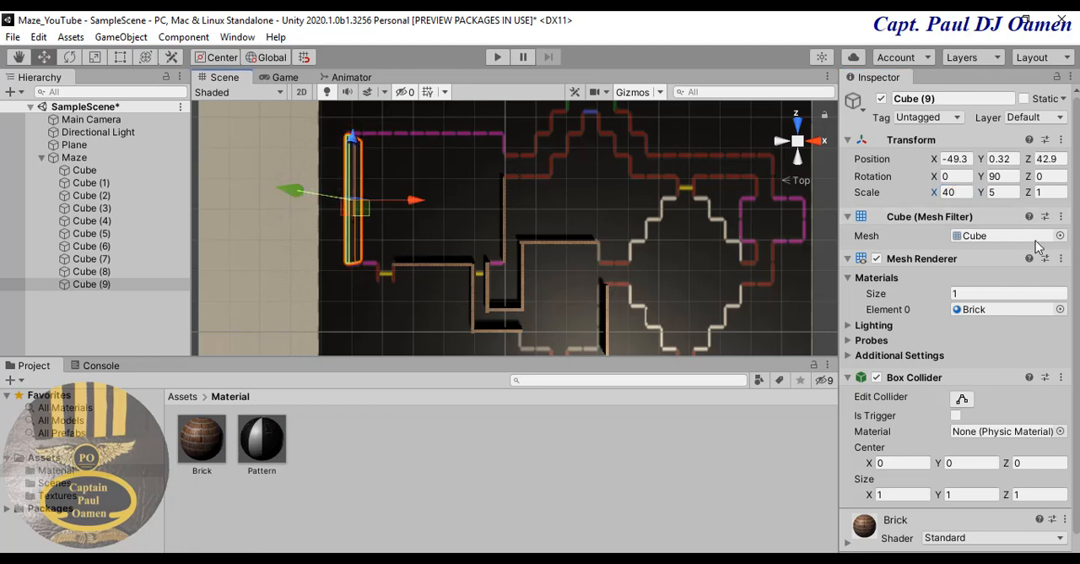
pyautogui.click(963, 191)
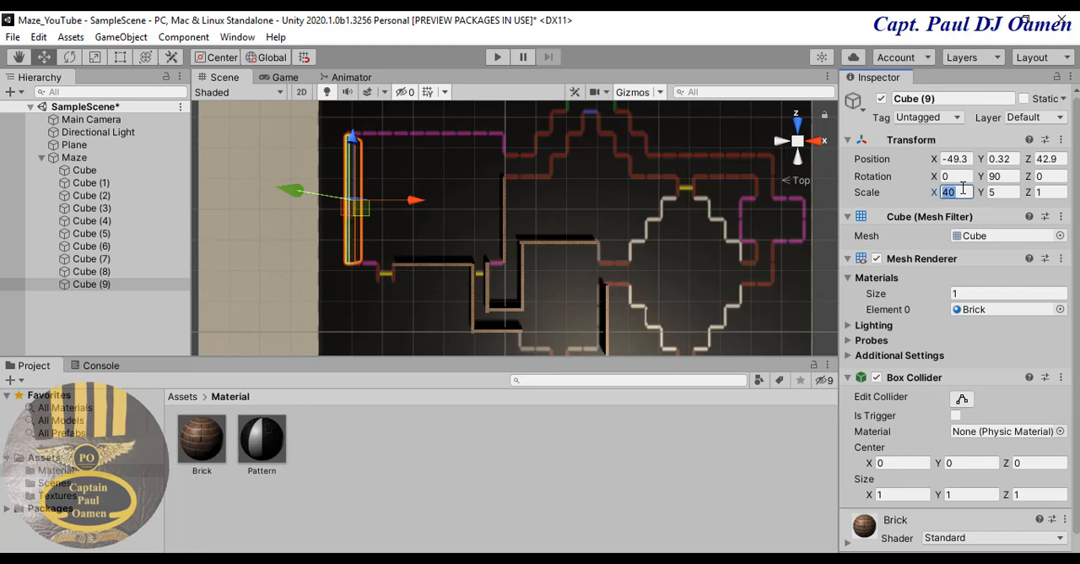
pyautogui.write('42')
pyautogui.press('Return')
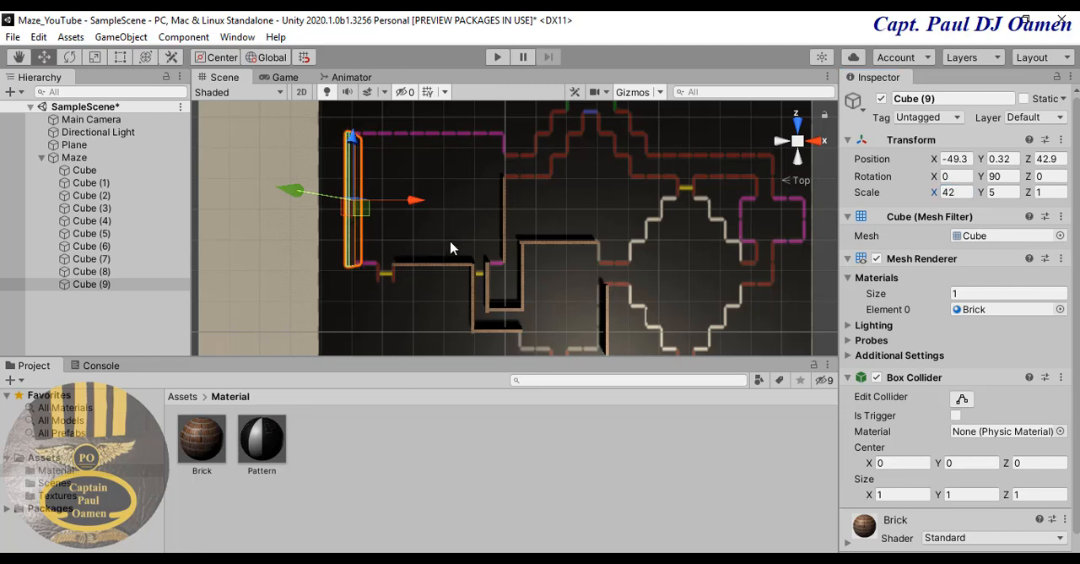
pyautogui.click(450, 247)
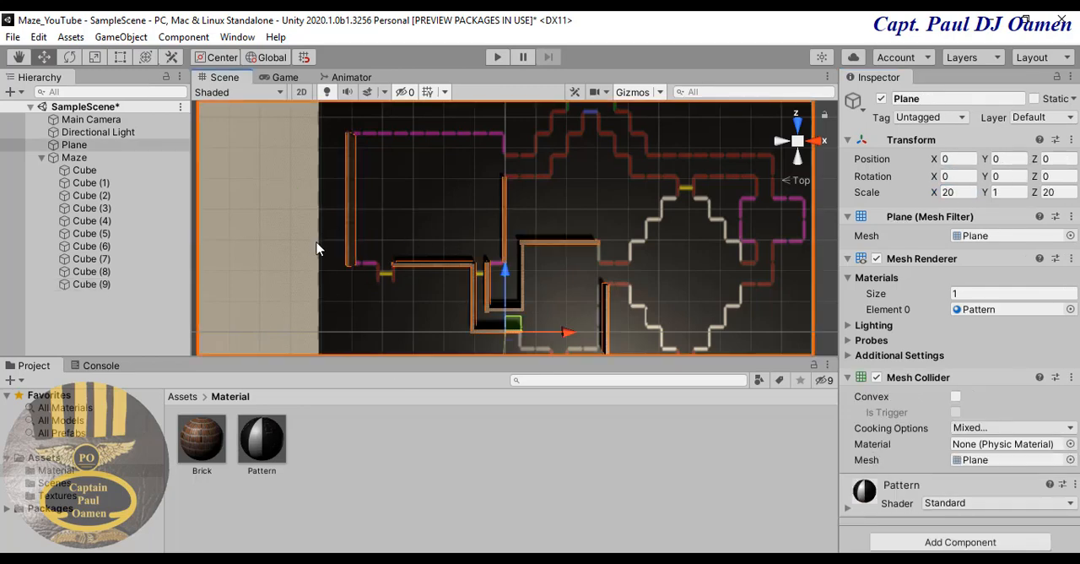
# - Duplicate the horizontal wall between the yellow markers and move the copy to the upper purple line, at about Z 65.3
pyautogui.click(454, 269)
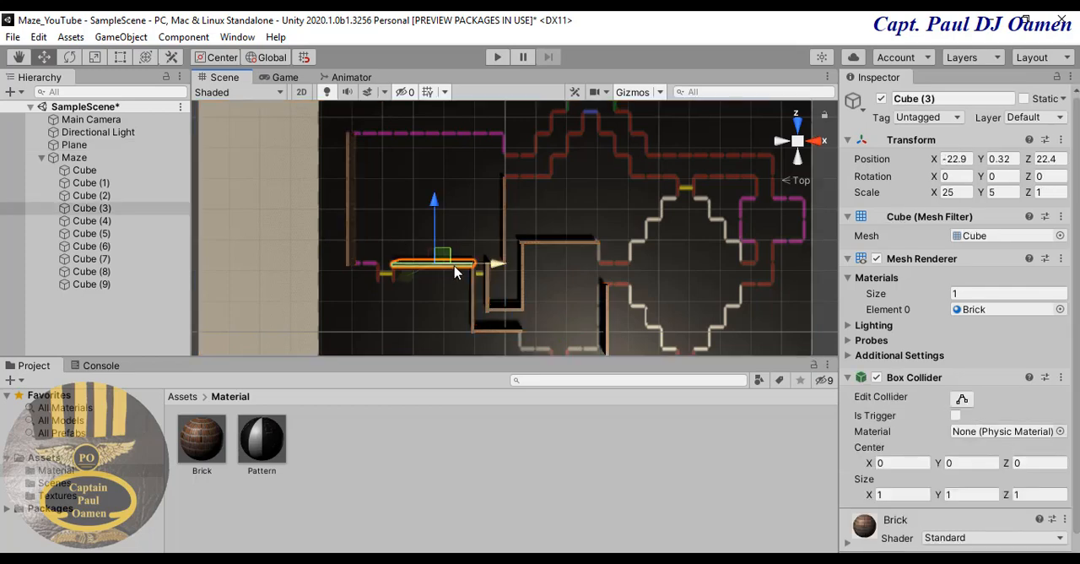
pyautogui.hotkey('ctrl', 'd')
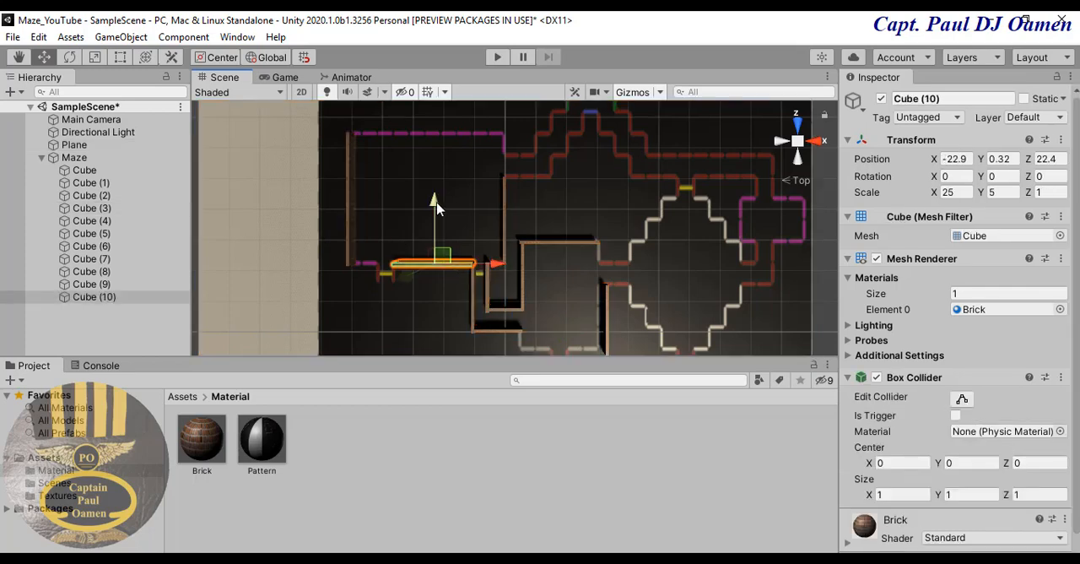
pyautogui.moveTo(436, 208); pyautogui.dragTo(376, 71)
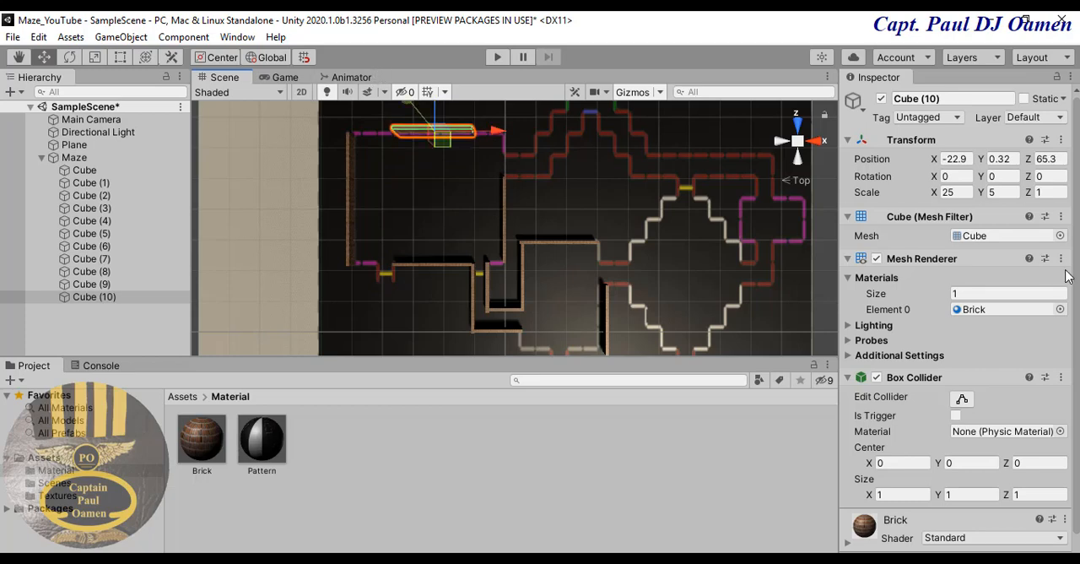
# - Stretch the upper horizontal wall to X scale 50 and shift it to about X -25.2 to span the purple line
pyautogui.click(960, 193)
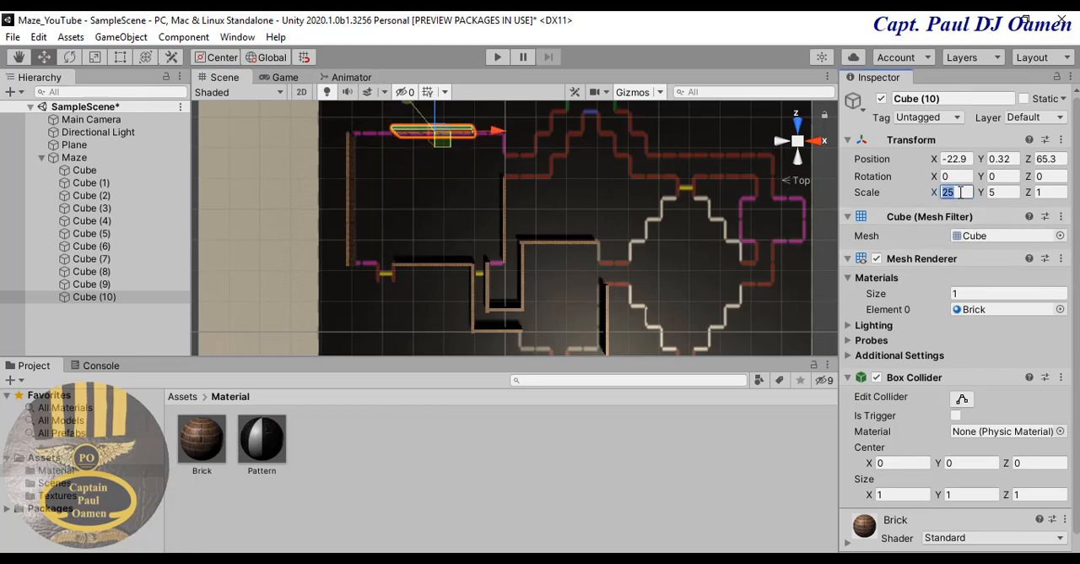
pyautogui.click(350, 226)
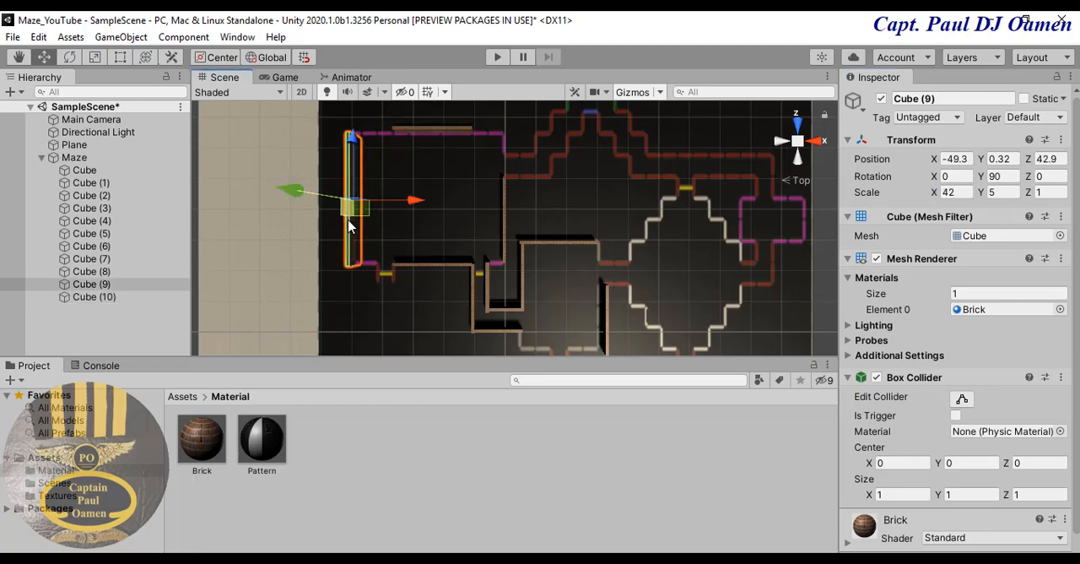
pyautogui.click(446, 132)
pyautogui.click(447, 133)
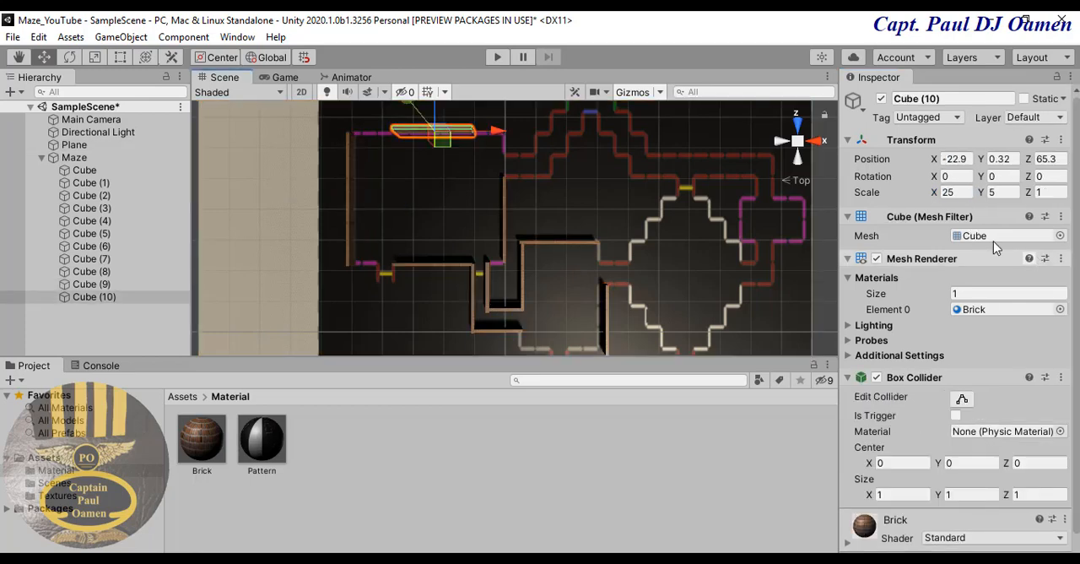
pyautogui.click(952, 192)
pyautogui.write('42')
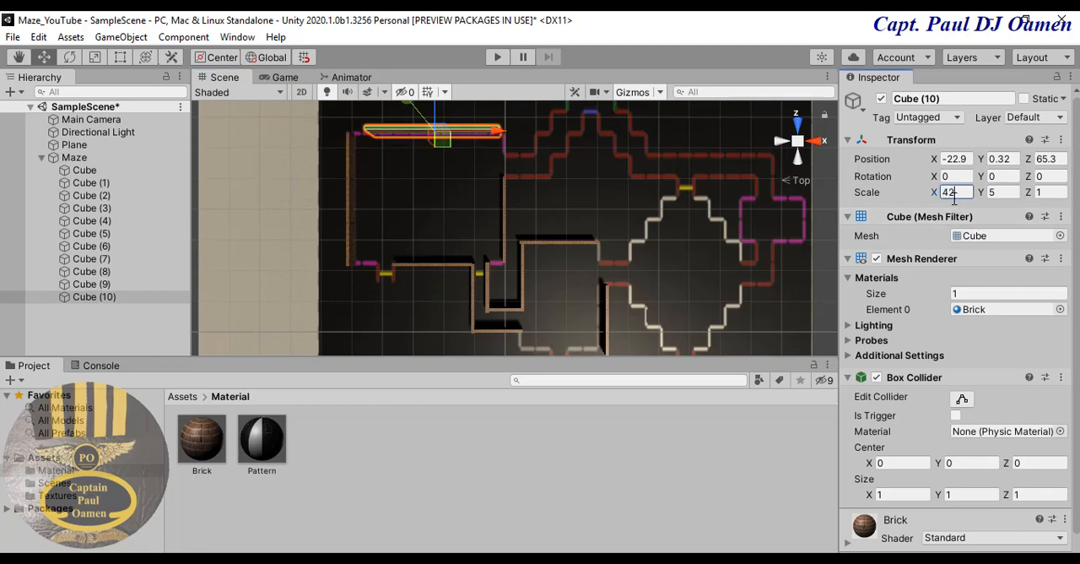
pyautogui.press('BackSpace')
pyautogui.write('5')
pyautogui.press('BackSpace')
pyautogui.press('BackSpace')
pyautogui.write('50')
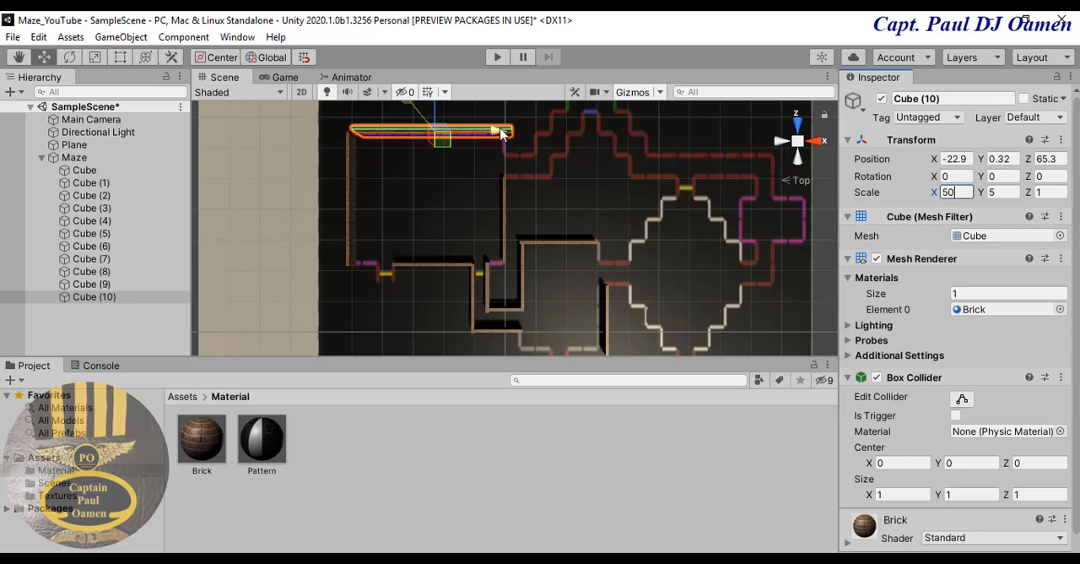
pyautogui.moveTo(498, 133); pyautogui.dragTo(489, 133)
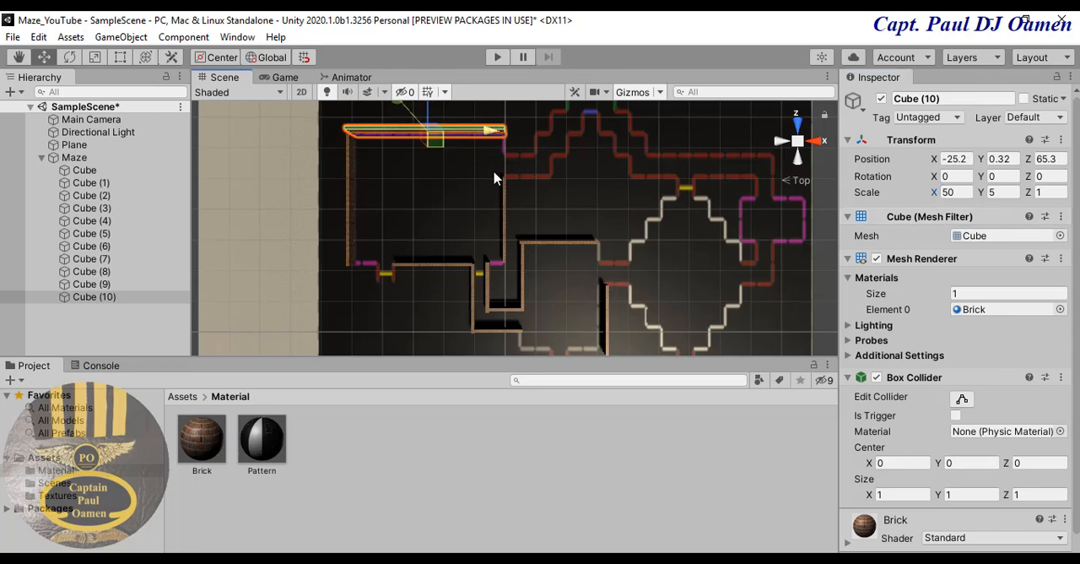
# - Inspect the walls in a free perspective view and return the scene to the top view
pyautogui.click(483, 186)
pyautogui.click(485, 135)
pyautogui.rightClick(797, 147)
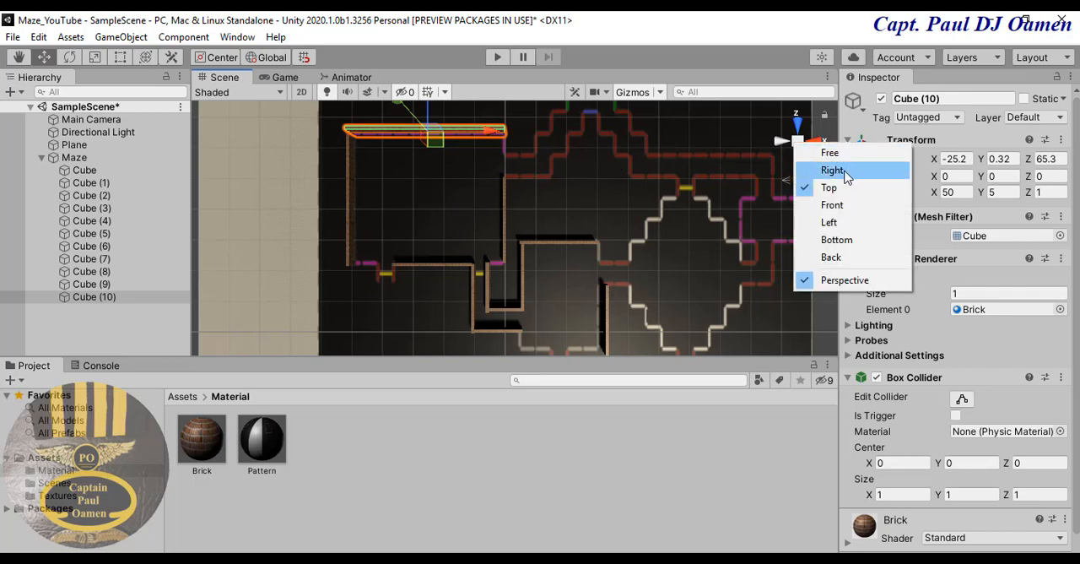
pyautogui.click(829, 152)
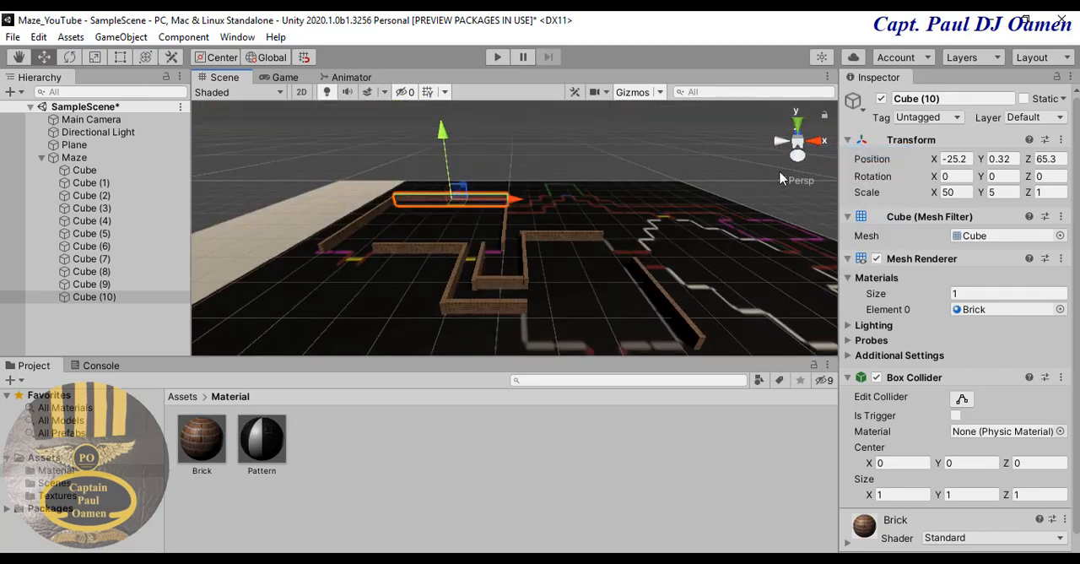
pyautogui.click(500, 221)
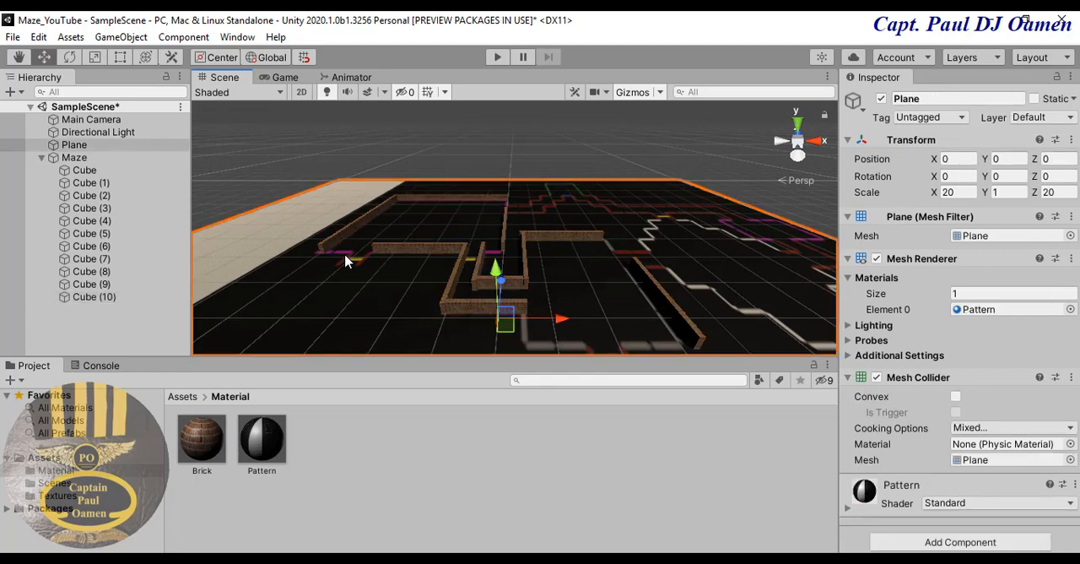
pyautogui.rightClick(801, 144)
pyautogui.click(835, 187)
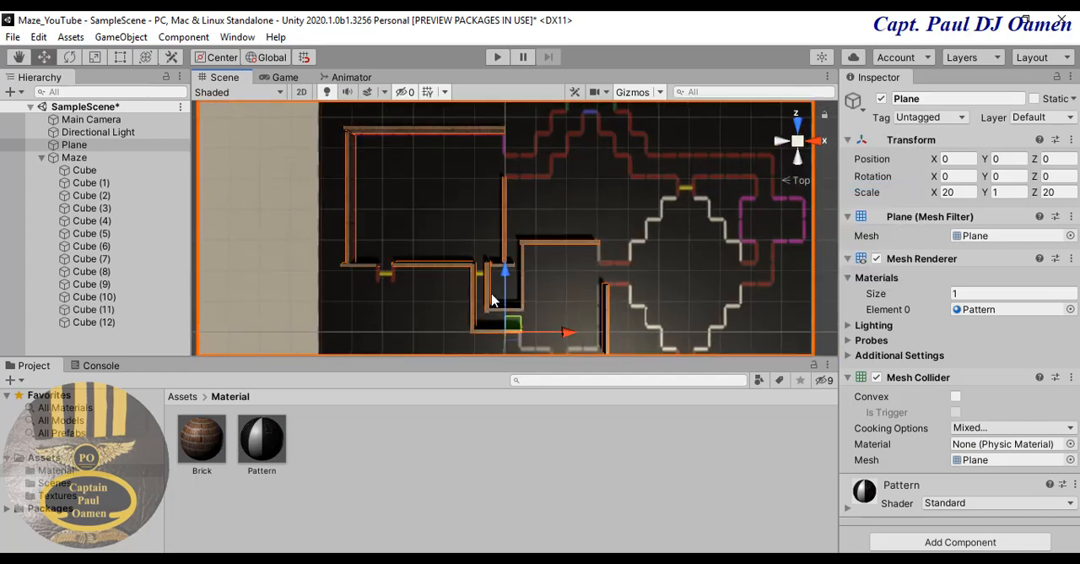
# - Duplicate the short vertical wall at X -5.5 and move the copy to the purple room's upper corner, about X -0.6 and Z 58.4
pyautogui.click(487, 302)
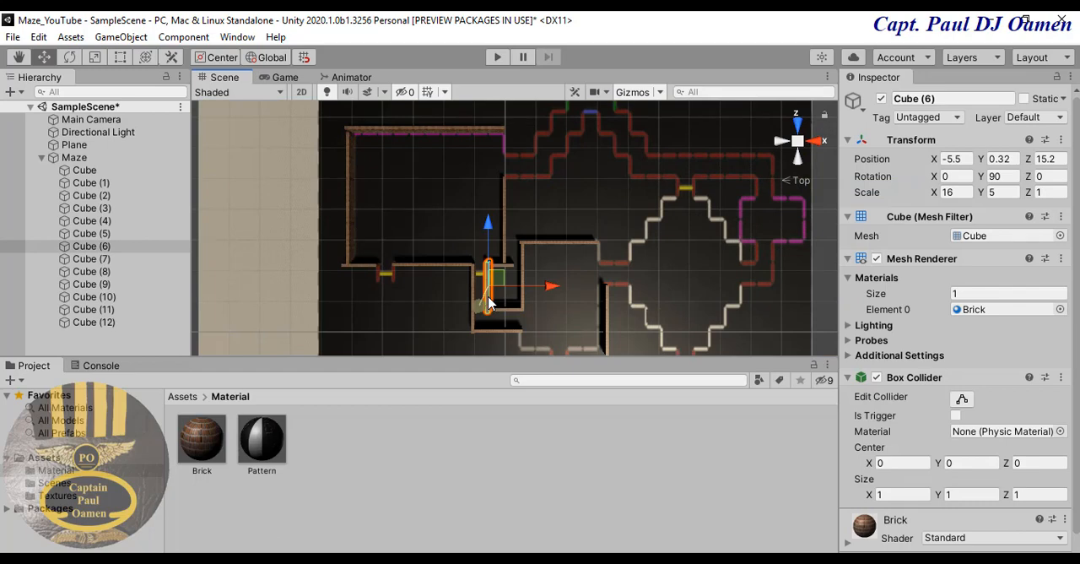
pyautogui.hotkey('ctrl', 'd')
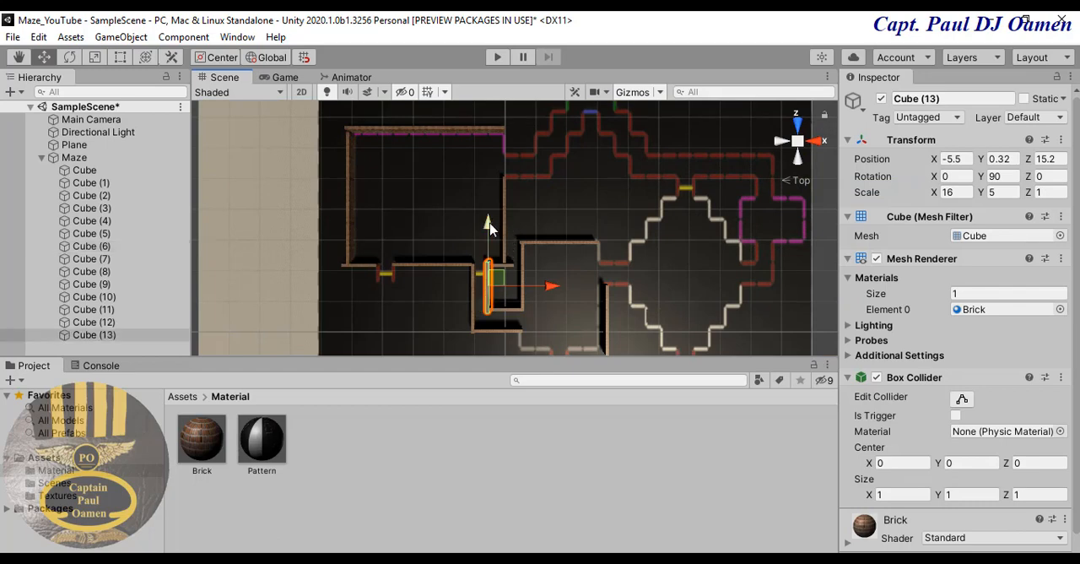
pyautogui.moveTo(489, 225); pyautogui.dragTo(534, 91)
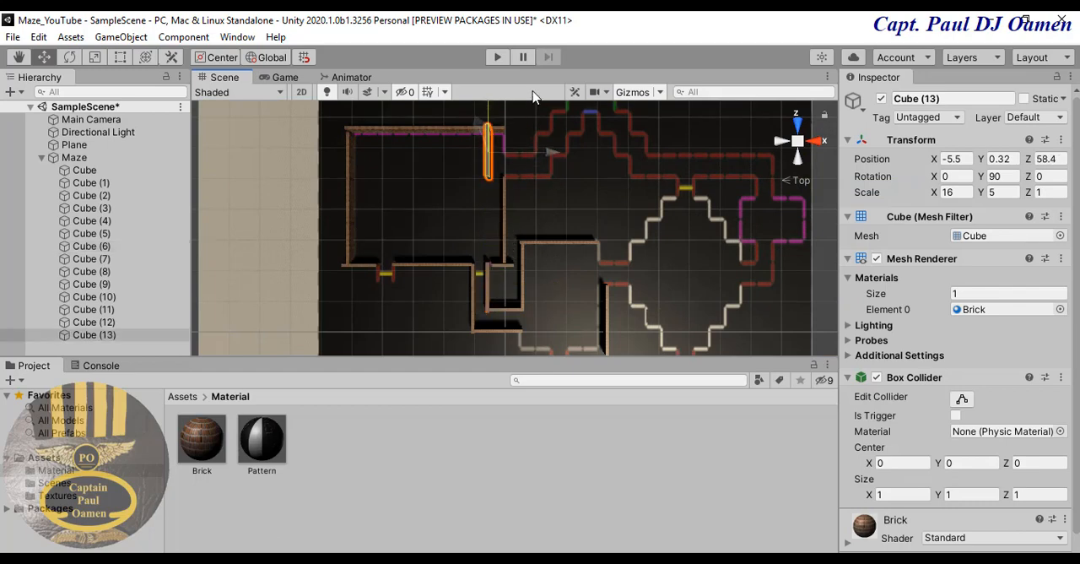
pyautogui.moveTo(552, 152); pyautogui.dragTo(557, 154)
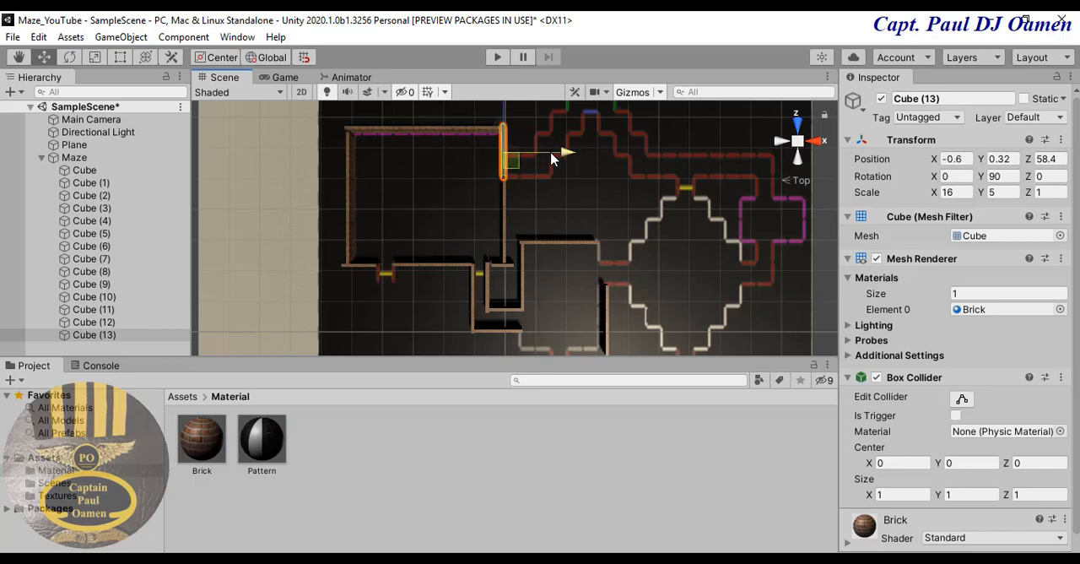
# - Shorten the purple room's upper corner wall to X scale 9 and move it up to about Z 61.8
pyautogui.click(966, 193)
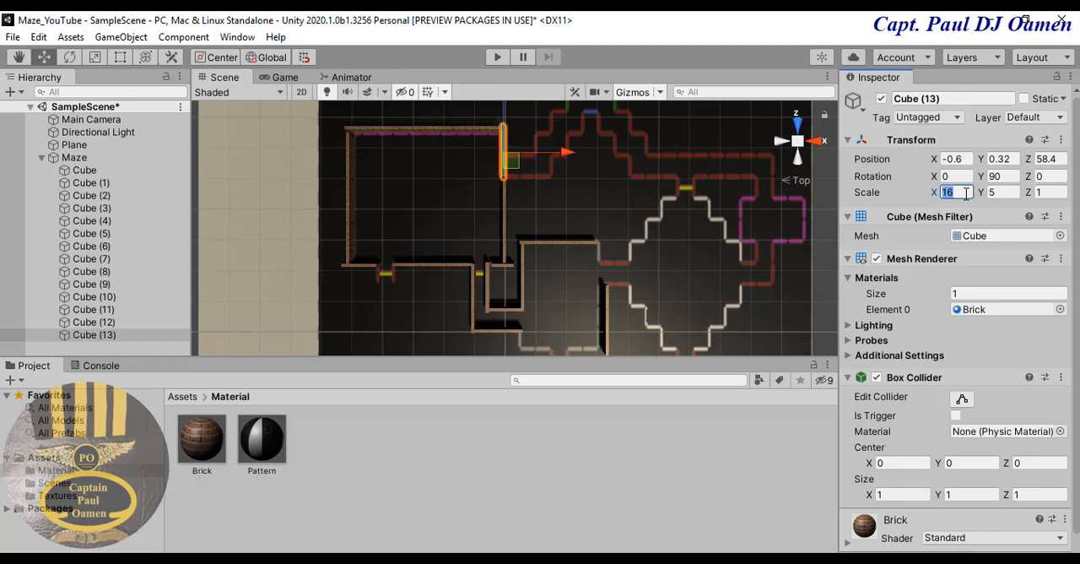
pyautogui.write('8')
pyautogui.moveTo(647, 185); pyautogui.dragTo(643, 237, button='middle')
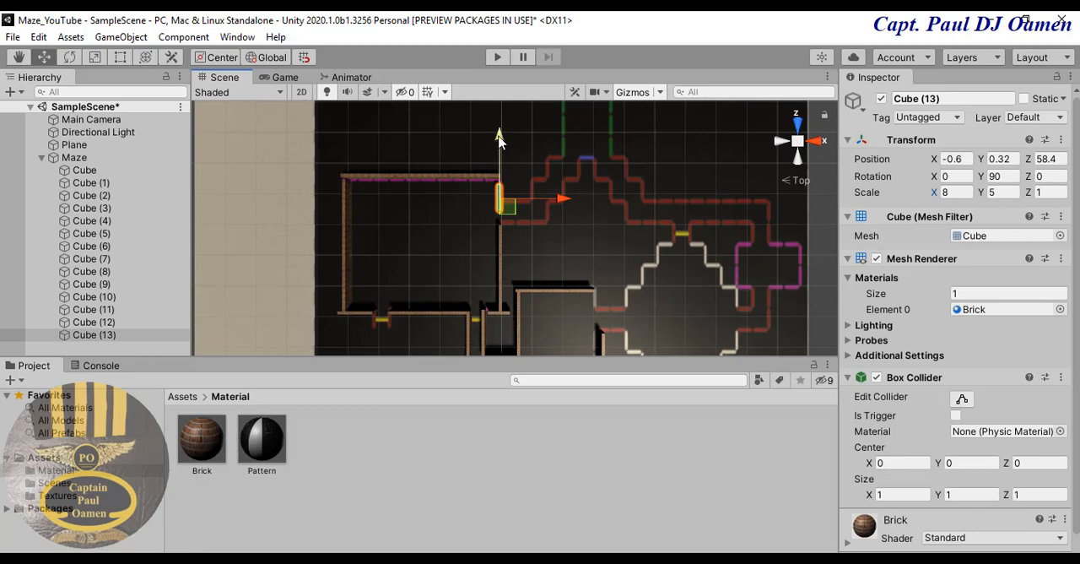
pyautogui.moveTo(499, 139); pyautogui.dragTo(500, 128)
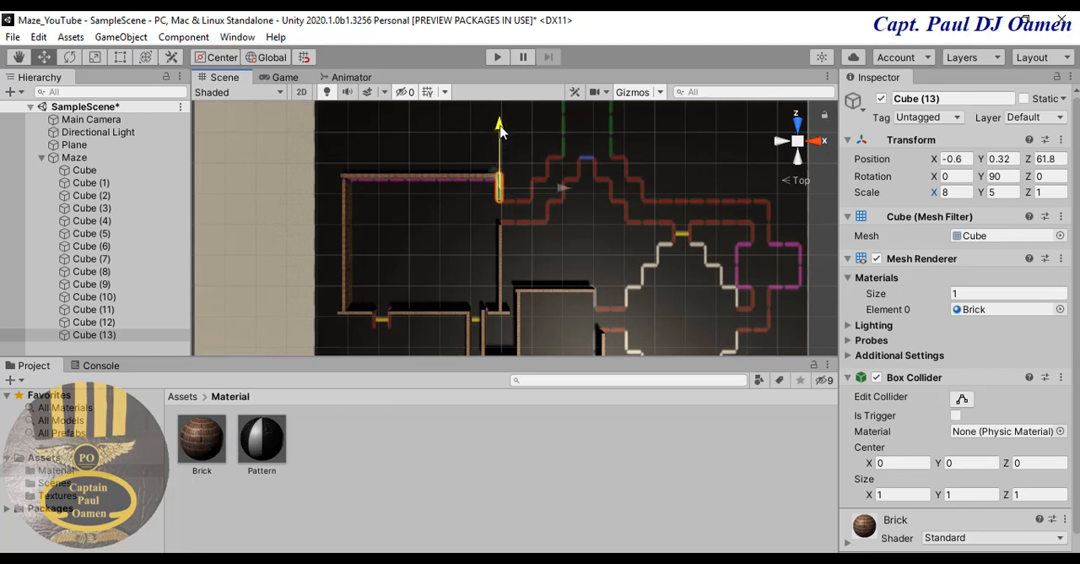
pyautogui.click(958, 192)
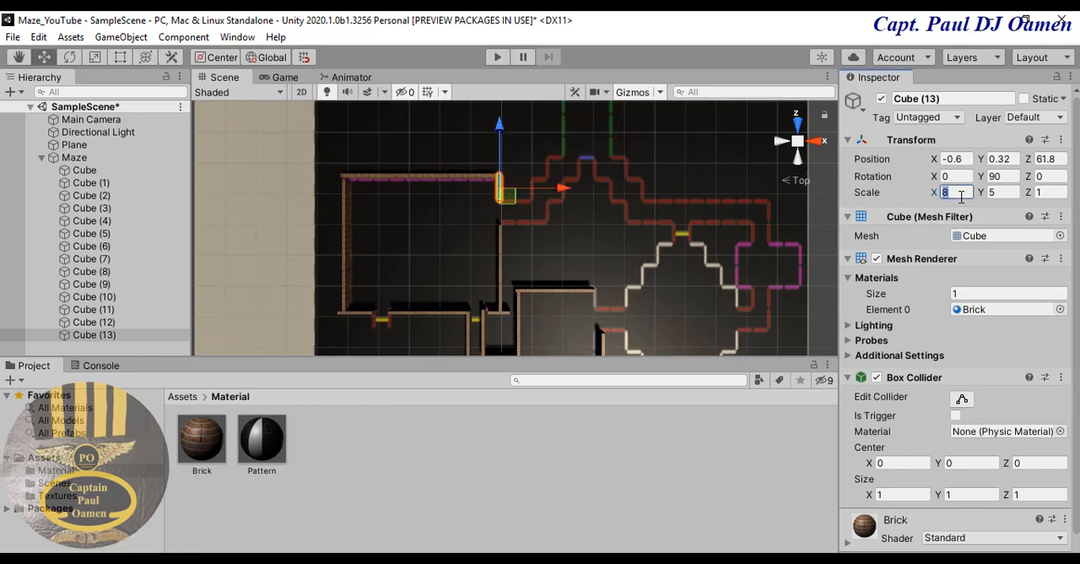
pyautogui.write('9')
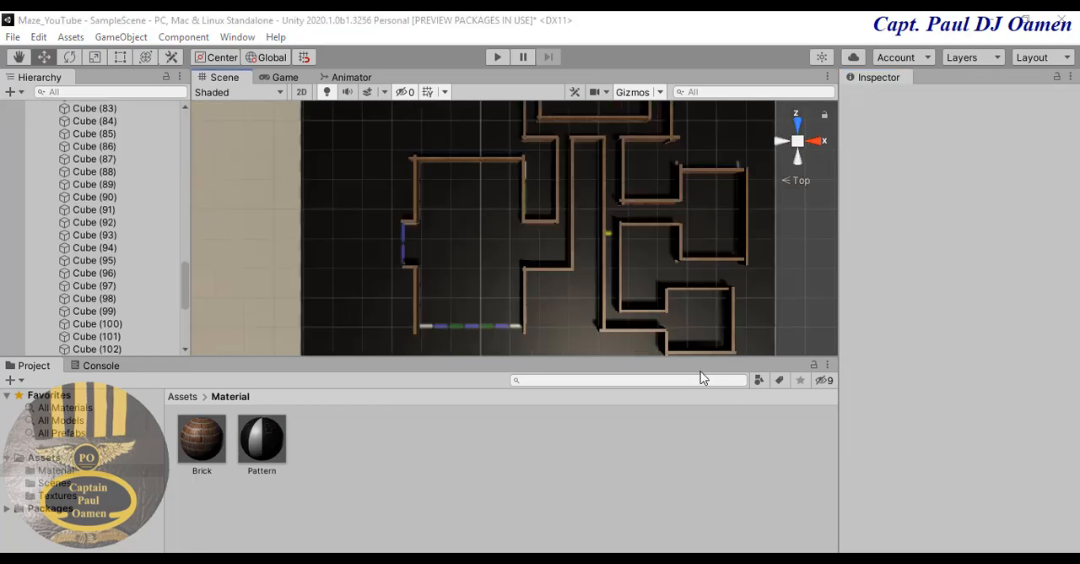
# - Duplicate the upper wall of the large room with the blue marker and move the copy to its open lower line, about Z -89.8
pyautogui.moveTo(661, 240); pyautogui.dragTo(627, 306, button='middle')
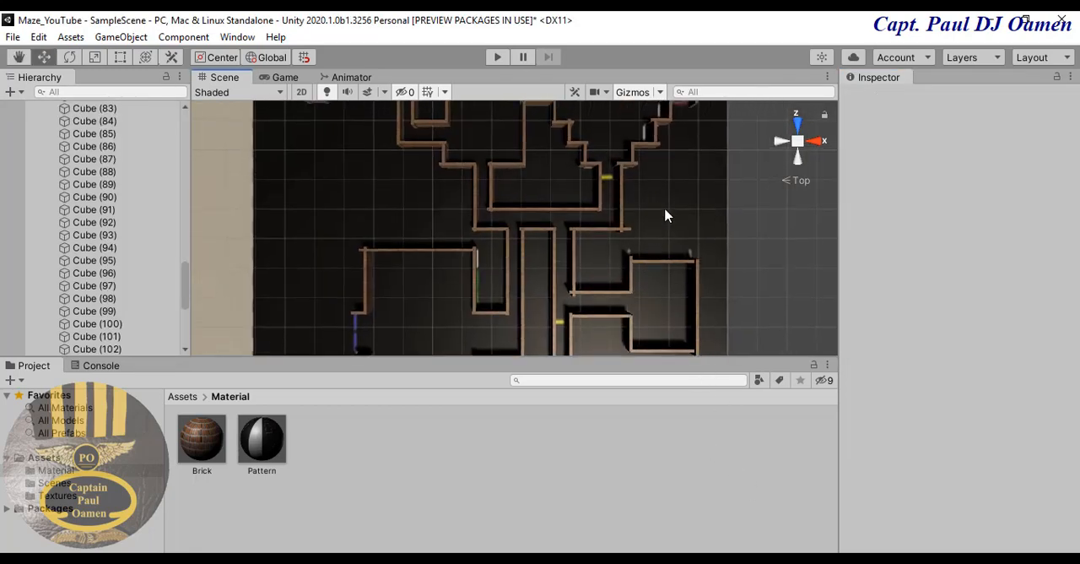
pyautogui.moveTo(667, 215); pyautogui.dragTo(769, 172, button='middle')
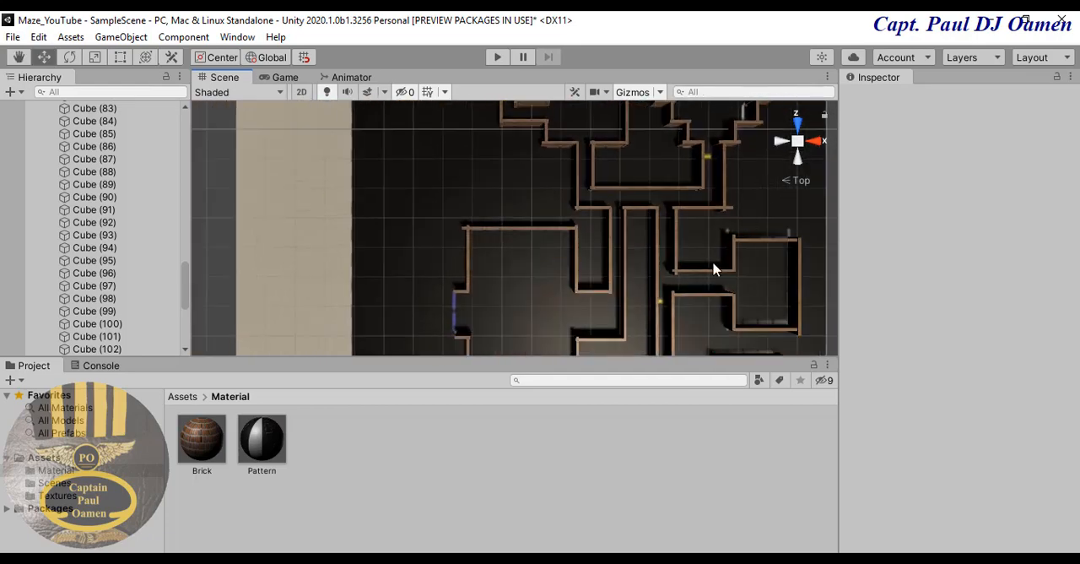
pyautogui.moveTo(715, 262); pyautogui.dragTo(711, 194, button='middle')
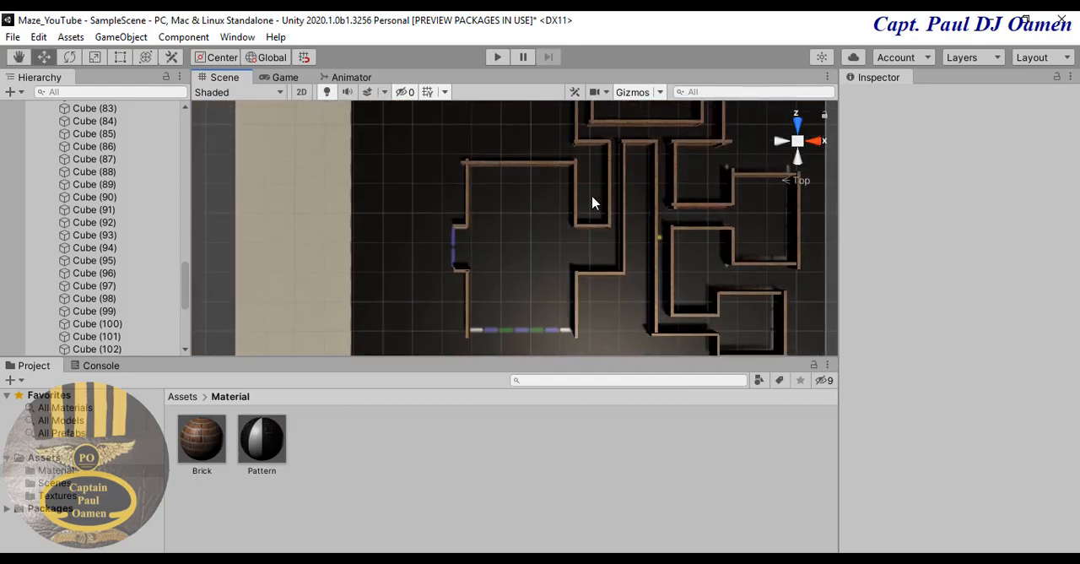
pyautogui.click(540, 166)
pyautogui.moveTo(540, 164); pyautogui.dragTo(547, 186, button='middle')
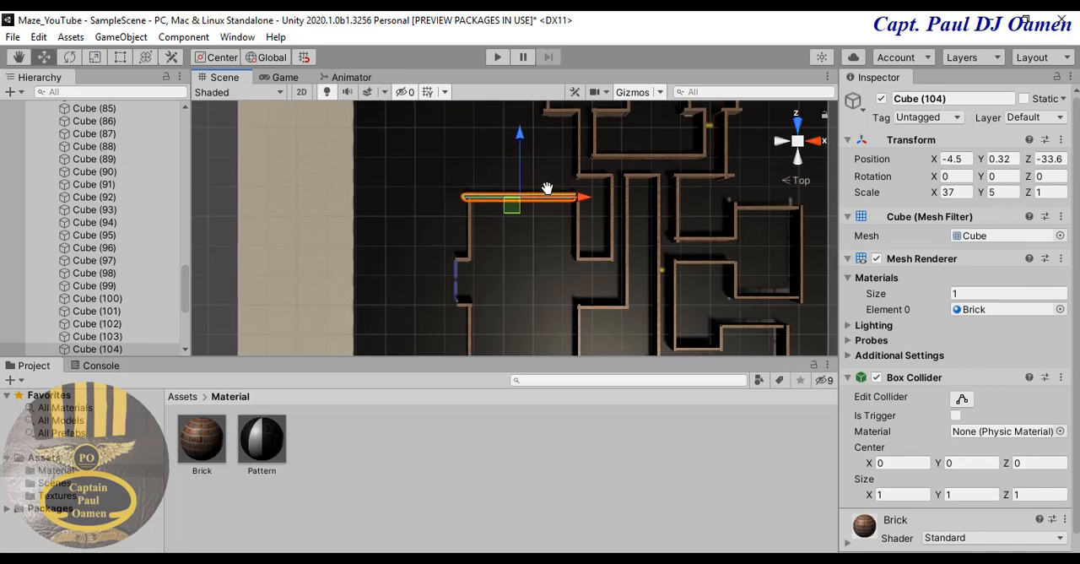
pyautogui.hotkey('ctrl', 'd')
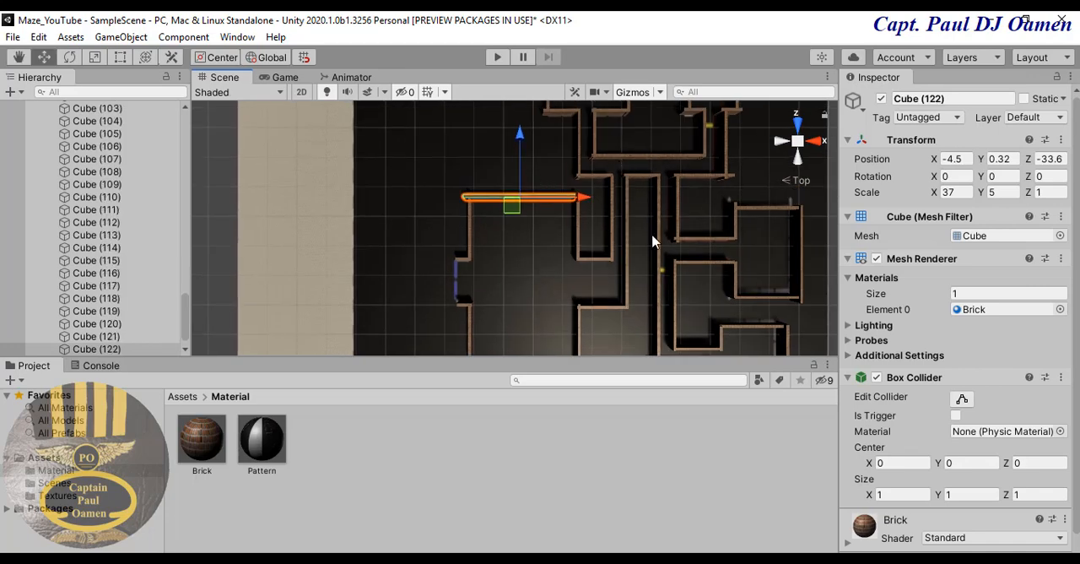
pyautogui.moveTo(651, 235); pyautogui.dragTo(646, 174, button='middle')
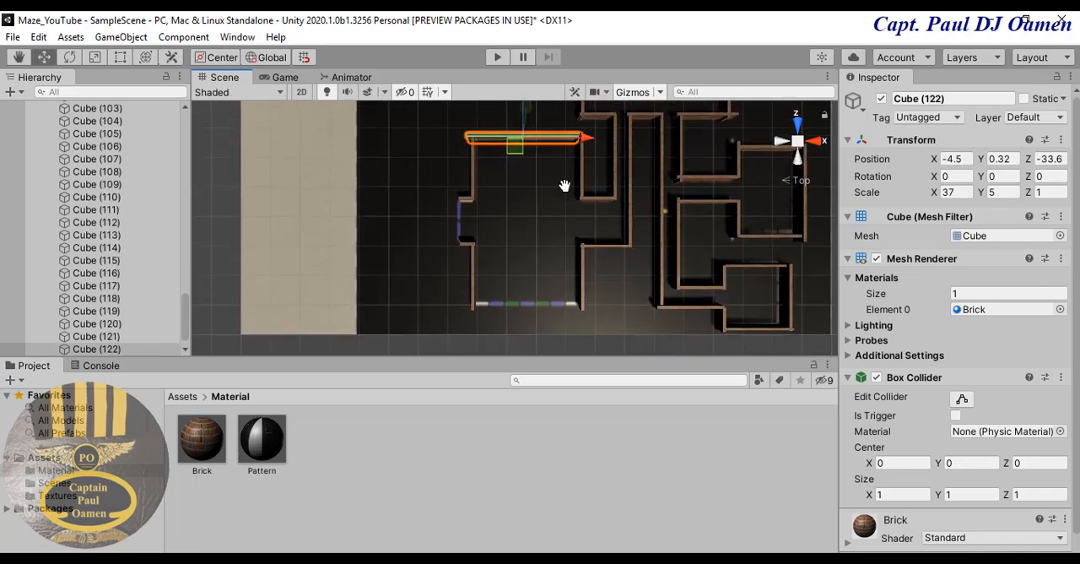
pyautogui.moveTo(530, 123); pyautogui.dragTo(533, 139, button='middle')
pyautogui.moveTo(521, 112); pyautogui.dragTo(532, 280)
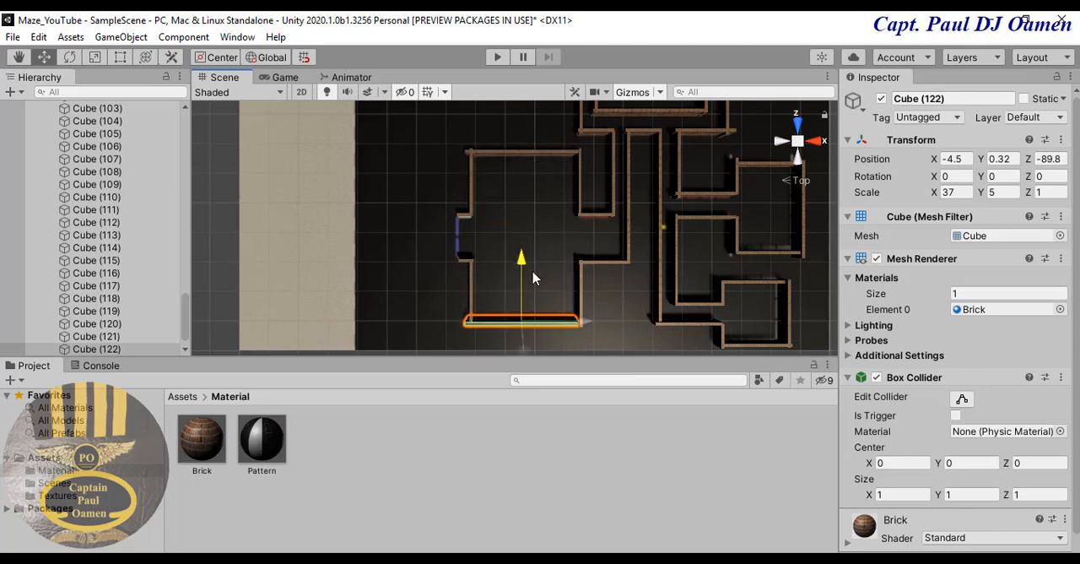
pyautogui.click(608, 287)
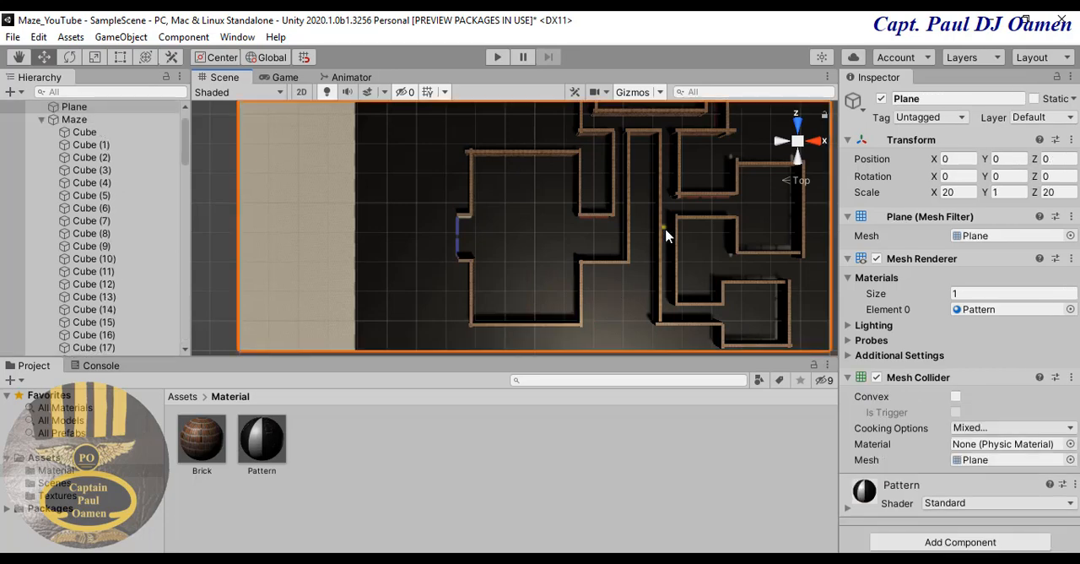
# - Lengthen the purple room's long outer side wall at X -49.3 to X scale 44 to close the corners
pyautogui.moveTo(713, 245); pyautogui.dragTo(624, 244, button='middle')
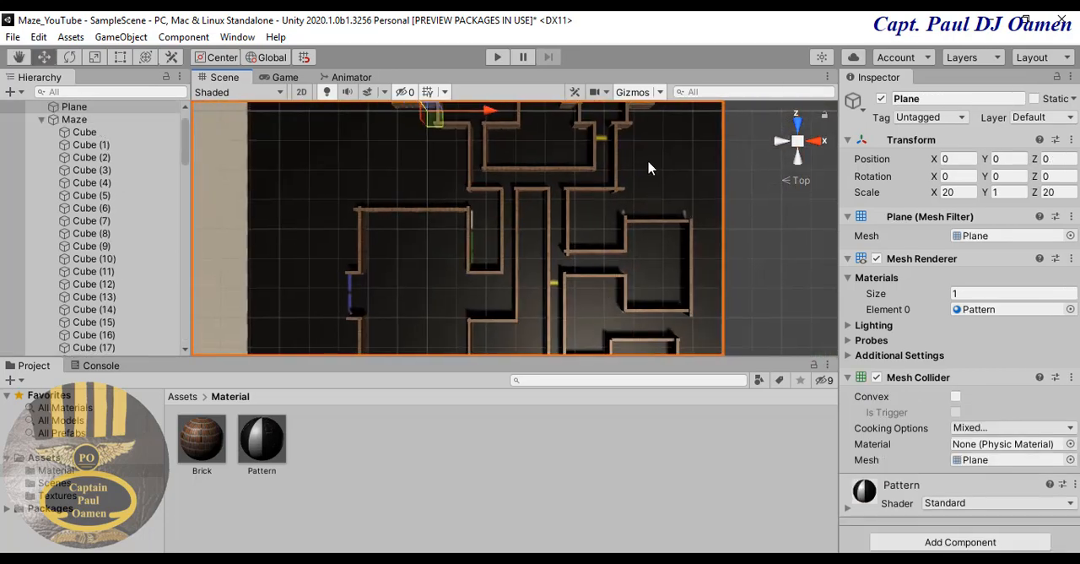
pyautogui.moveTo(648, 167); pyautogui.dragTo(641, 280, button='middle')
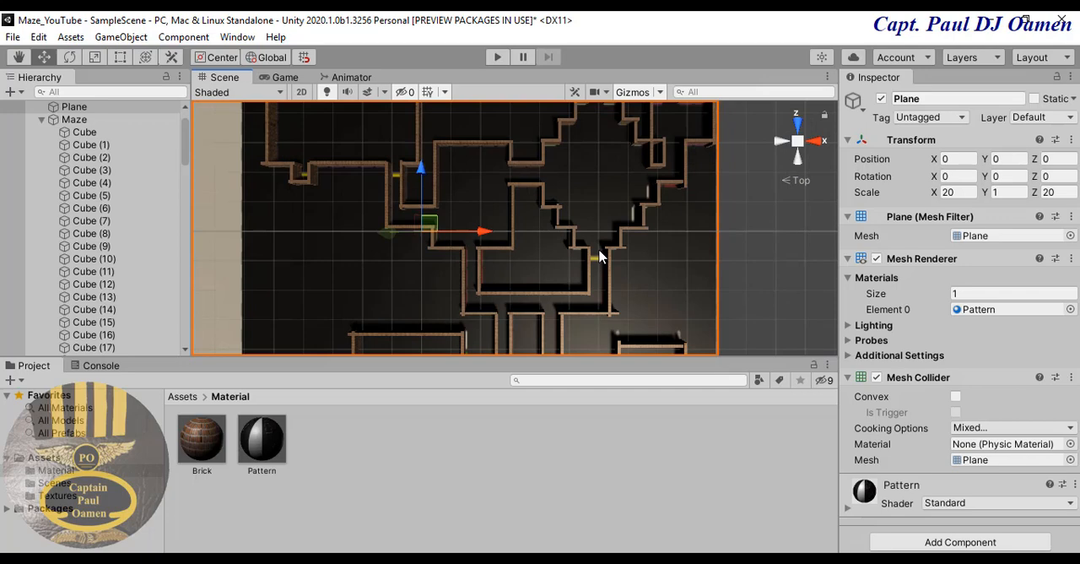
pyautogui.moveTo(641, 265); pyautogui.dragTo(587, 327, button='middle')
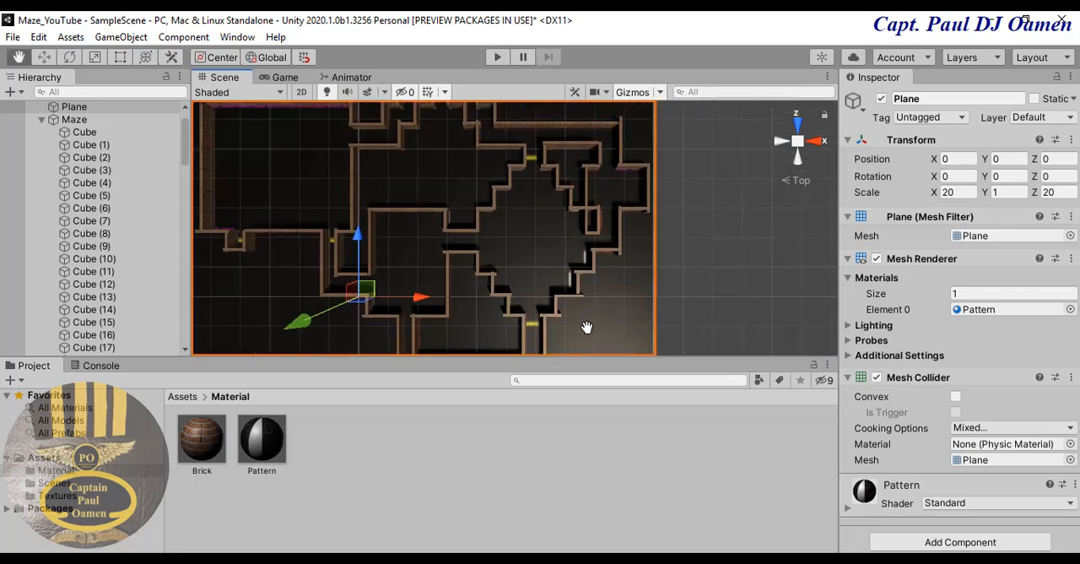
pyautogui.moveTo(632, 205); pyautogui.dragTo(724, 273, button='middle')
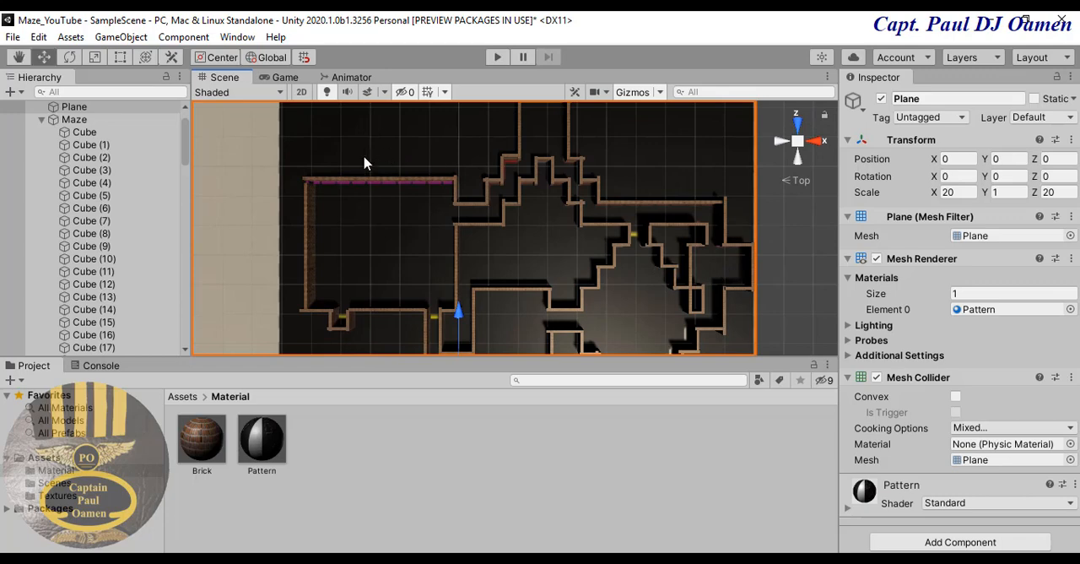
pyautogui.click(307, 223)
pyautogui.click(956, 193)
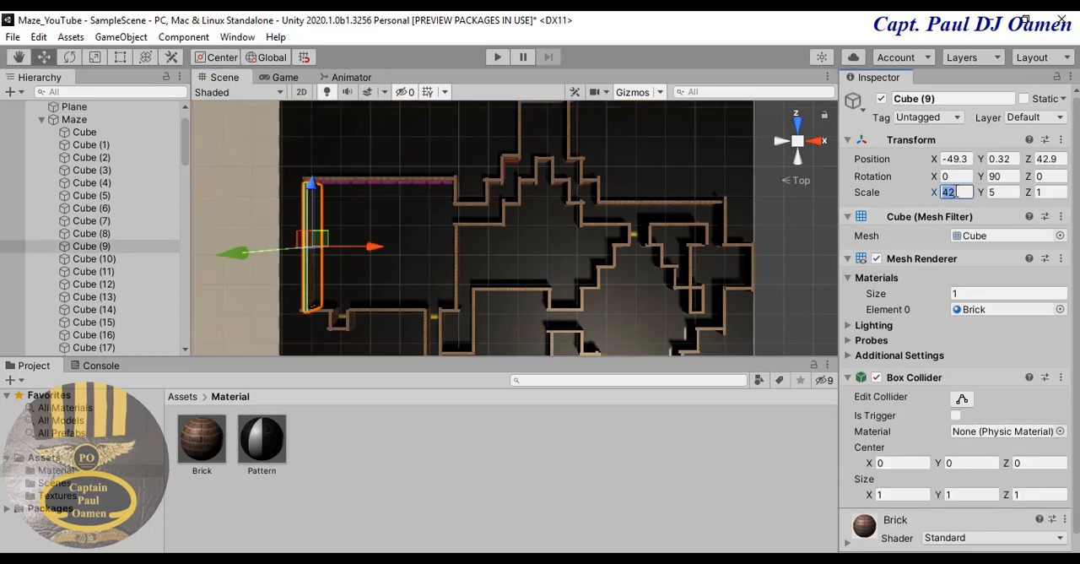
pyautogui.write('4')
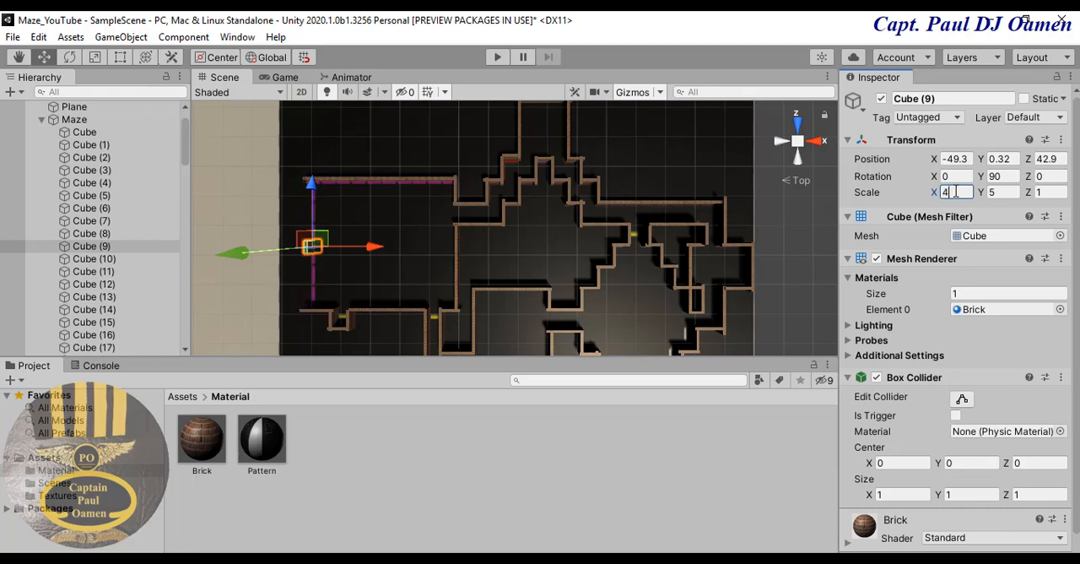
pyautogui.write('0')
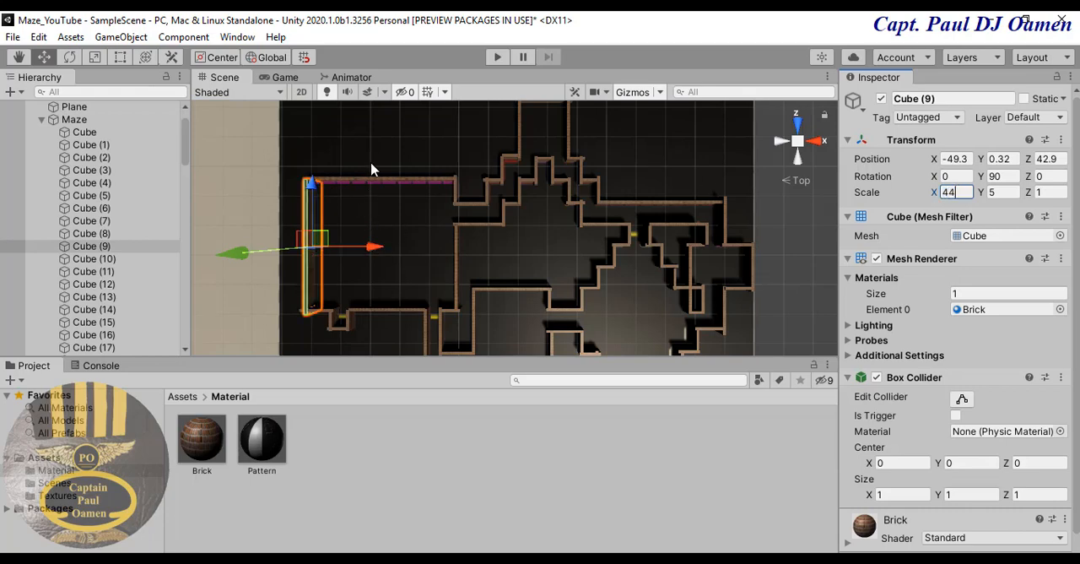
pyautogui.click(372, 167)
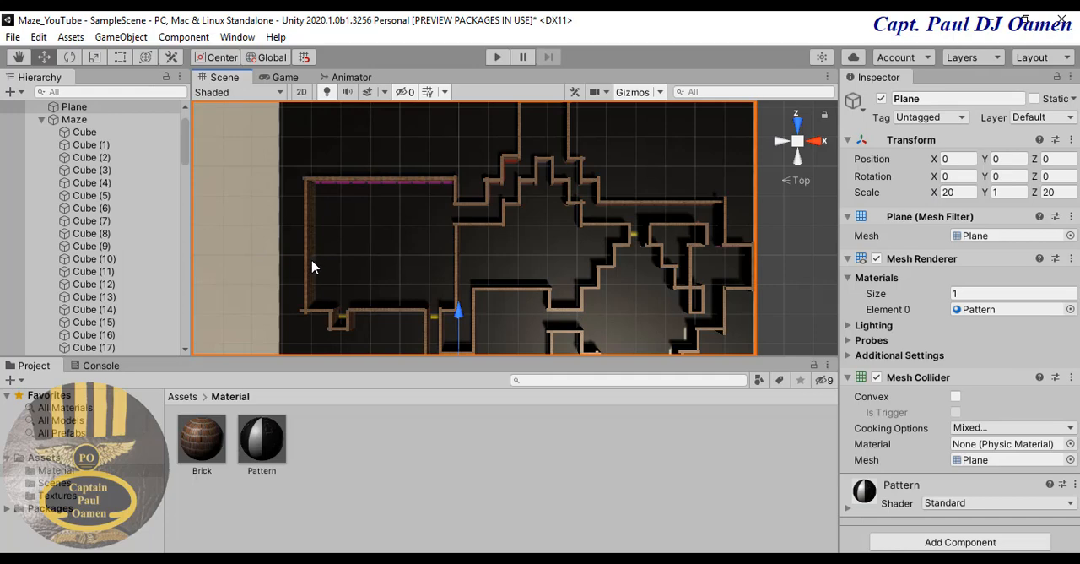
# - Examine the completed maze in a free perspective view, then run the game briefly and stop it
pyautogui.rightClick(799, 148)
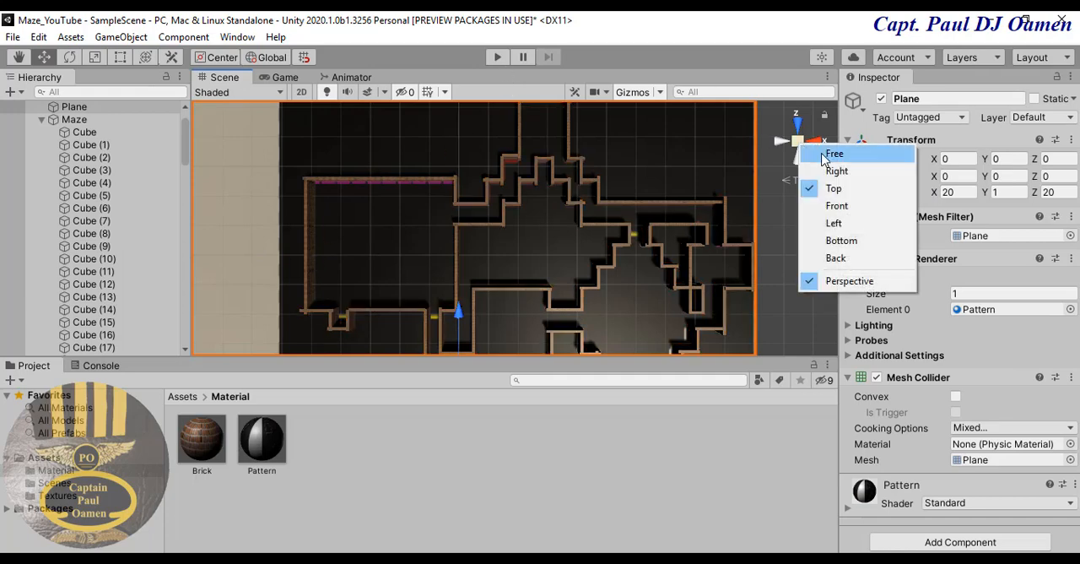
pyautogui.click(834, 153)
pyautogui.keyDown('alt'); pyautogui.moveTo(705, 256); pyautogui.dragTo(678, 229); pyautogui.keyUp('alt')
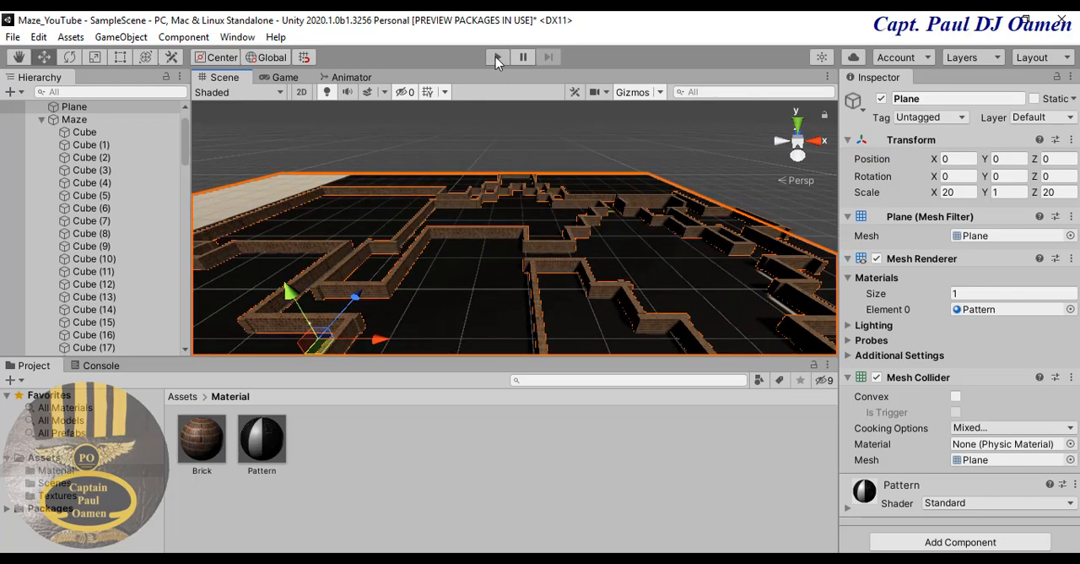
pyautogui.click(497, 57)
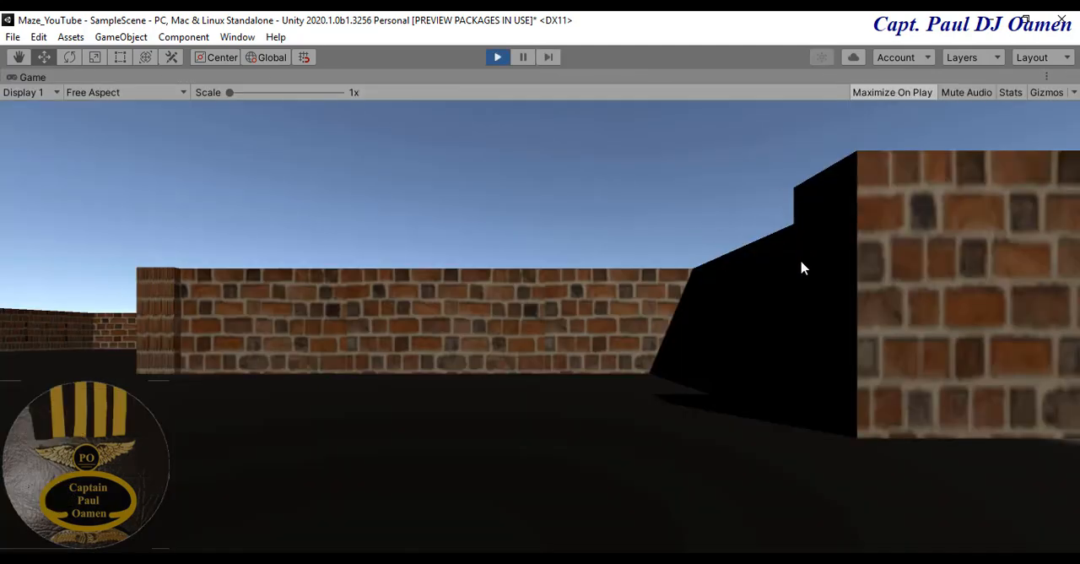
pyautogui.click(499, 58)
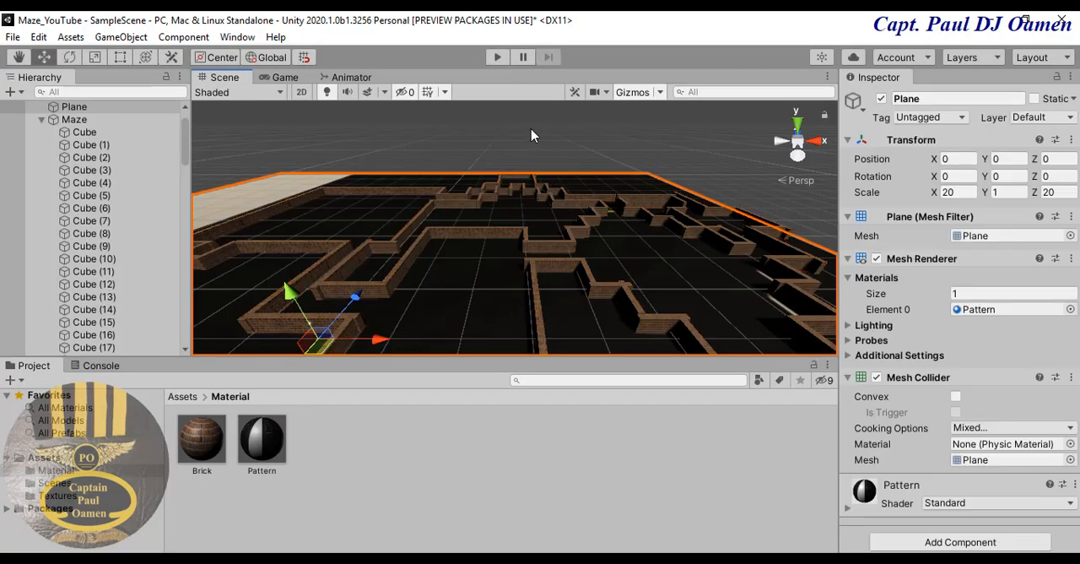
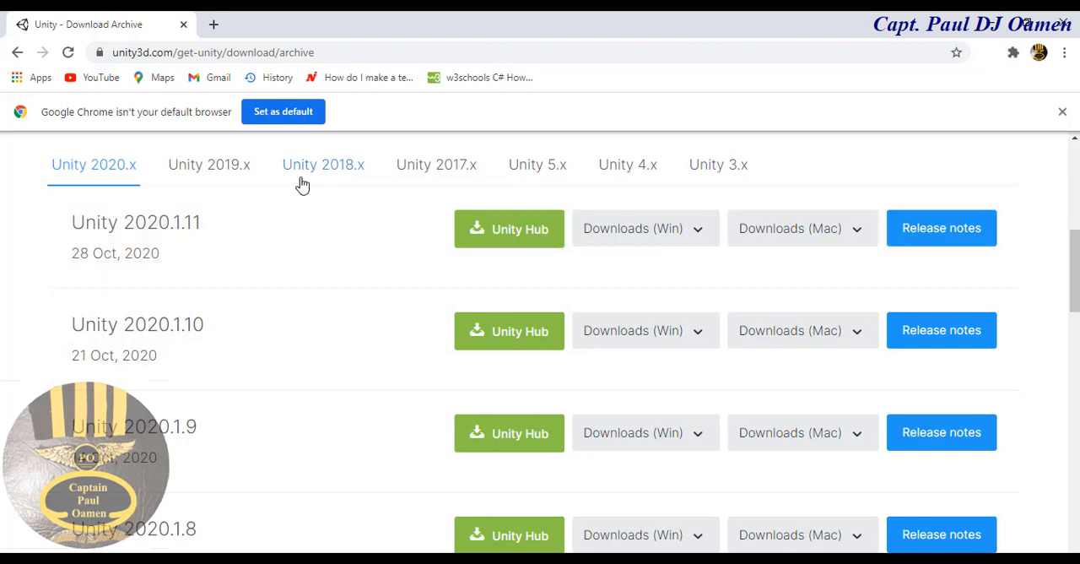
# - Download the Windows Standard Assets for Unity 2018.1.2 from the Unity 2018.x download archive
pyautogui.click(348, 174)
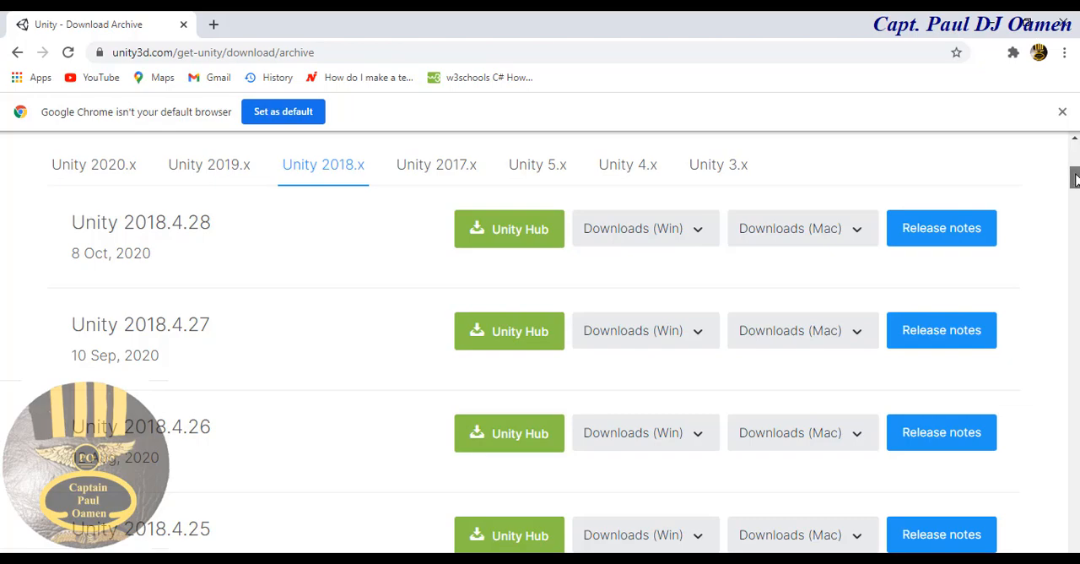
pyautogui.moveTo(1074, 177); pyautogui.dragTo(1064, 407)
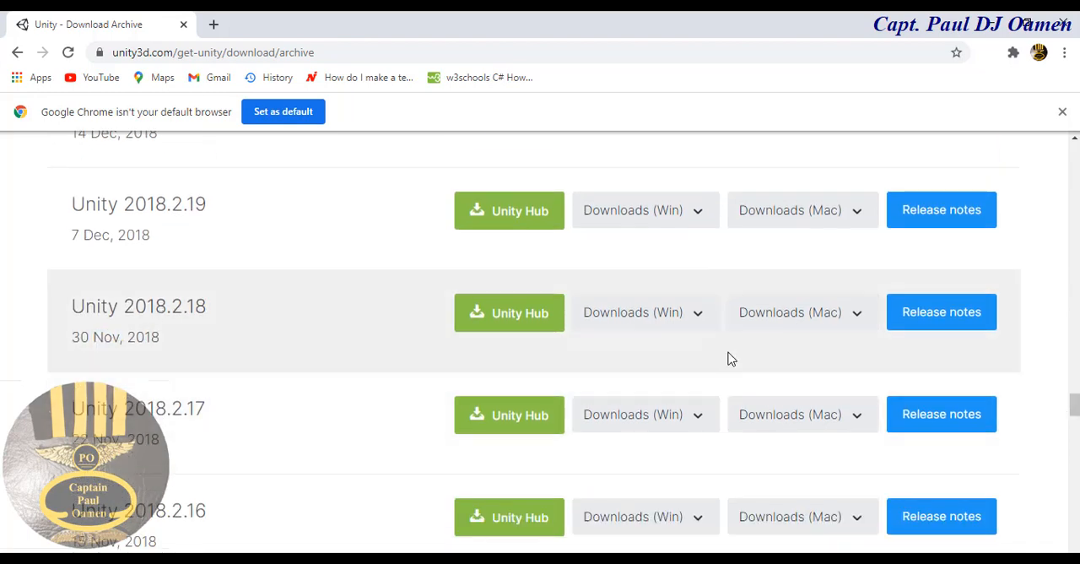
pyautogui.click(706, 321)
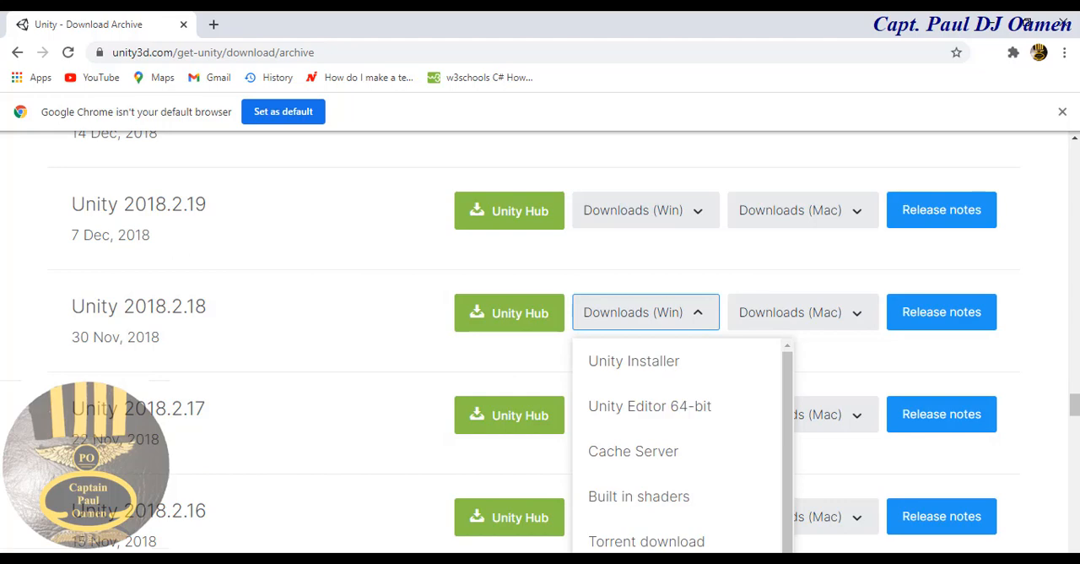
pyautogui.moveTo(1074, 401); pyautogui.dragTo(1075, 524)
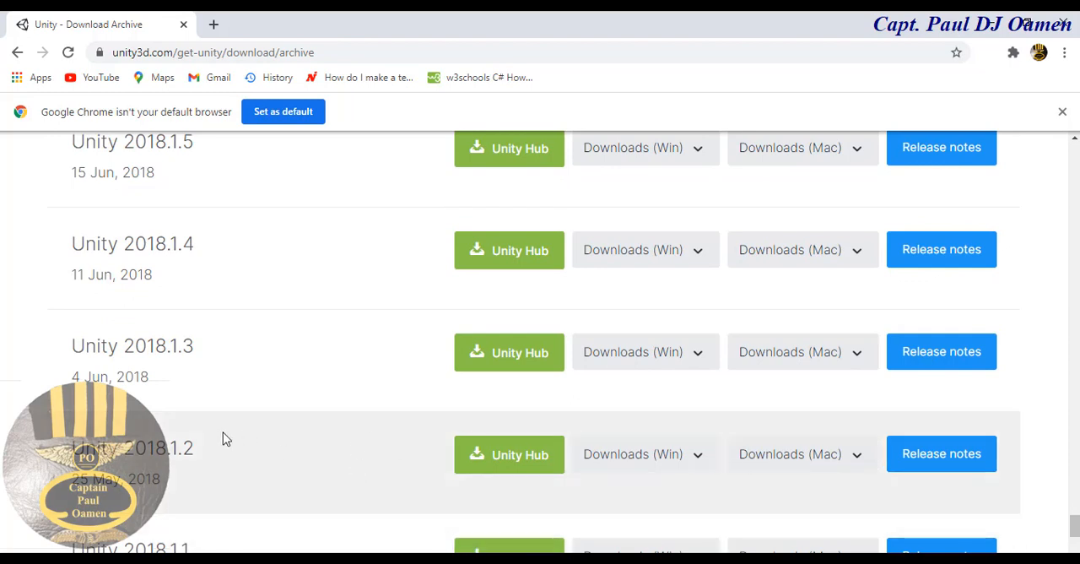
pyautogui.moveTo(1075, 517); pyautogui.dragTo(1076, 527)
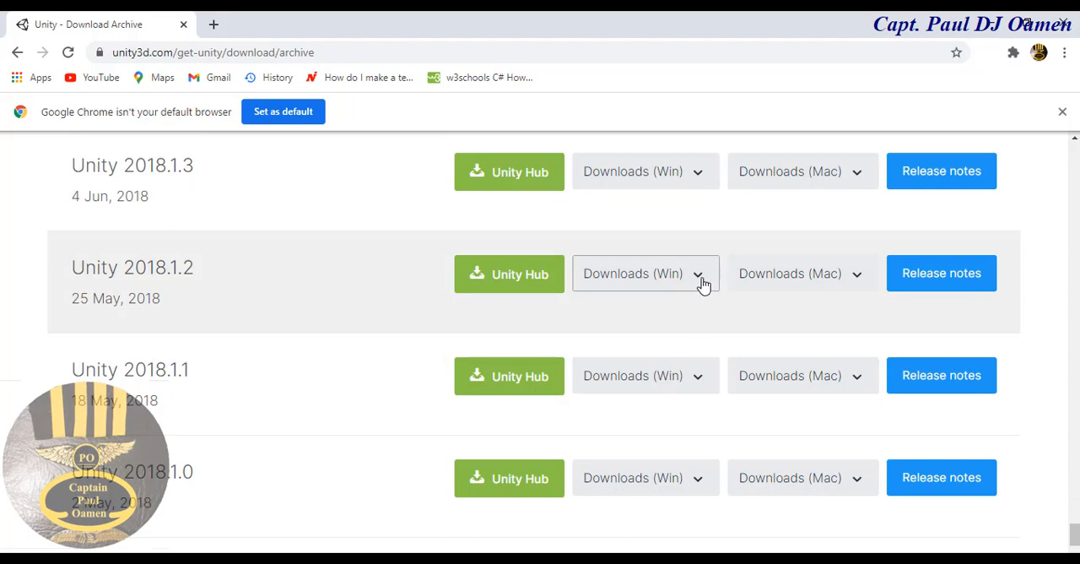
pyautogui.click(701, 281)
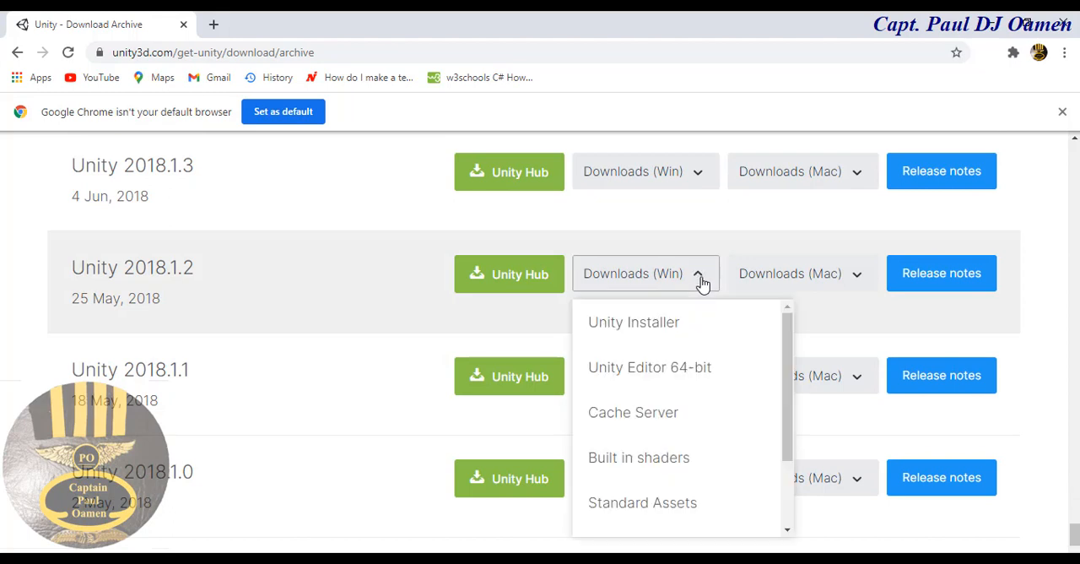
pyautogui.click(642, 504)
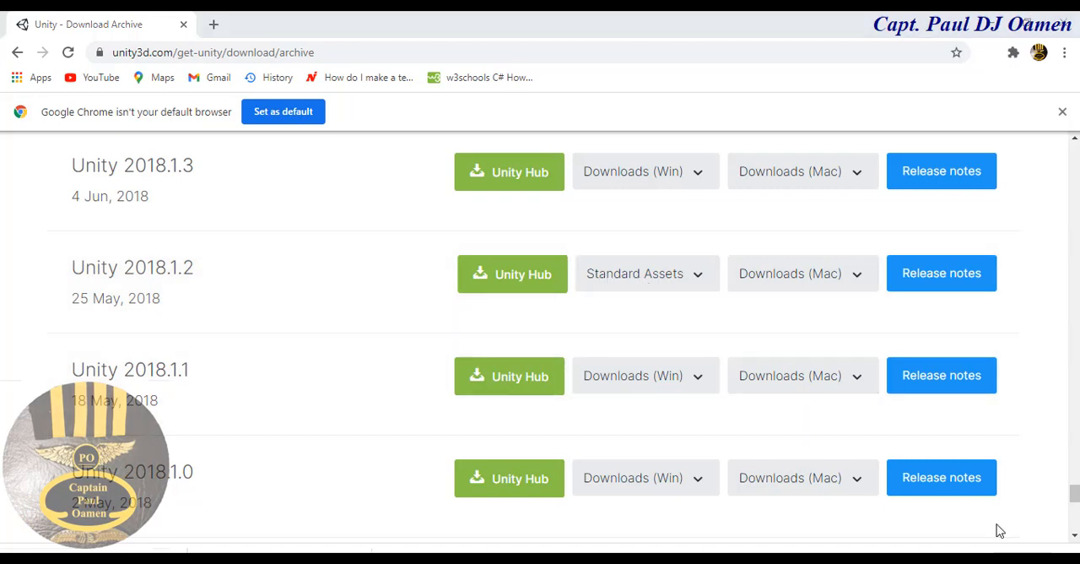
# - Show the downloaded UnityStandardAssetsSetup-2018.1.2f1 file in its folder, and switch back to the Maze_YouTube project in Unity
pyautogui.click(1031, 33)
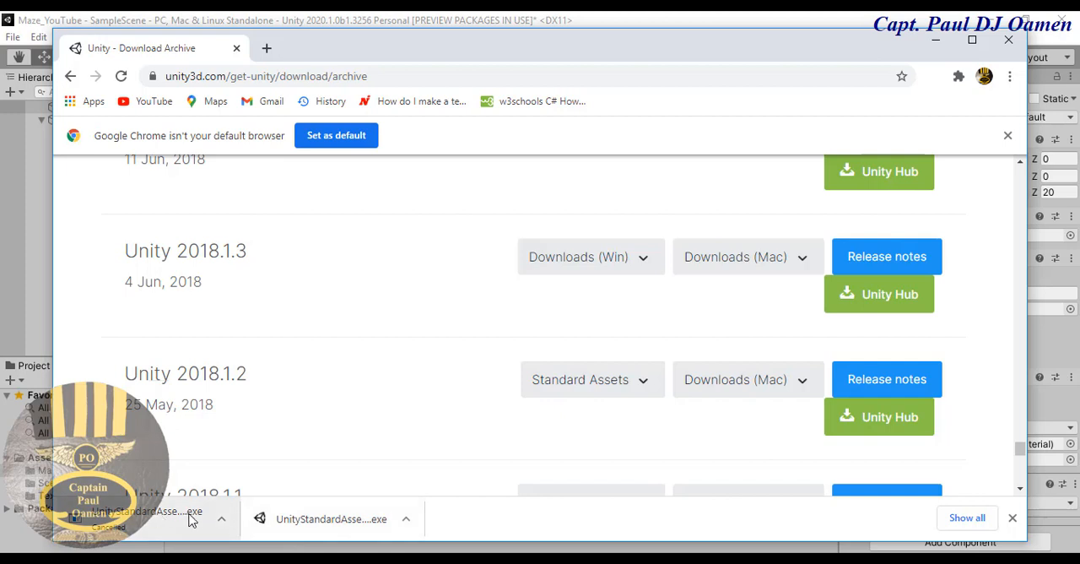
pyautogui.click(406, 520)
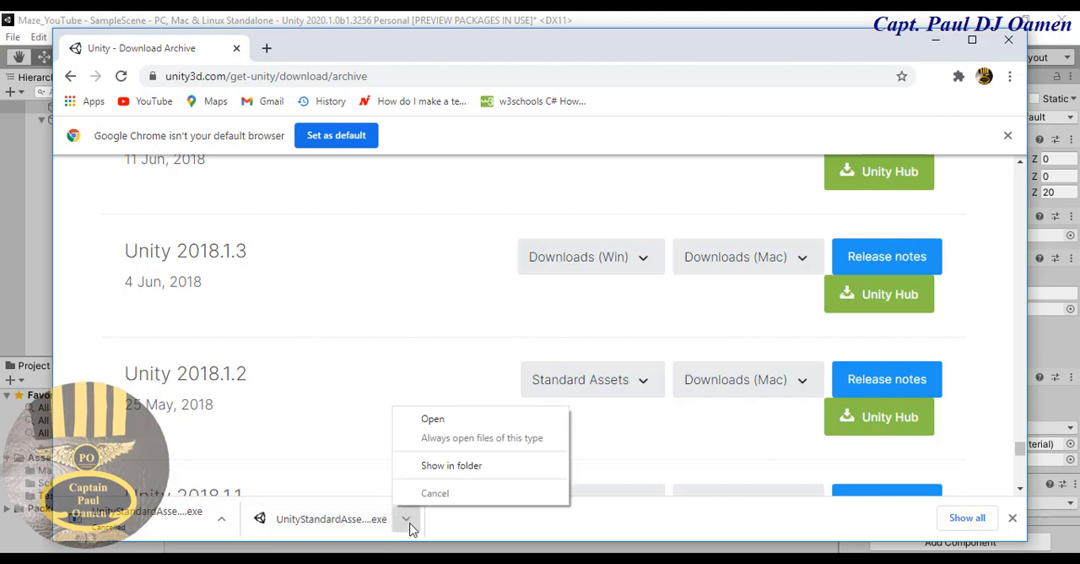
pyautogui.click(471, 469)
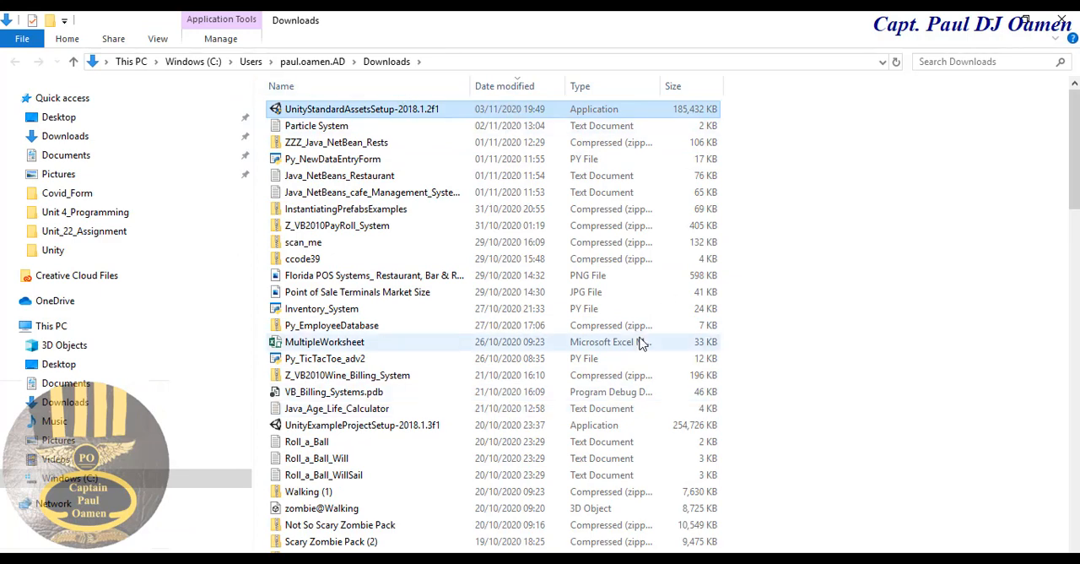
pyautogui.click(1026, 20)
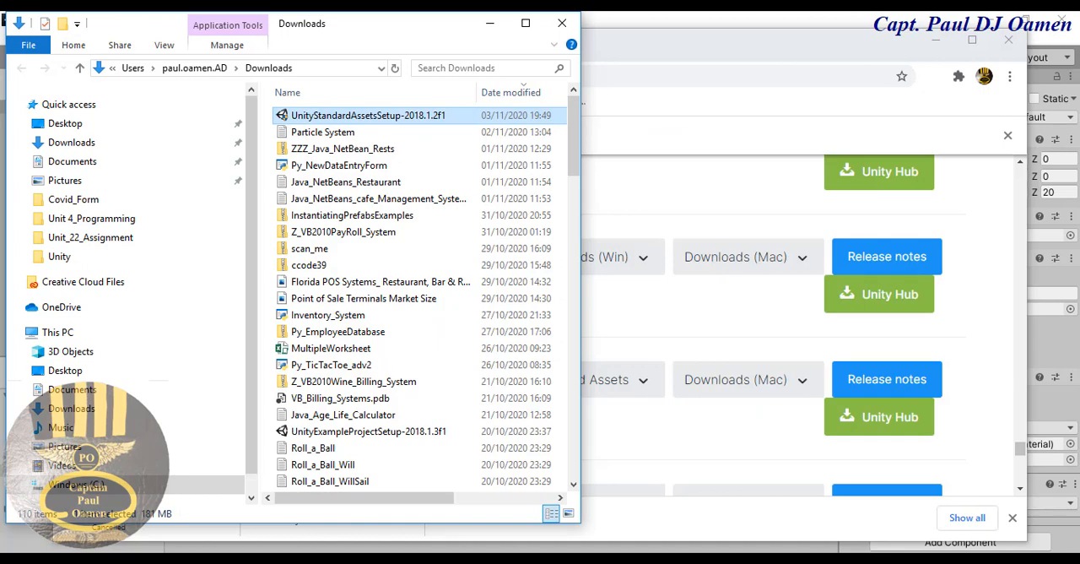
pyautogui.click(490, 23)
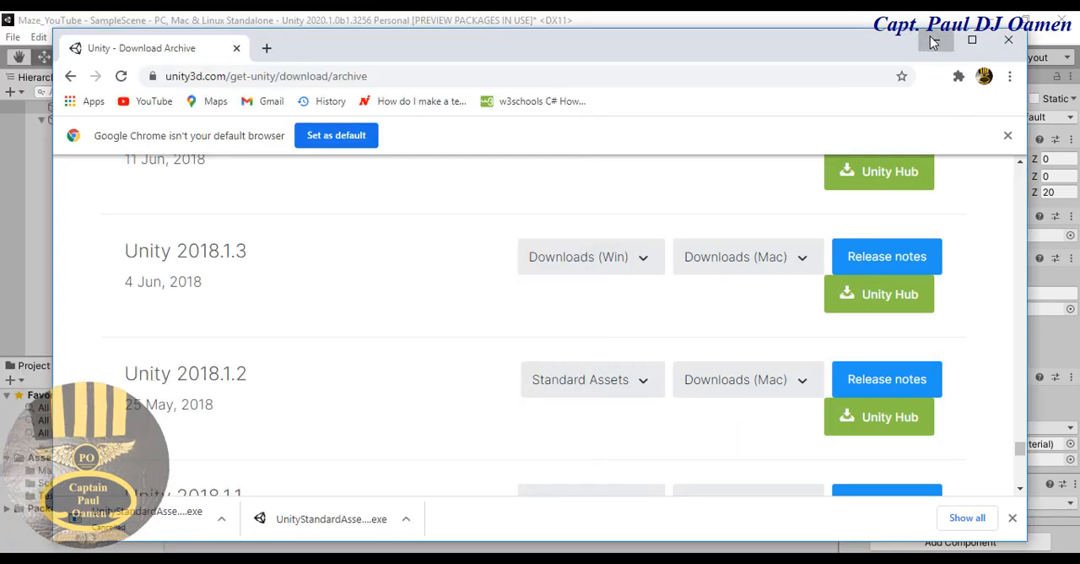
pyautogui.click(935, 39)
pyautogui.click(519, 440)
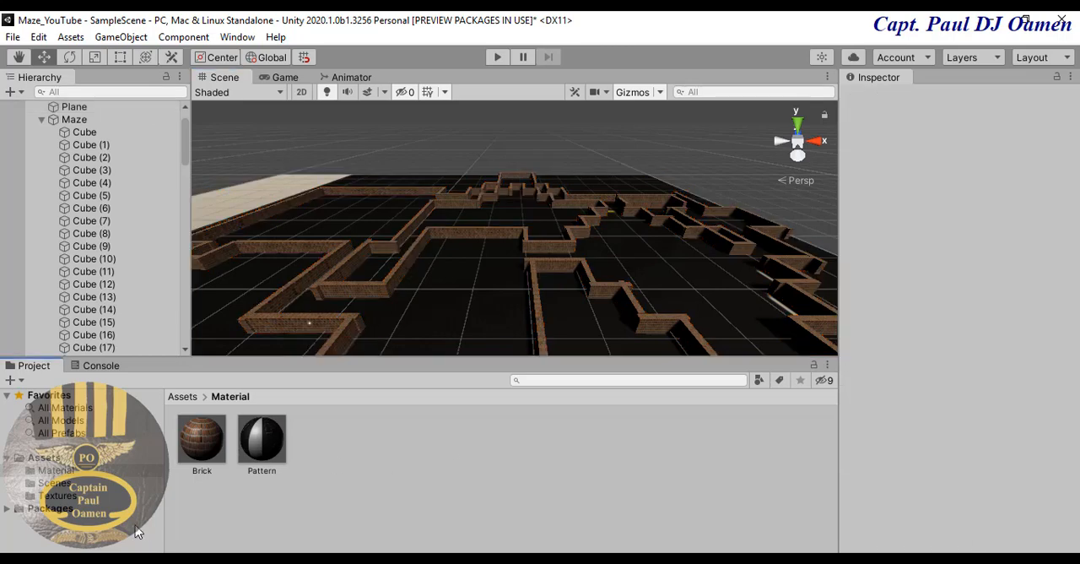
# - Open the Characters custom package from the Standard Assets directory for import into the project's Assets folder
pyautogui.click(46, 458)
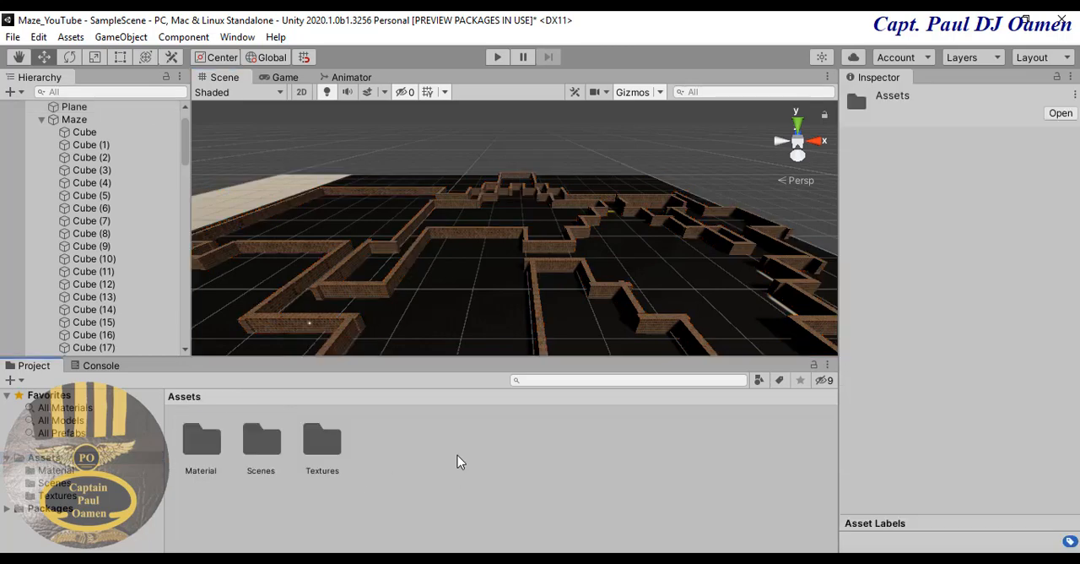
pyautogui.rightClick(458, 457)
pyautogui.moveTo(499, 42)
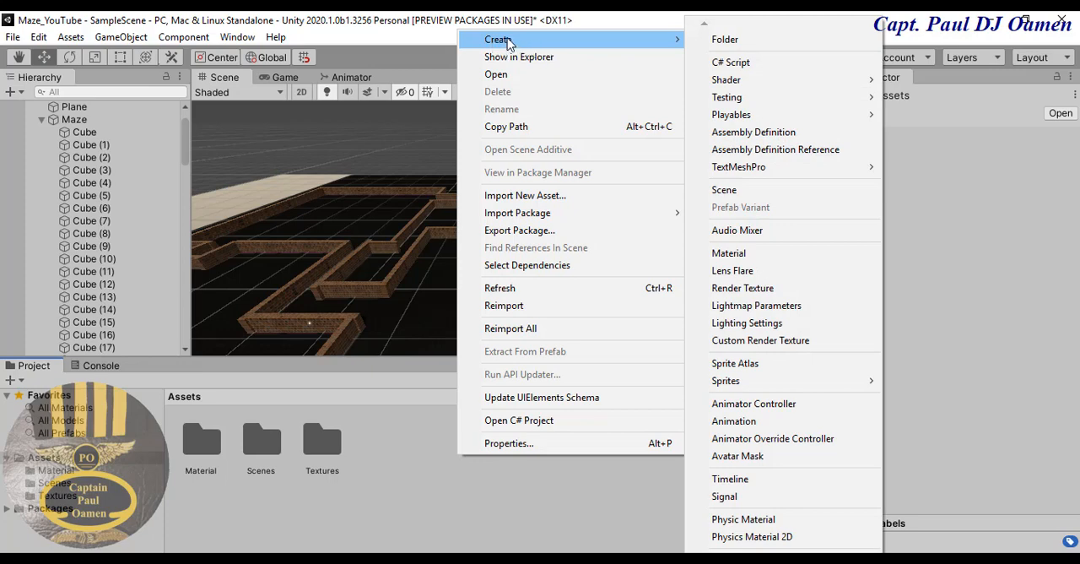
pyautogui.moveTo(505, 217)
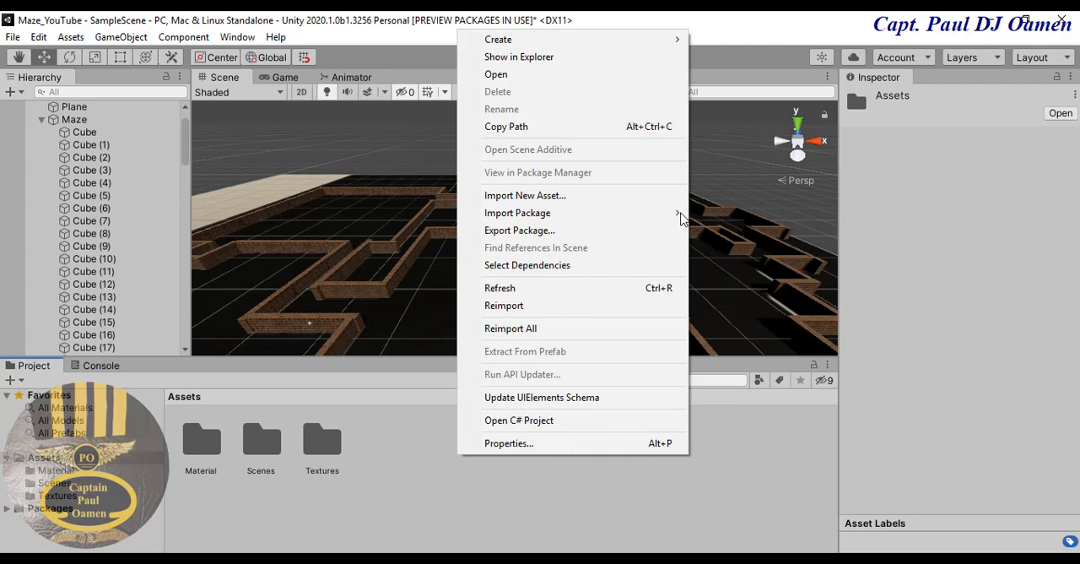
pyautogui.moveTo(681, 215)
pyautogui.click(732, 216)
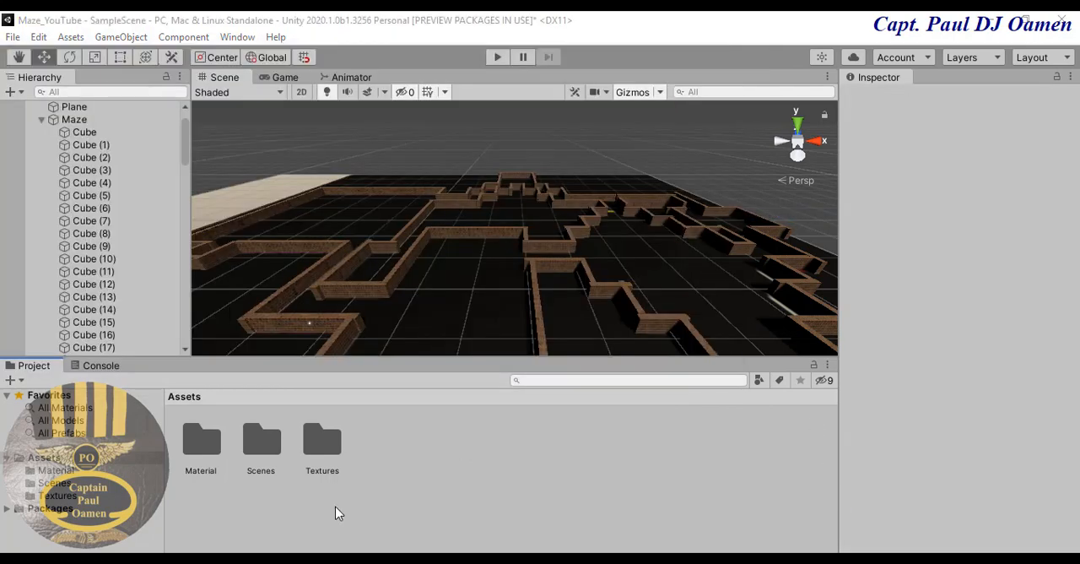
pyautogui.rightClick(402, 490)
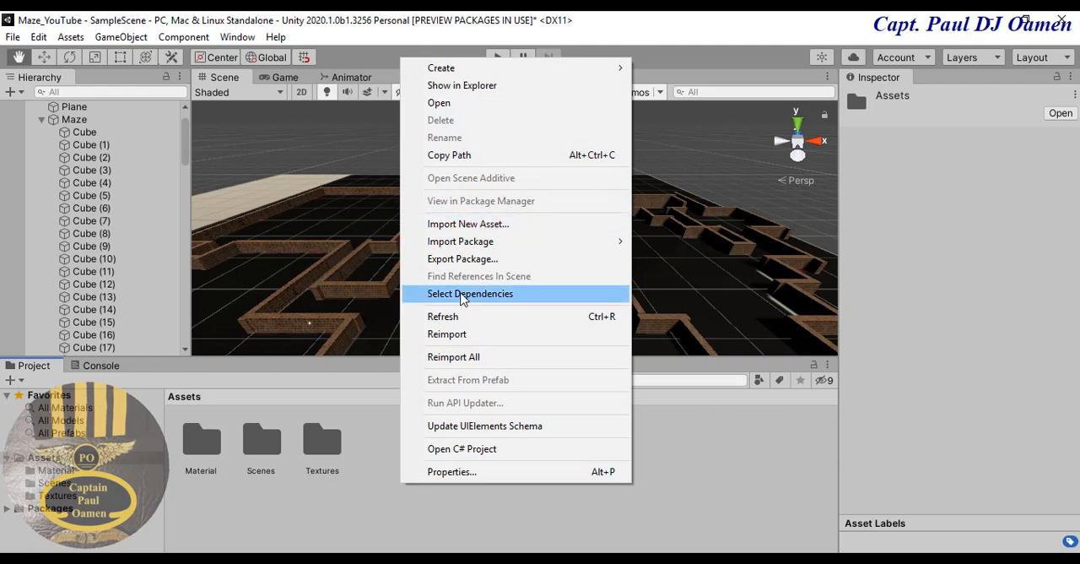
pyautogui.moveTo(627, 245)
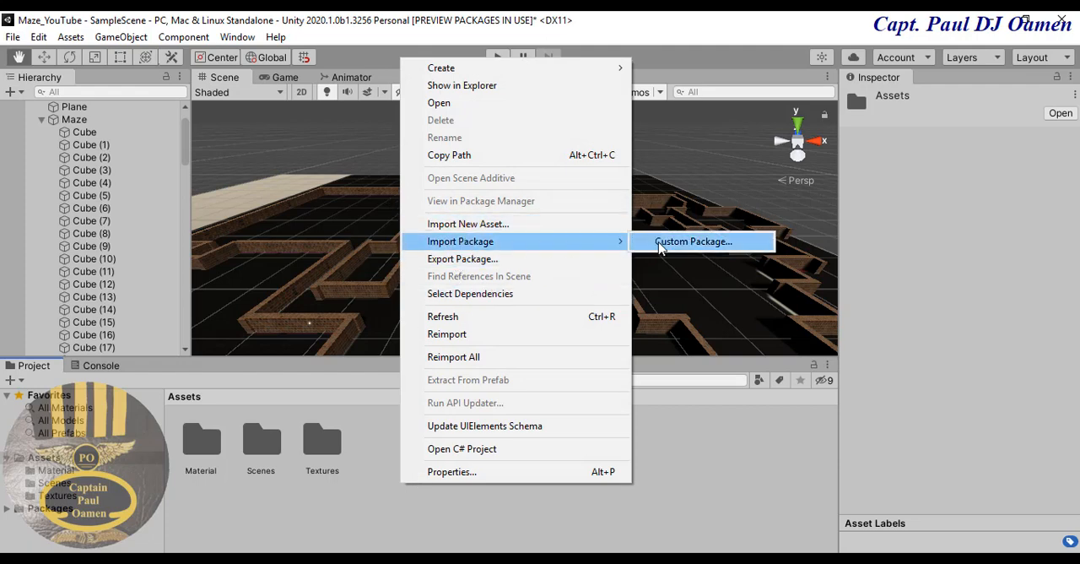
pyautogui.click(693, 242)
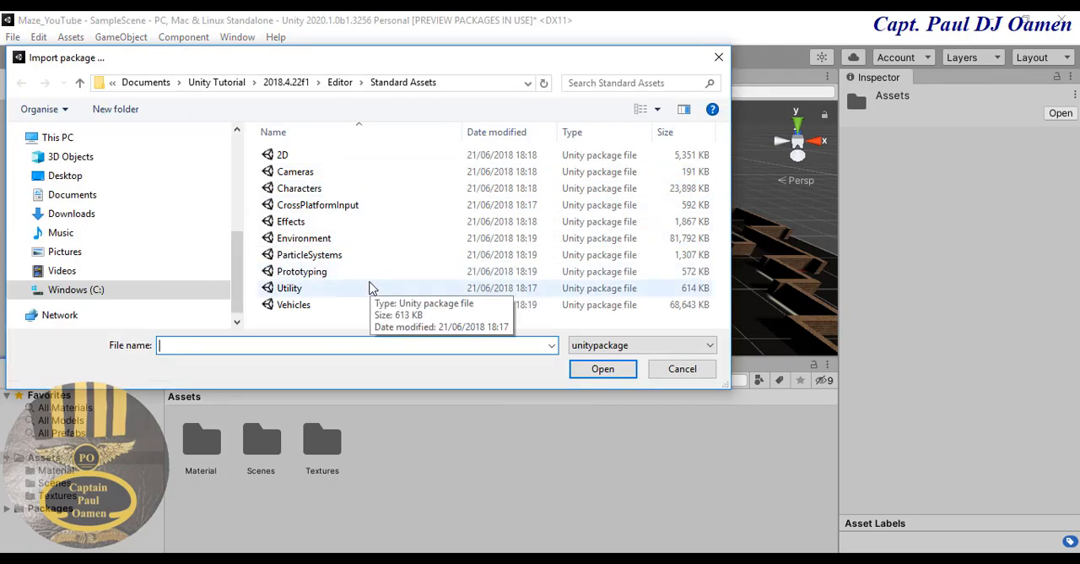
pyautogui.click(306, 243)
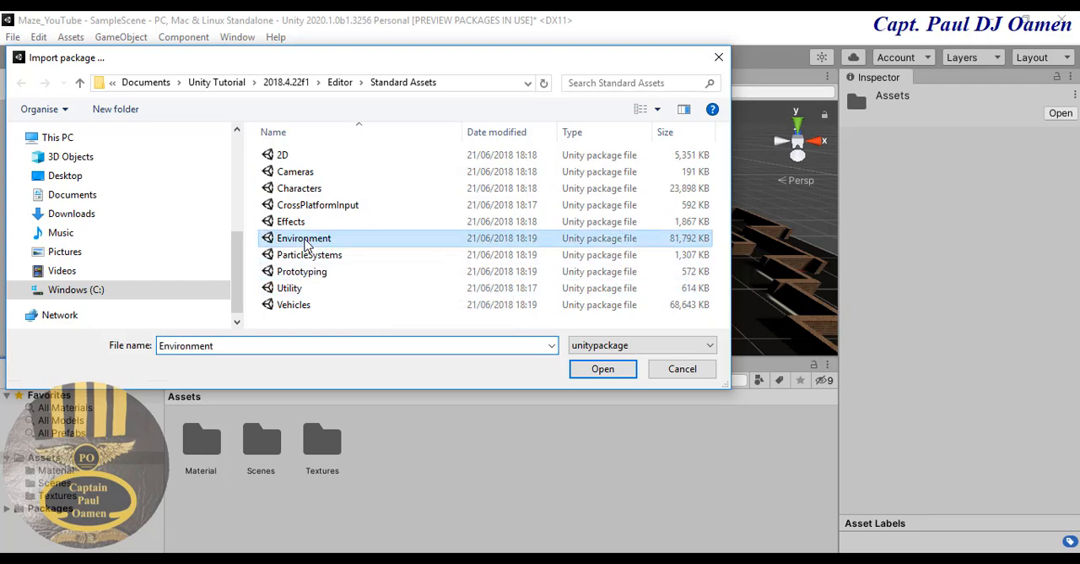
pyautogui.click(321, 194)
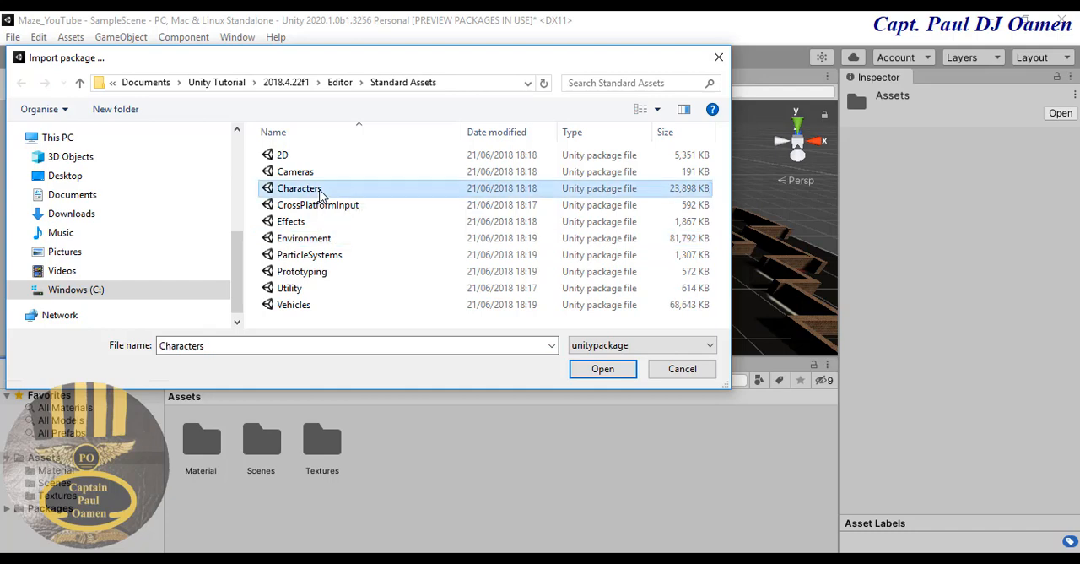
pyautogui.click(609, 373)
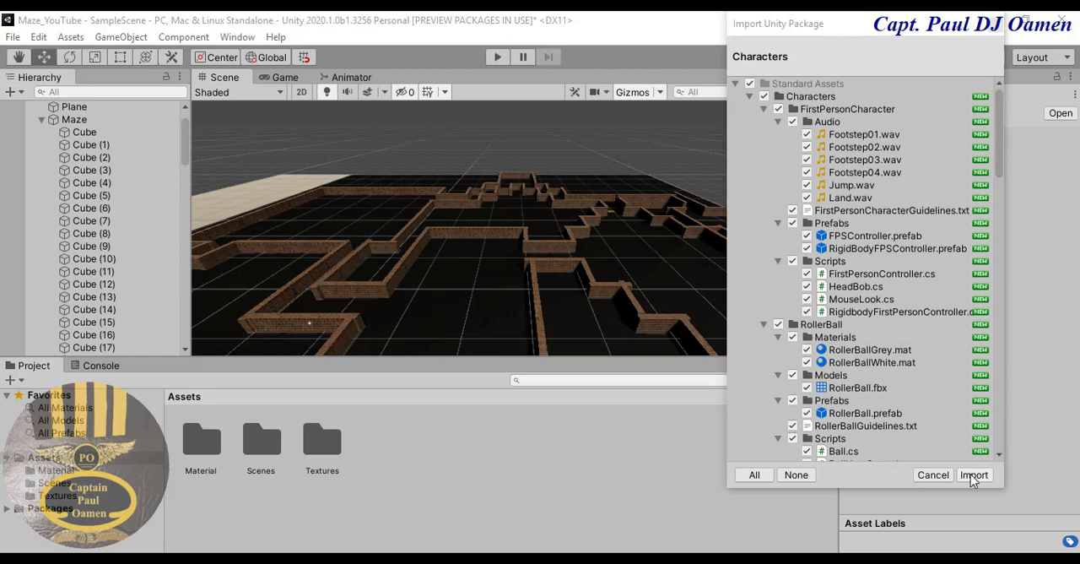
# - Import the Characters package with SimpleActivatorMenu.cs and ForcedReset.cs excluded from the Utility folder
pyautogui.moveTo(1000, 173); pyautogui.dragTo(975, 331)
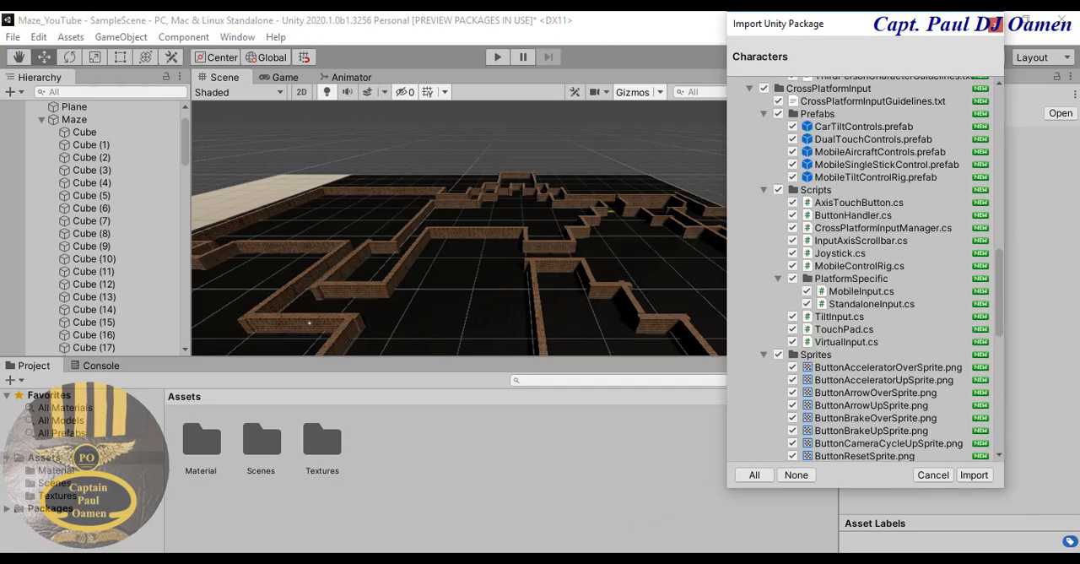
pyautogui.moveTo(999, 330); pyautogui.dragTo(985, 440)
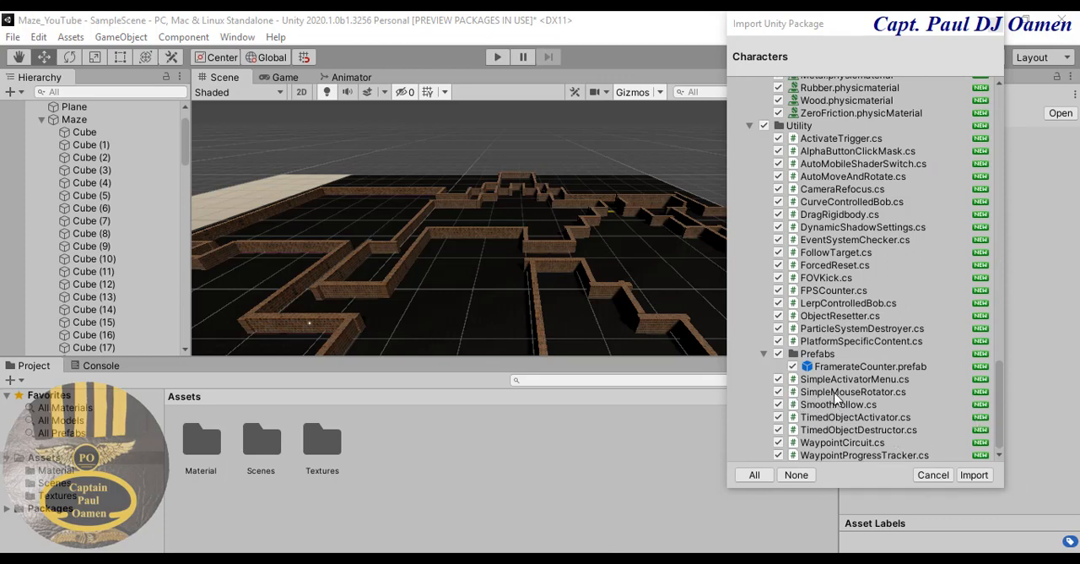
pyautogui.click(778, 380)
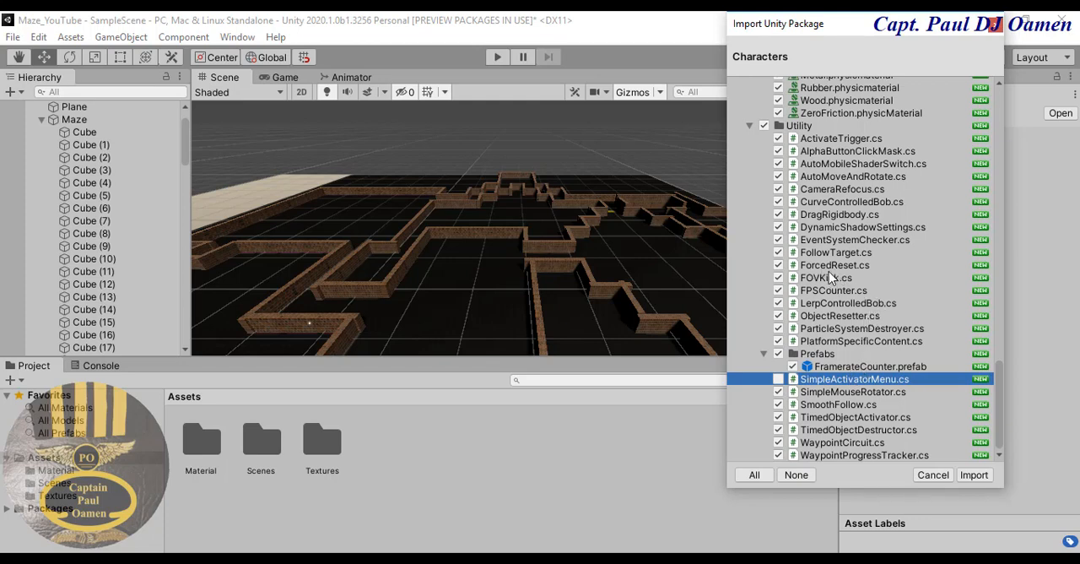
pyautogui.click(779, 266)
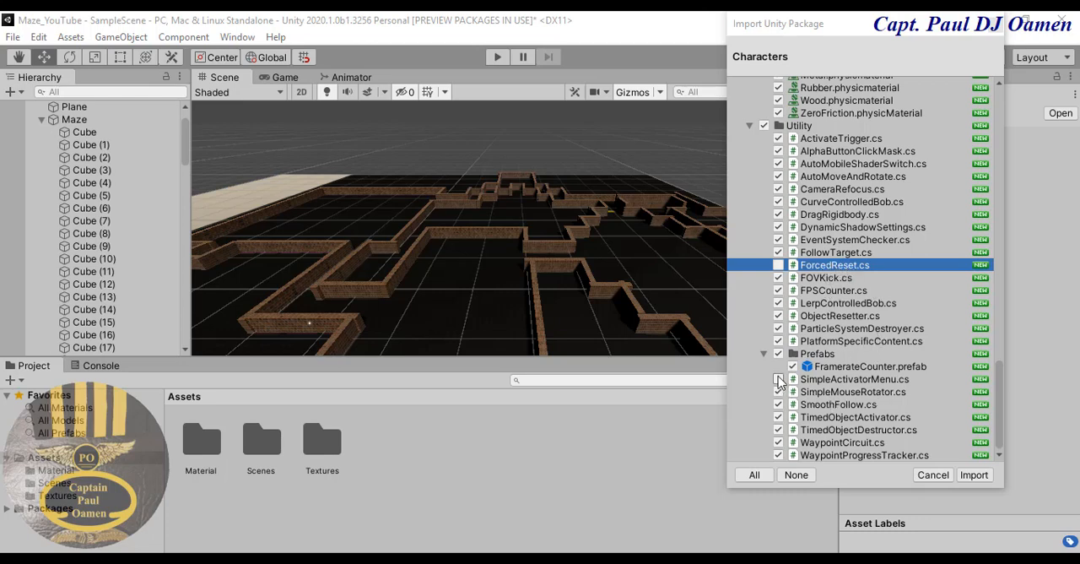
pyautogui.click(975, 476)
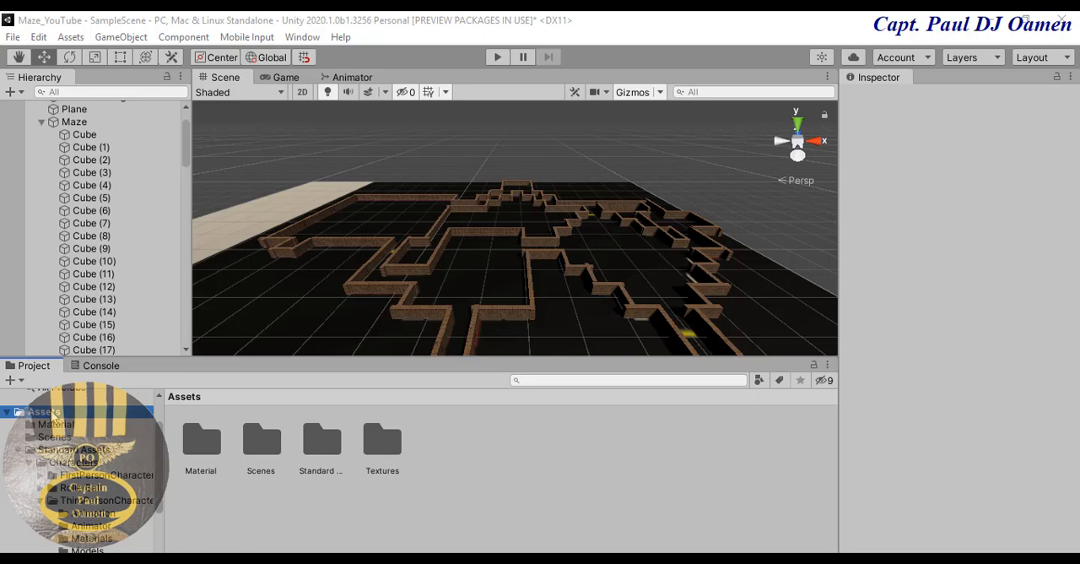
# - Place the FPSController prefab from the FirstPersonCharacter Prefabs folder inside the maze at about X 15.5, Y 3.8, Z 1
pyautogui.doubleClick(322, 440)
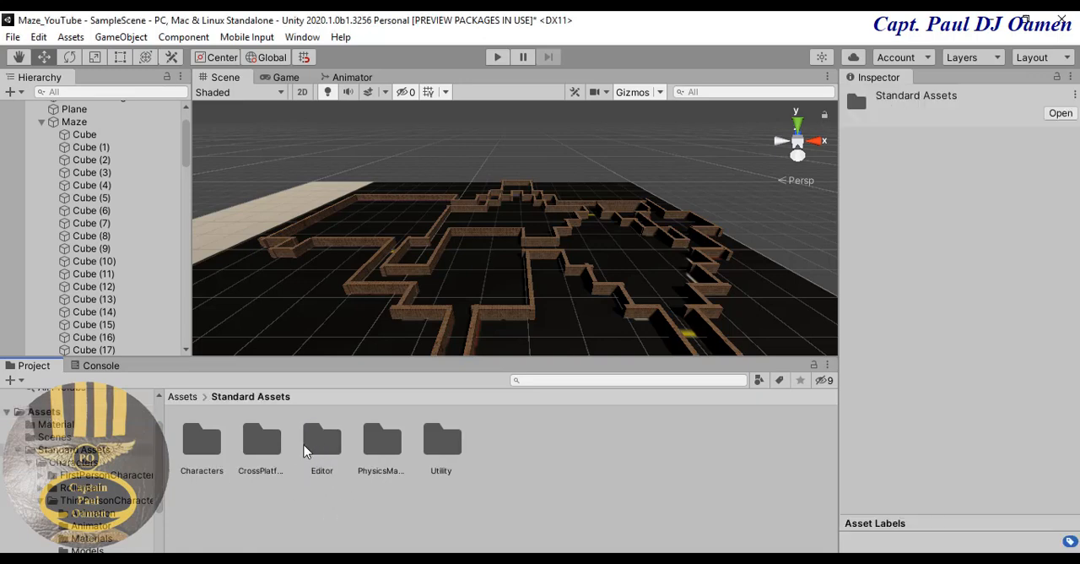
pyautogui.doubleClick(200, 446)
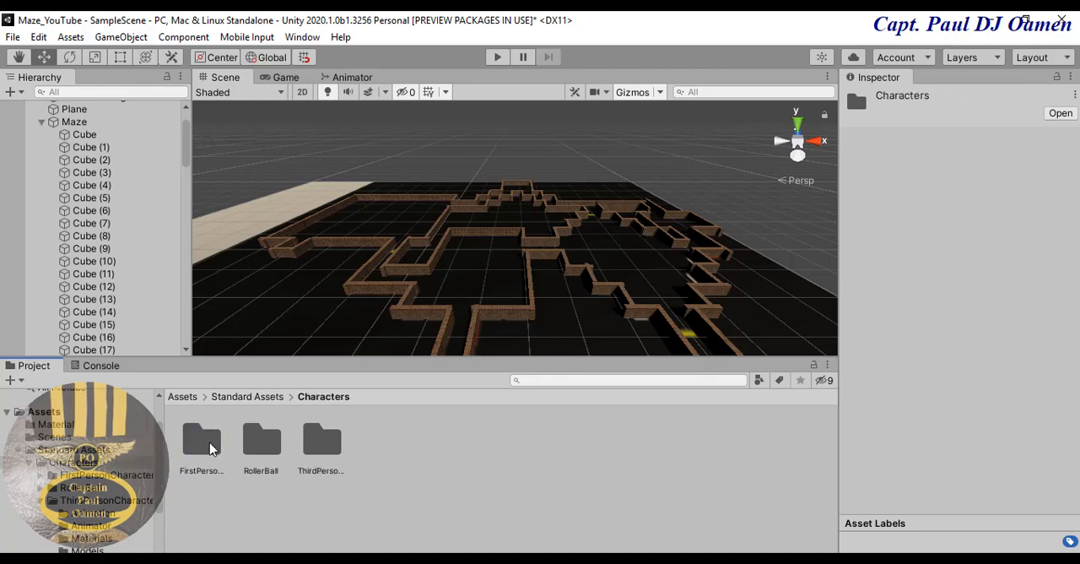
pyautogui.click(201, 445)
pyautogui.doubleClick(201, 446)
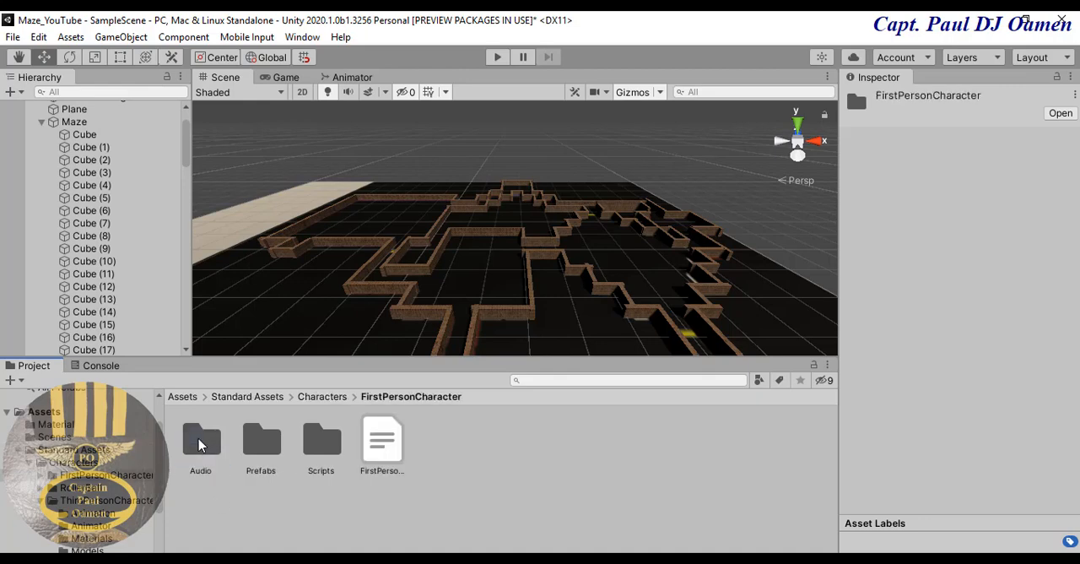
pyautogui.doubleClick(254, 443)
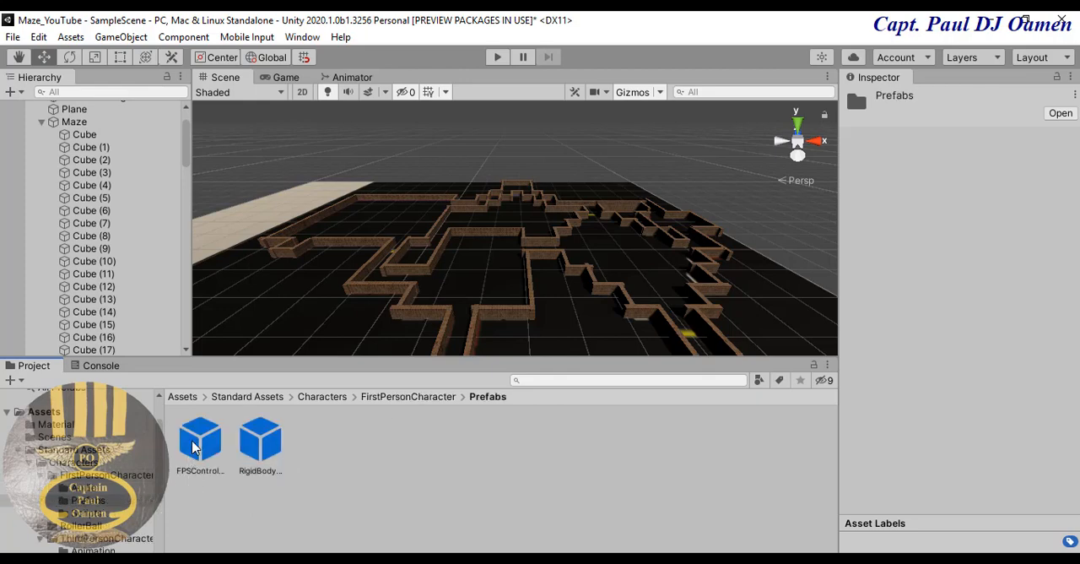
pyautogui.moveTo(200, 445); pyautogui.dragTo(362, 346)
pyautogui.moveTo(462, 292); pyautogui.dragTo(463, 294)
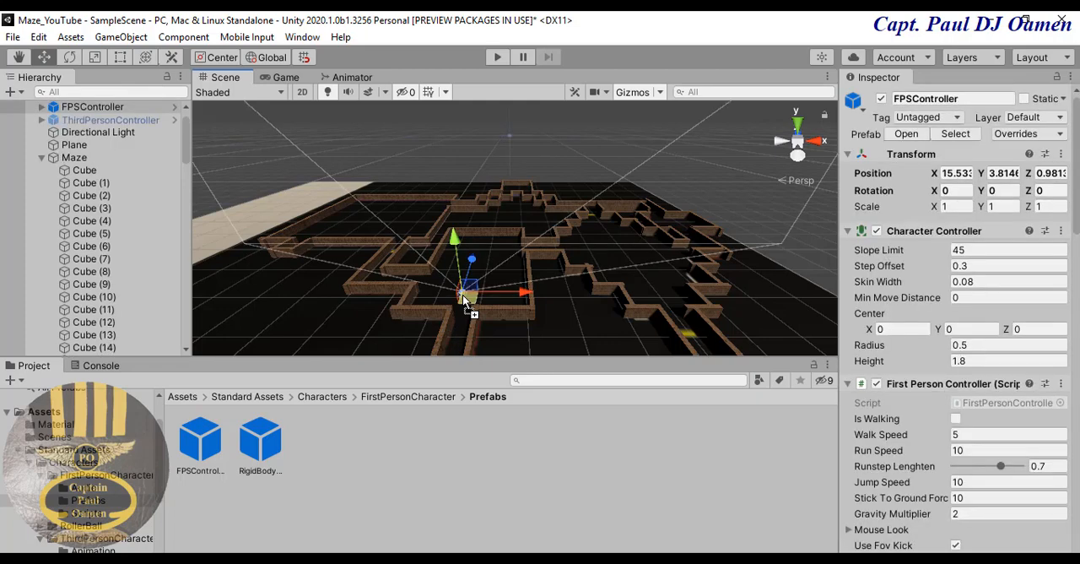
# - Test the first-person controller in Play mode by walking forward through the brick maze corridors, and stop the game
pyautogui.click(492, 56)
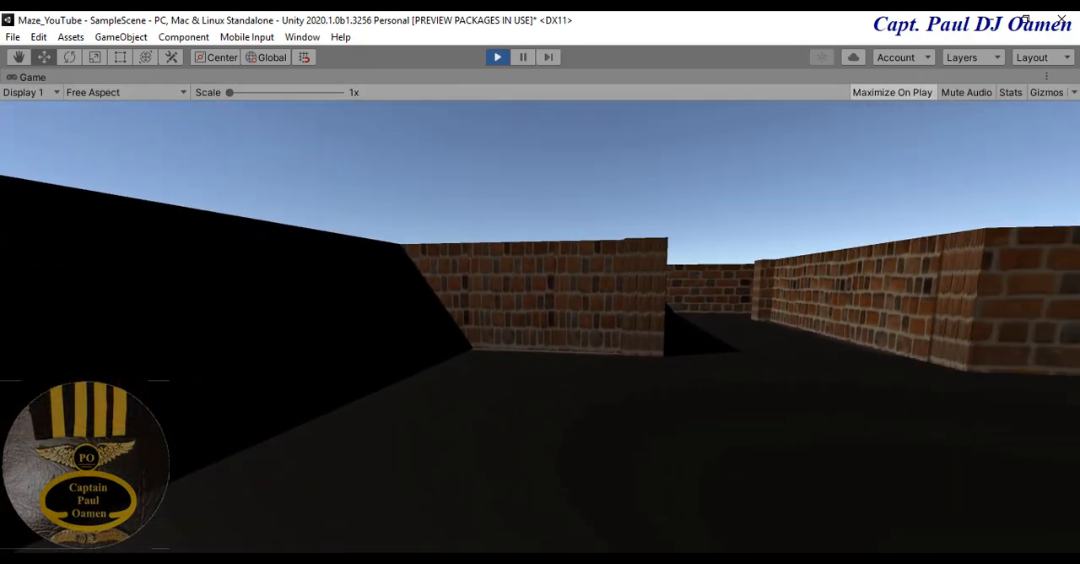
pyautogui.press('w')
pyautogui.press('w')
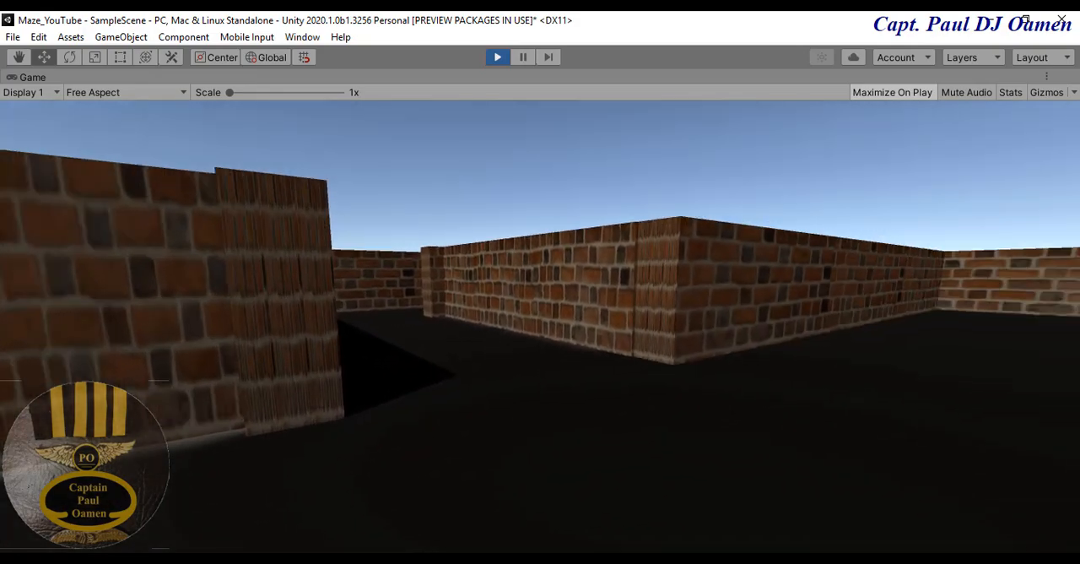
pyautogui.press('w')
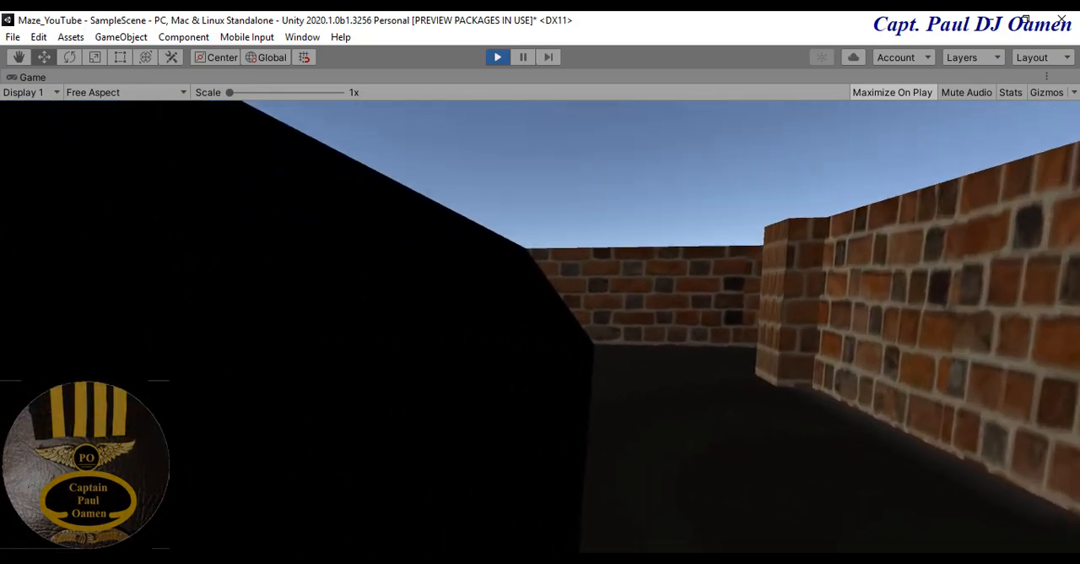
pyautogui.press('w')
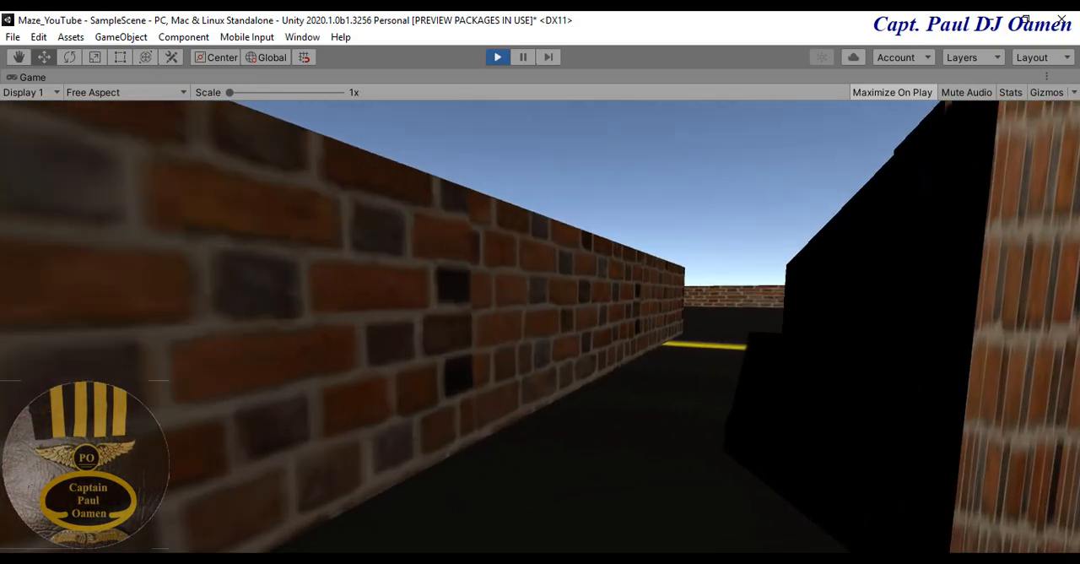
pyautogui.press('w')
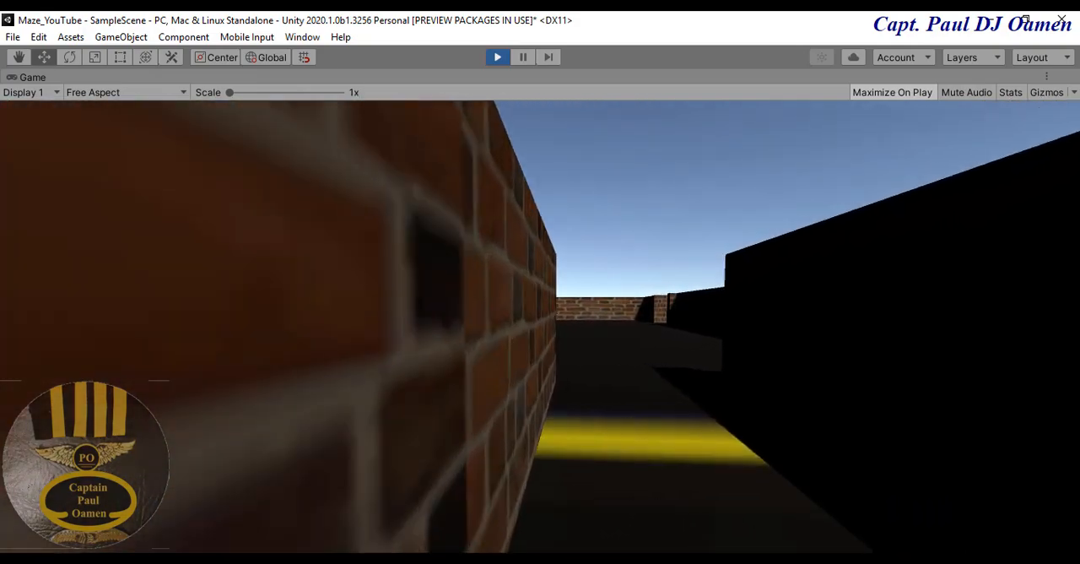
pyautogui.press('w')
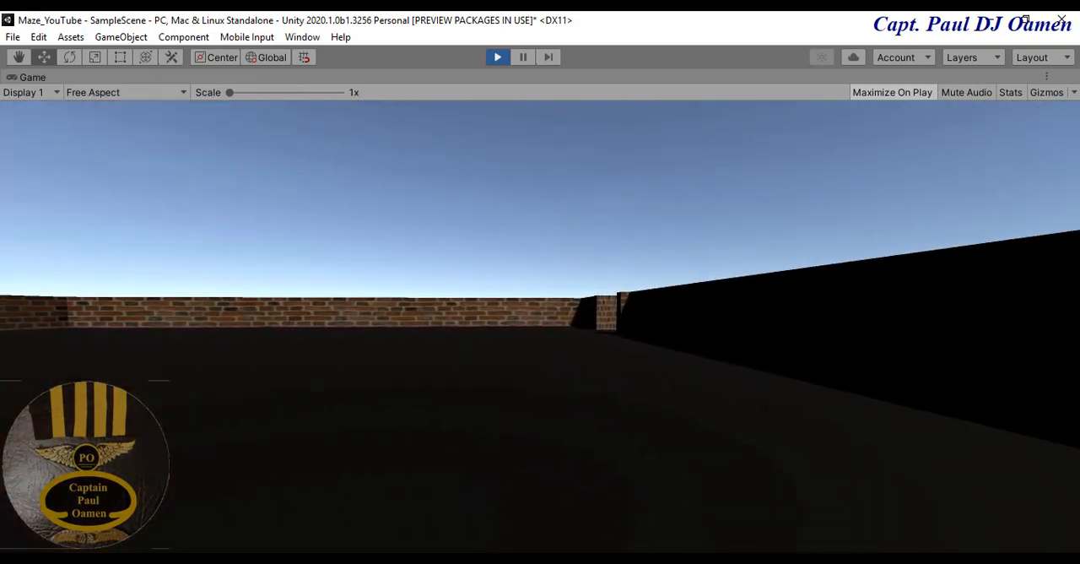
pyautogui.press('w')
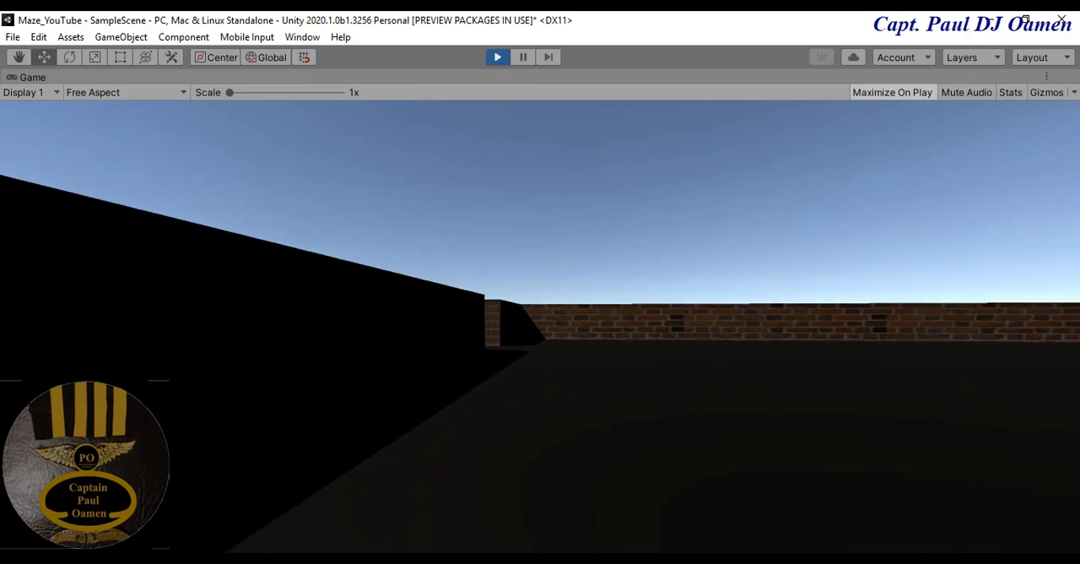
pyautogui.press('w')
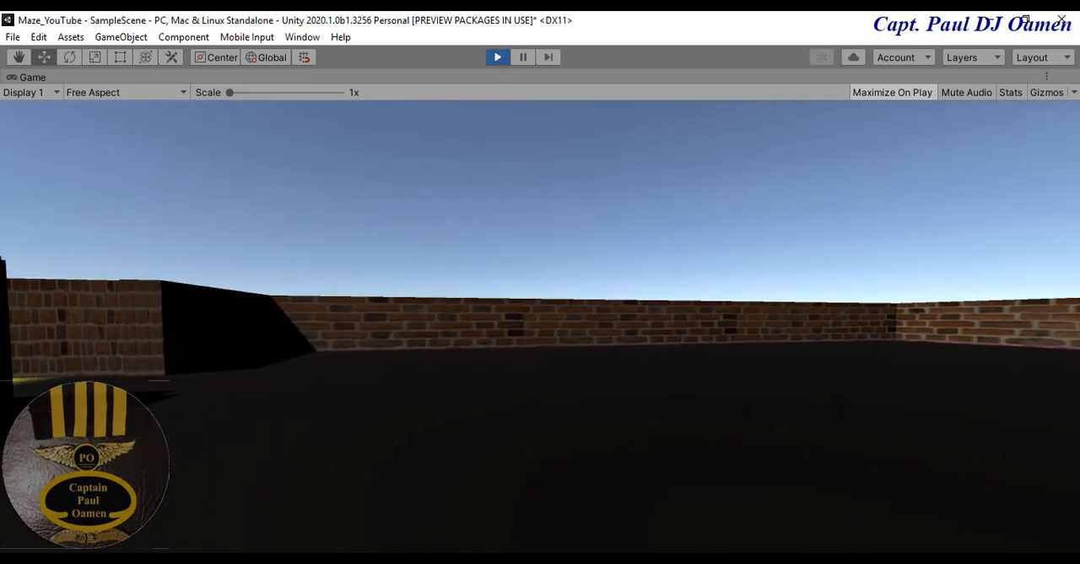
pyautogui.press('w')
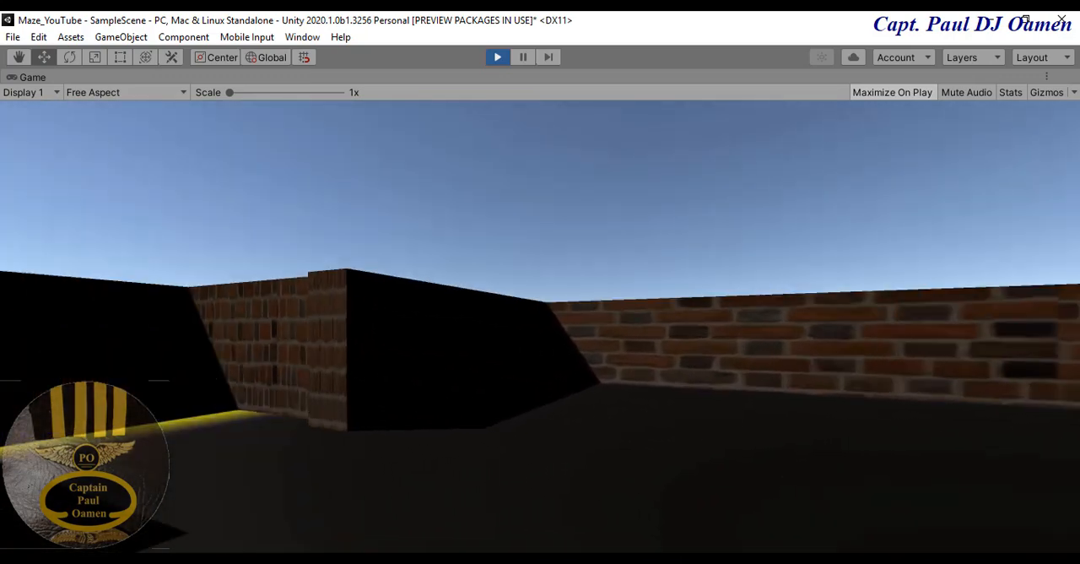
pyautogui.press('w')
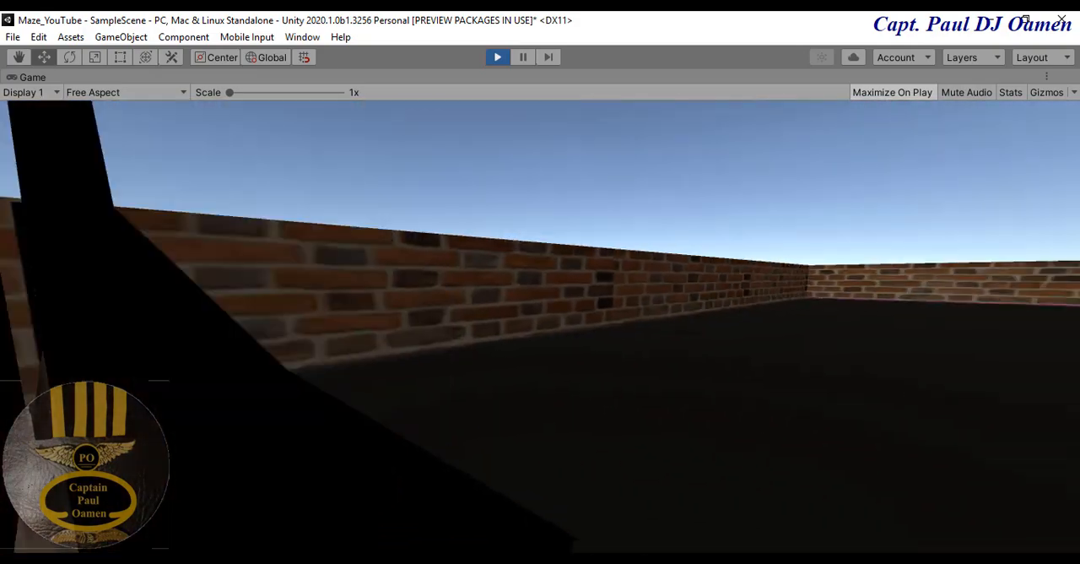
pyautogui.press('w')
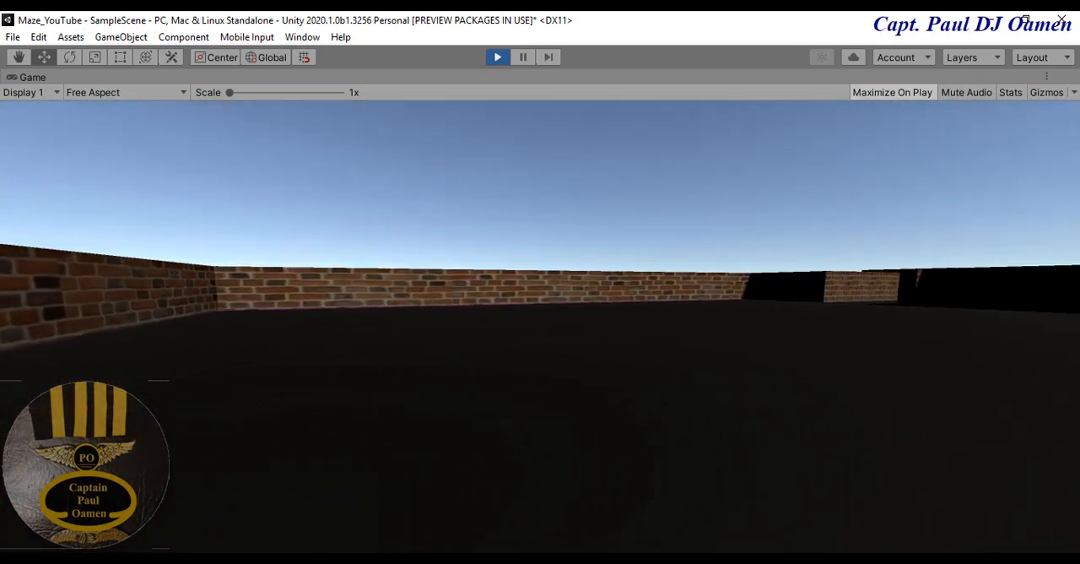
pyautogui.press('w')
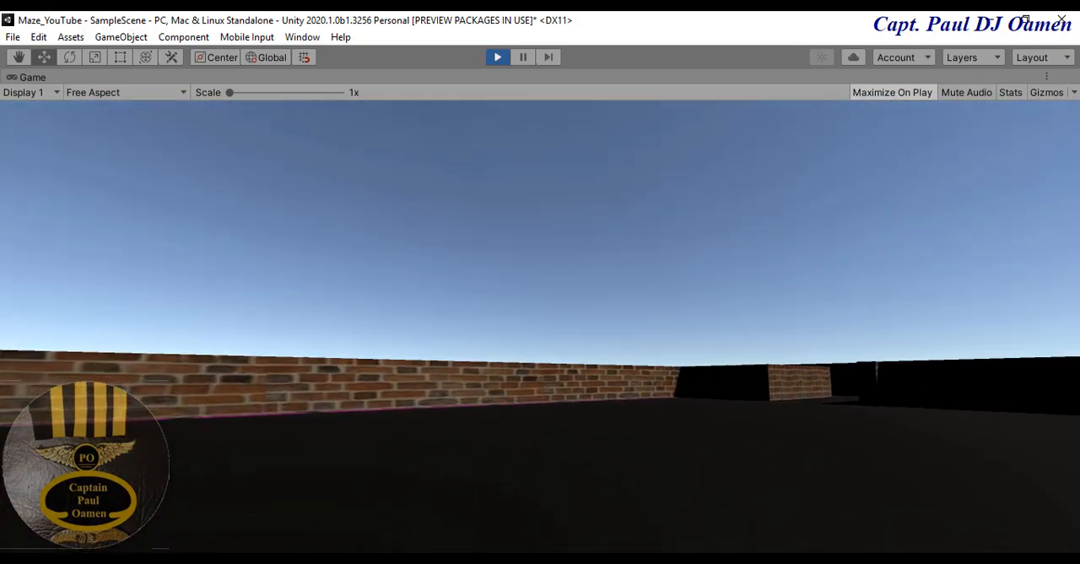
pyautogui.press('w')
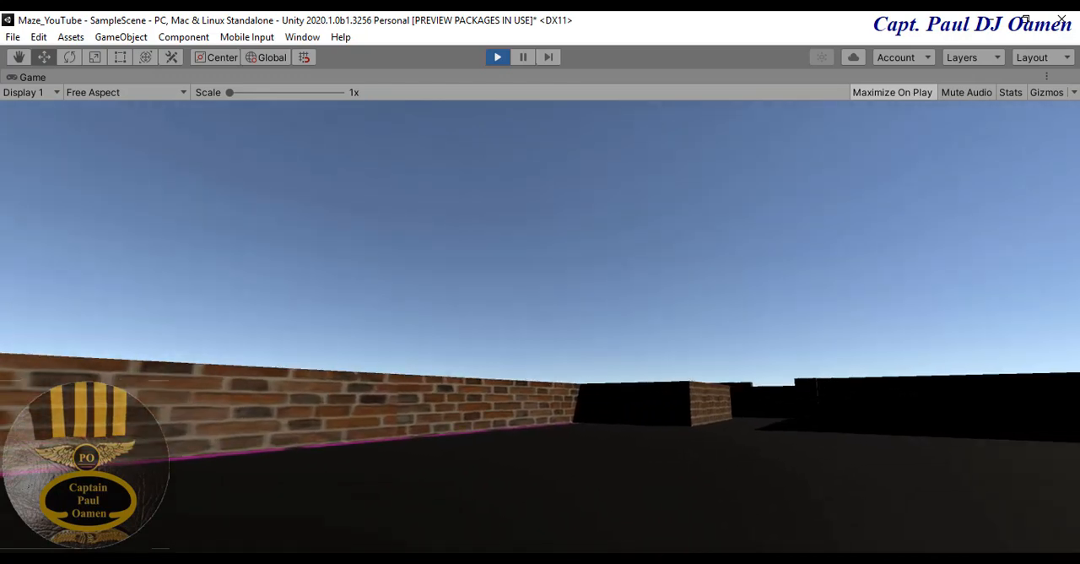
pyautogui.press('w')
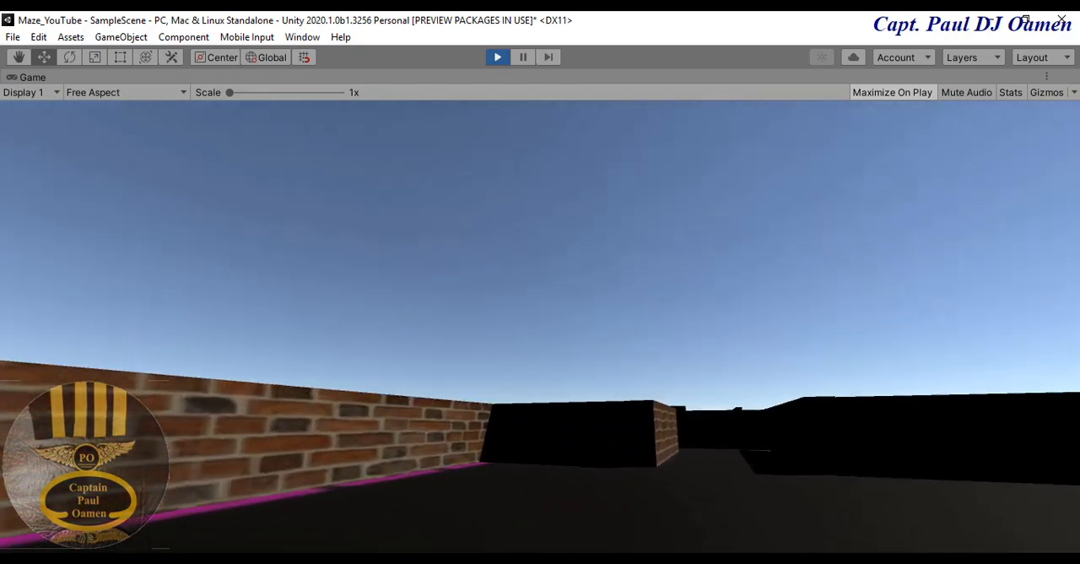
pyautogui.press('w')
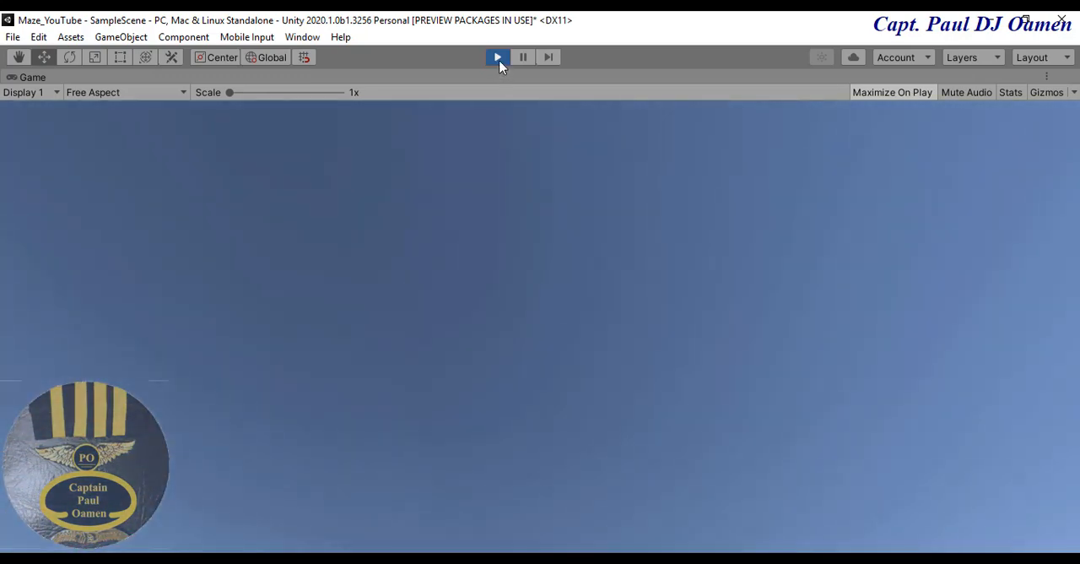
pyautogui.click(498, 57)
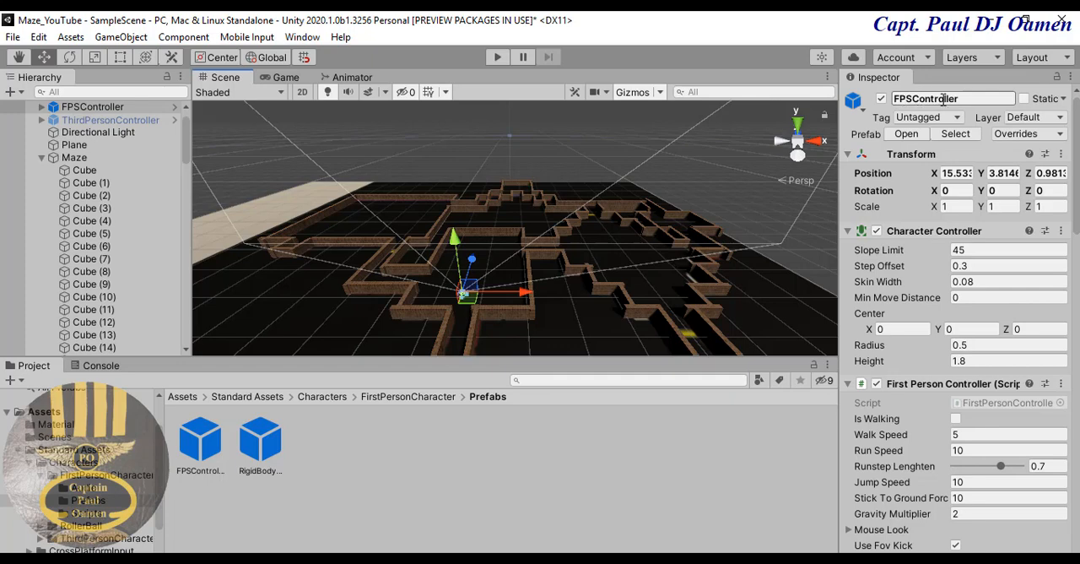
# - Deactivate the FPSController object in the scene and open the Prefabs folder of ThirdPersonCharacter in the Standard Assets Characters
pyautogui.click(881, 98)
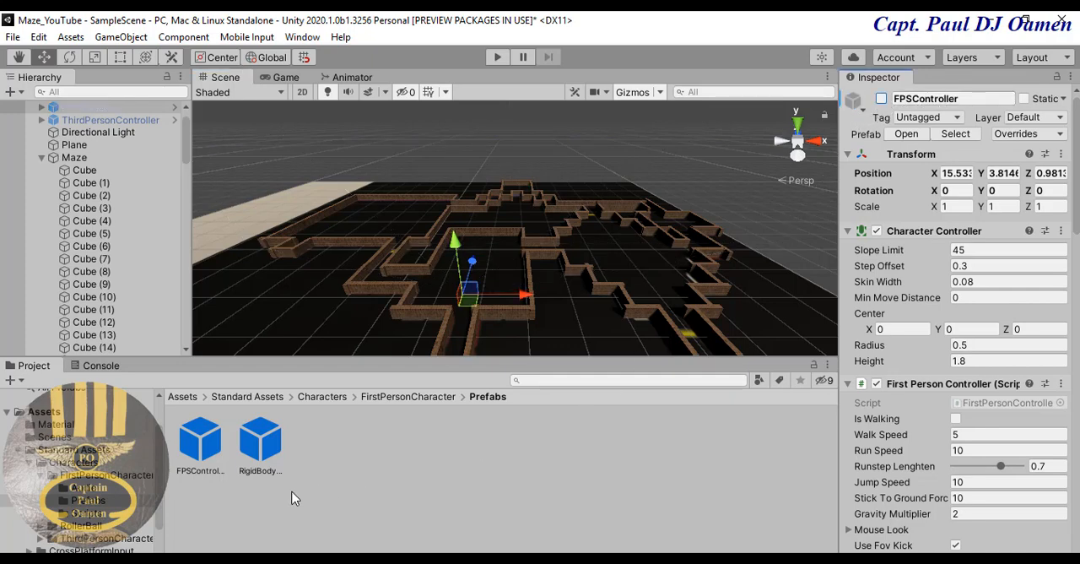
pyautogui.click(69, 462)
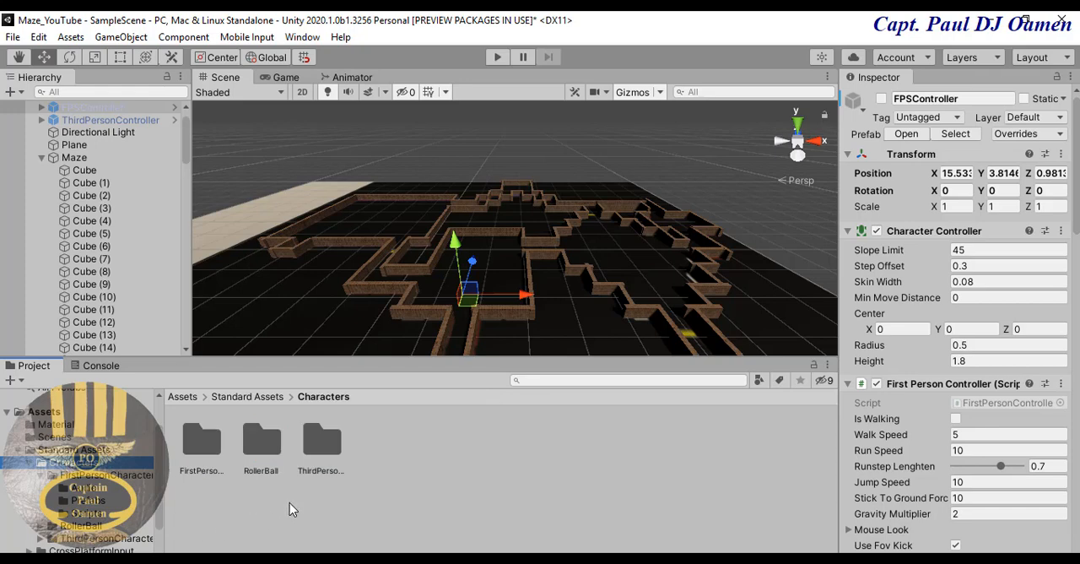
pyautogui.click(321, 452)
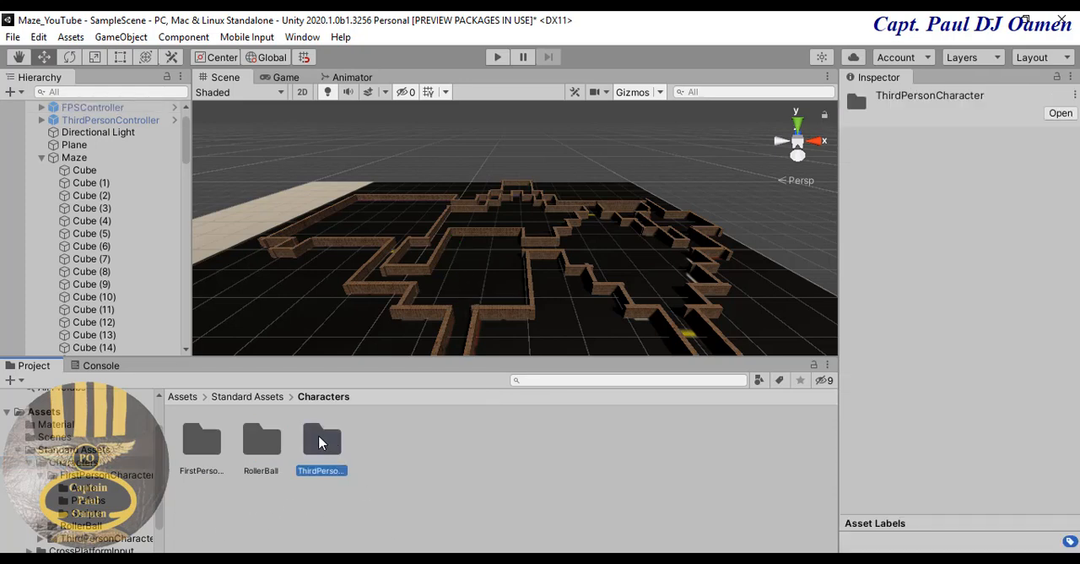
pyautogui.doubleClick(321, 443)
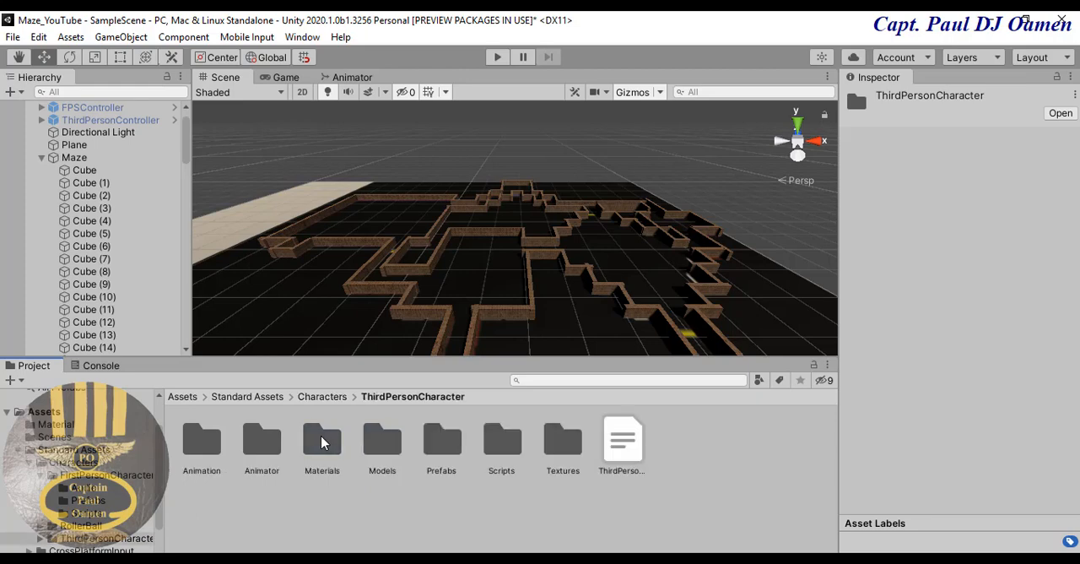
pyautogui.doubleClick(444, 443)
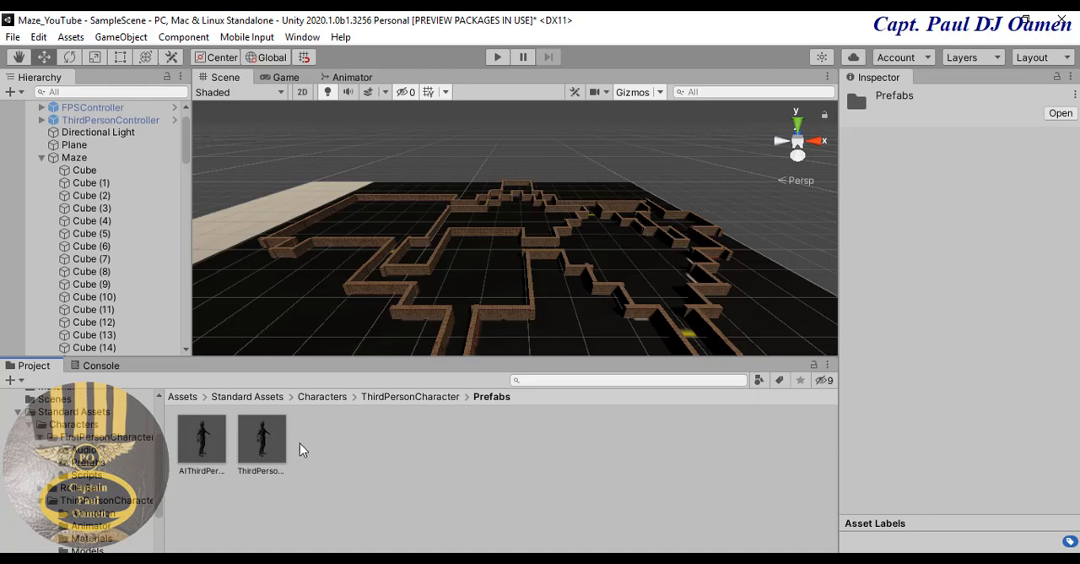
# - Place the ThirdPersonController prefab on the floor inside the maze at about X 19.1, Y 3.8, Z 10.1
pyautogui.click(259, 445)
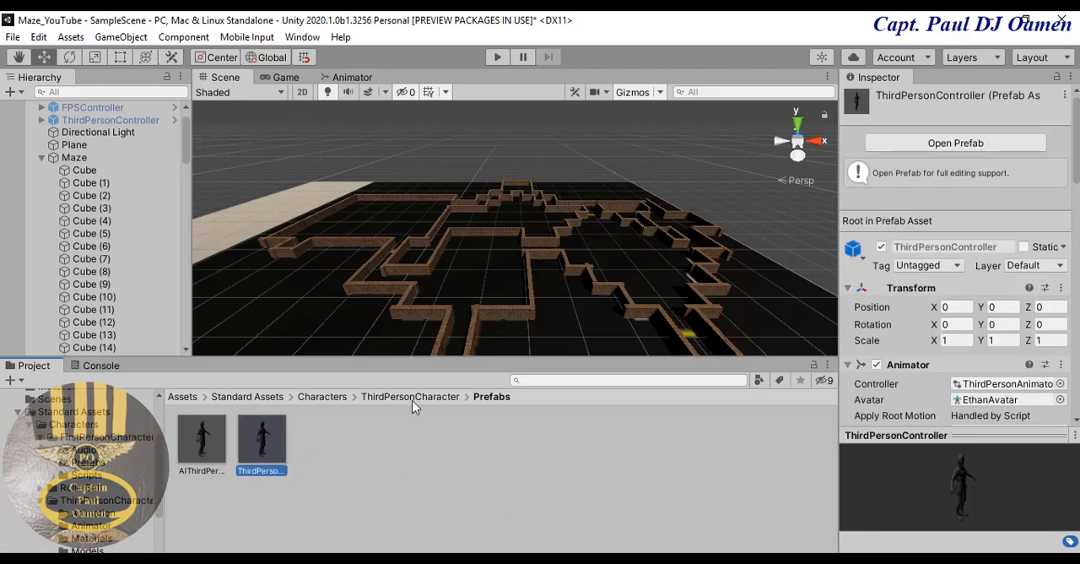
pyautogui.moveTo(281, 459); pyautogui.dragTo(472, 300)
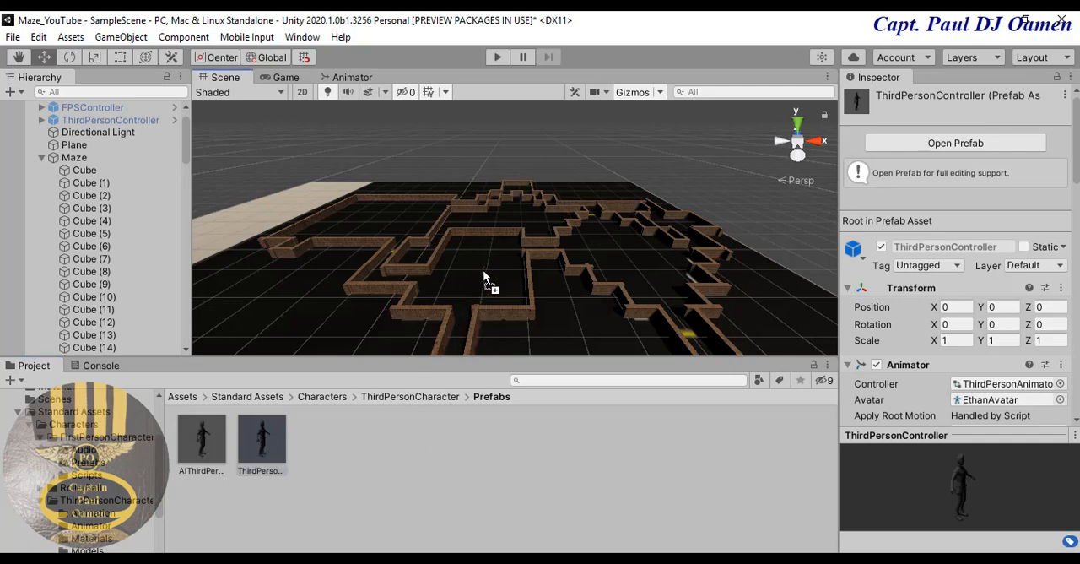
pyautogui.moveTo(484, 272); pyautogui.dragTo(484, 273)
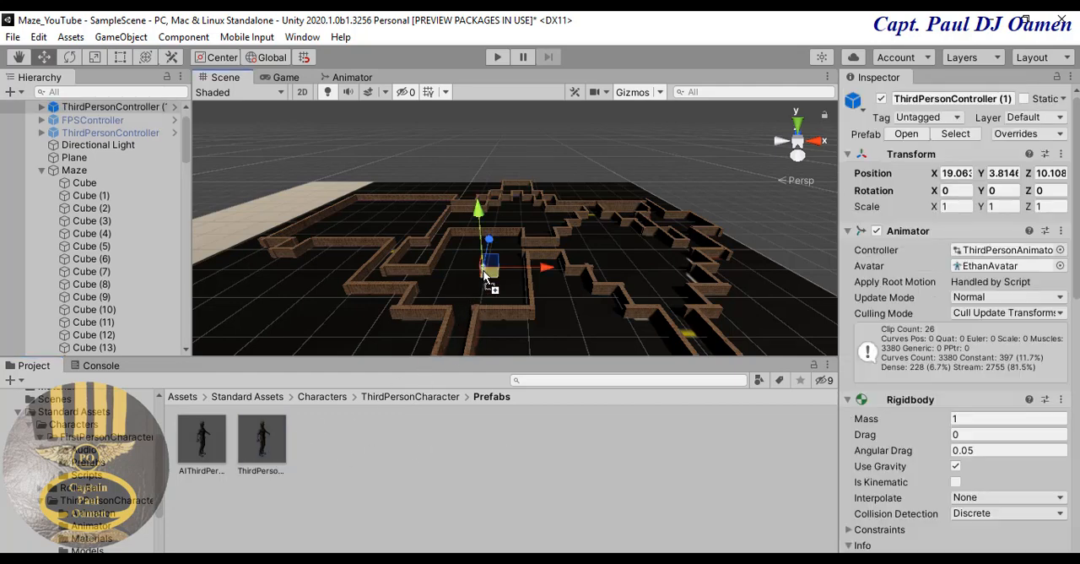